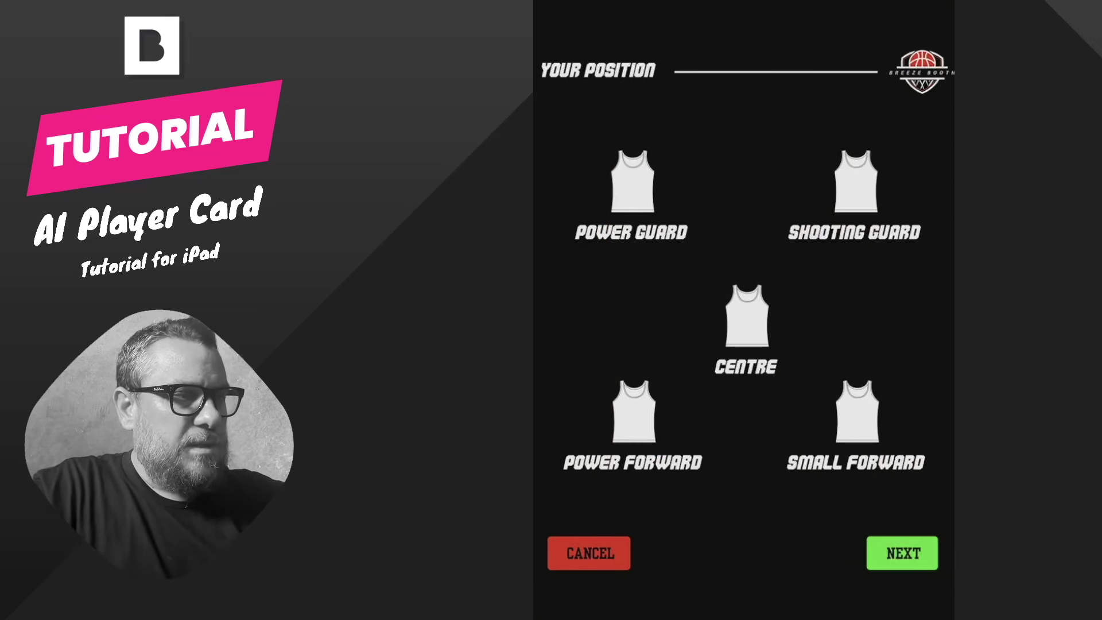
- Choose Shooting Guard as the player position and enter 23 as the shirt number
click(855, 181)
click(902, 553)
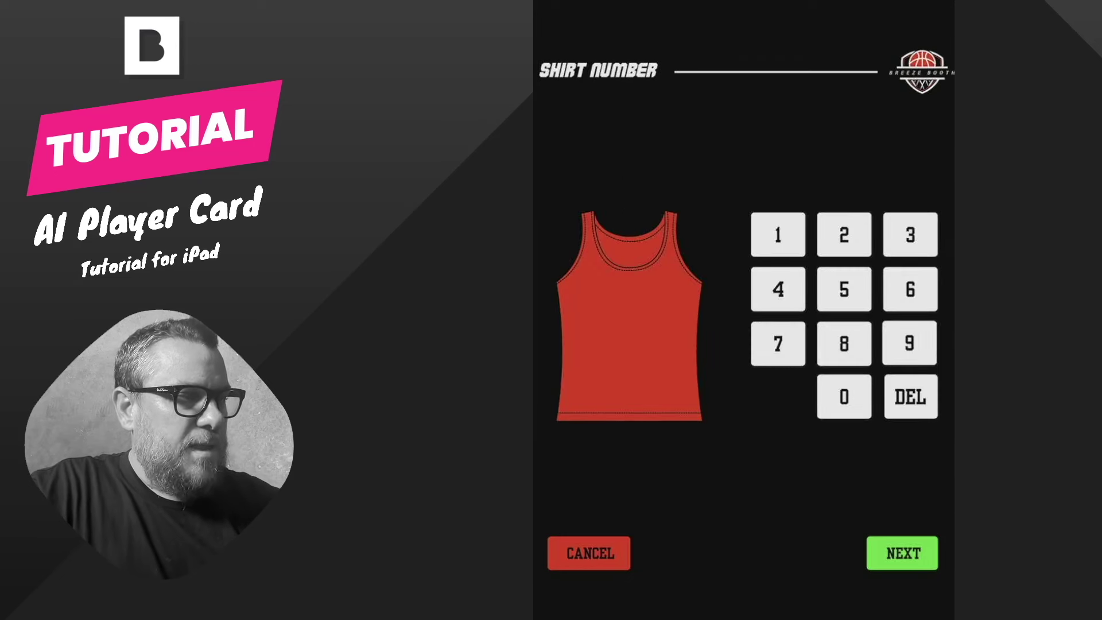
click(844, 234)
click(909, 234)
click(902, 553)
- Enter the player's full name on the name screen and continue to the details screen
click(621, 340)
click(720, 288)
click(641, 288)
click(738, 391)
click(640, 288)
click(740, 448)
click(819, 341)
click(878, 289)
click(680, 288)
click(661, 340)
click(582, 340)
click(818, 391)
click(902, 552)
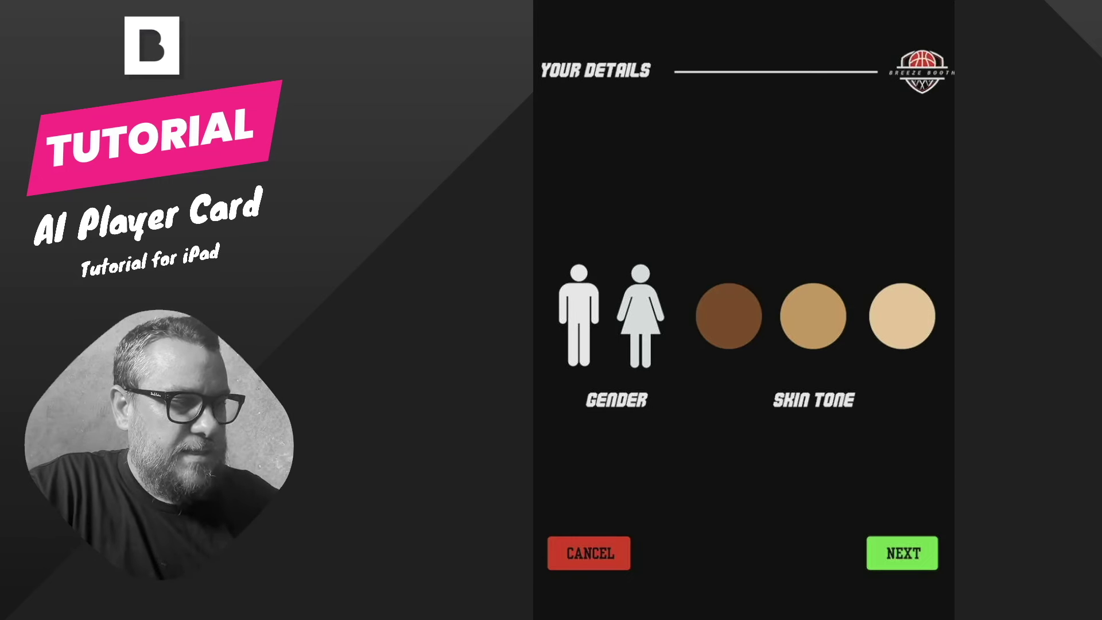
- Set the player's gender to male and the skin tone to the middle shade, and submit the details
click(579, 316)
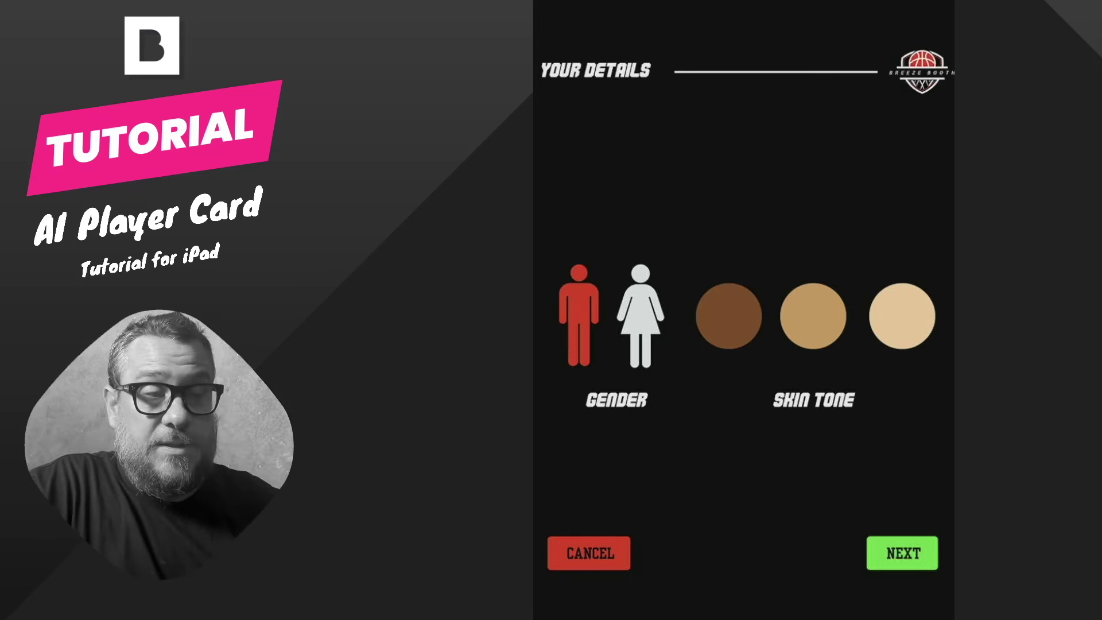
click(812, 315)
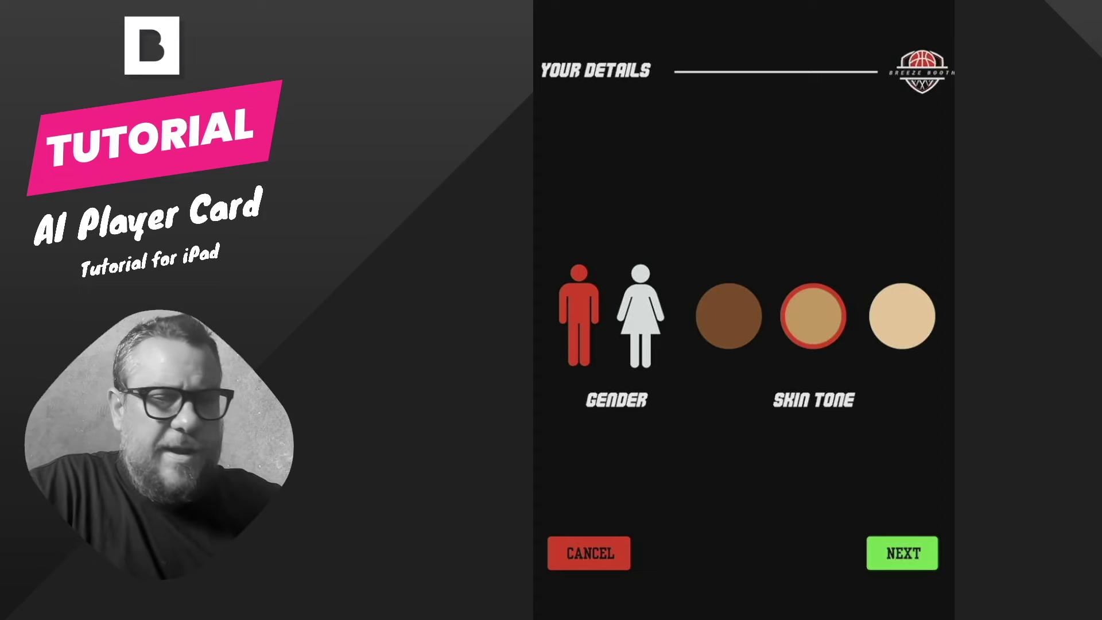
click(902, 553)
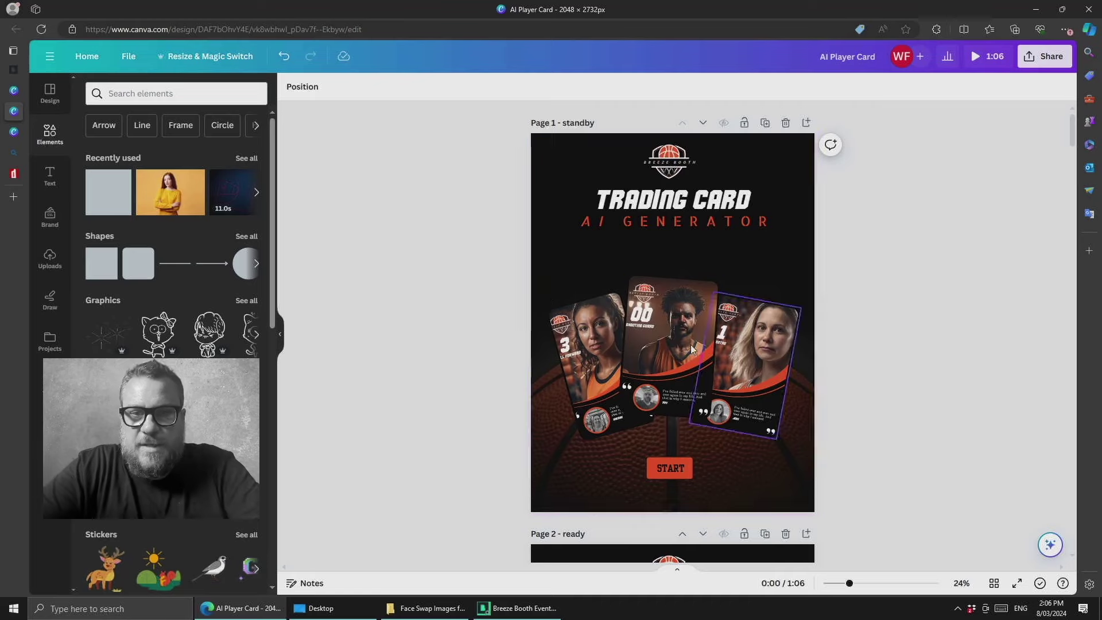
- In Canva, look through all pages of the AI Player Card design, from standby to the lowercase email keyboard
scroll(690, 349, down, 1)
scroll(691, 349, down, 20)
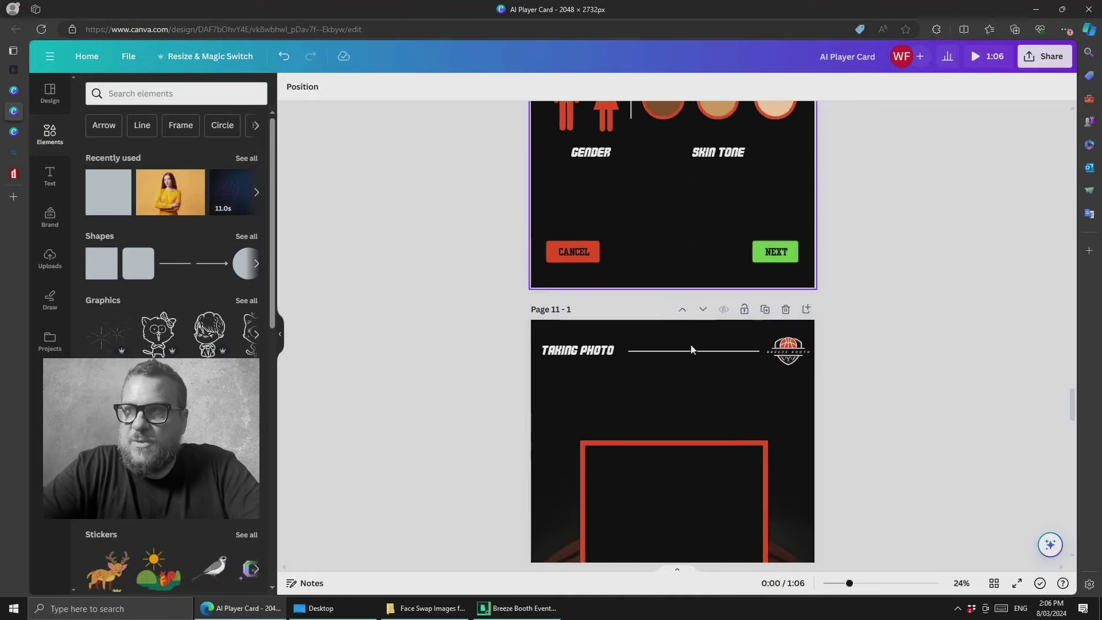
scroll(691, 349, down, 12)
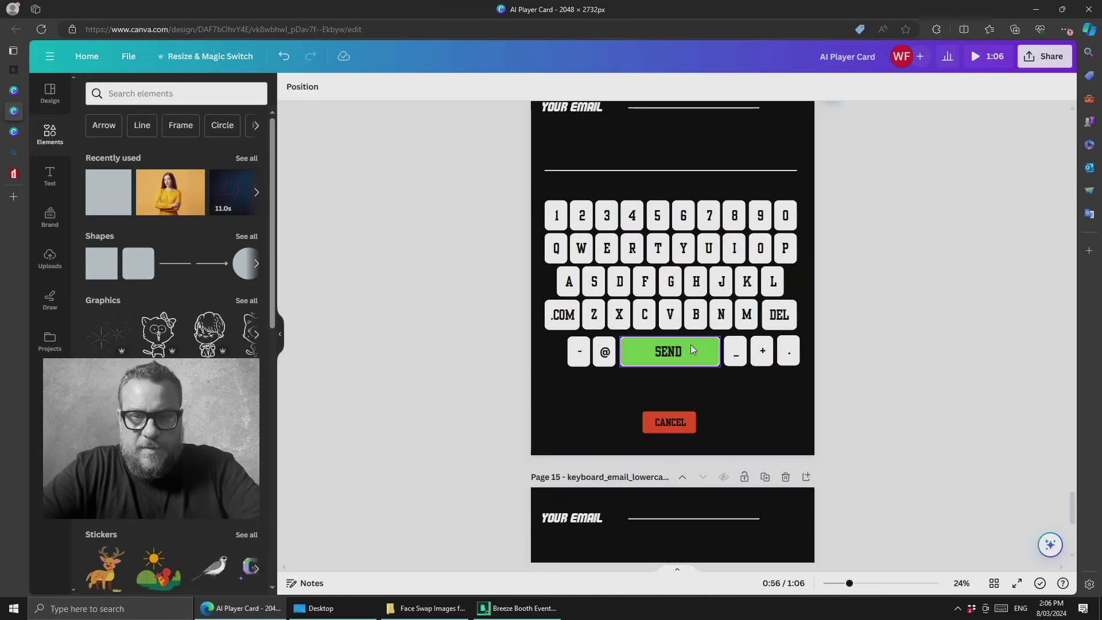
scroll(690, 344, down, 1)
scroll(683, 333, up, 15)
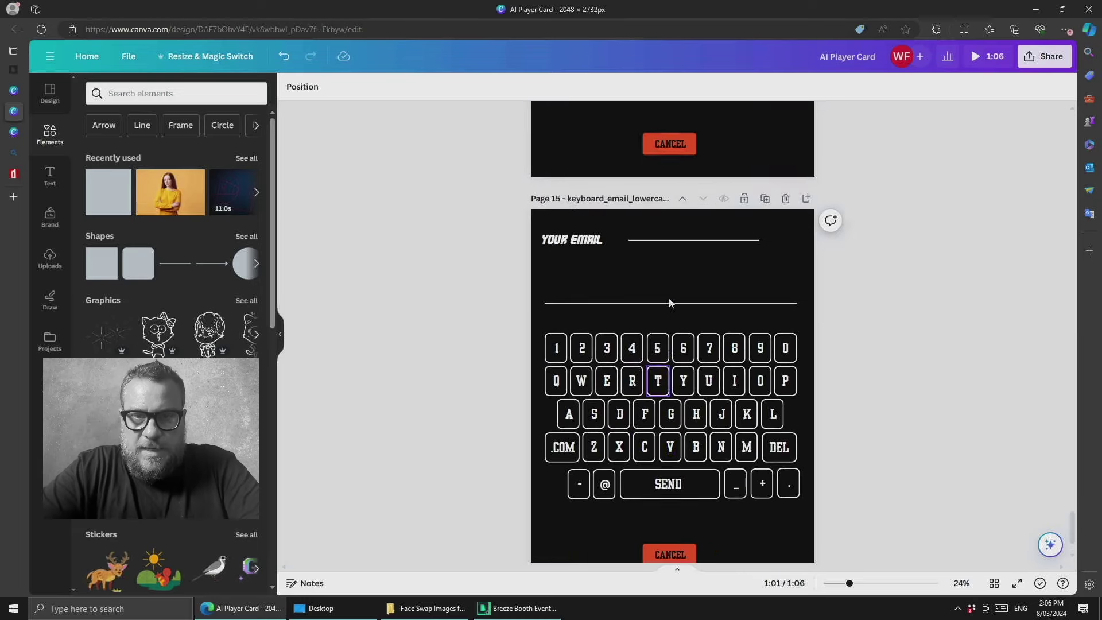
scroll(669, 298, up, 20)
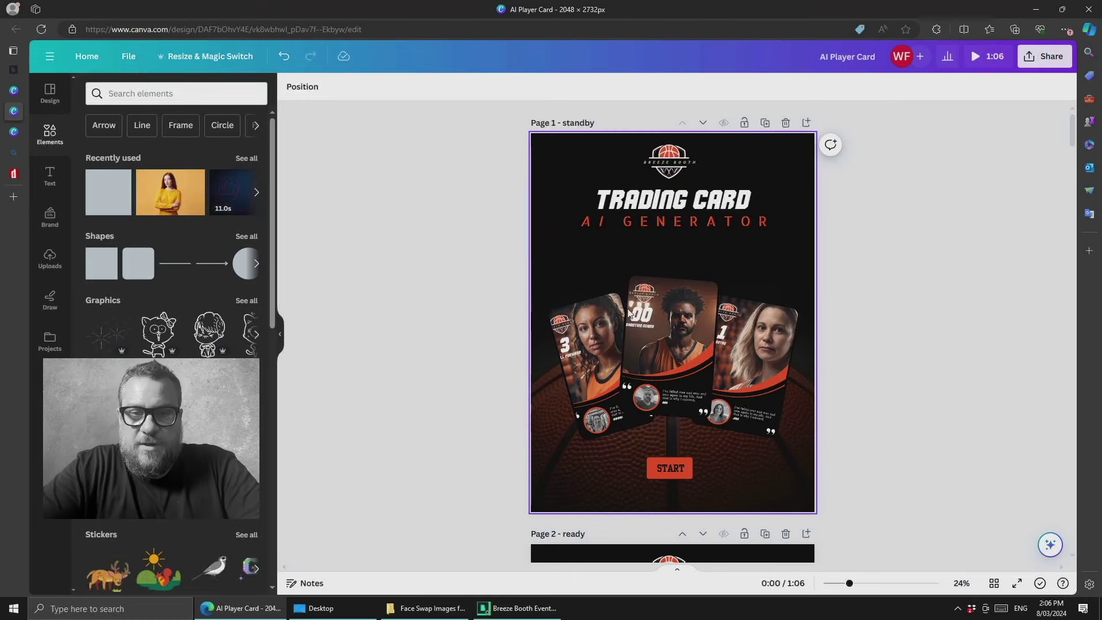
- Examine the page durations and the photo animation options for the middle trading card on the standby page
click(582, 364)
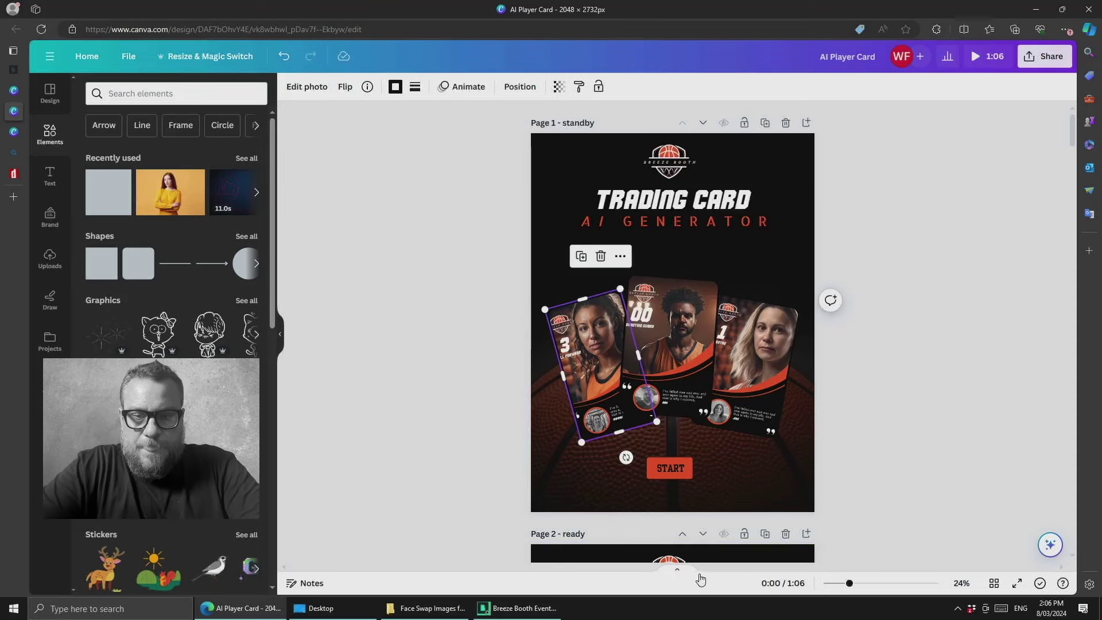
click(681, 573)
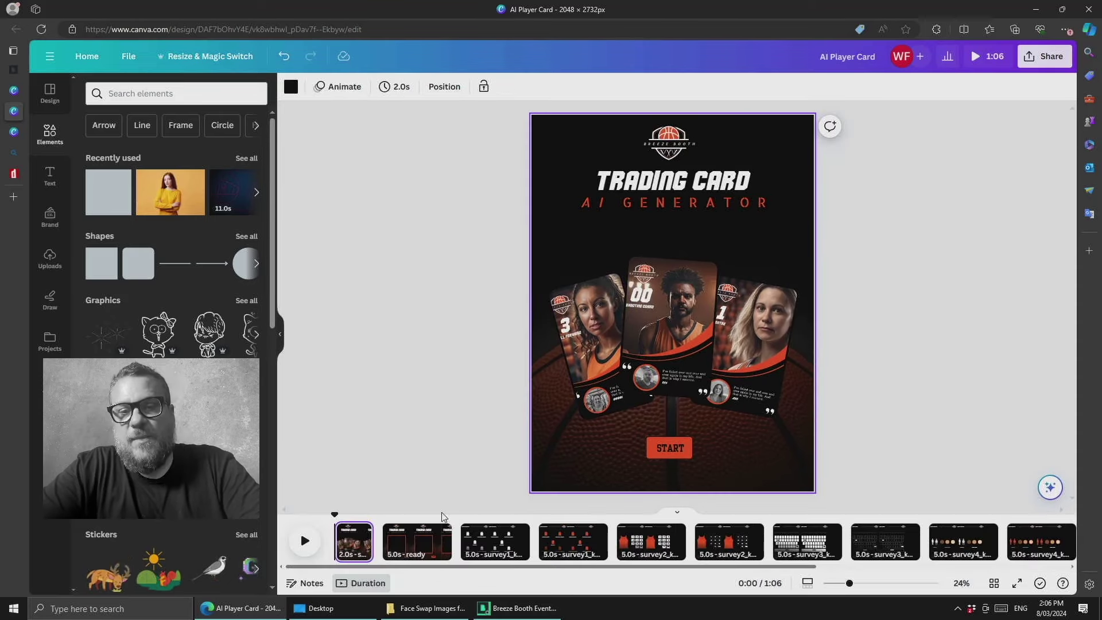
click(648, 306)
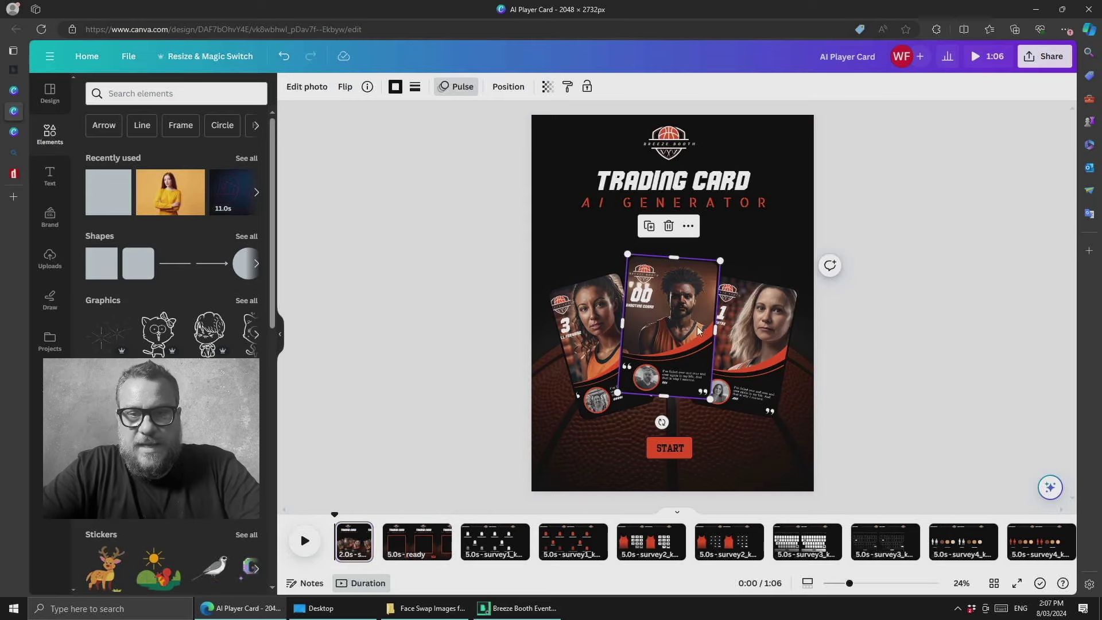
click(455, 87)
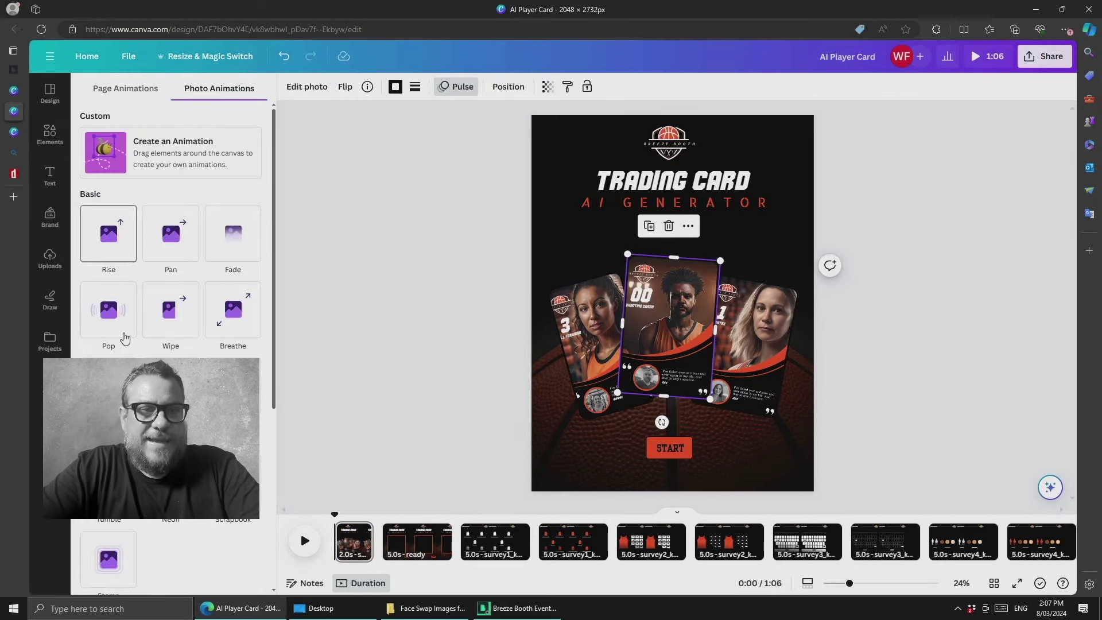
scroll(131, 321, down, 6)
scroll(132, 356, up, 8)
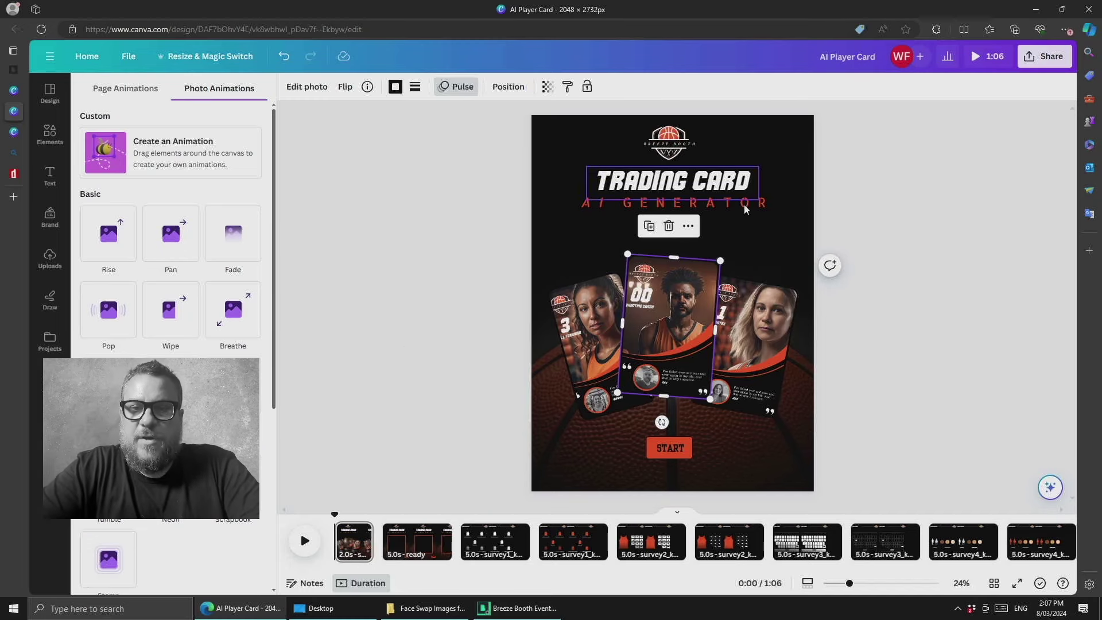
click(677, 512)
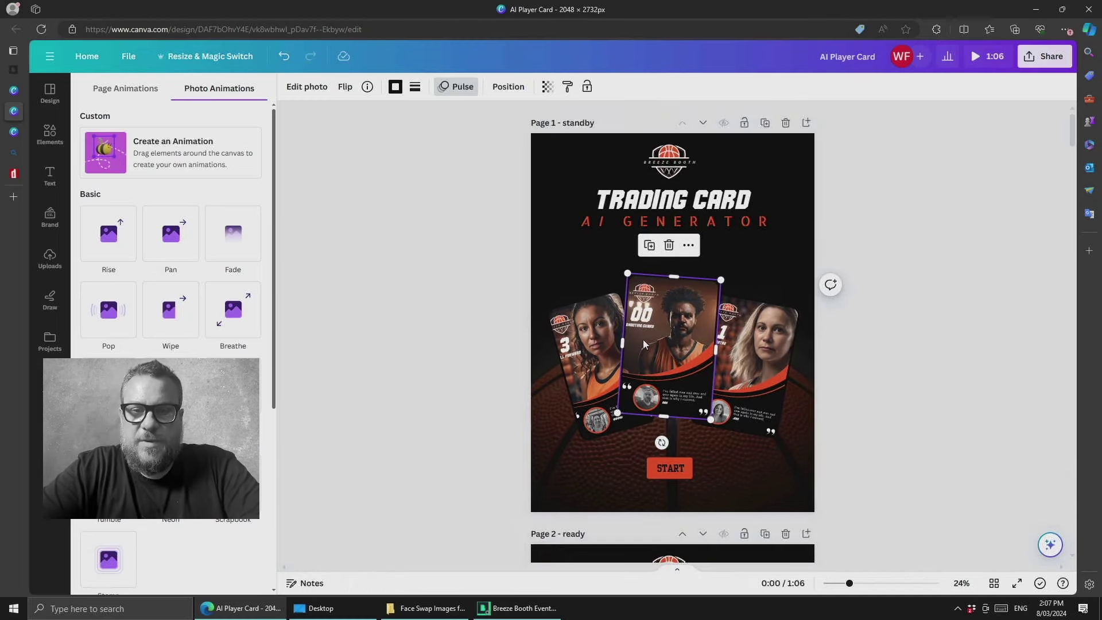
- Set up an MP4 Video download limited to the current standby page, and dismiss it without downloading
click(1046, 56)
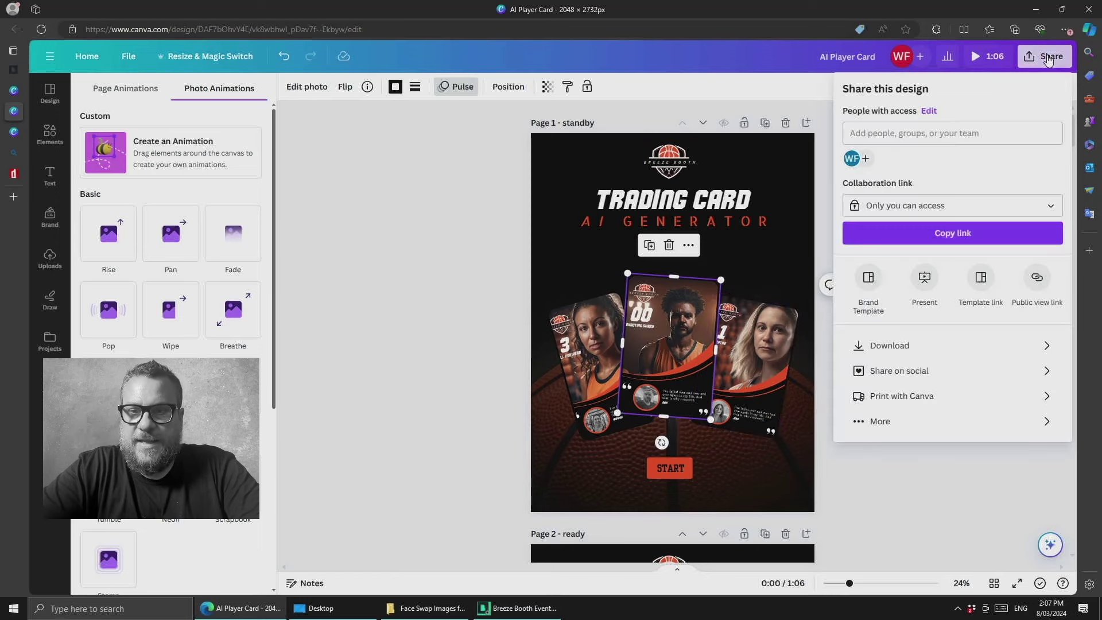
click(915, 345)
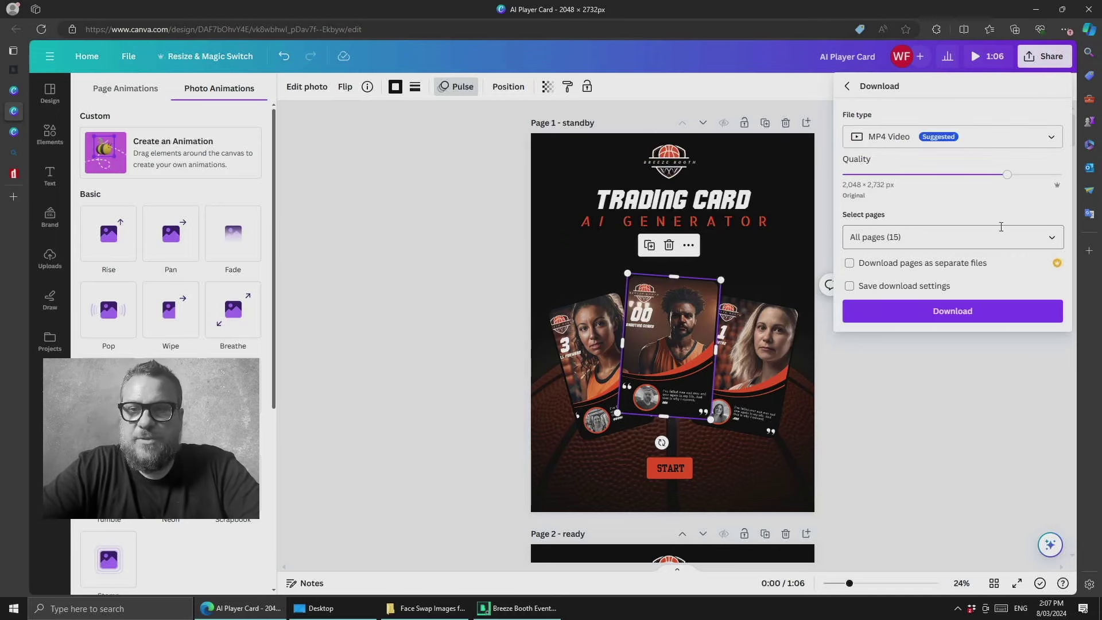
click(1053, 241)
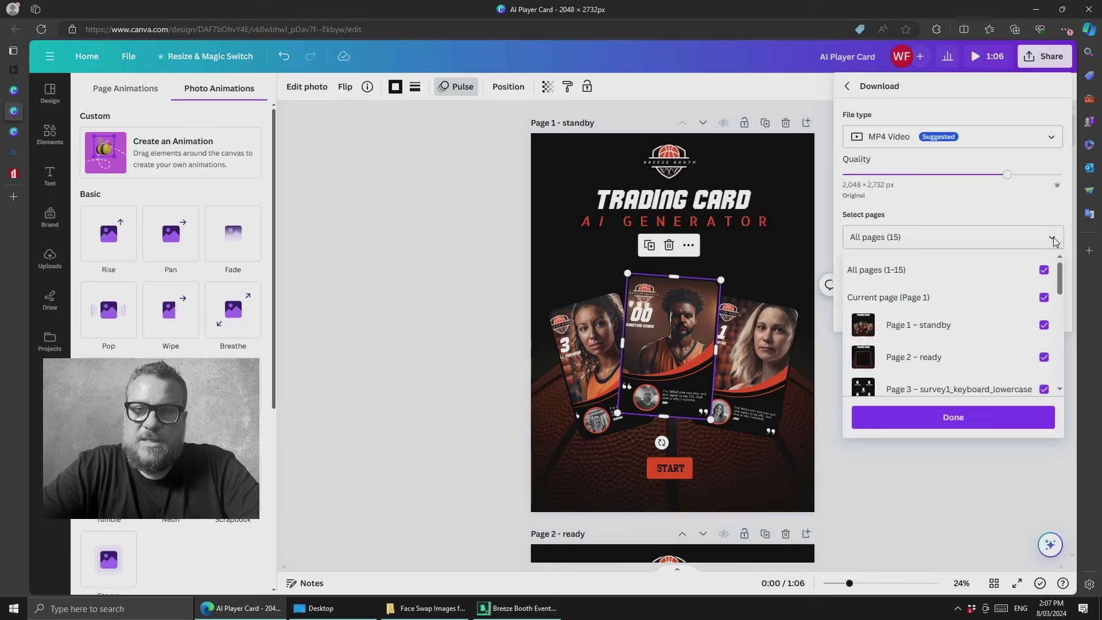
click(1044, 270)
click(1042, 297)
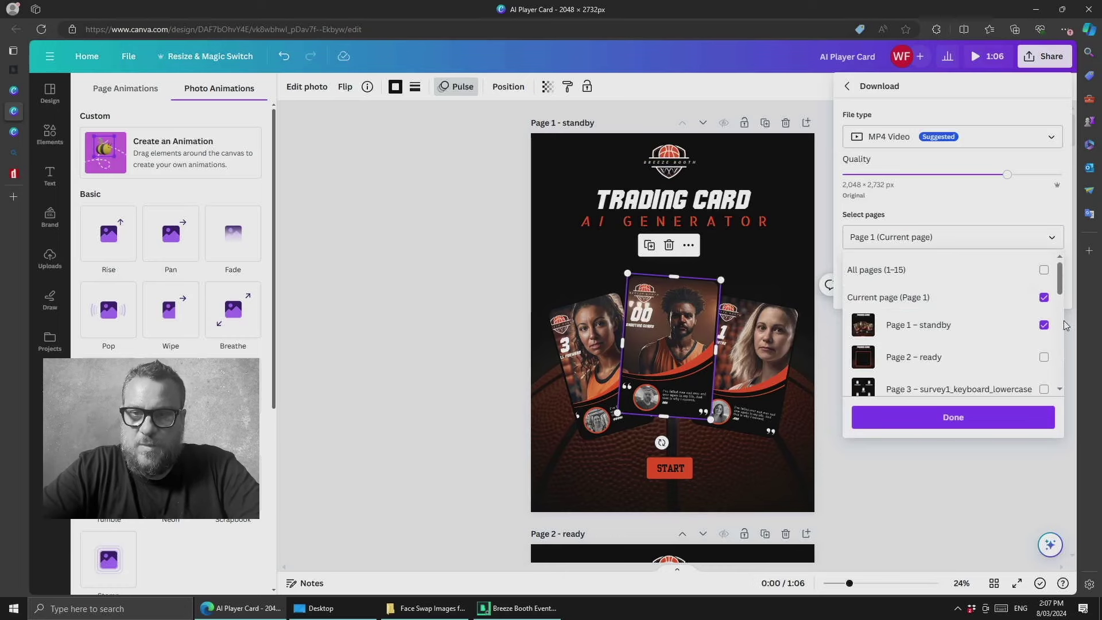
click(440, 332)
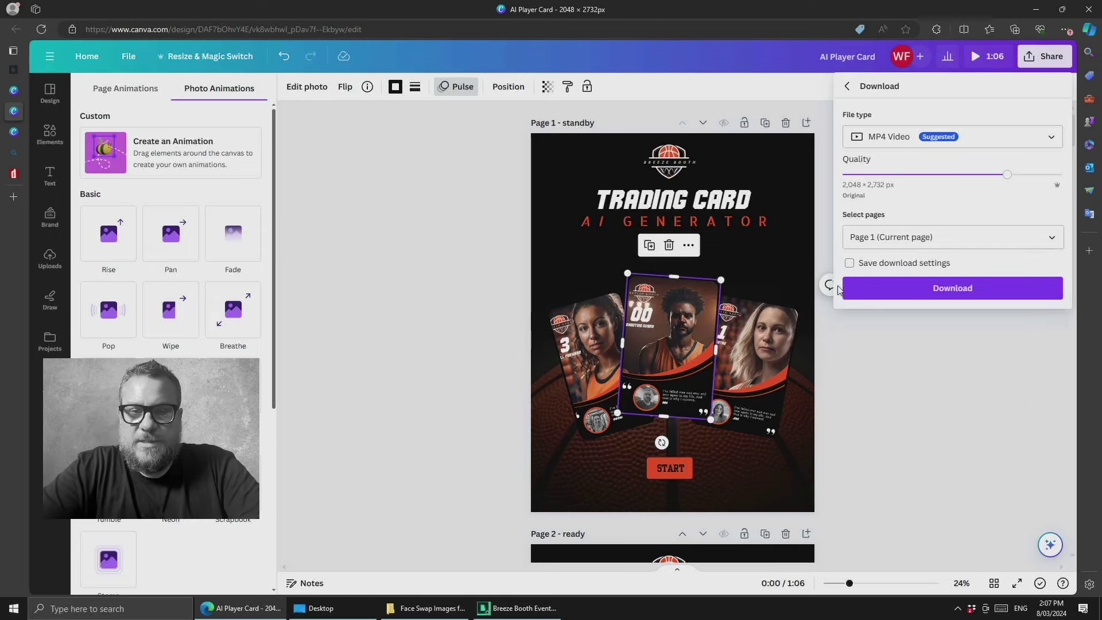
click(505, 281)
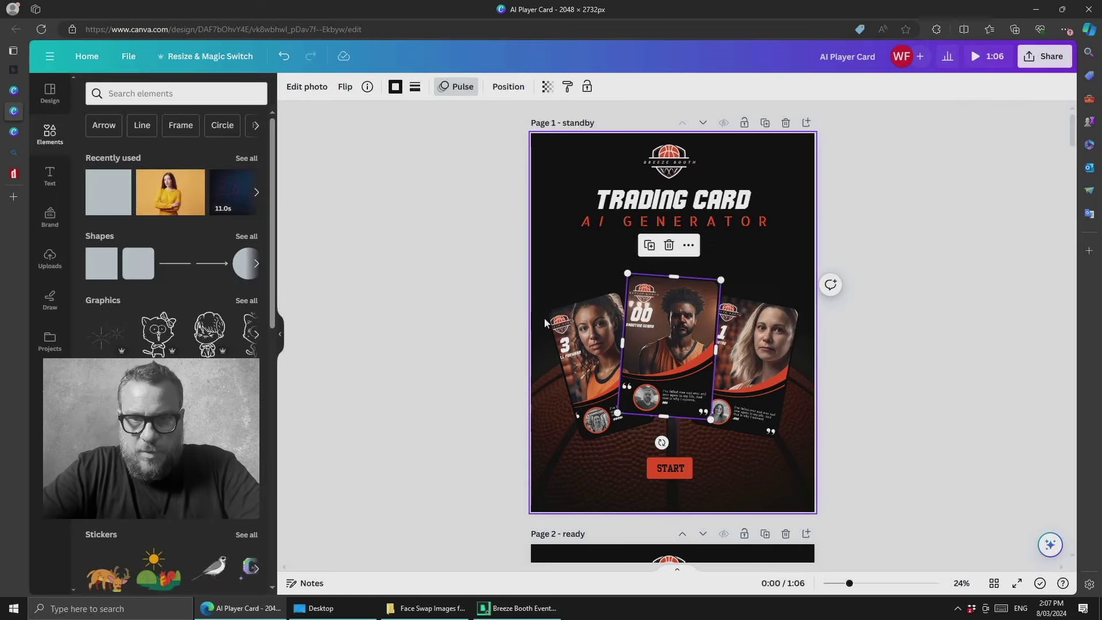
- Examine the ready page and compare the white-shirt and red-shirt versions of the Your Position screen on pages 3 and 4
scroll(544, 318, down, 7)
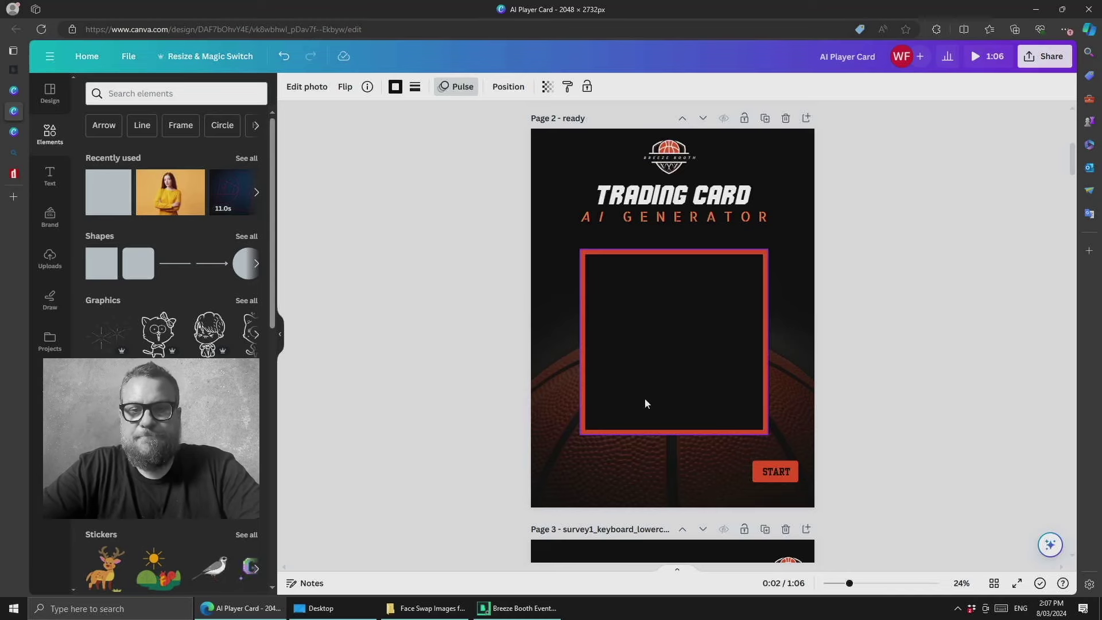
scroll(645, 402, down, 15)
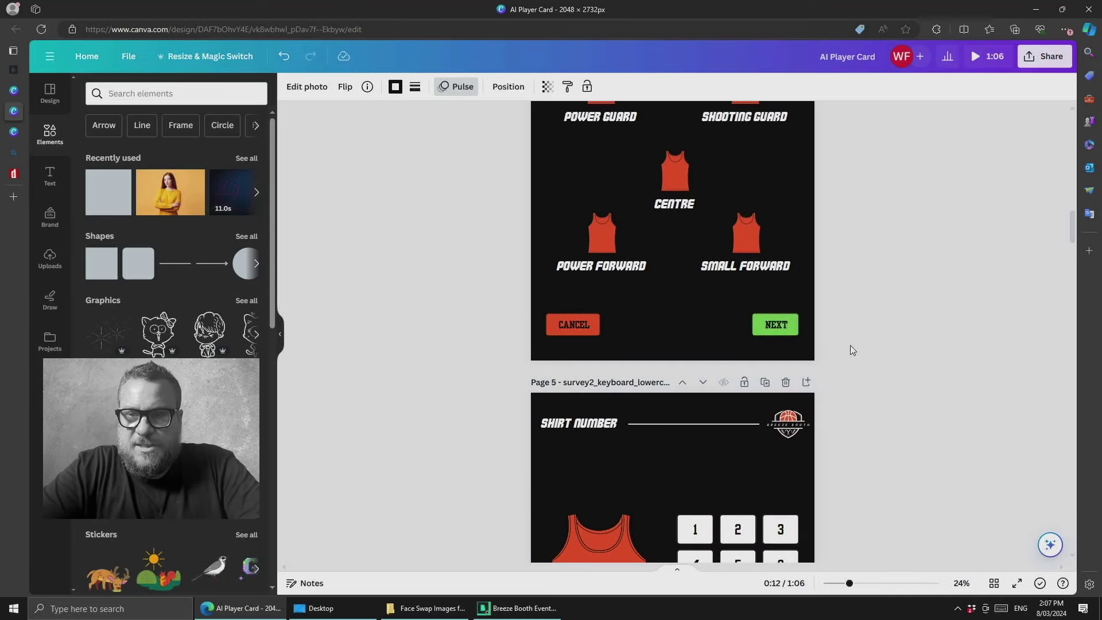
drag(1073, 228, 1072, 191)
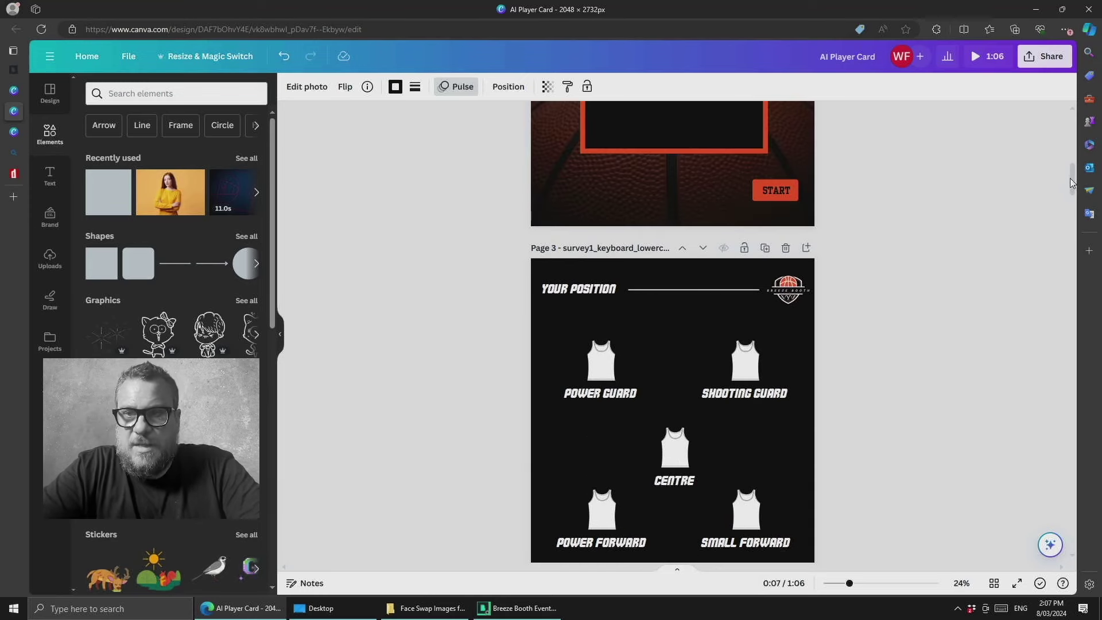
scroll(1069, 184, down, 1)
scroll(1069, 184, down, 1)
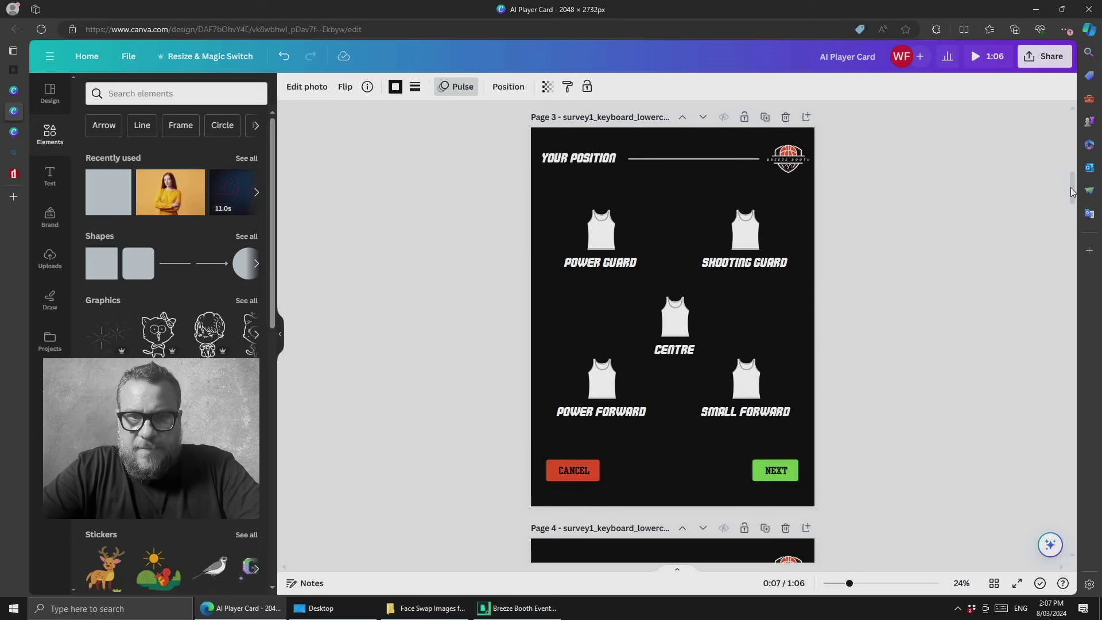
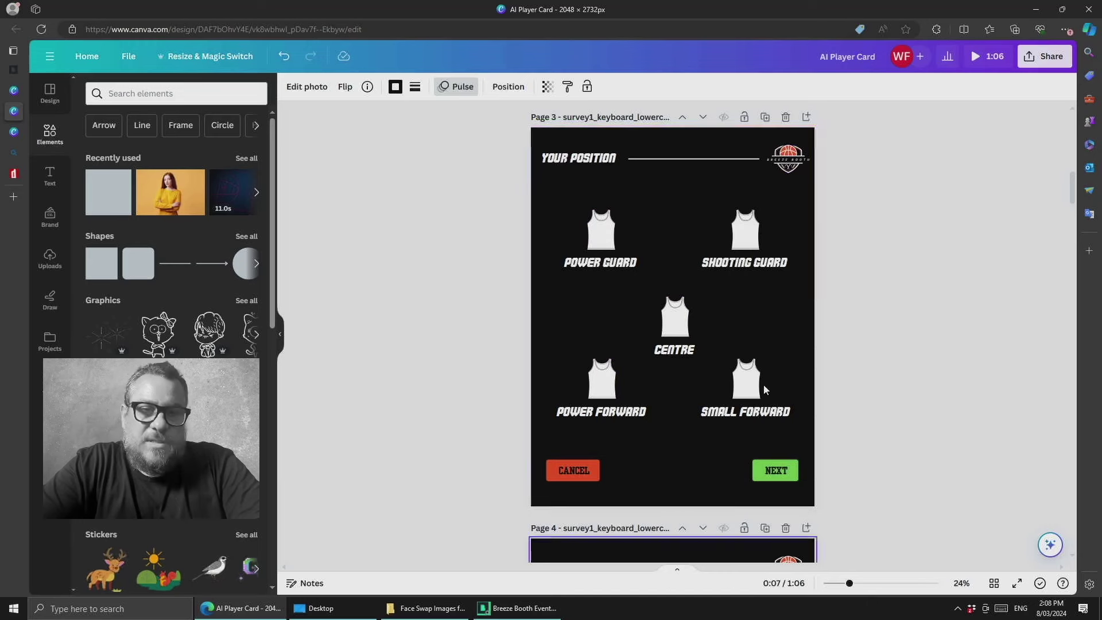
drag(1072, 193, 1073, 222)
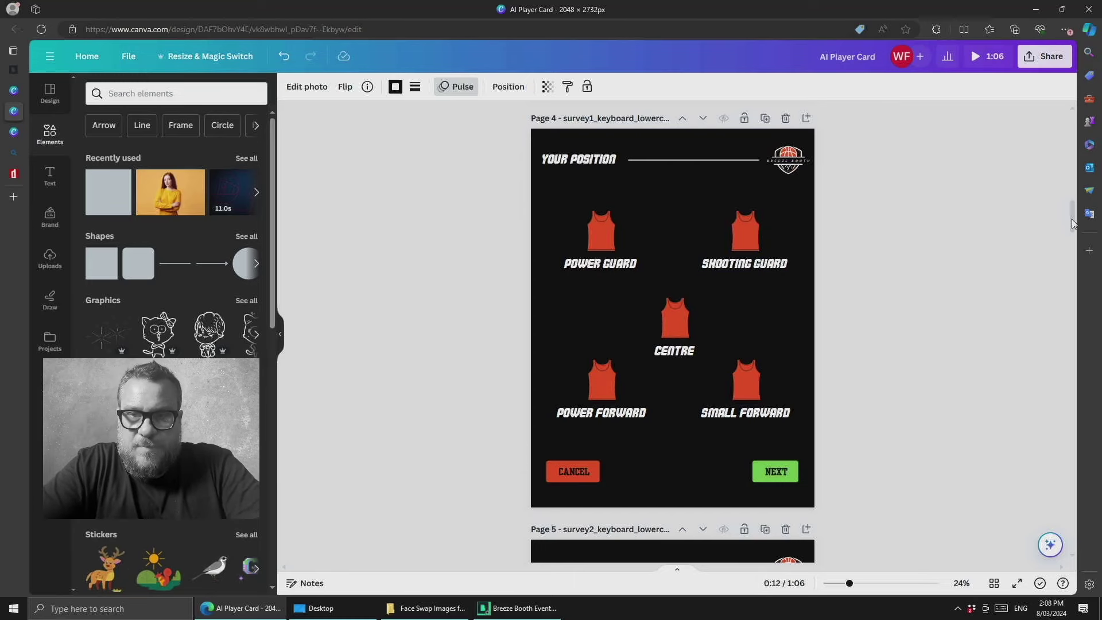
drag(1074, 229, 1071, 196)
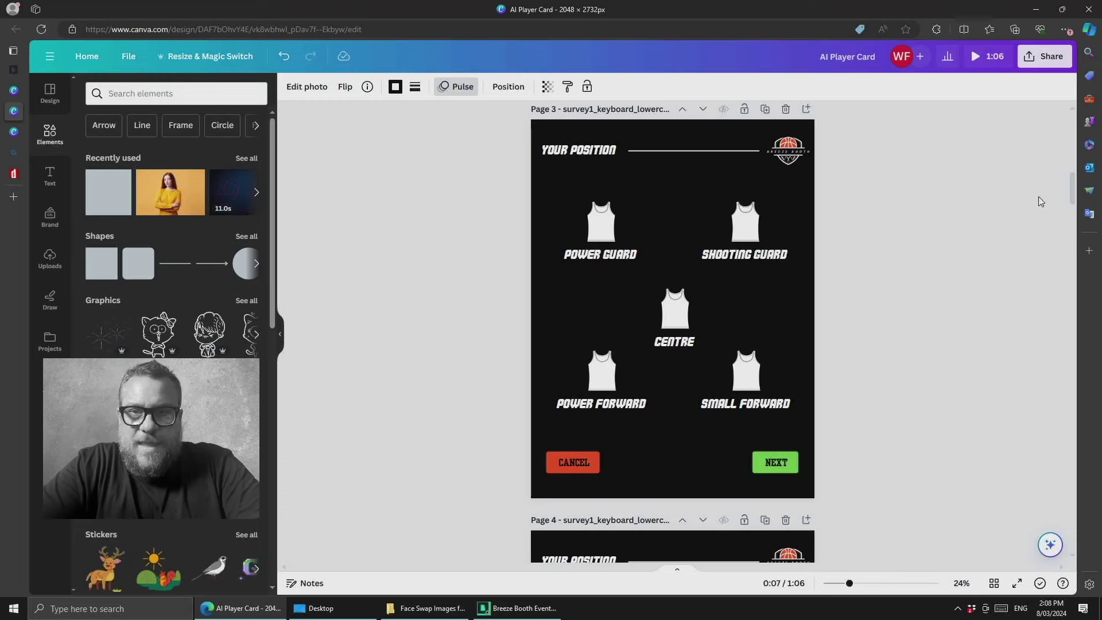
drag(1069, 196, 1071, 222)
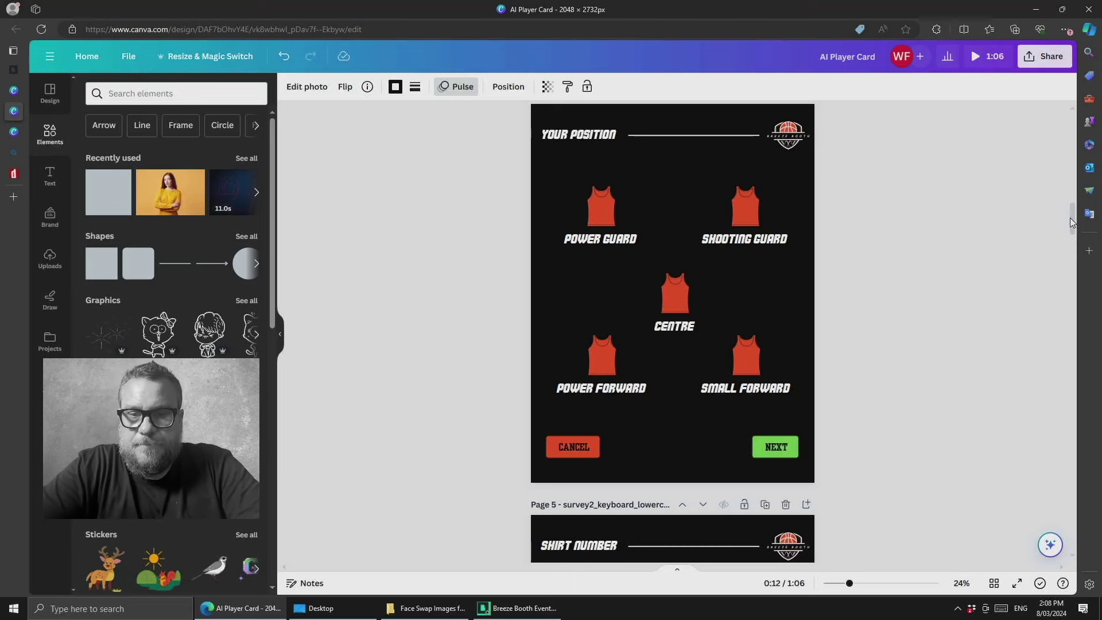
- Compare the filled-key and outlined-key versions of the Shirt Number and Your Name screens on pages 5 to 8
drag(1070, 222, 1071, 247)
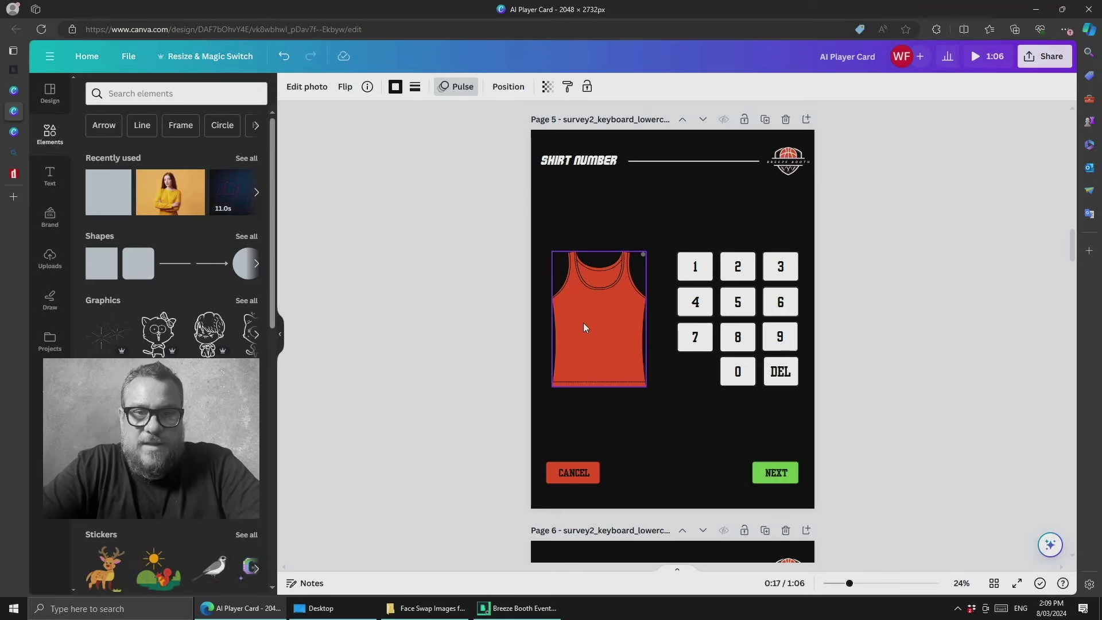
mouse_move(1072, 251)
mouse_down()
mouse_move(1069, 277)
mouse_move(1070, 253)
mouse_up()
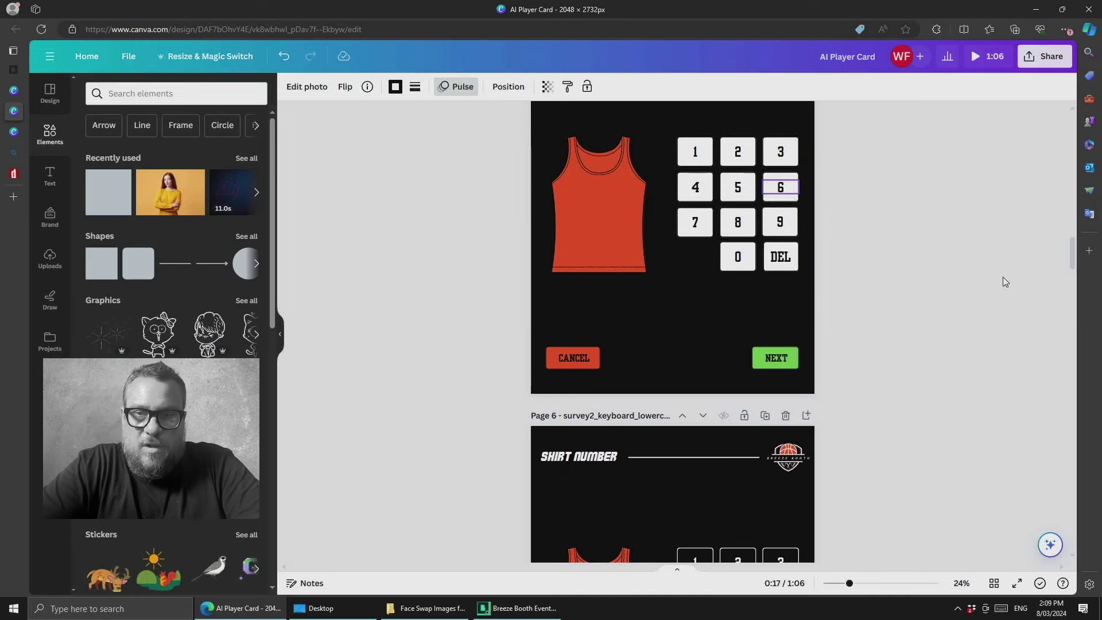
drag(1069, 252, 1068, 249)
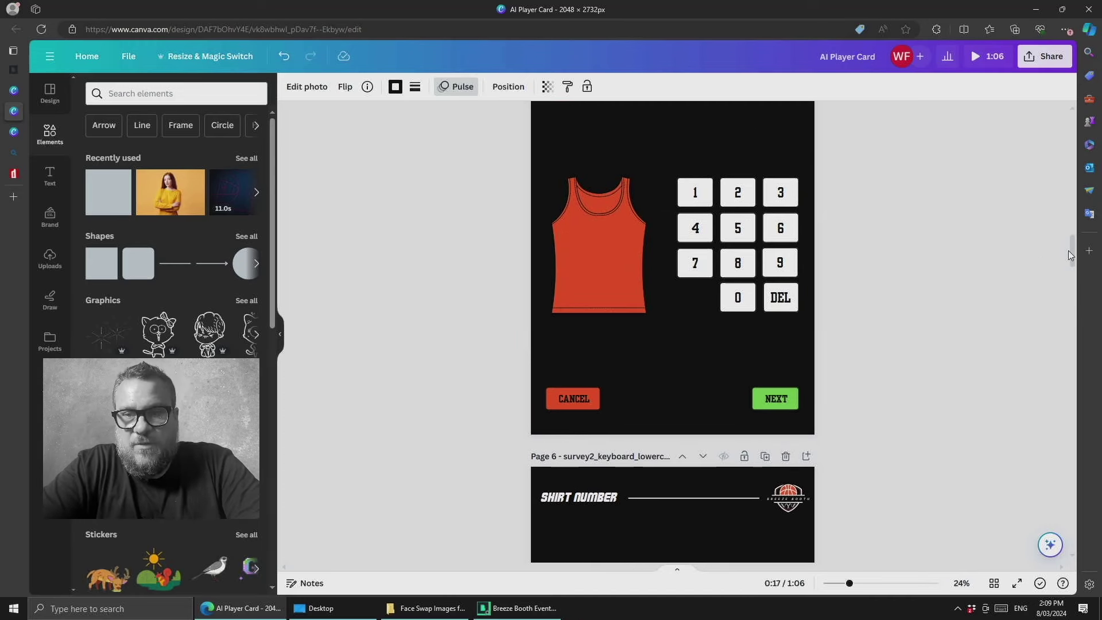
drag(1074, 255, 1074, 278)
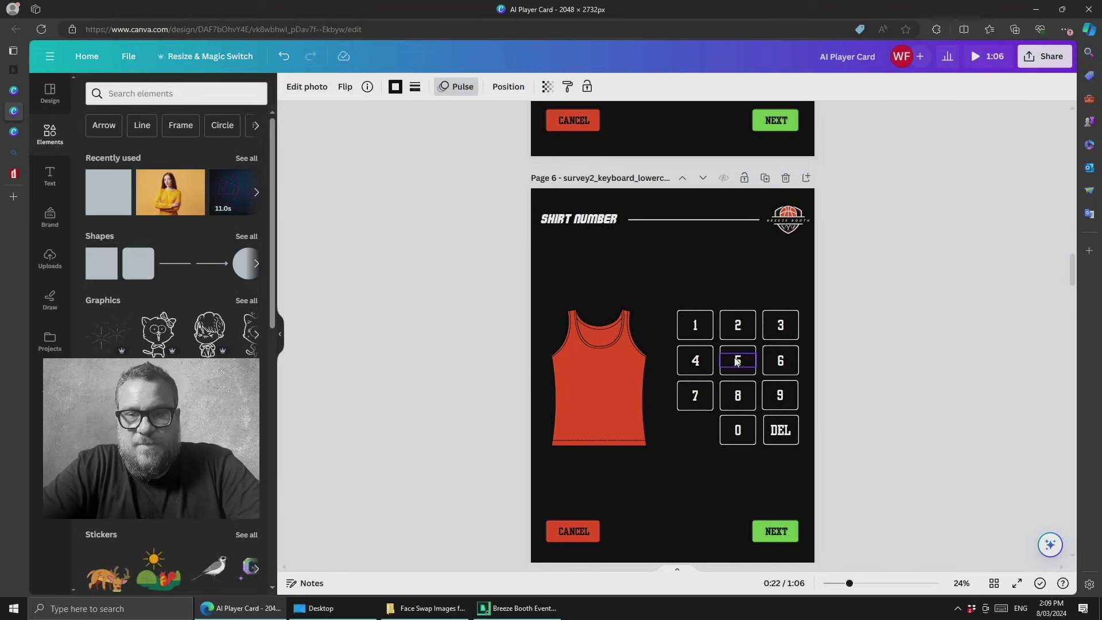
drag(1072, 272, 1071, 302)
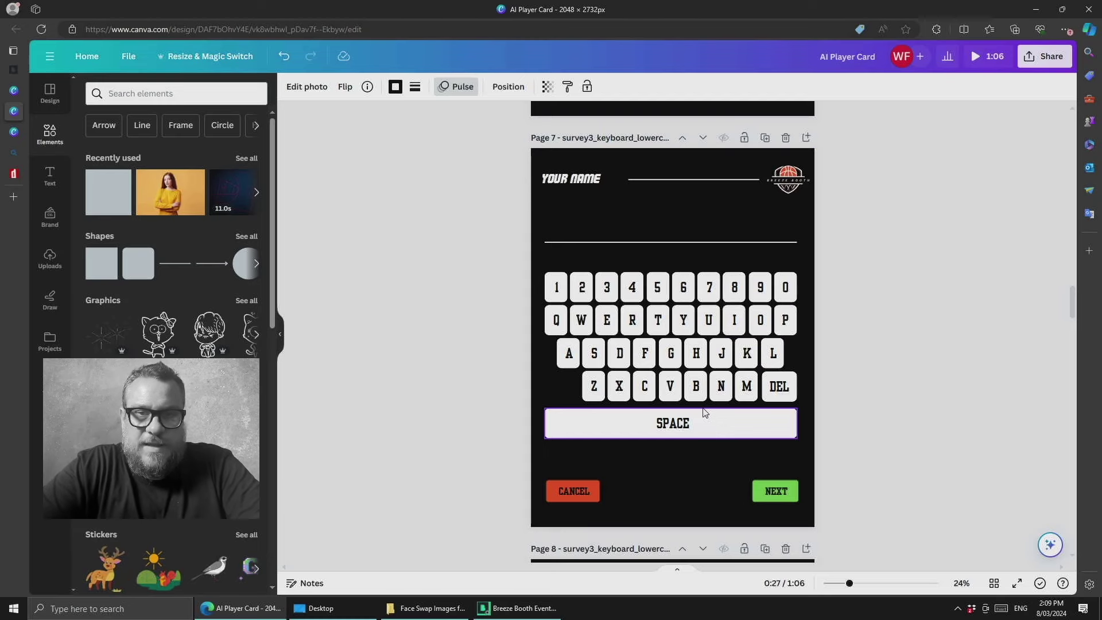
drag(1072, 306, 1071, 335)
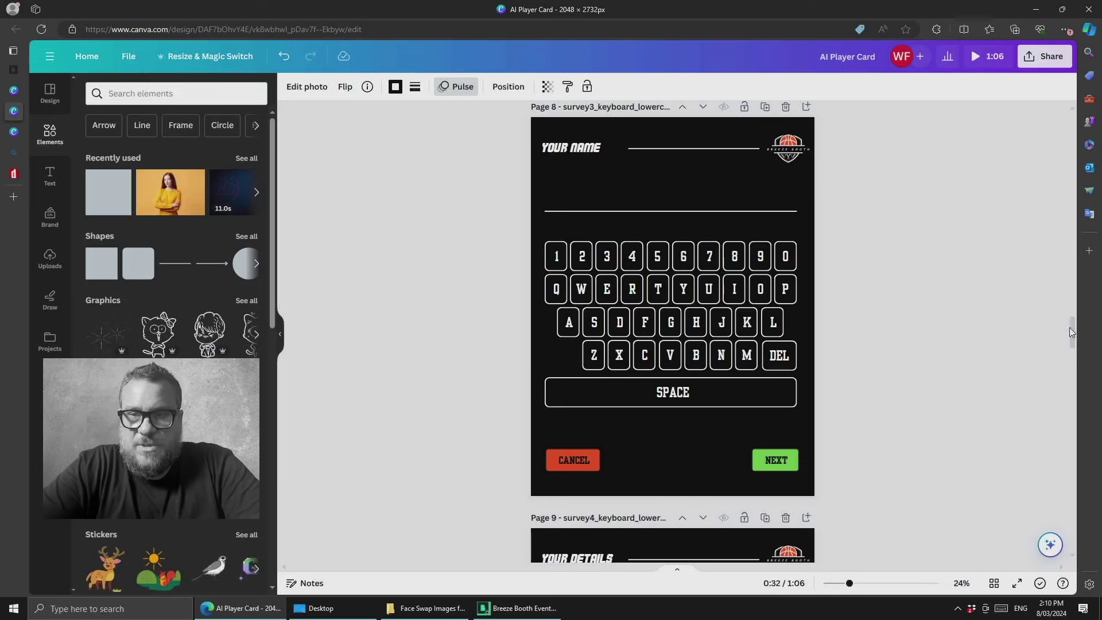
- Compare the white-icon and red-icon versions of the Your Details screen on pages 9 and 10, and view the Taking Photo page
drag(1072, 335, 1071, 365)
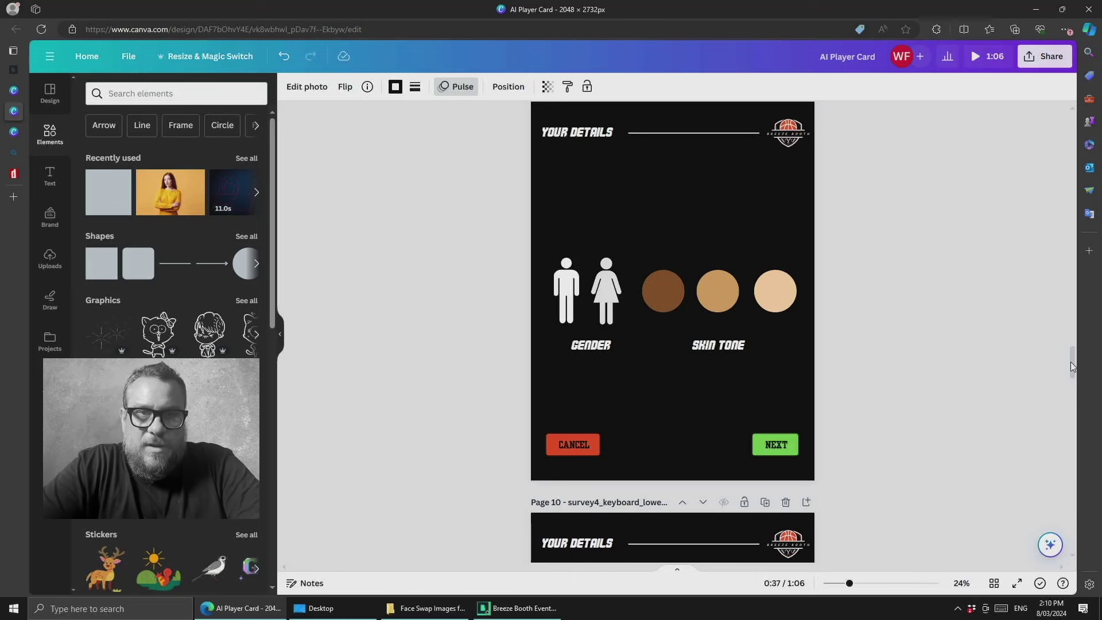
mouse_move(1070, 361)
mouse_down()
mouse_move(1071, 390)
mouse_move(1070, 368)
mouse_up()
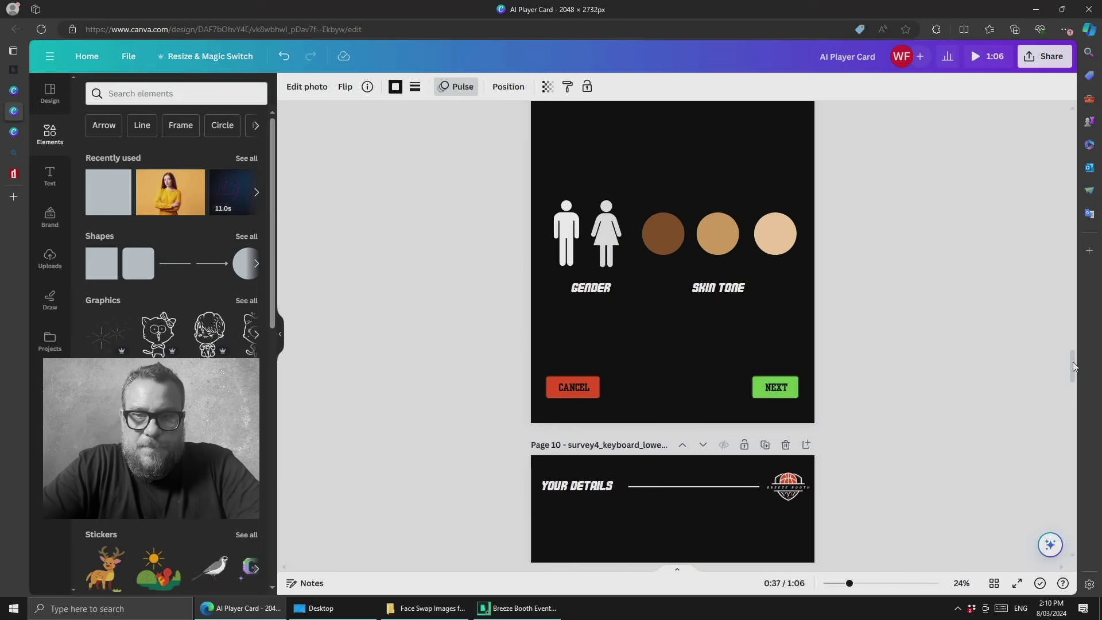
drag(1074, 366, 1071, 391)
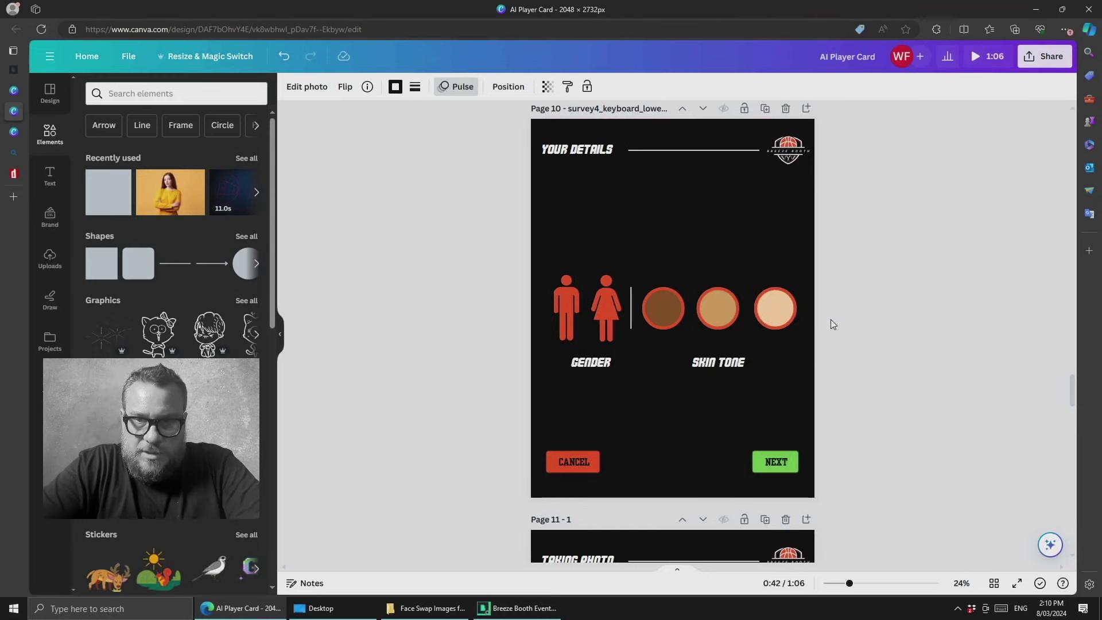
mouse_move(1071, 393)
mouse_down()
mouse_move(1073, 370)
mouse_move(1072, 394)
mouse_up()
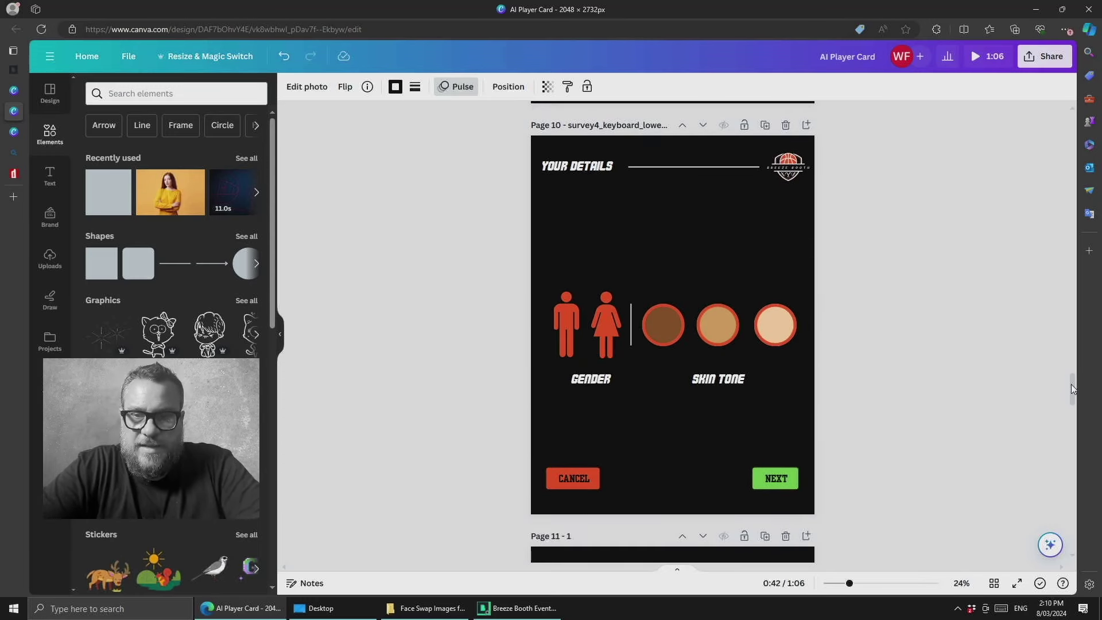
drag(1072, 388, 1072, 420)
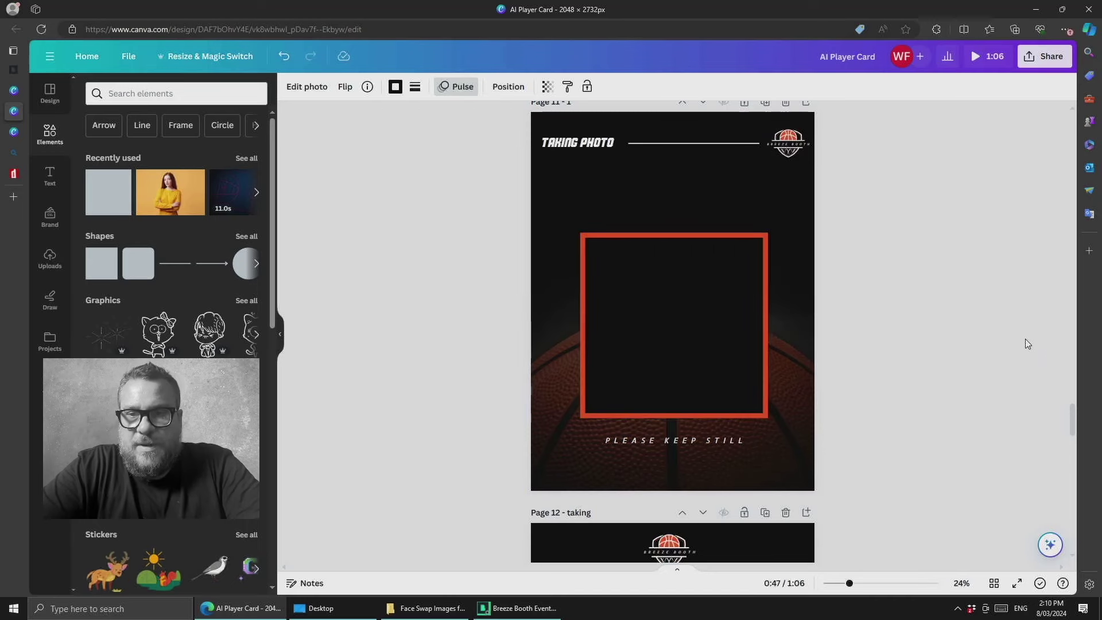
- Examine the text animation options for the PLEASE WAIT line on the Processing screen of page 12
drag(1072, 421, 1073, 448)
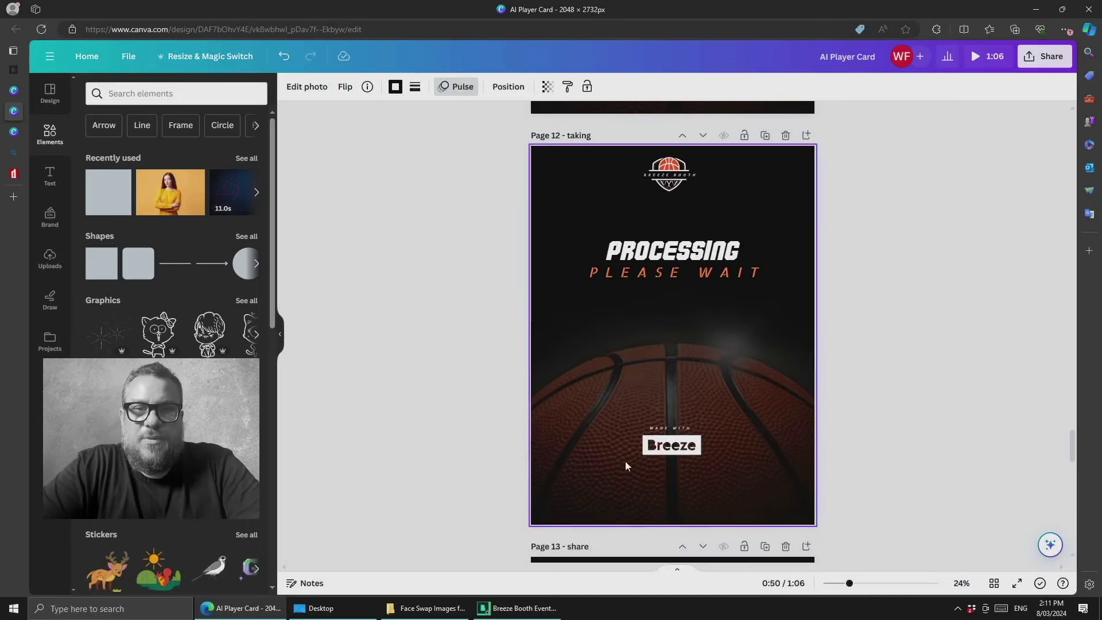
click(669, 269)
click(646, 277)
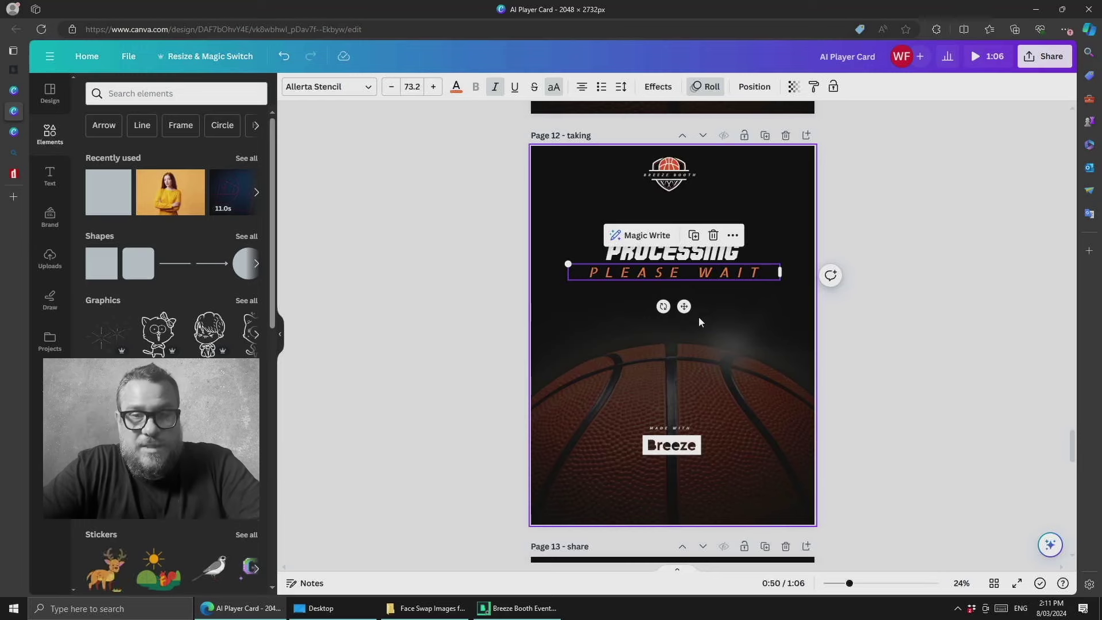
click(702, 92)
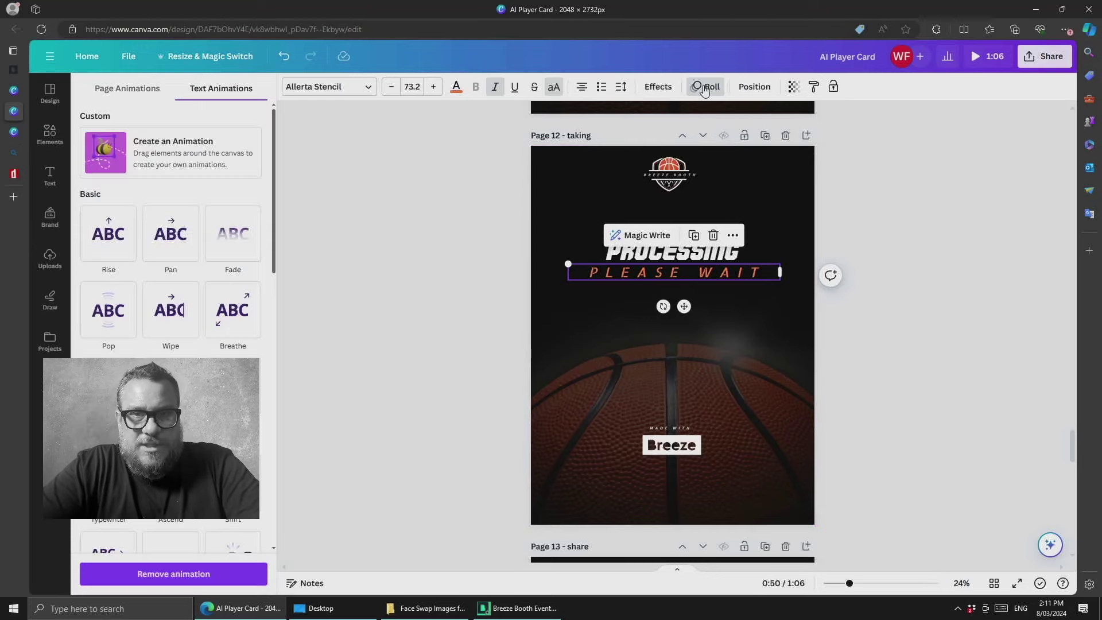
click(709, 92)
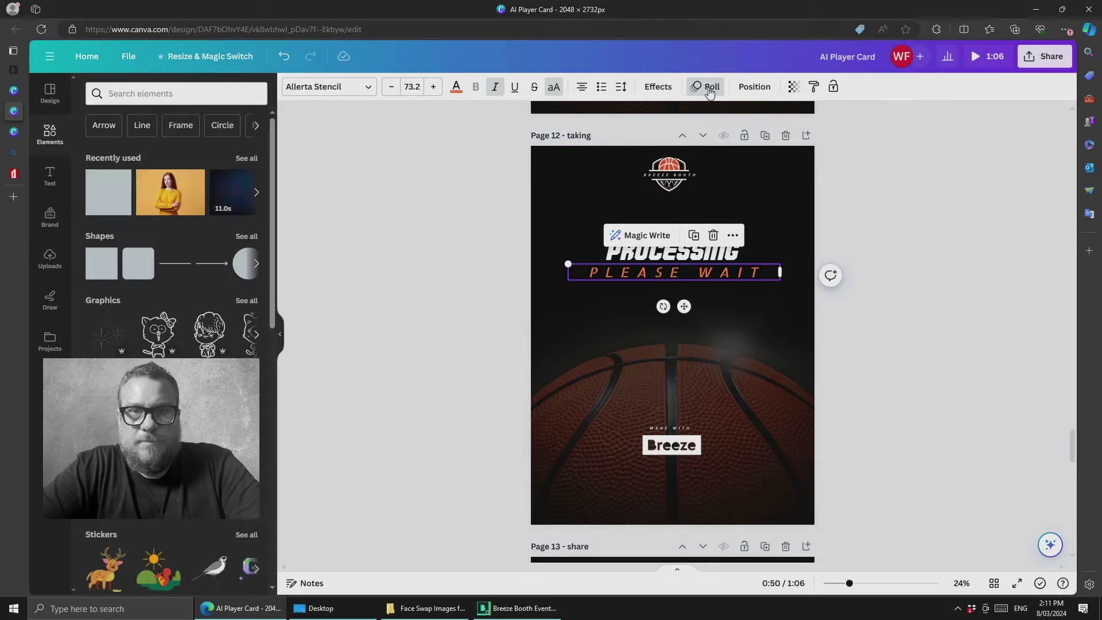
click(709, 92)
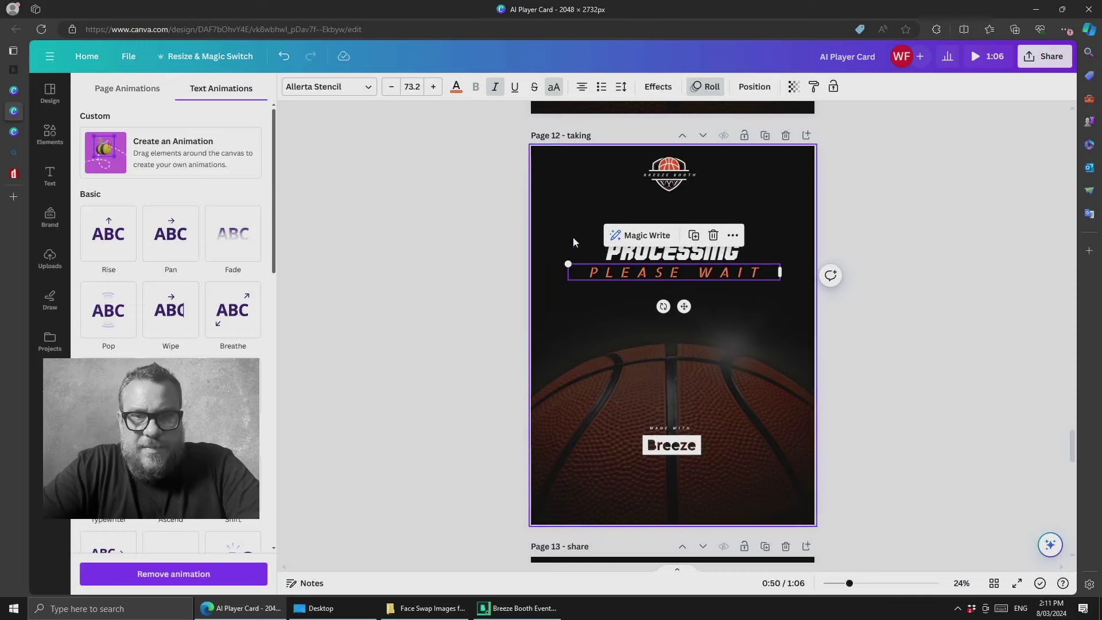
scroll(251, 302, down, 8)
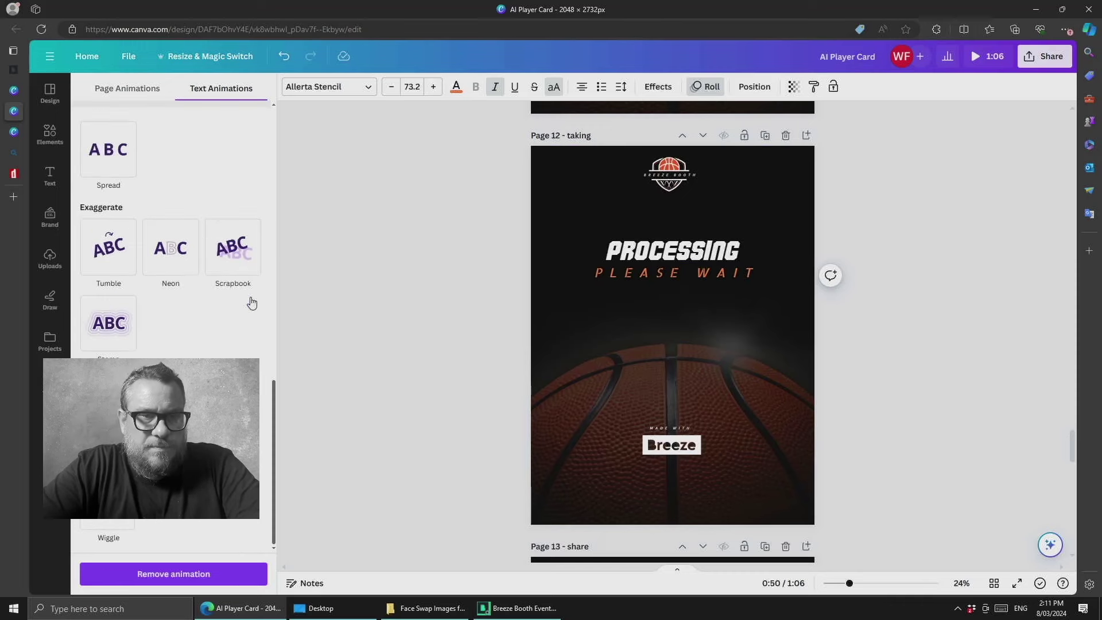
scroll(251, 302, up, 8)
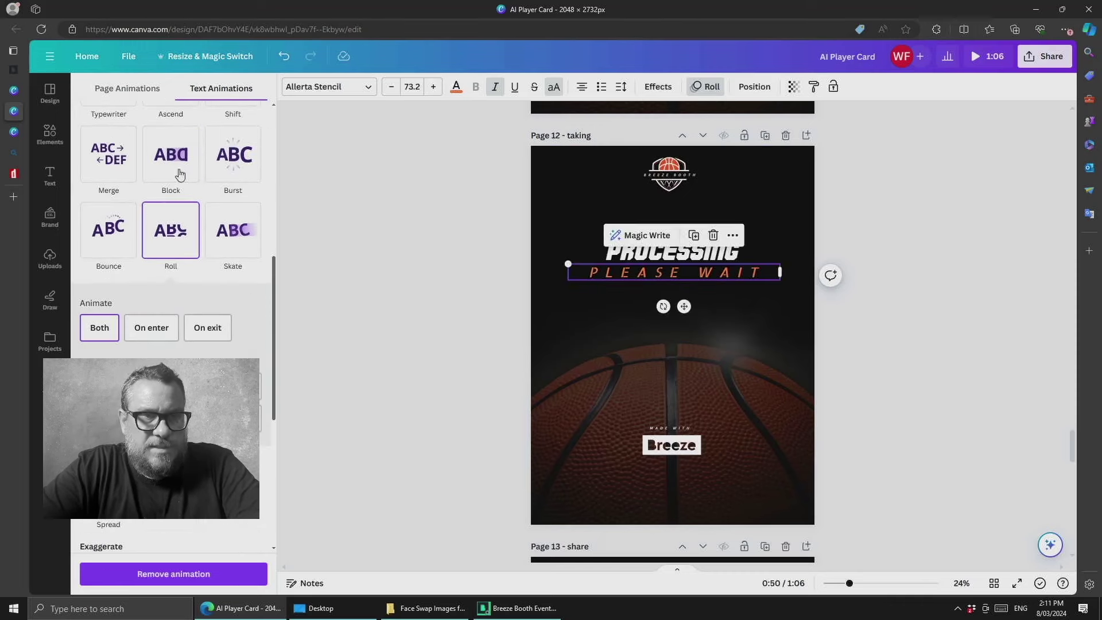
key(Escape)
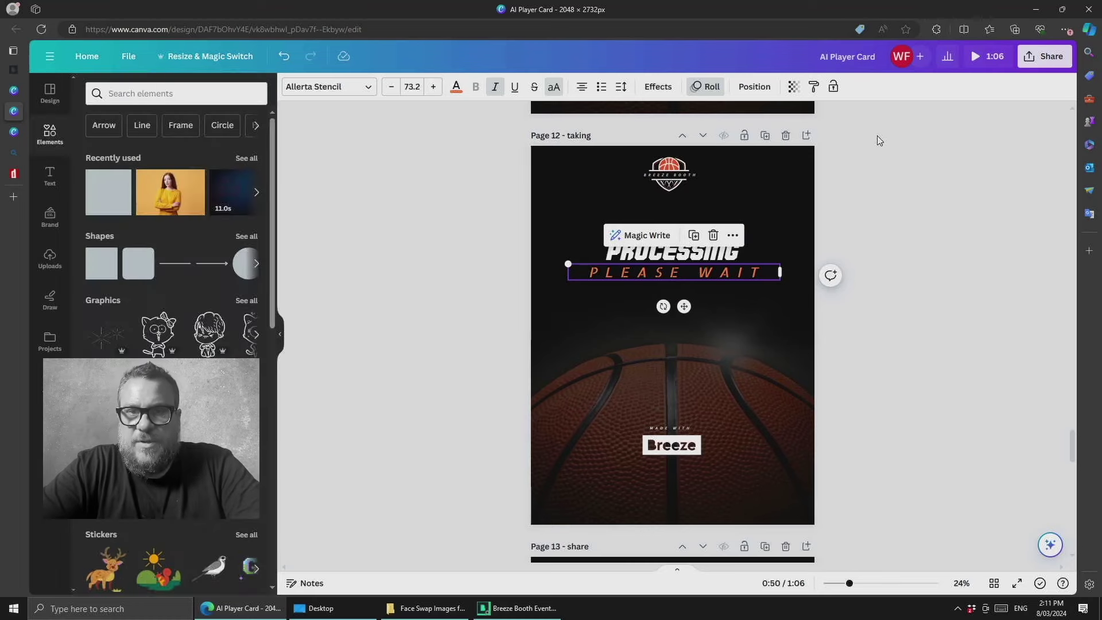
- Open the design's MP4 Video download settings from the Processing page, and dismiss them without downloading
click(1044, 56)
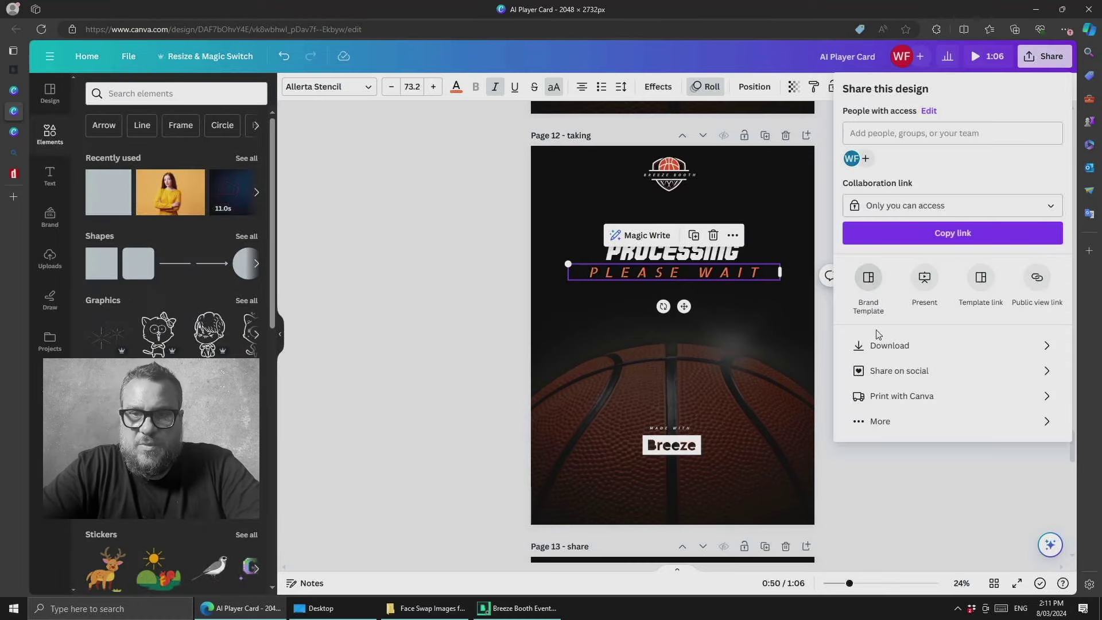
click(888, 345)
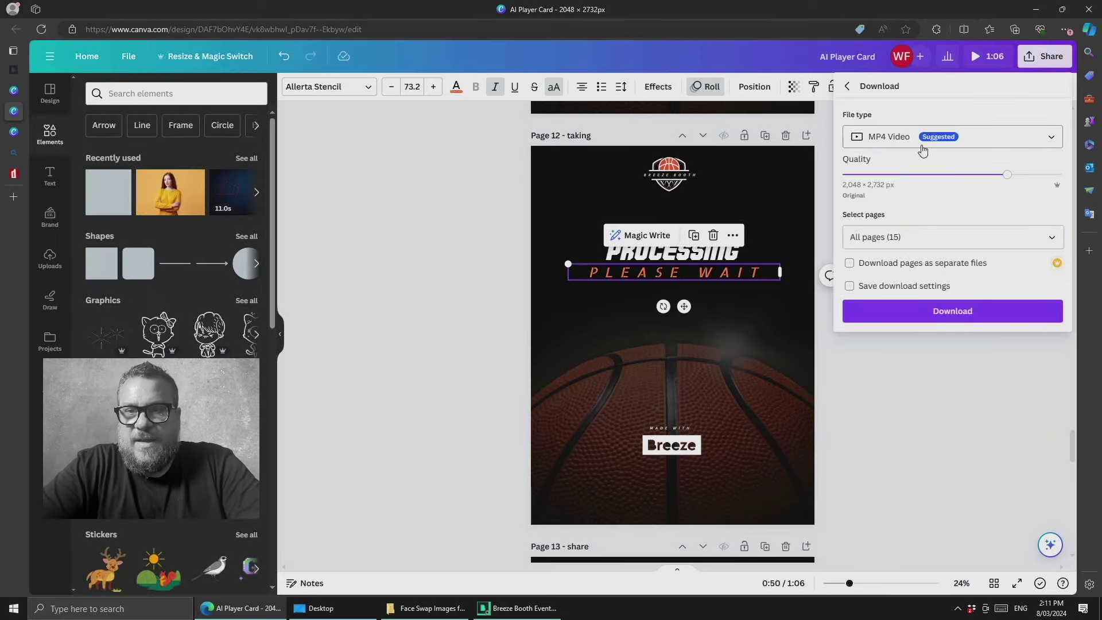
click(904, 424)
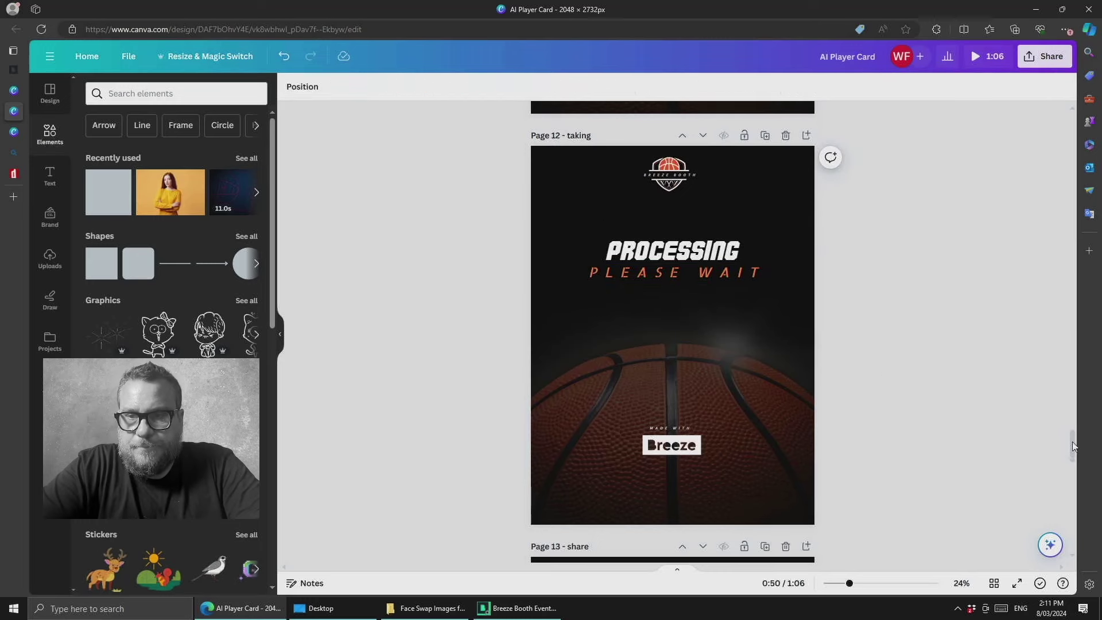
- Examine the Share Image screen on page 13, and return to the Your Position screen on page 3
drag(1072, 446, 1073, 477)
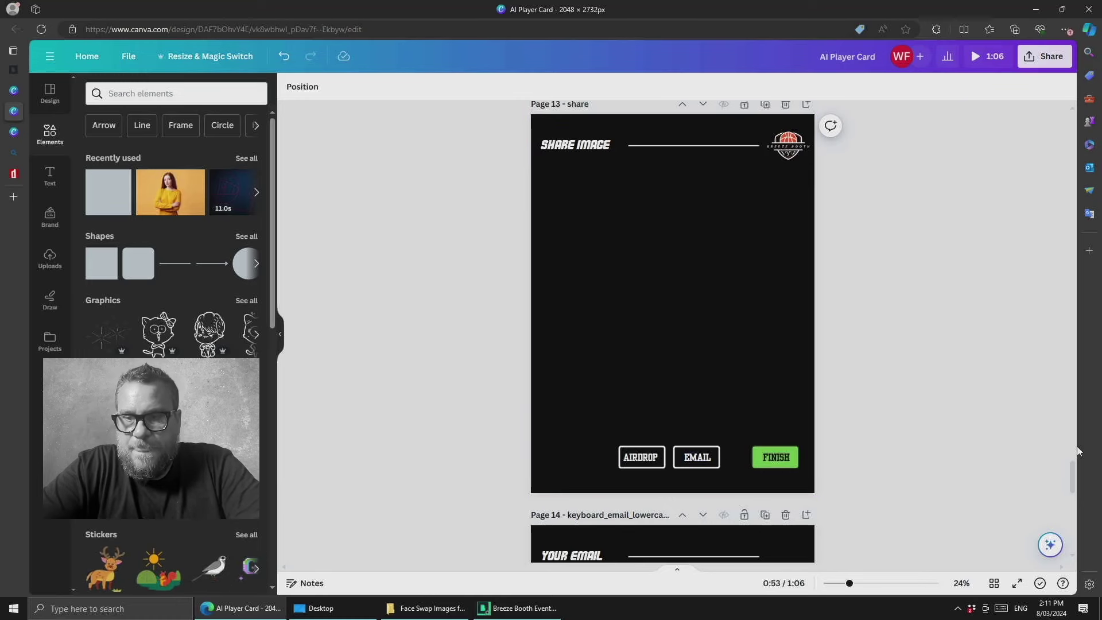
drag(1074, 481, 1045, 189)
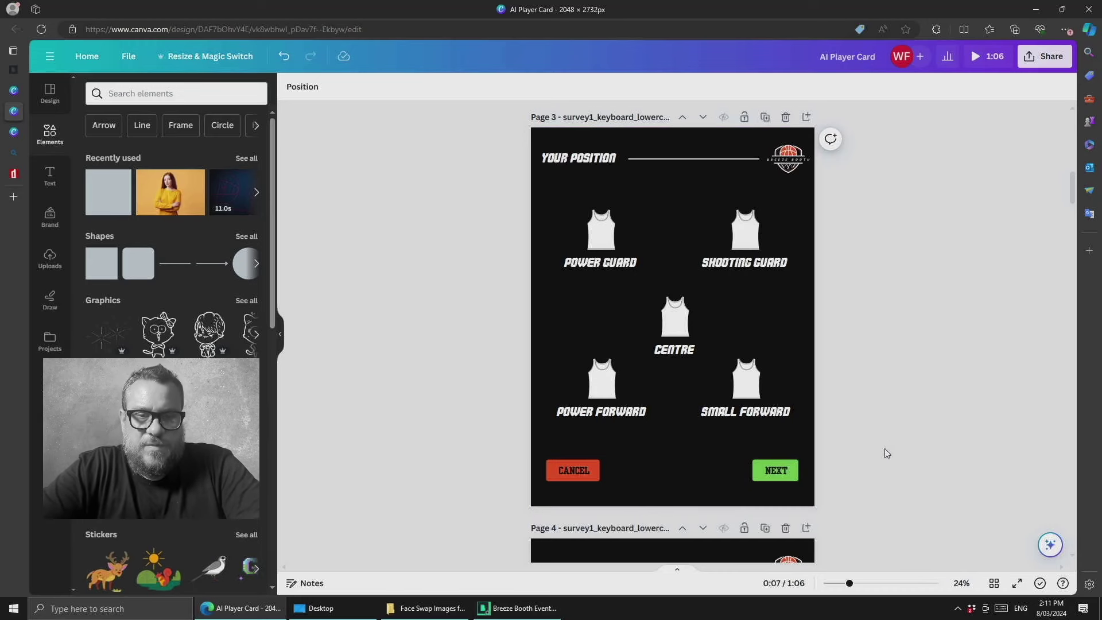
- Switch to File Explorer, view the portrait folder inside PBX24 AI Trading Cards Public, and return to the Canva design
click(431, 608)
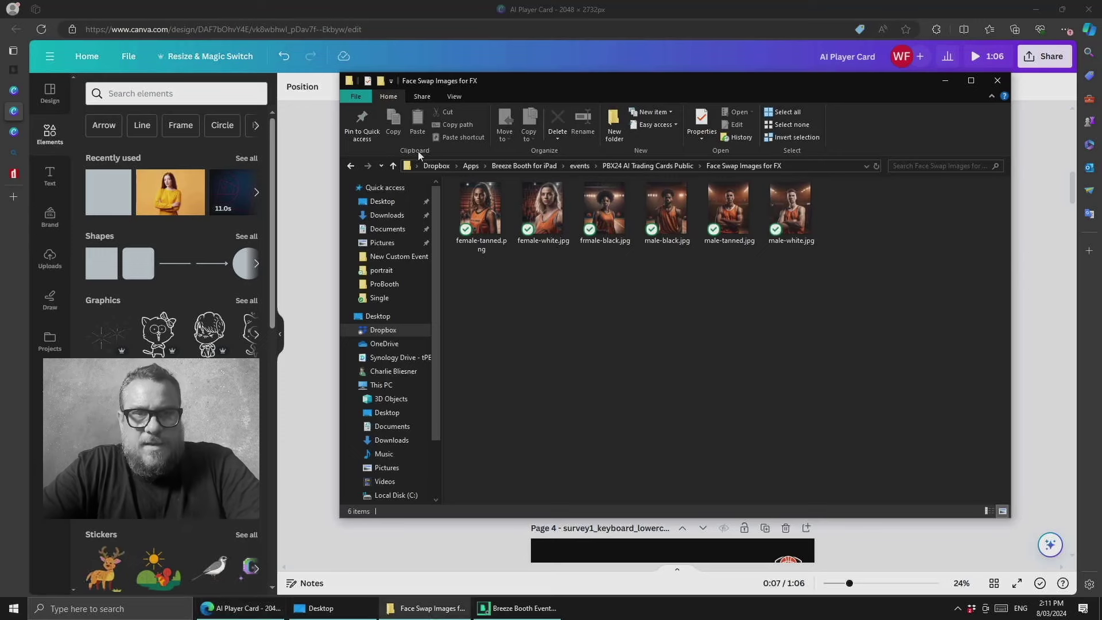
click(352, 166)
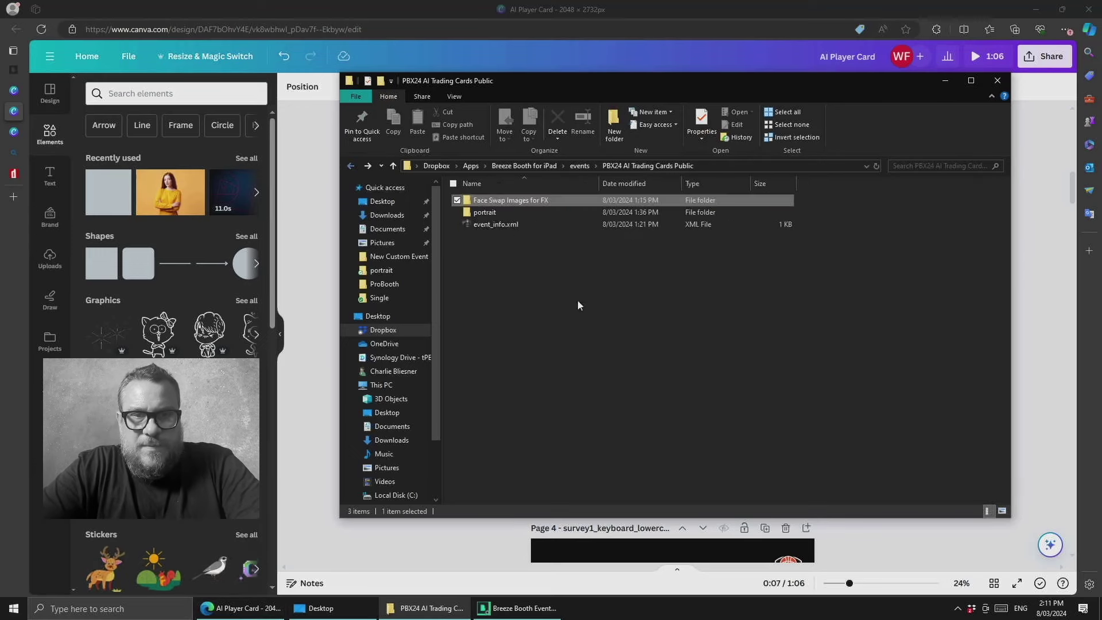
click(487, 211)
double_click(487, 211)
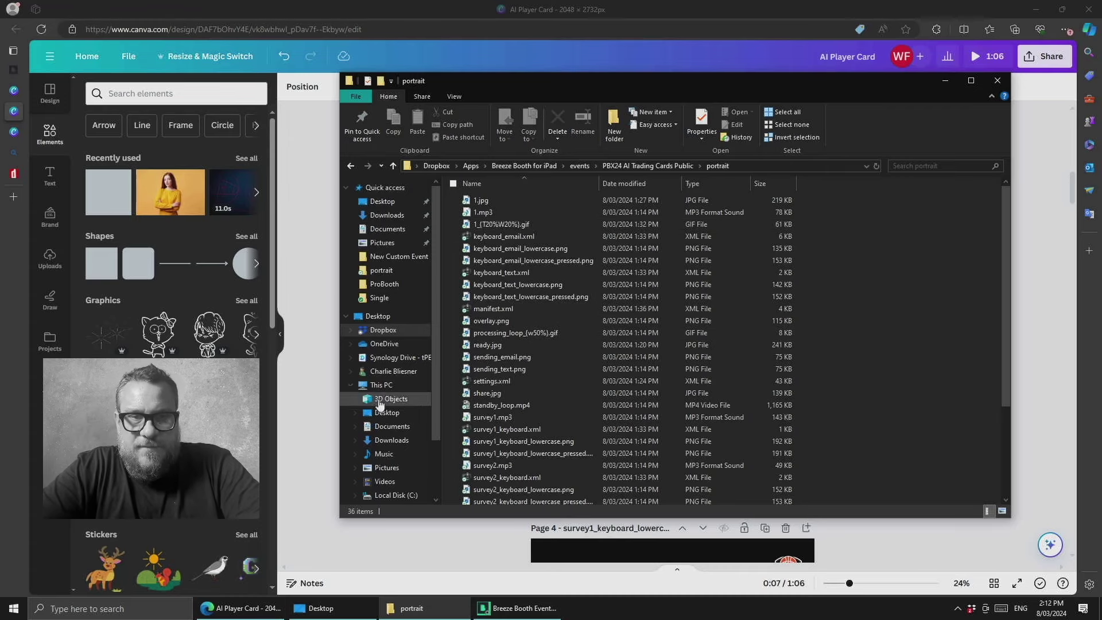
click(304, 338)
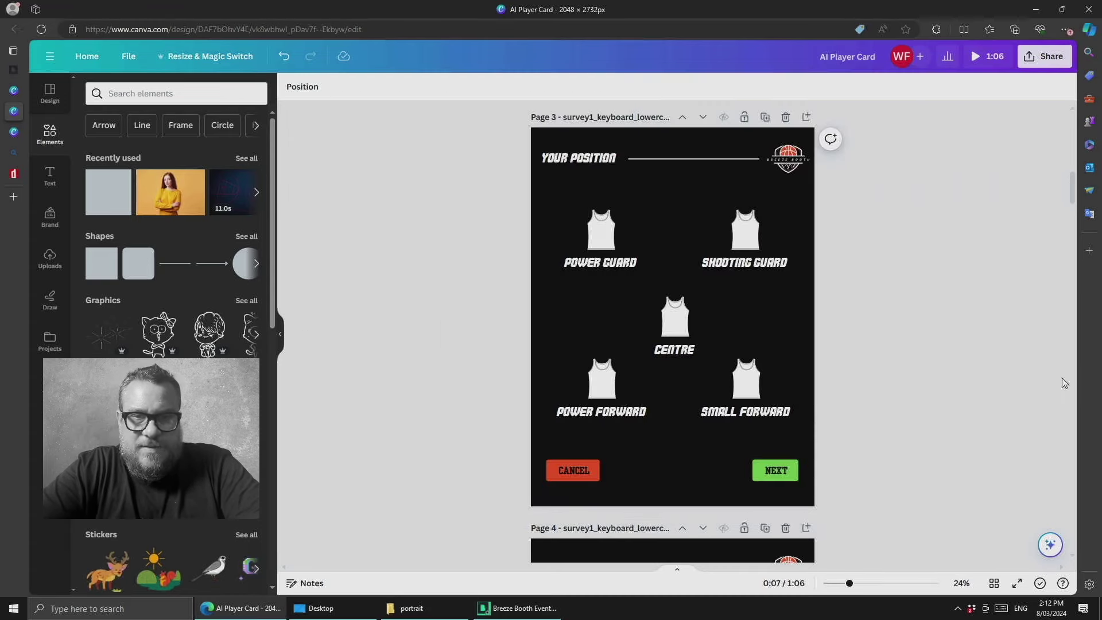
- Review the names of the design's first pages, from standby through ready to the survey1 page
drag(1074, 192, 1075, 139)
scroll(575, 326, down, 2)
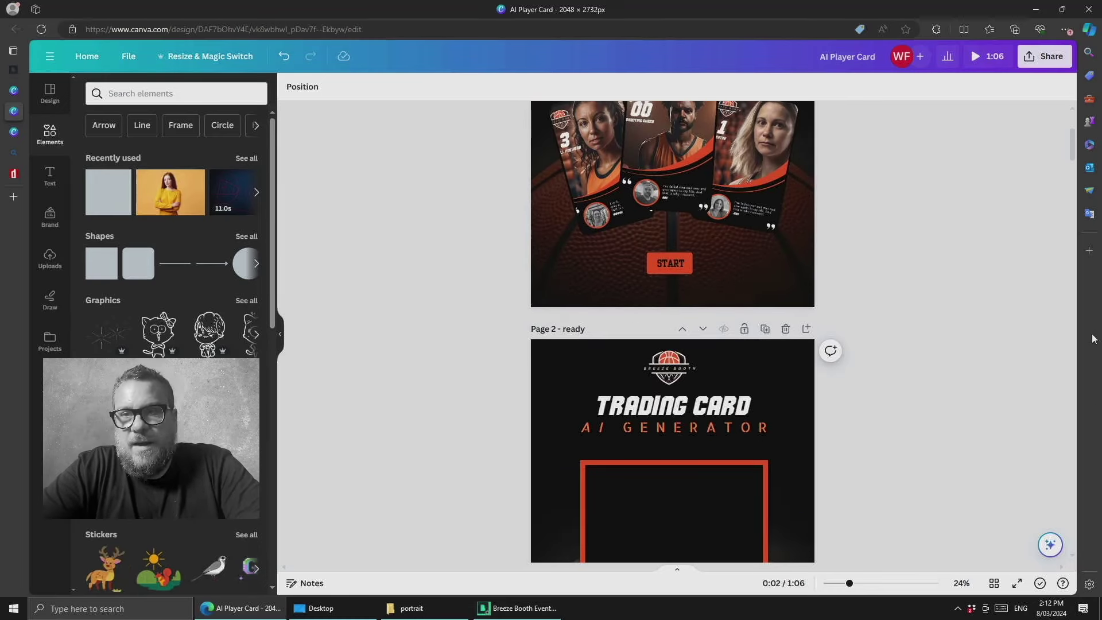
scroll(491, 152, down, 9)
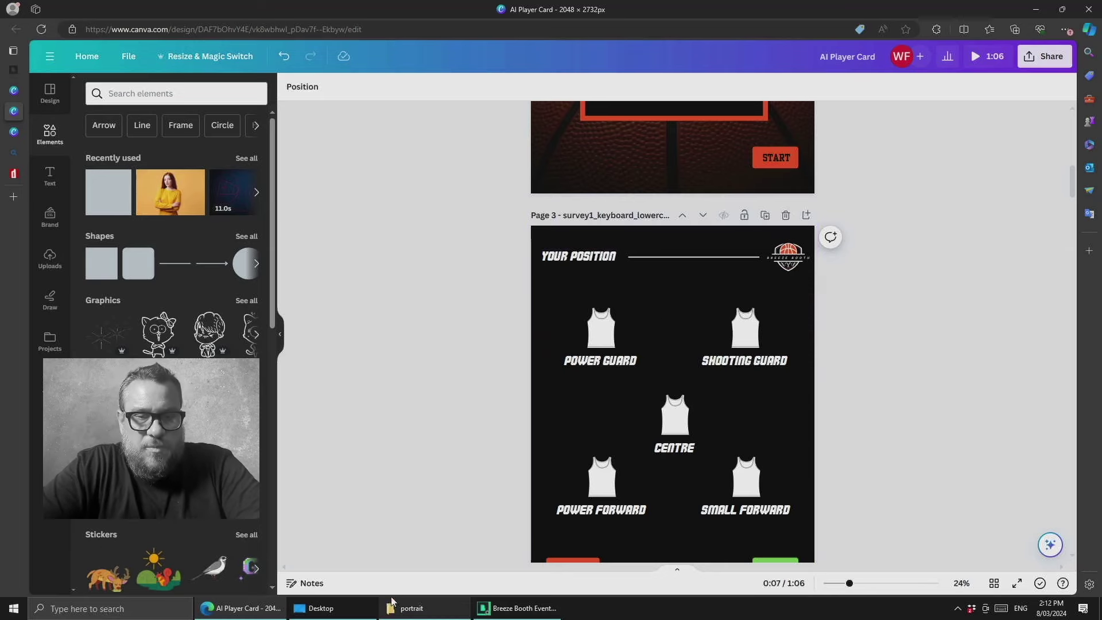
- Locate ready.jpg, survey1_keyboard_lowercase.png and survey2_keyboard_lowercase.png in File Explorer's portrait folder, and return to the Canva design
click(422, 607)
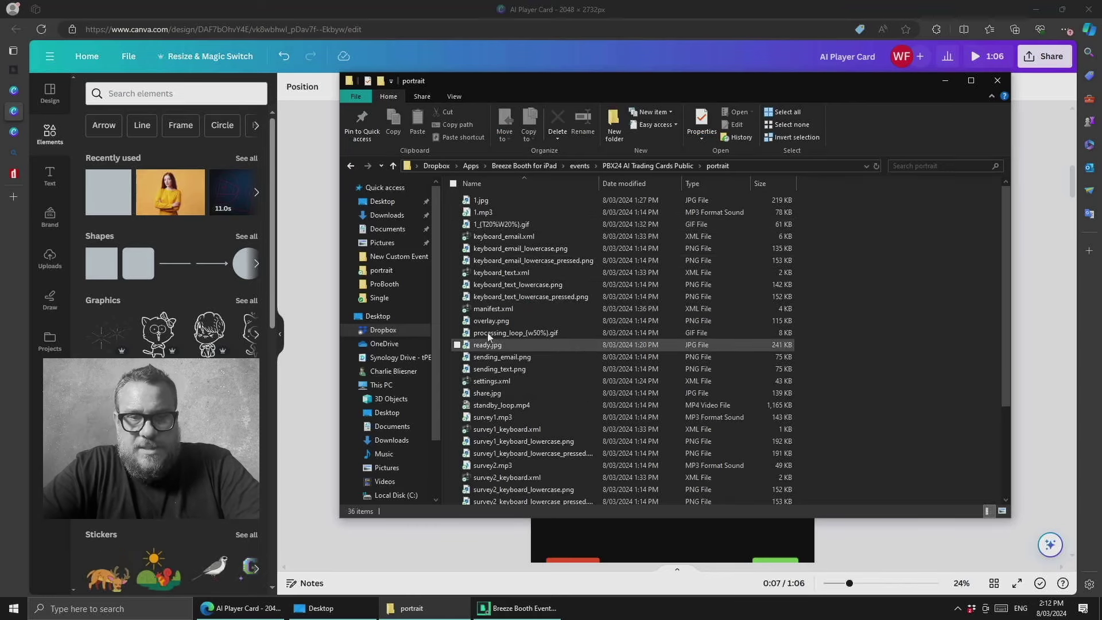
click(482, 350)
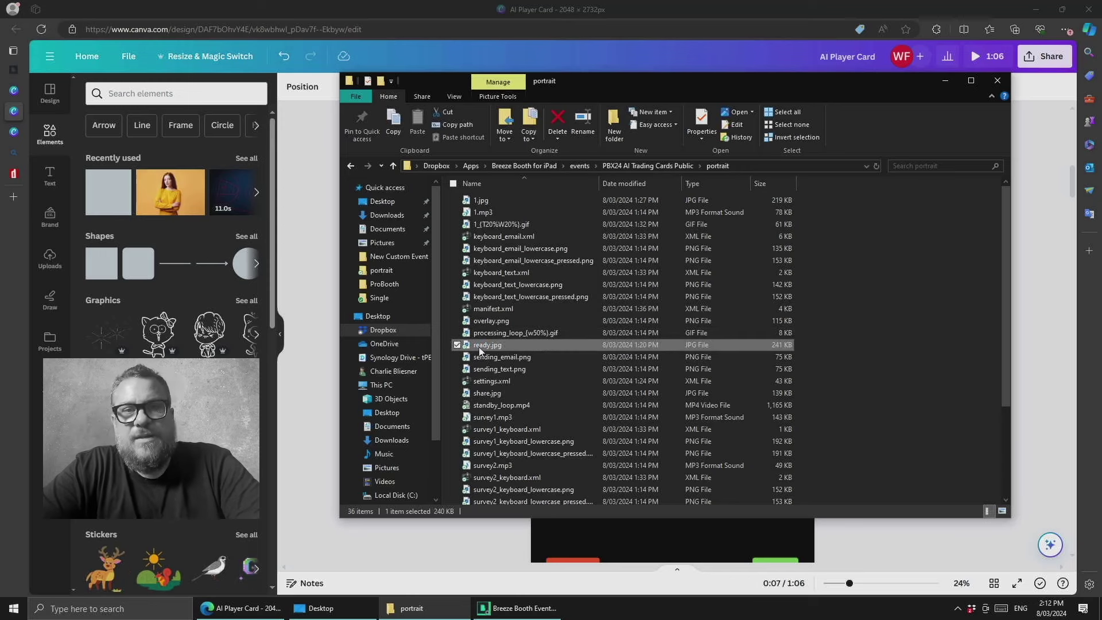
click(509, 444)
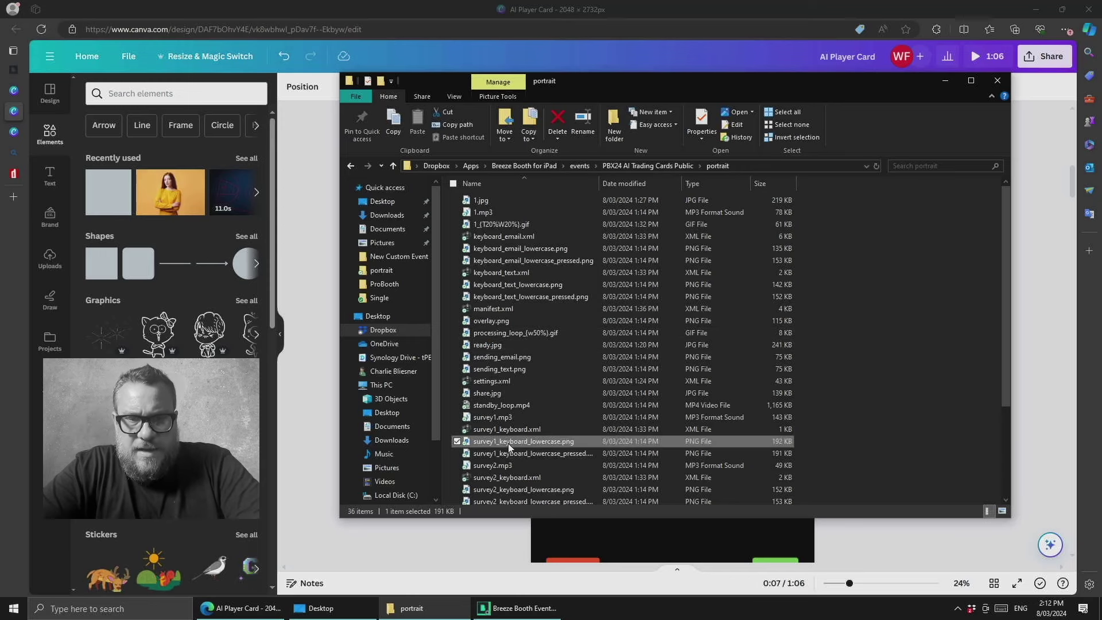
click(521, 490)
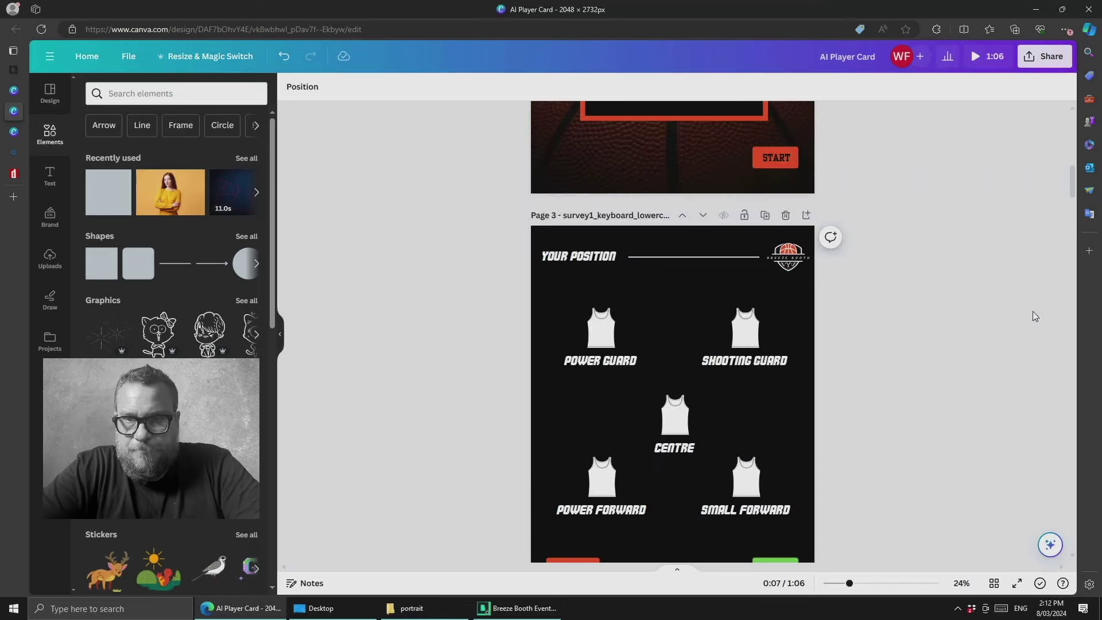
click(1032, 316)
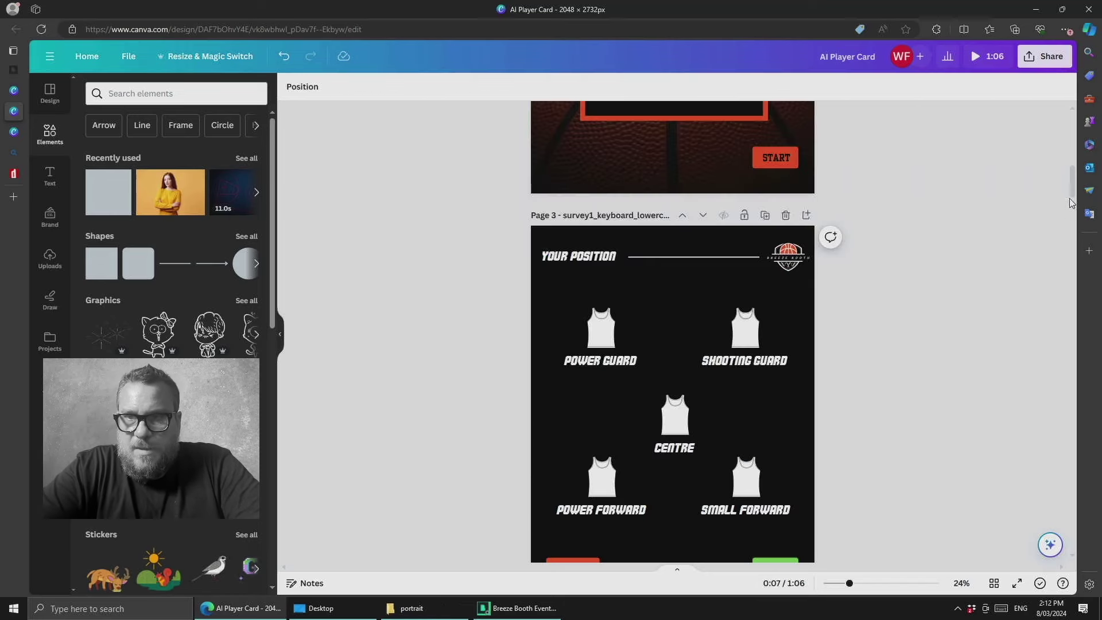
- Recolour the ready page's START button turquoise, apply the red-to-turquoise change across all pages, and check the survey screens
drag(1073, 188, 1069, 162)
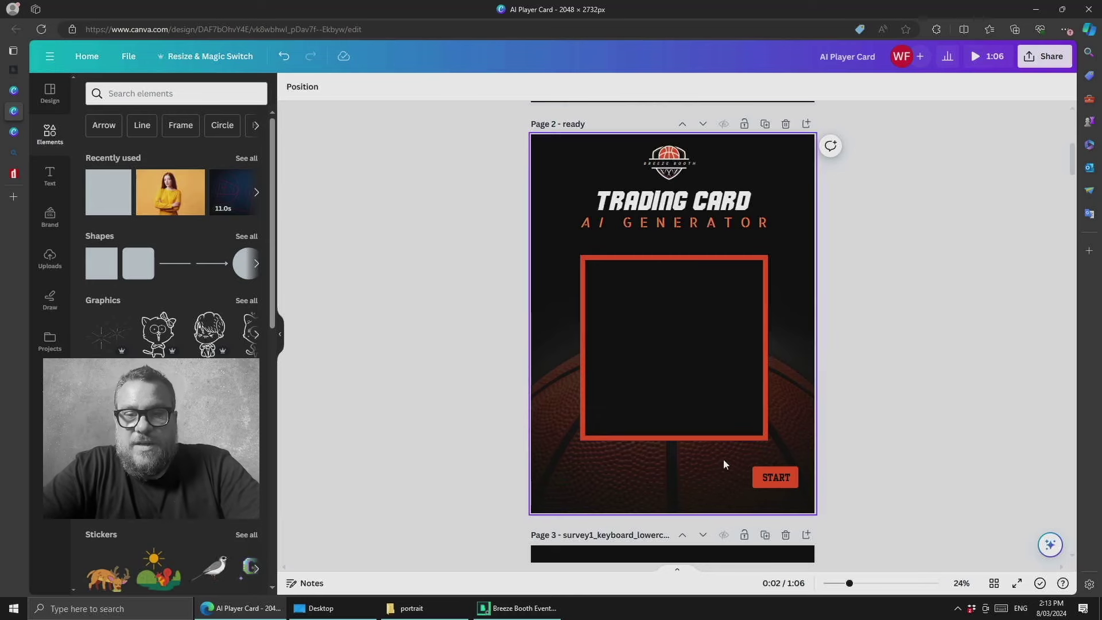
click(755, 478)
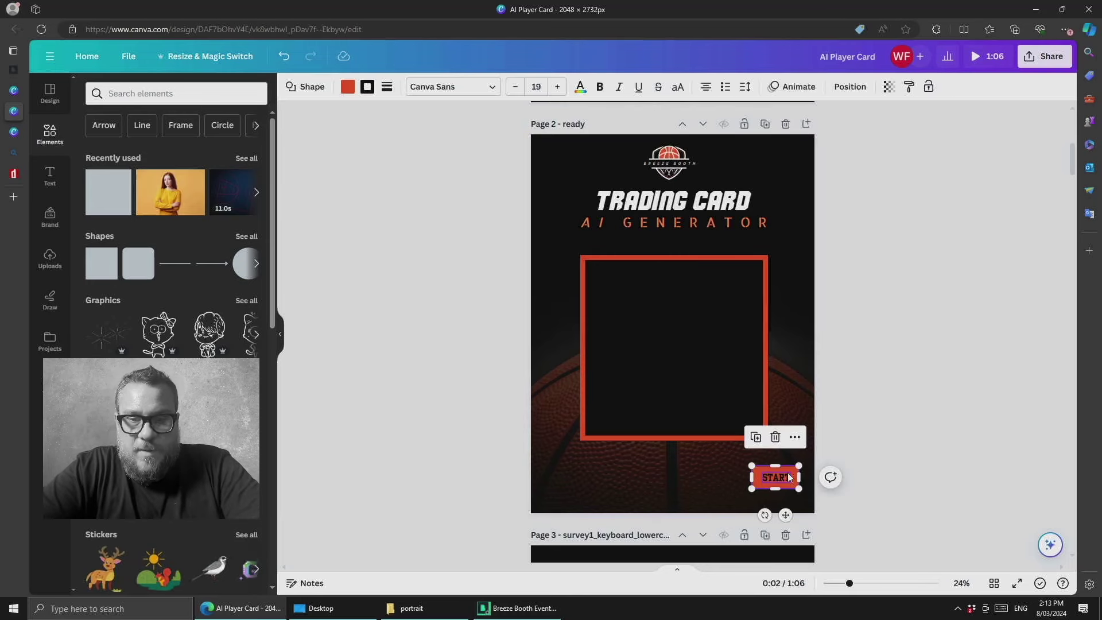
click(348, 87)
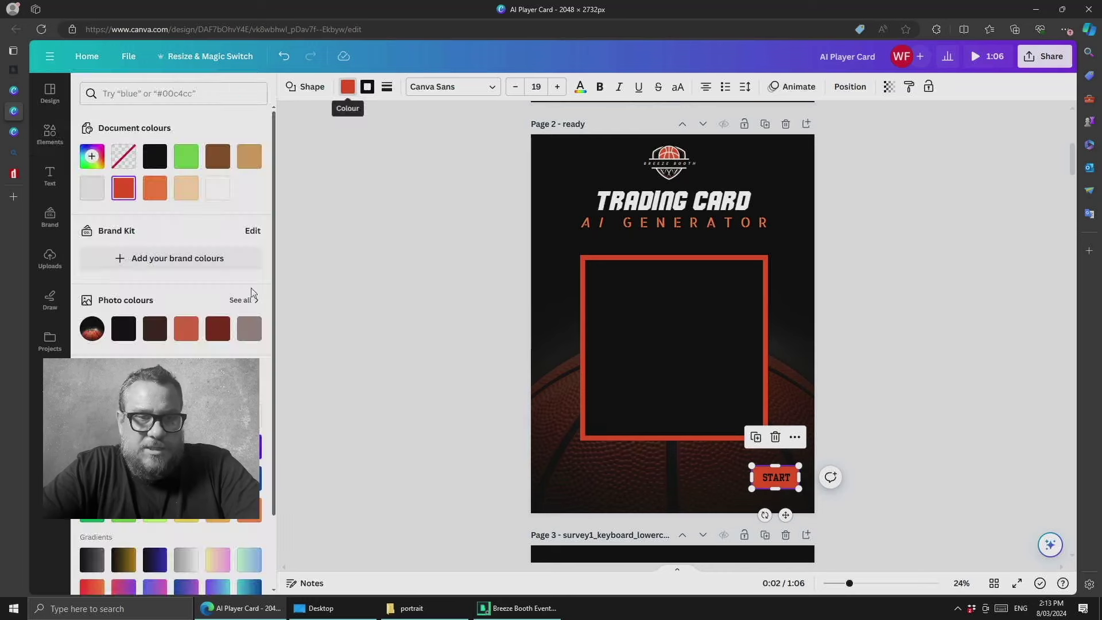
click(155, 479)
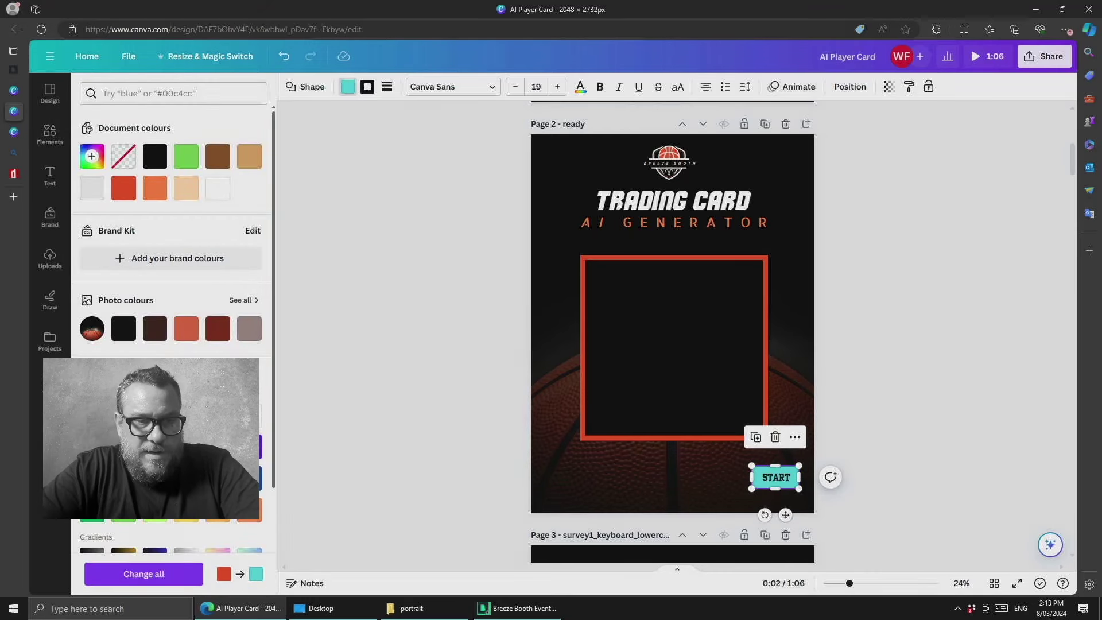
click(144, 574)
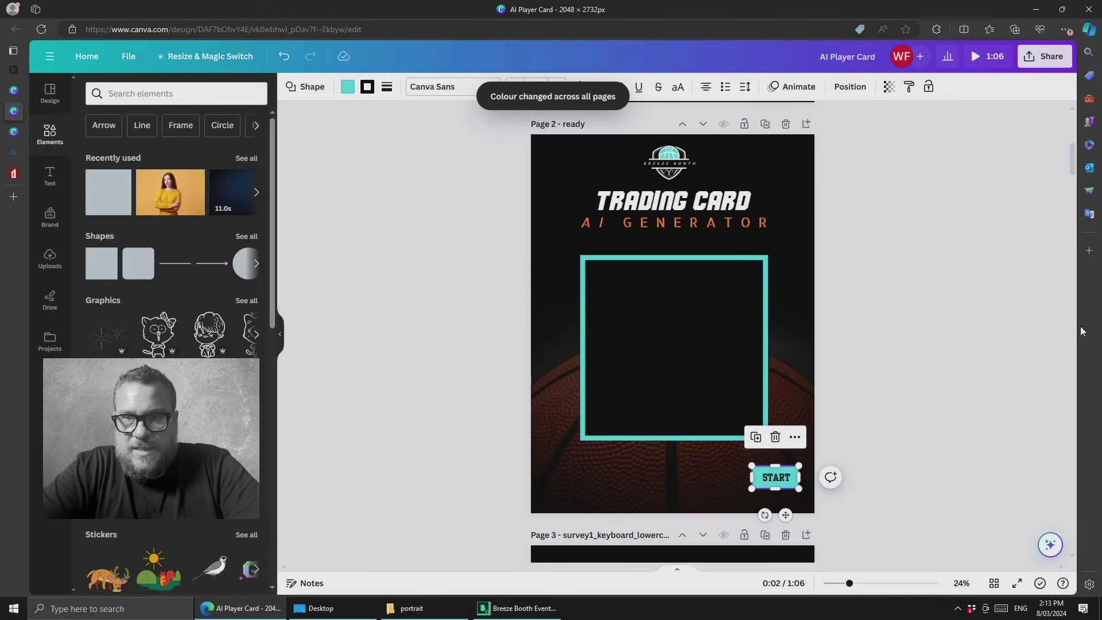
drag(1075, 176, 1060, 279)
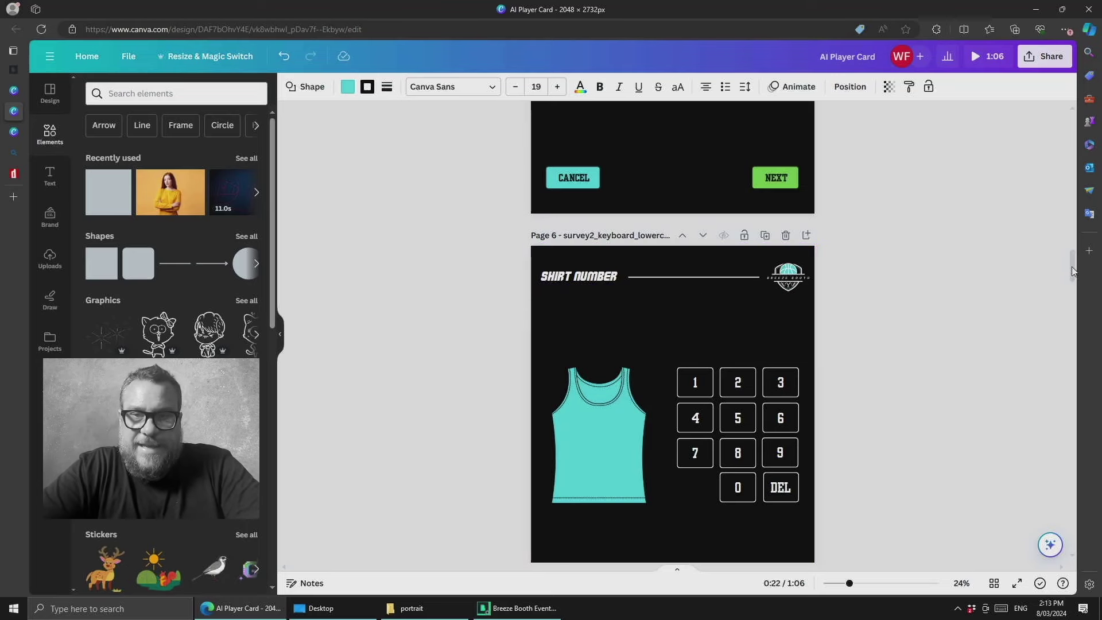
- Examine the recoloured survey pages, including the logo on YOUR DETAILS and the number keys on the SHIRT NUMBER page
drag(1072, 271, 1066, 351)
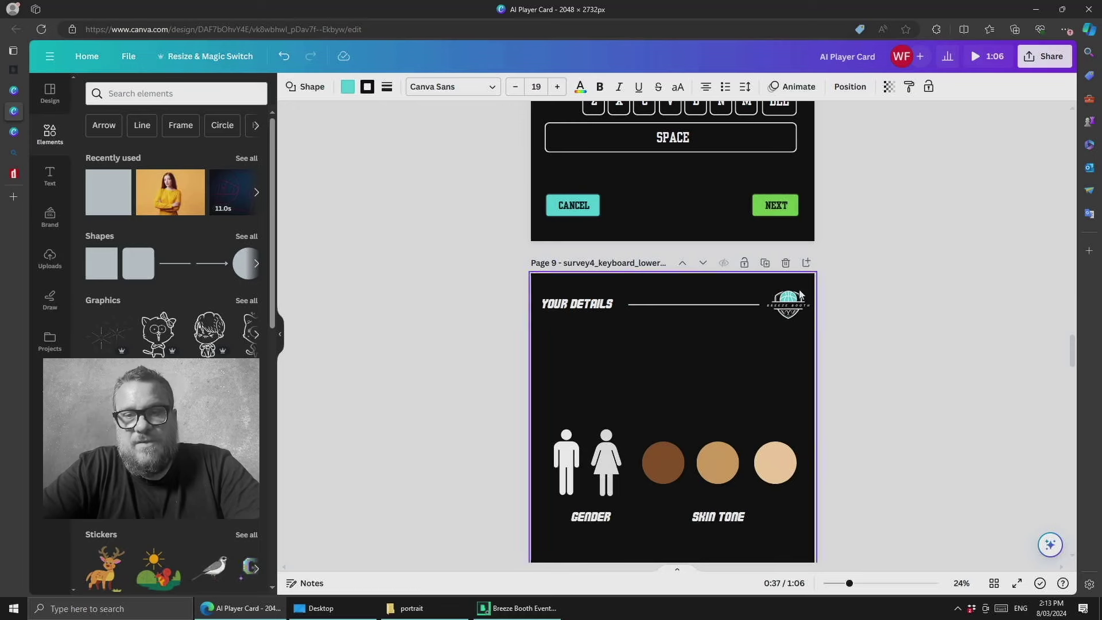
click(794, 304)
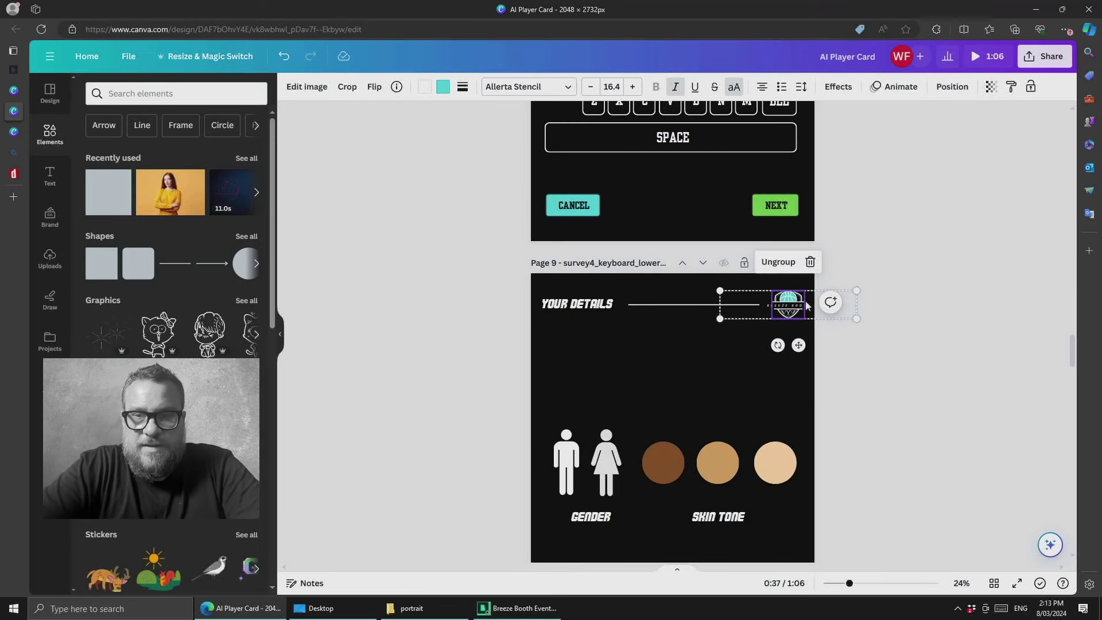
drag(1074, 356, 1070, 243)
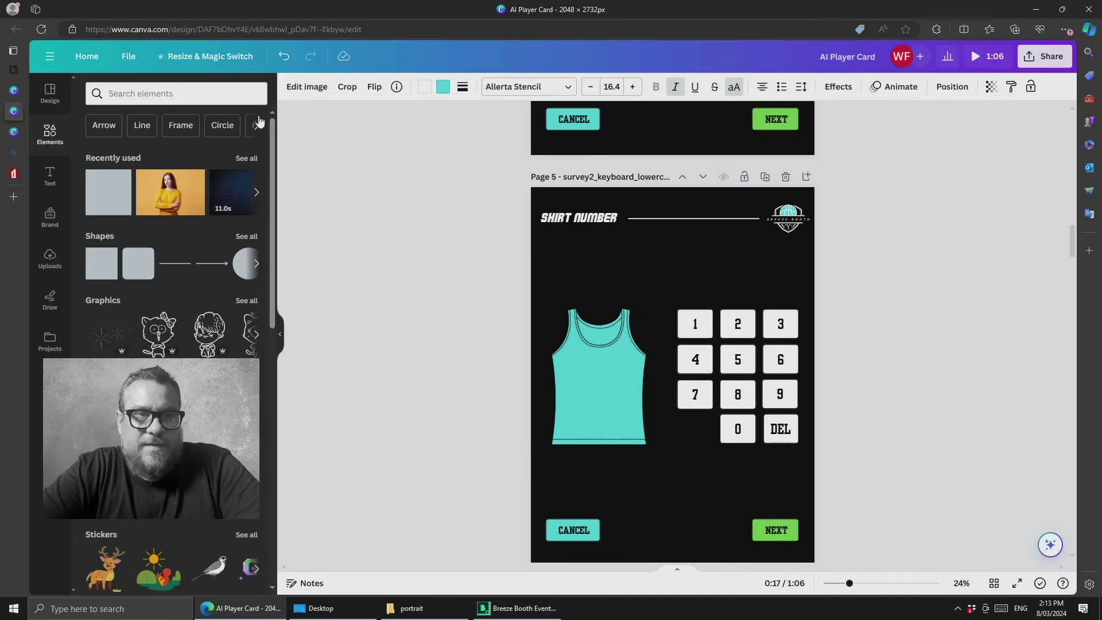
click(135, 90)
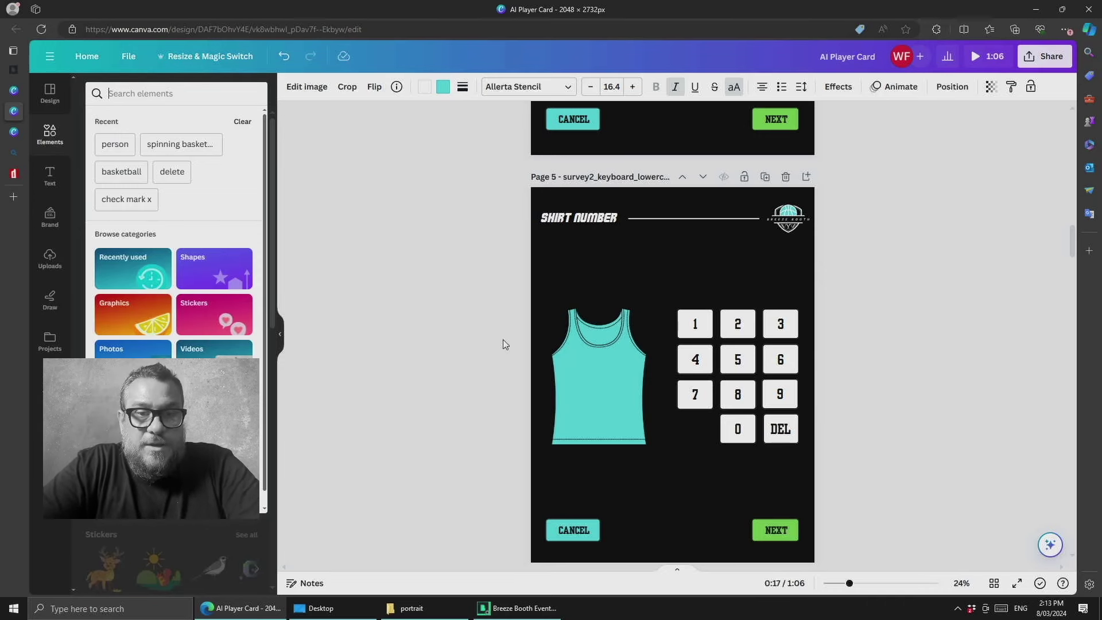
click(445, 367)
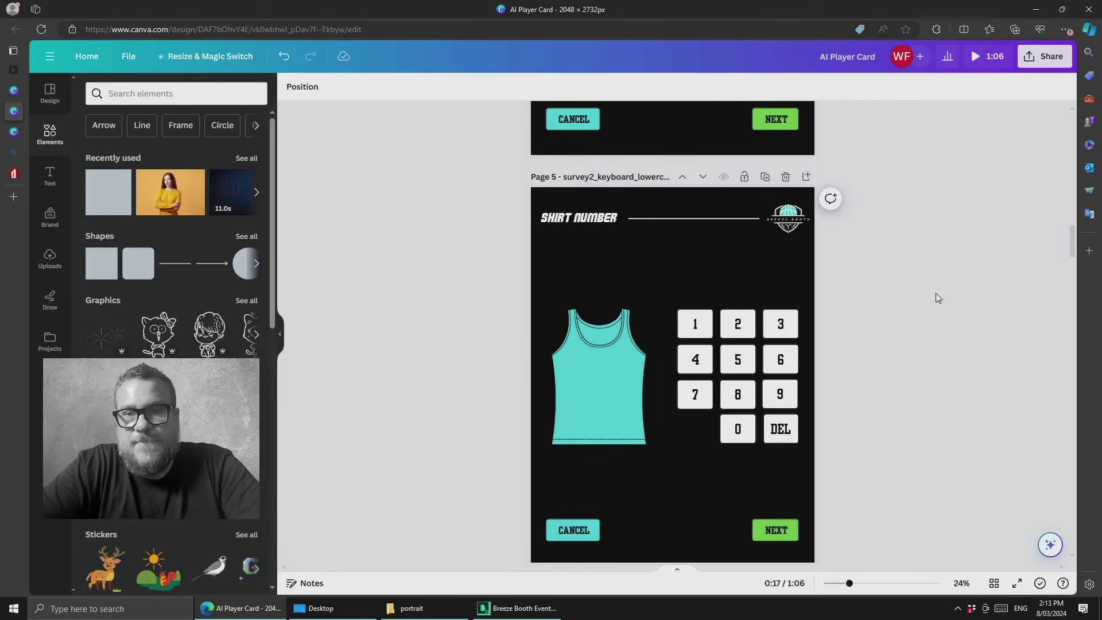
click(736, 324)
click(695, 325)
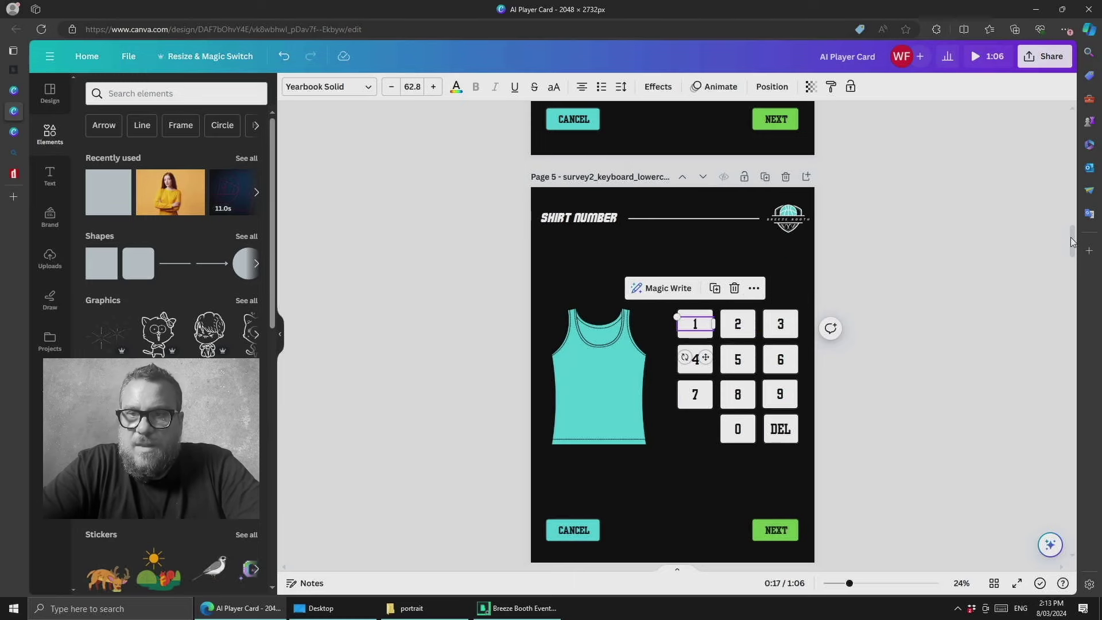
- Undo the turquoise recolouring of the START button and all pages, and view the survey1 pages
drag(1071, 241, 1079, 169)
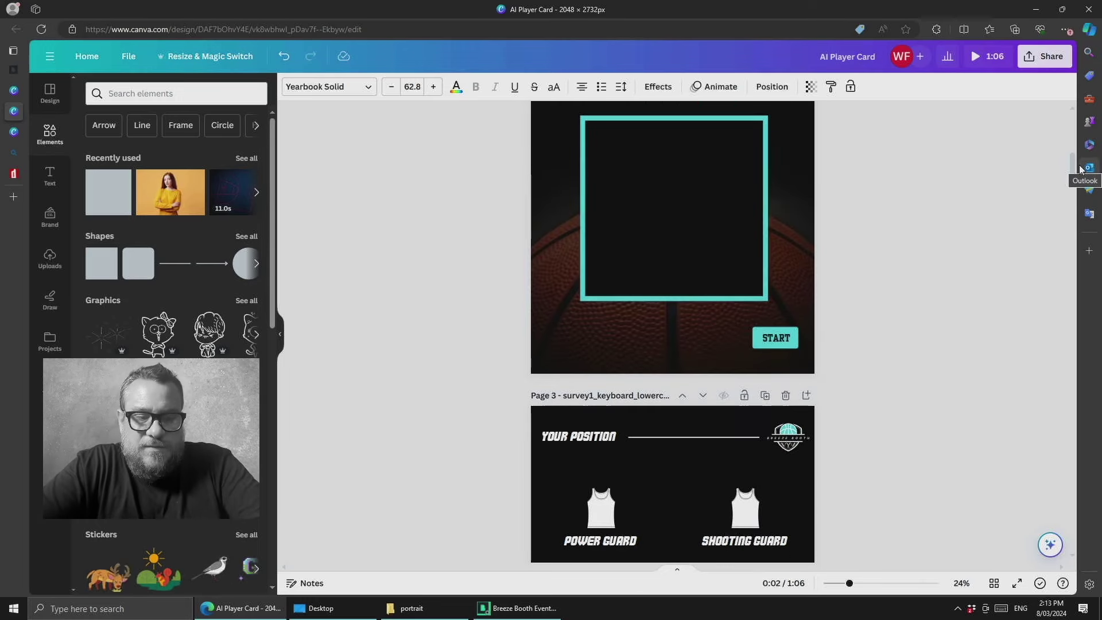
key(ctrl+z)
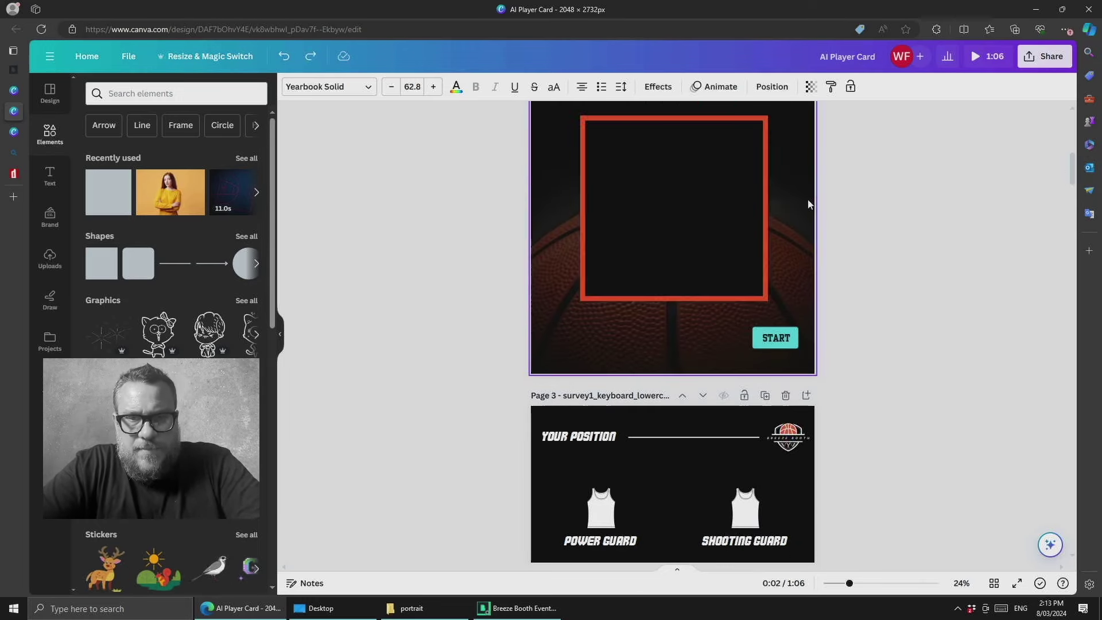
key(ctrl+z)
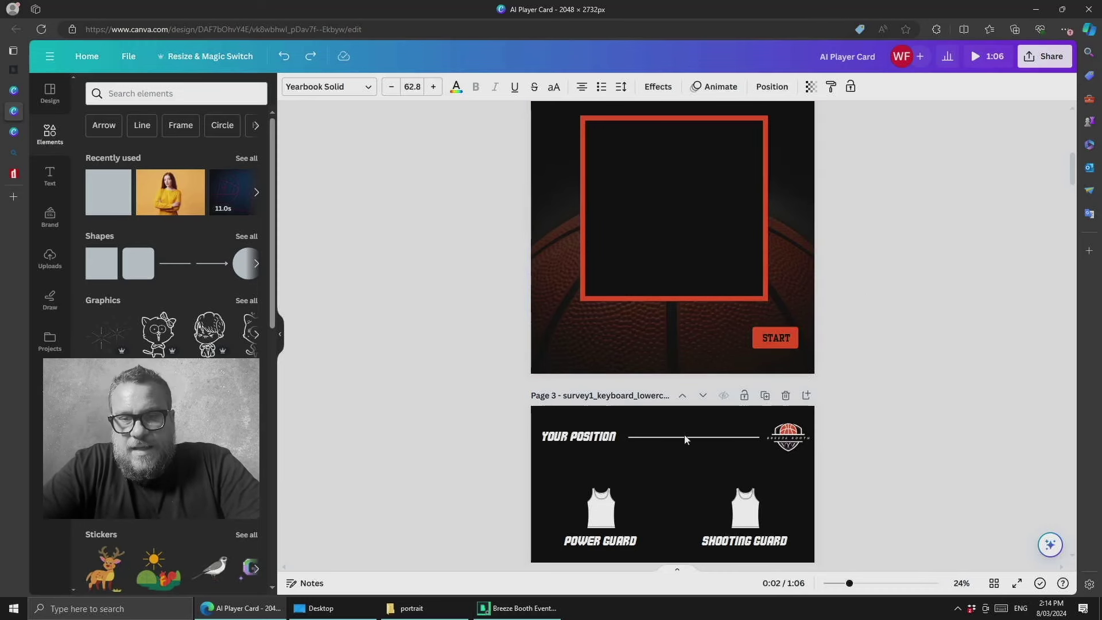
drag(1073, 169, 1075, 198)
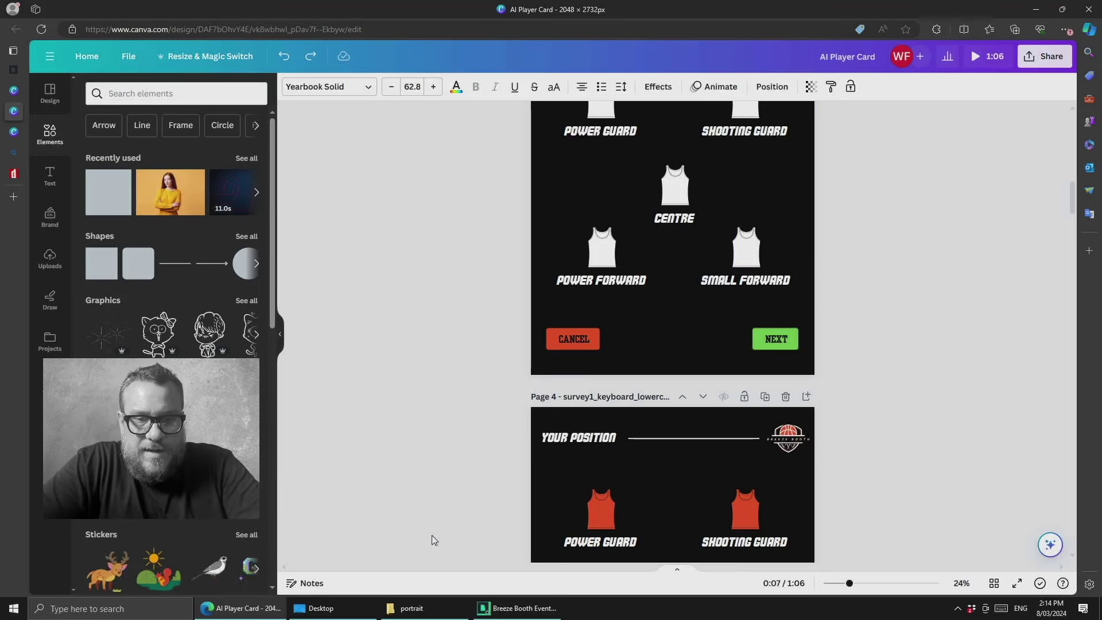
- Switch to Breeze Booth Event Editor, close the AI Trading Cards Public Demo event without saving, and open the AI Trading Cards Demo event
mouse_move(415, 613)
click(430, 559)
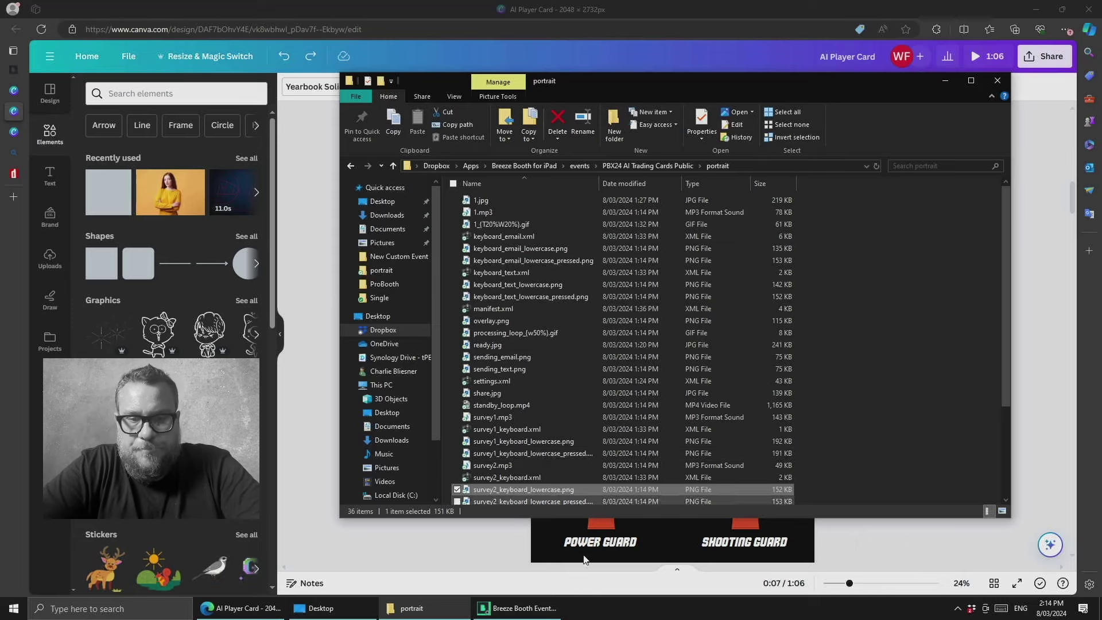
click(514, 607)
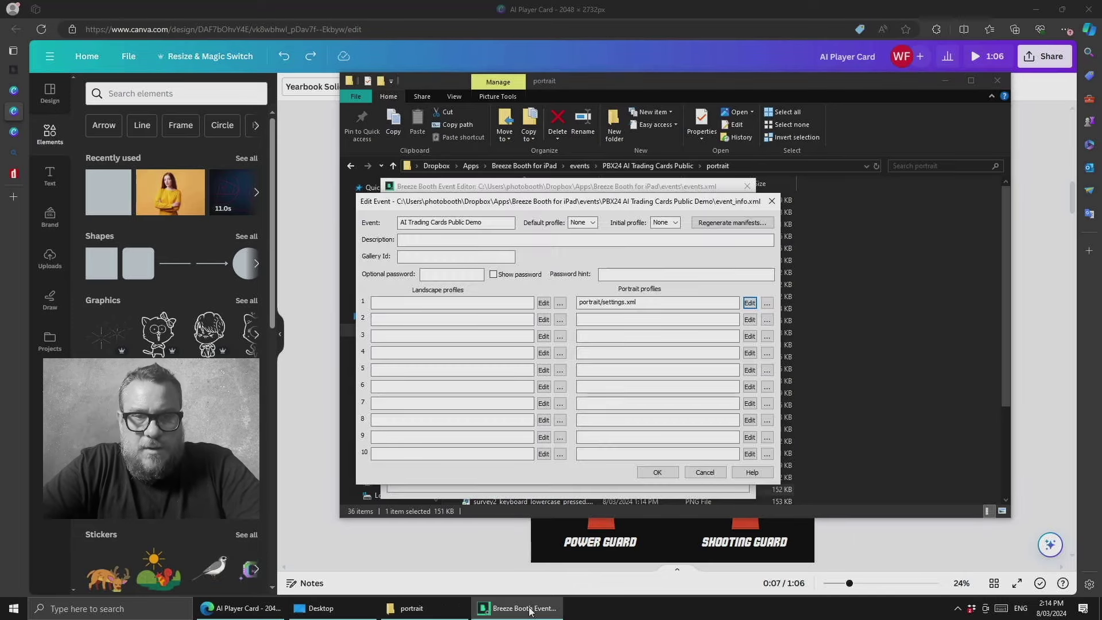
click(705, 473)
double_click(432, 245)
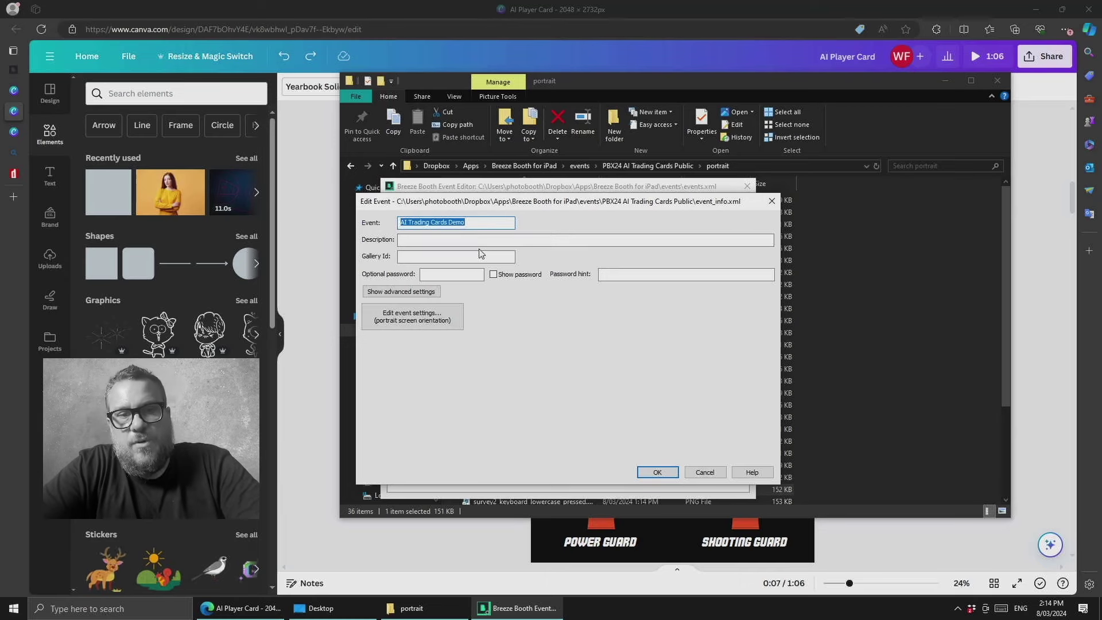
- Show the event's advanced settings, edit the portrait/settings.xml profile, and open its touchscreen actions
click(410, 293)
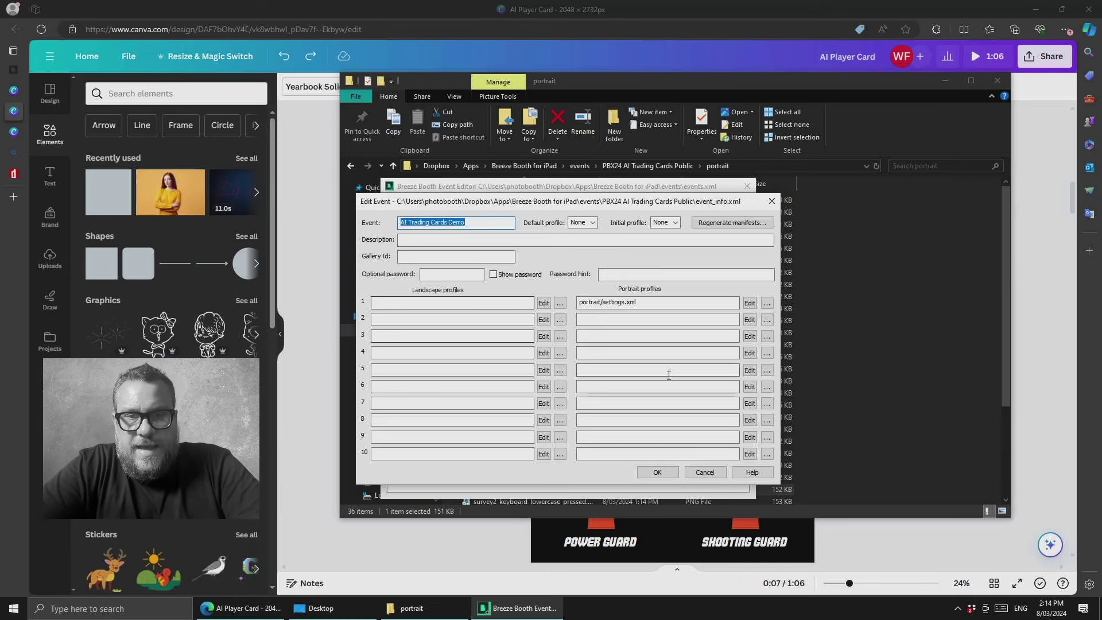
click(750, 303)
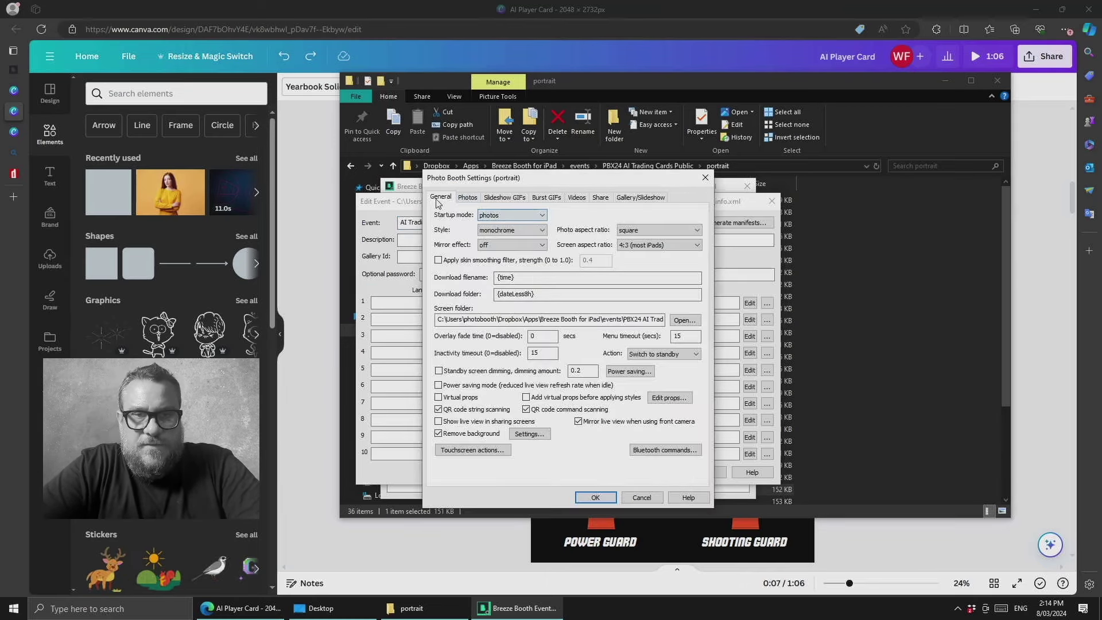
click(459, 451)
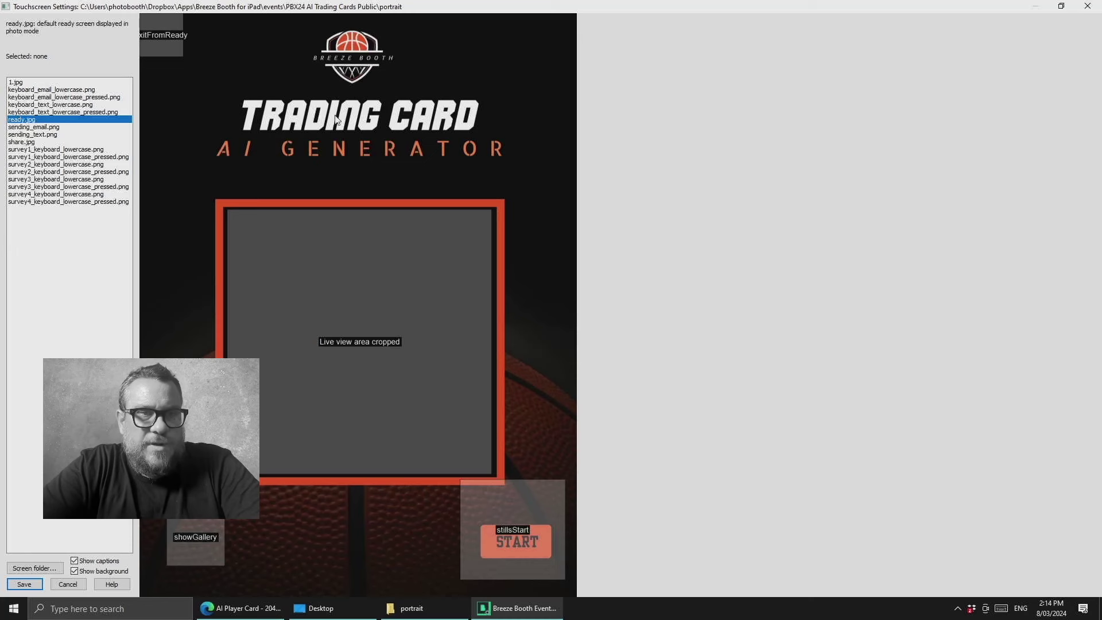
- Try repositioning the cropped live view area on ready.jpg, discard the change, and reopen the touchscreen actions
click(389, 390)
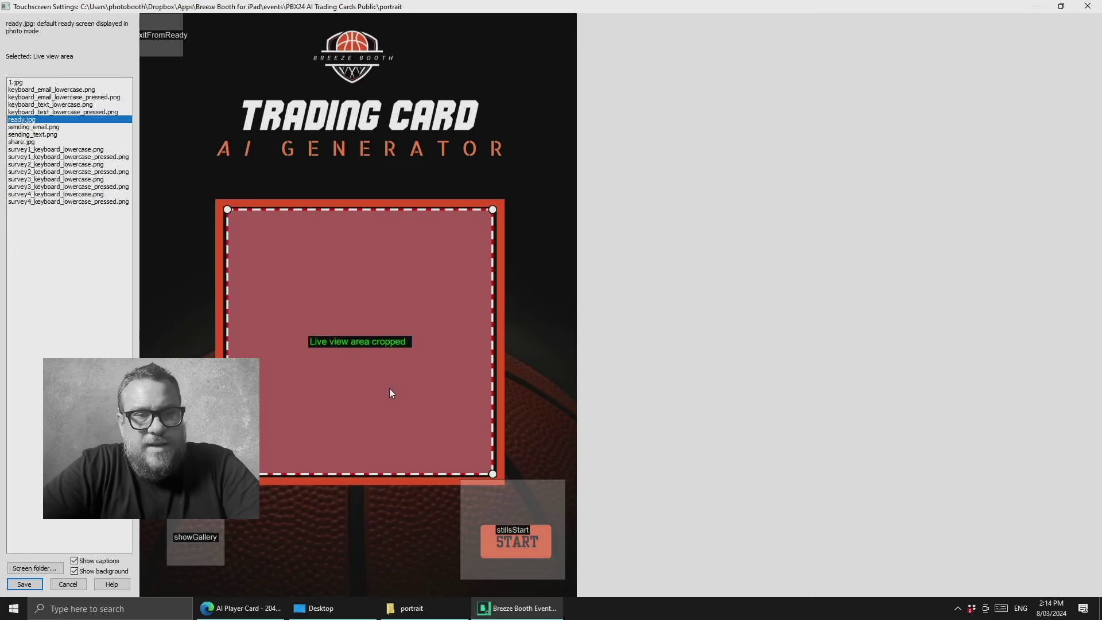
drag(409, 301, 382, 338)
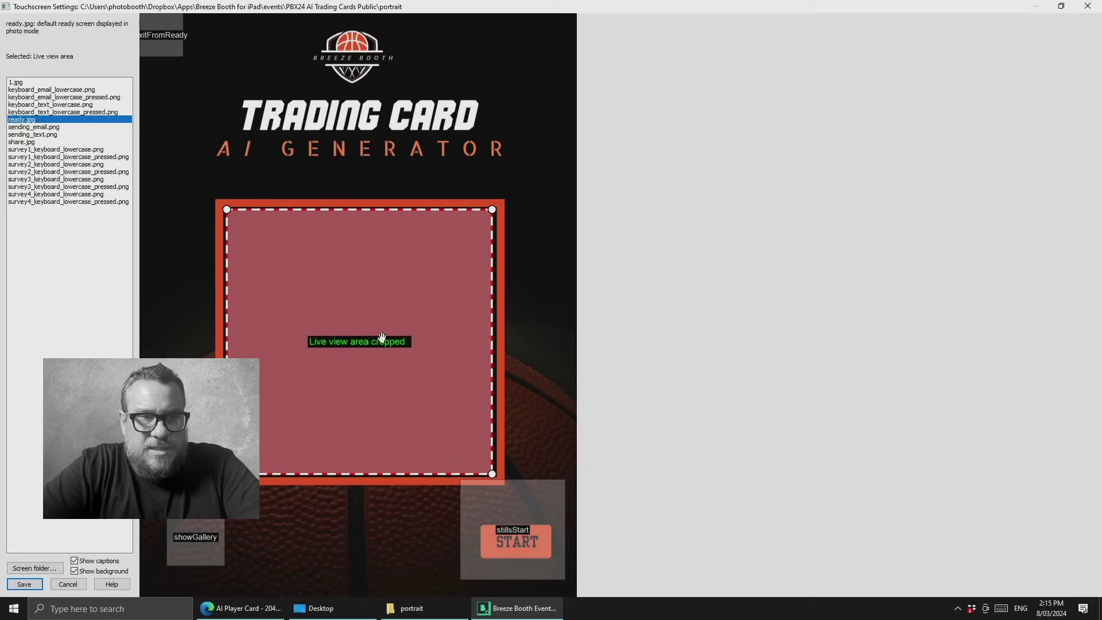
click(67, 584)
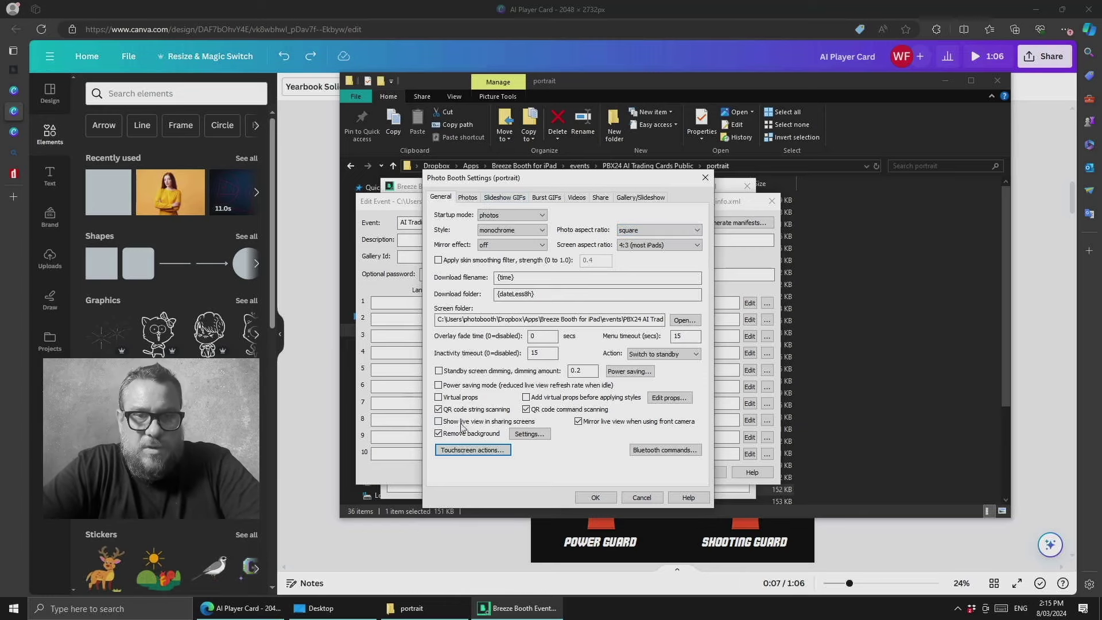
click(463, 450)
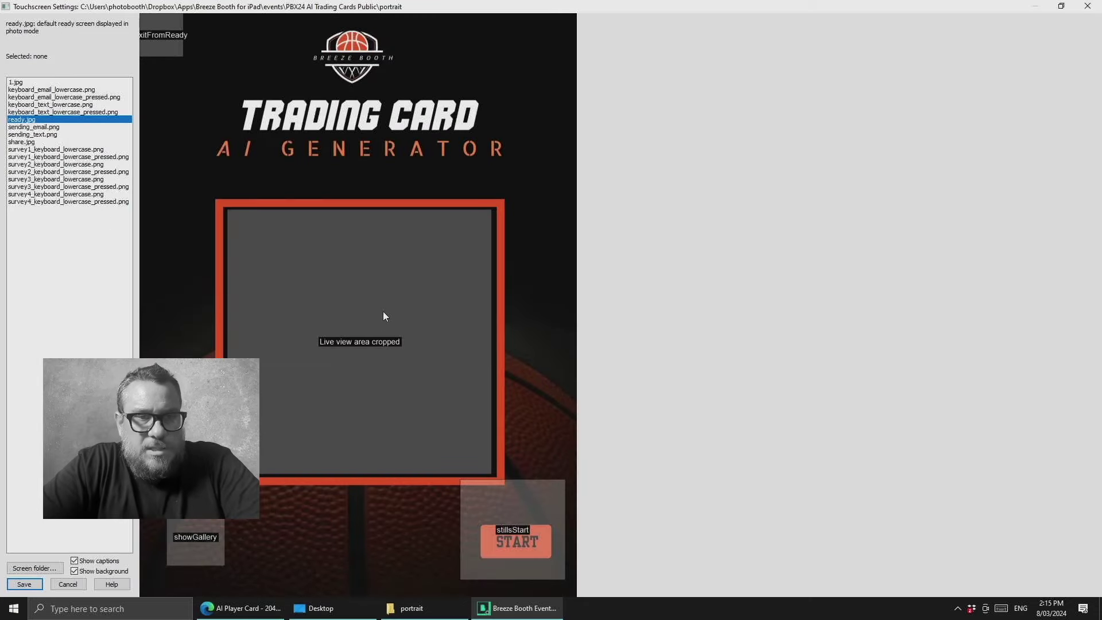
click(363, 309)
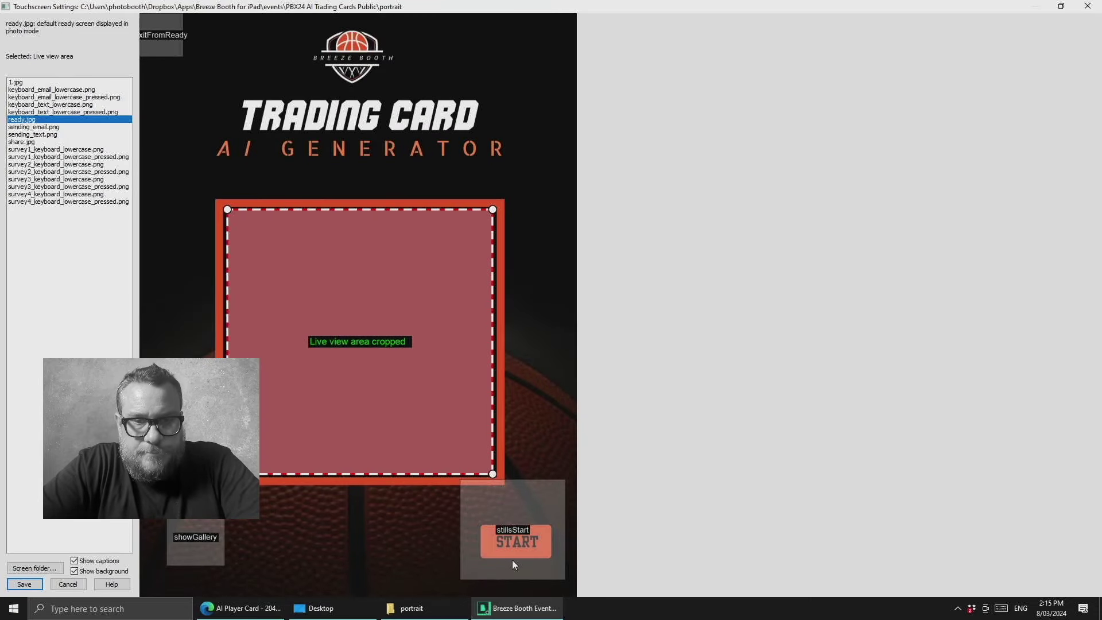
- Review the stillsStart action's available options without changing it, and shrink its touch area closer around the START button on ready.jpg
click(509, 520)
mouse_move(512, 510)
mouse_down()
mouse_move(490, 508)
mouse_move(510, 514)
mouse_up()
right_click(510, 514)
click(552, 430)
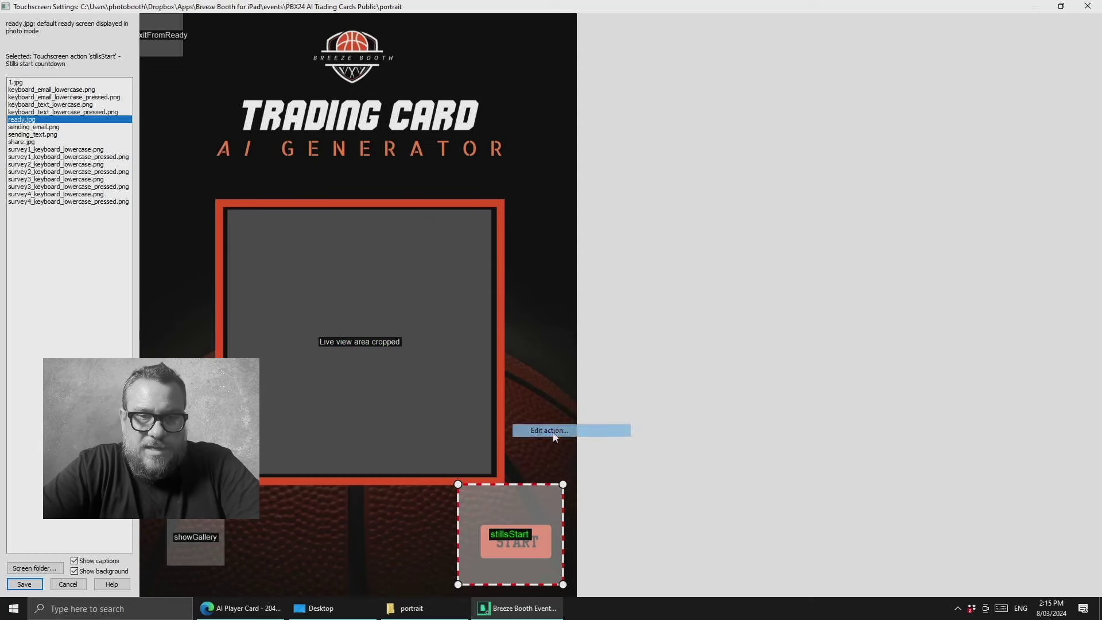
click(487, 254)
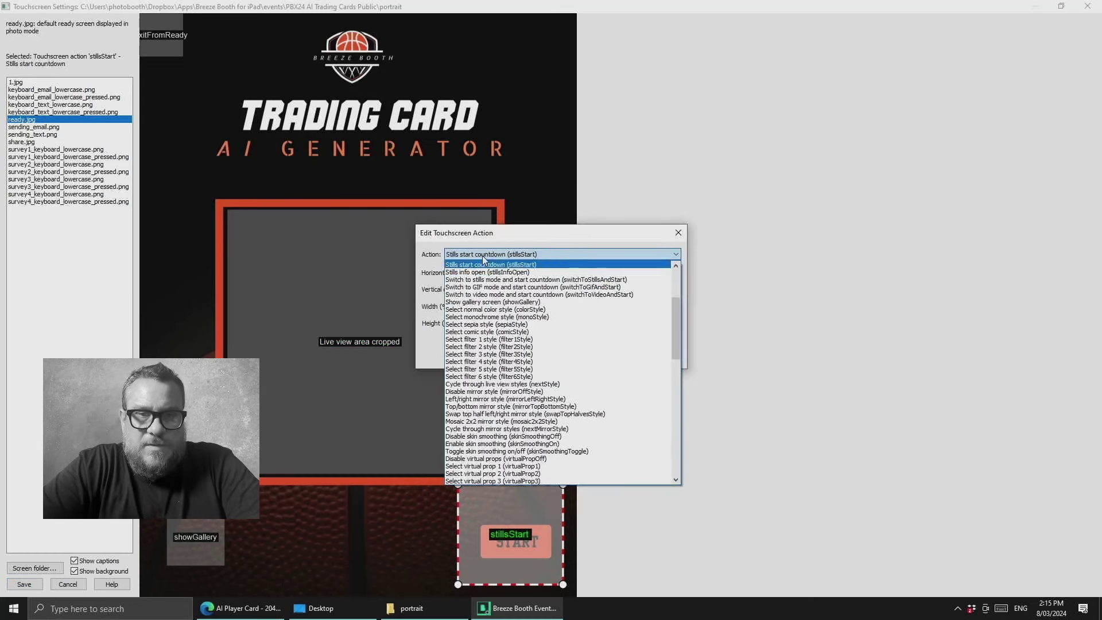
click(469, 265)
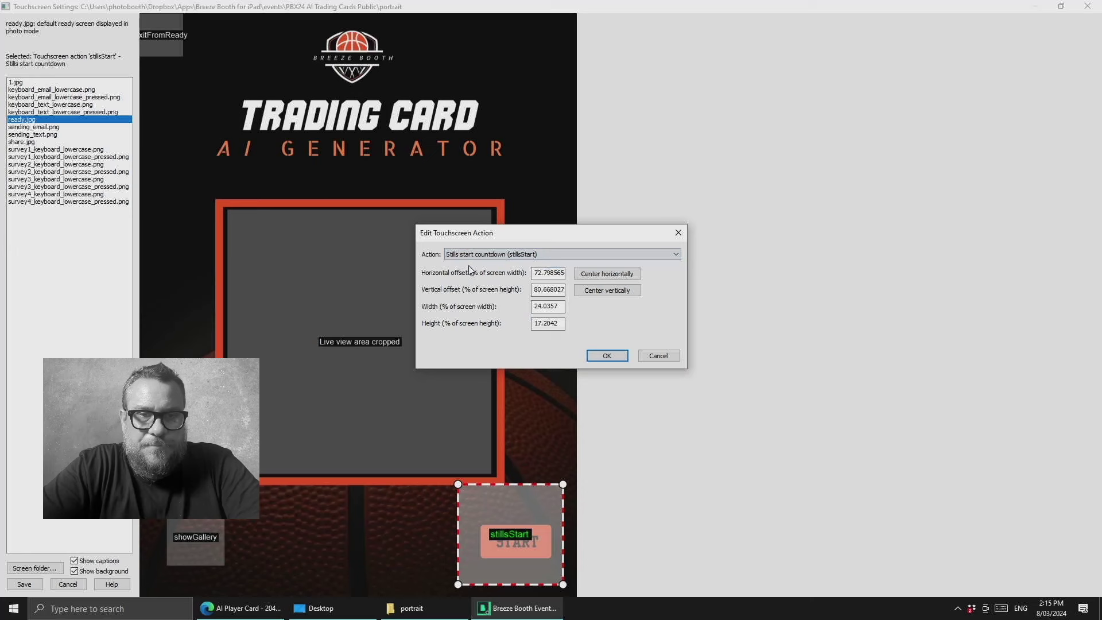
click(653, 357)
mouse_move(502, 511)
mouse_down()
mouse_move(426, 512)
mouse_move(500, 510)
mouse_up()
drag(456, 483, 473, 501)
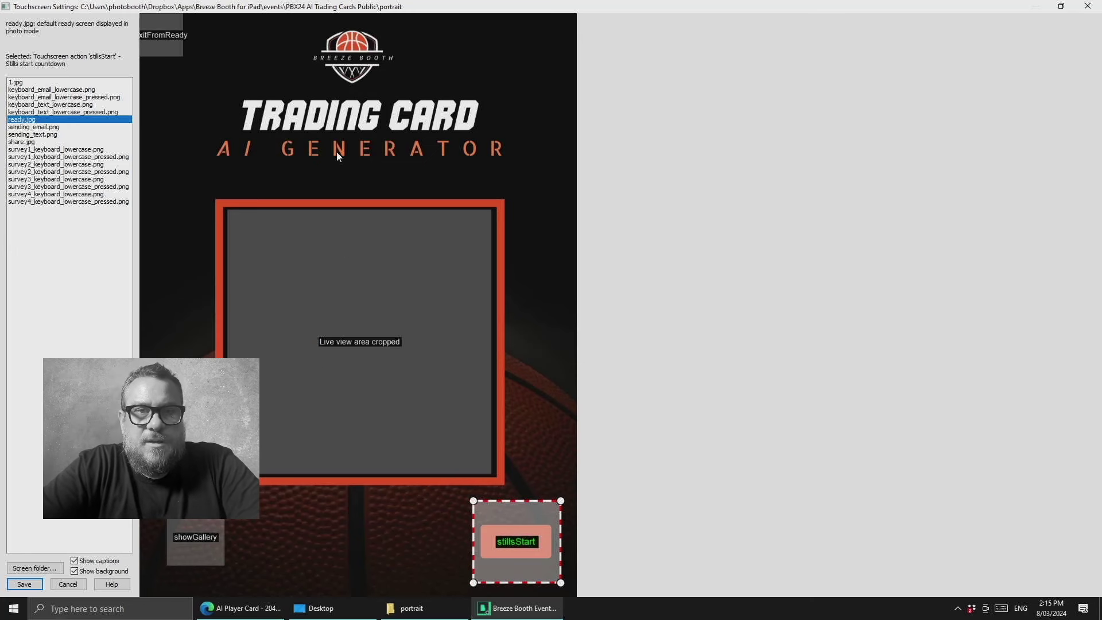
- Delete the Power Guard and Shooting Guard radio buttons from the survey1_keyboard_lowercase.png screen
click(61, 150)
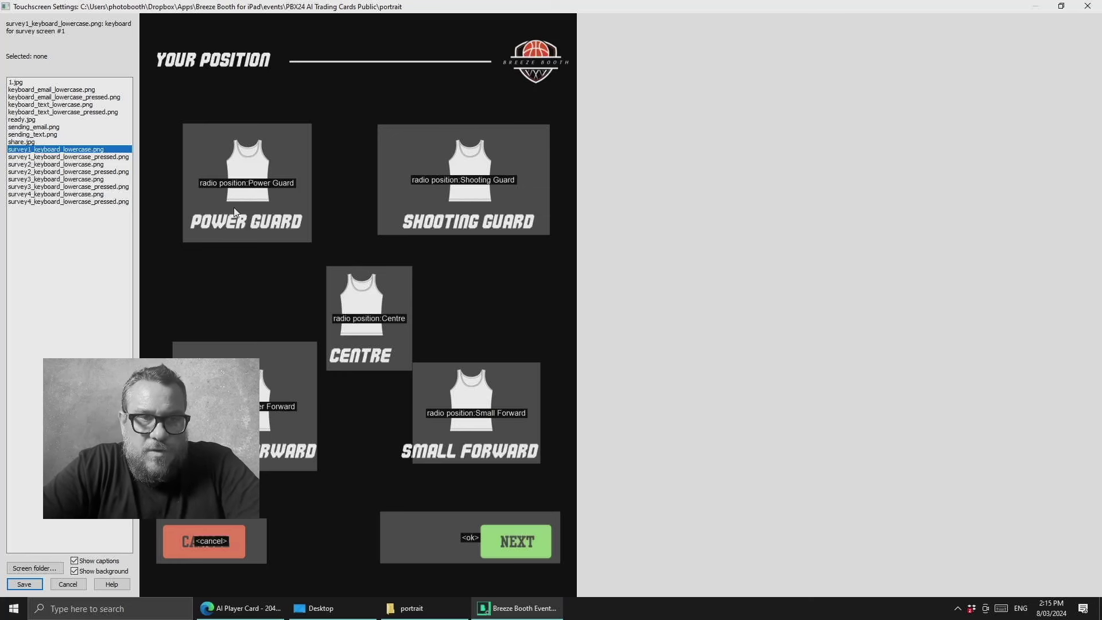
mouse_move(259, 204)
mouse_down()
mouse_move(262, 225)
mouse_move(260, 208)
mouse_up()
right_click(259, 209)
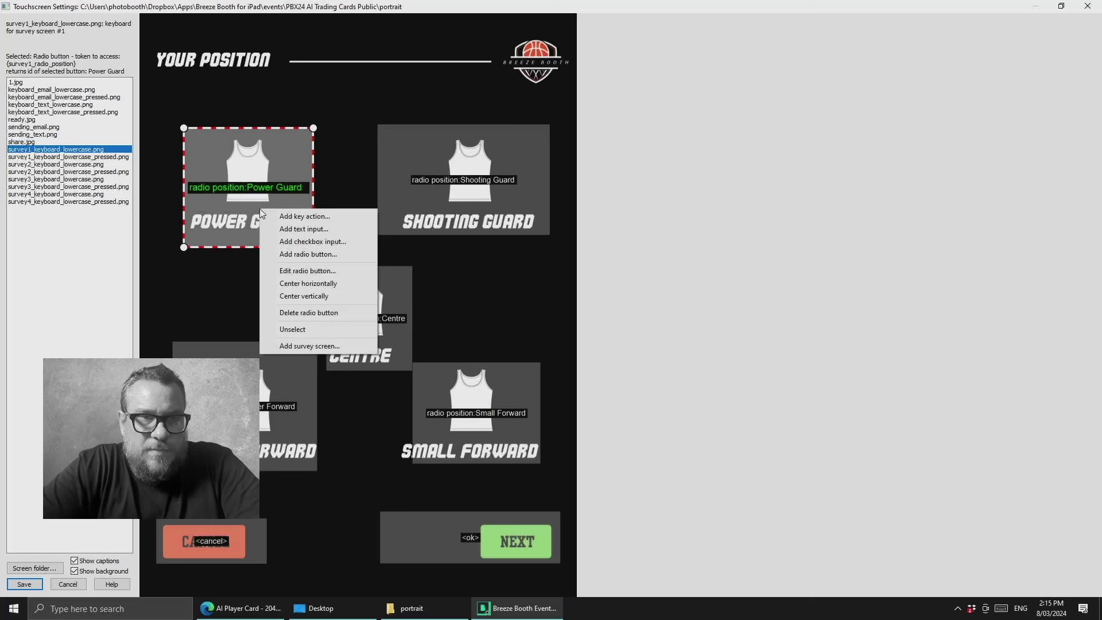
click(293, 329)
click(438, 186)
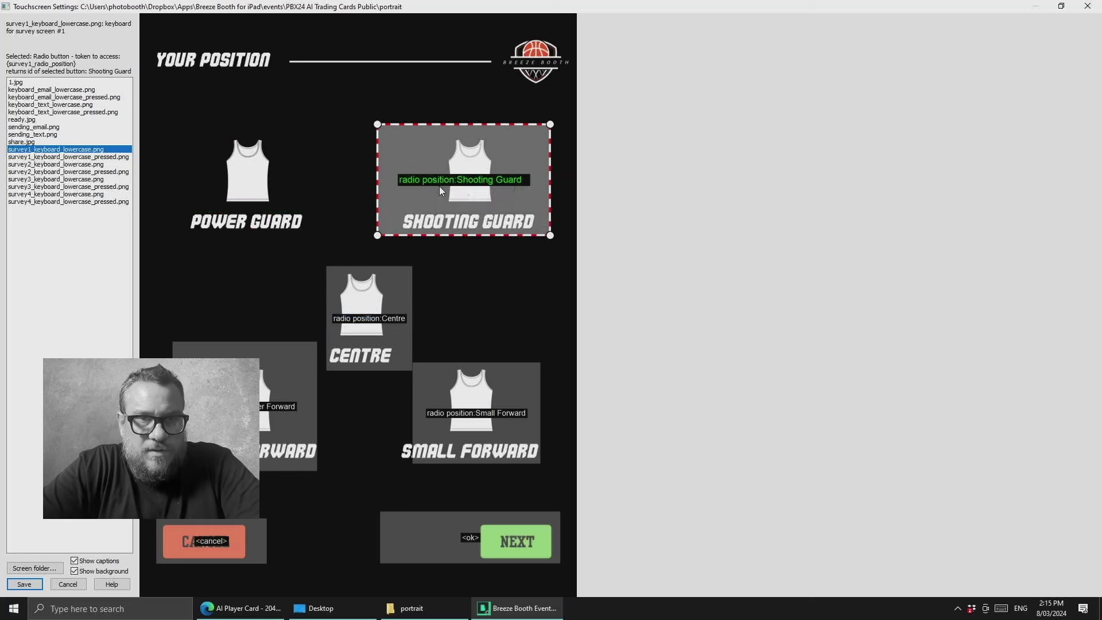
right_click(440, 190)
click(472, 291)
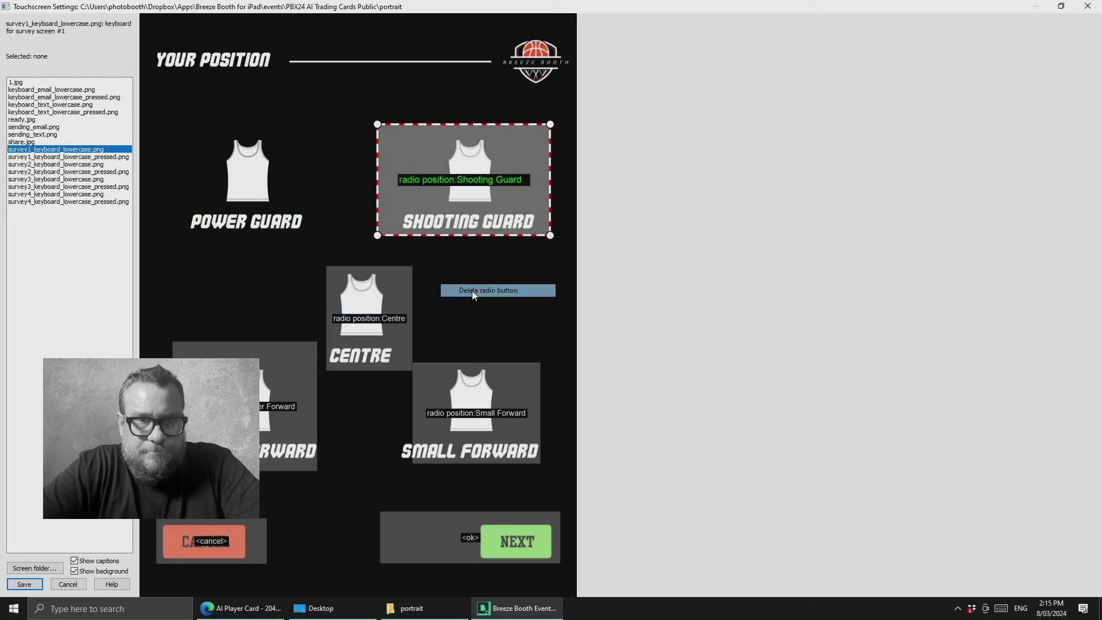
- Delete the Centre, Power Forward and Small Forward radio buttons from the YOUR POSITION survey screen
click(363, 329)
right_click(363, 329)
click(379, 433)
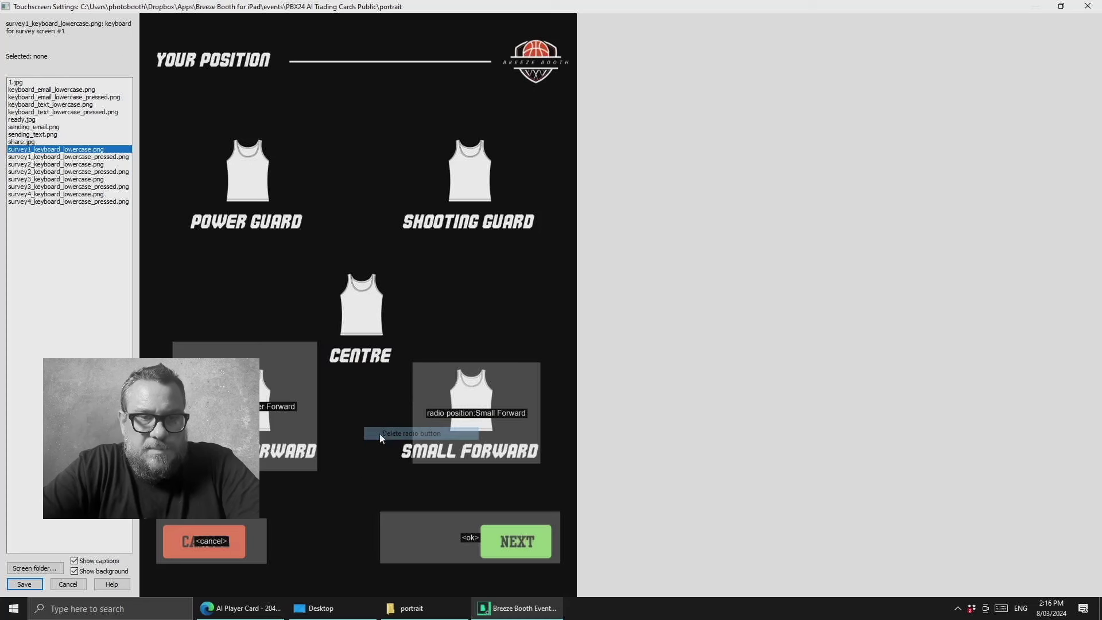
click(272, 434)
right_click(272, 433)
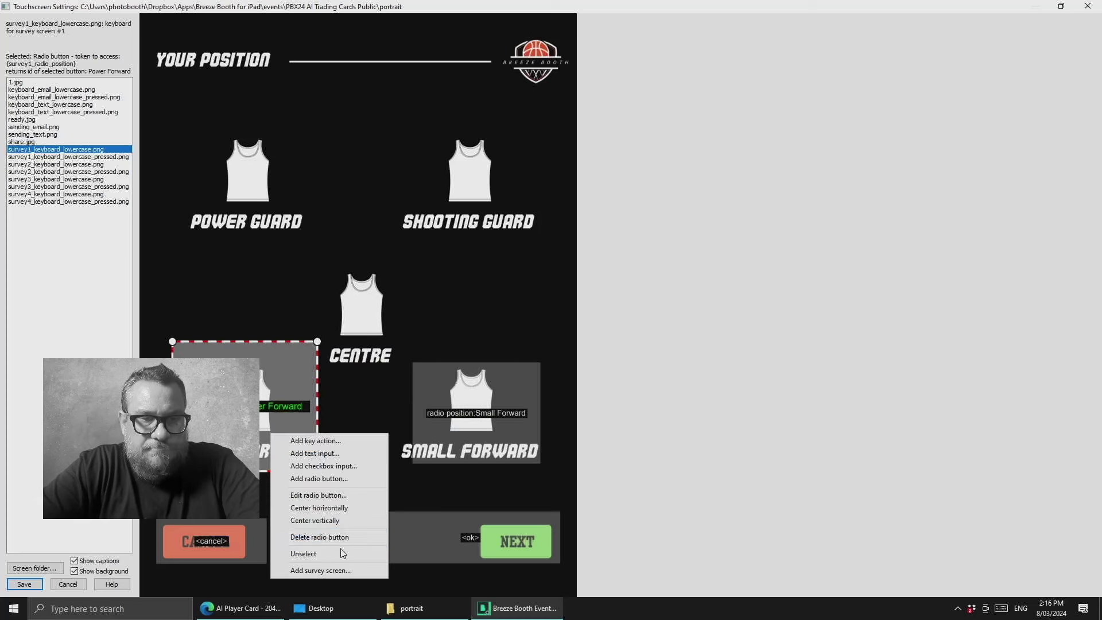
click(319, 537)
click(442, 440)
right_click(443, 441)
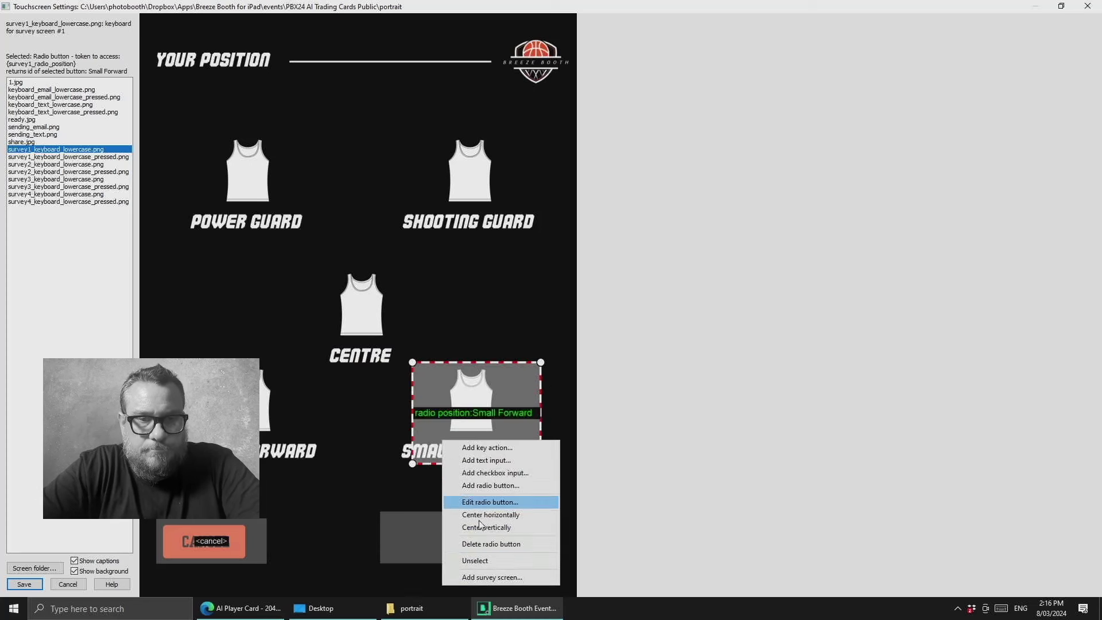
click(483, 544)
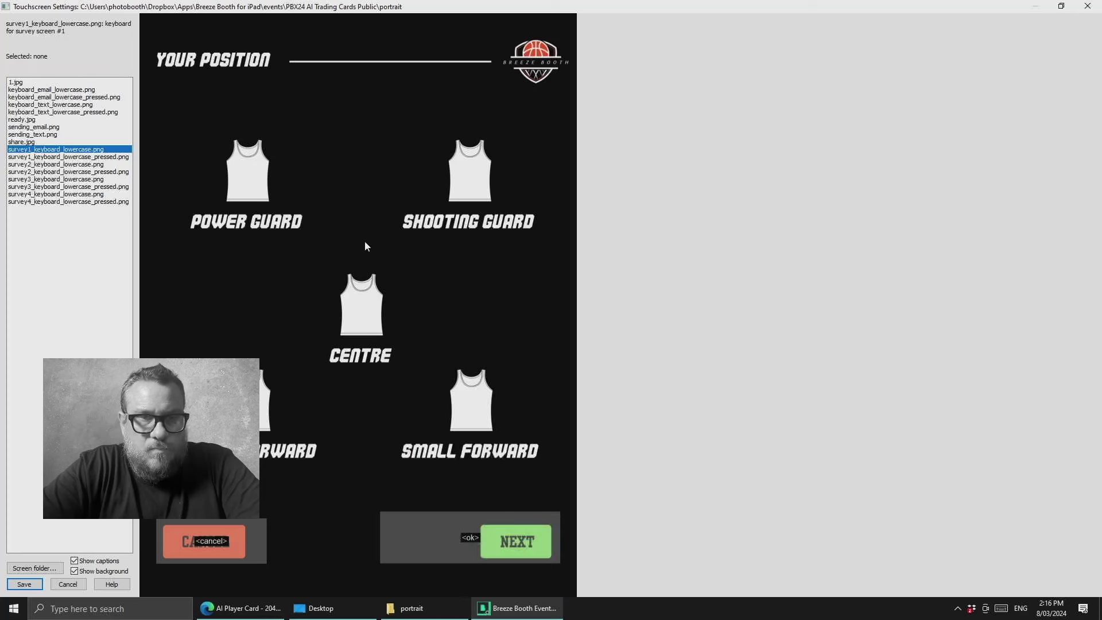
- Add a radio button to survey1_keyboard_lowercase.png with the group position and the button id Power Guard
right_click(343, 170)
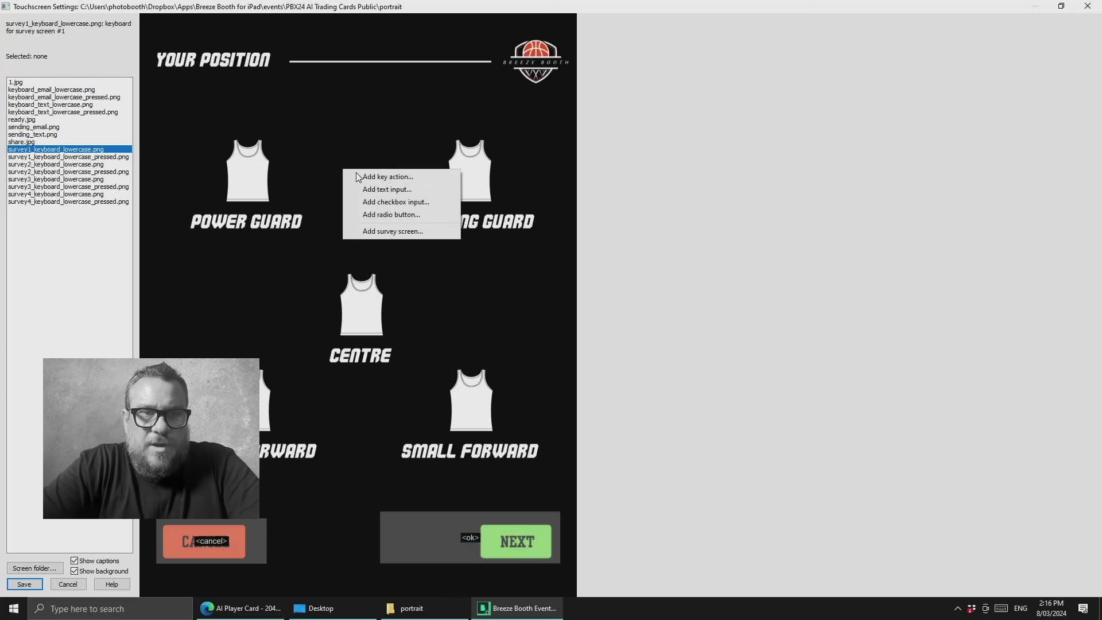
click(381, 215)
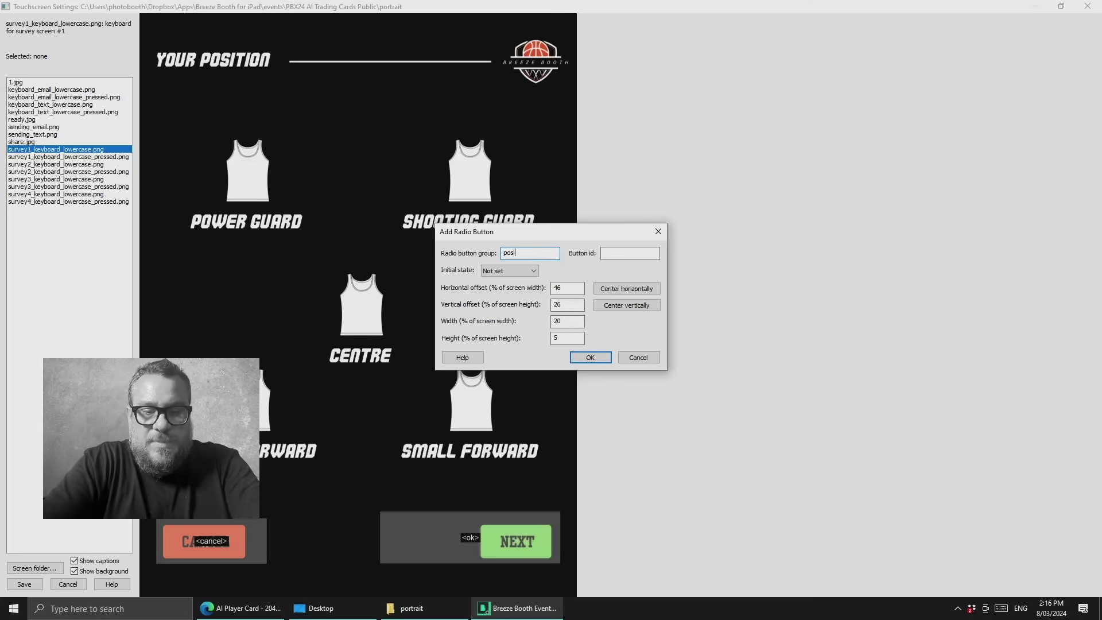
text(tion)
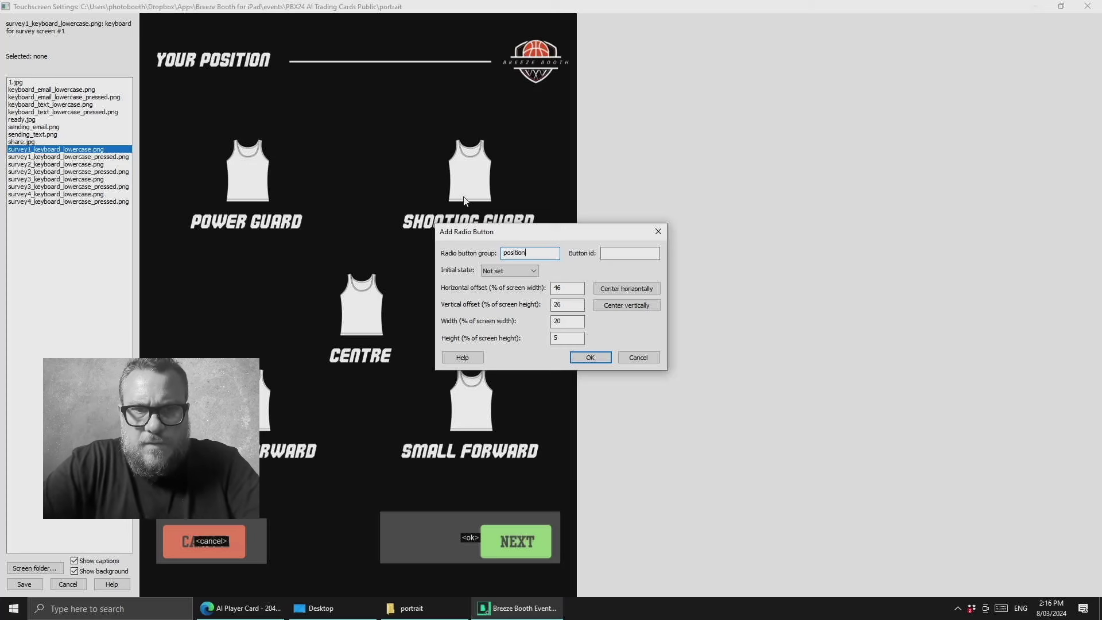
click(607, 255)
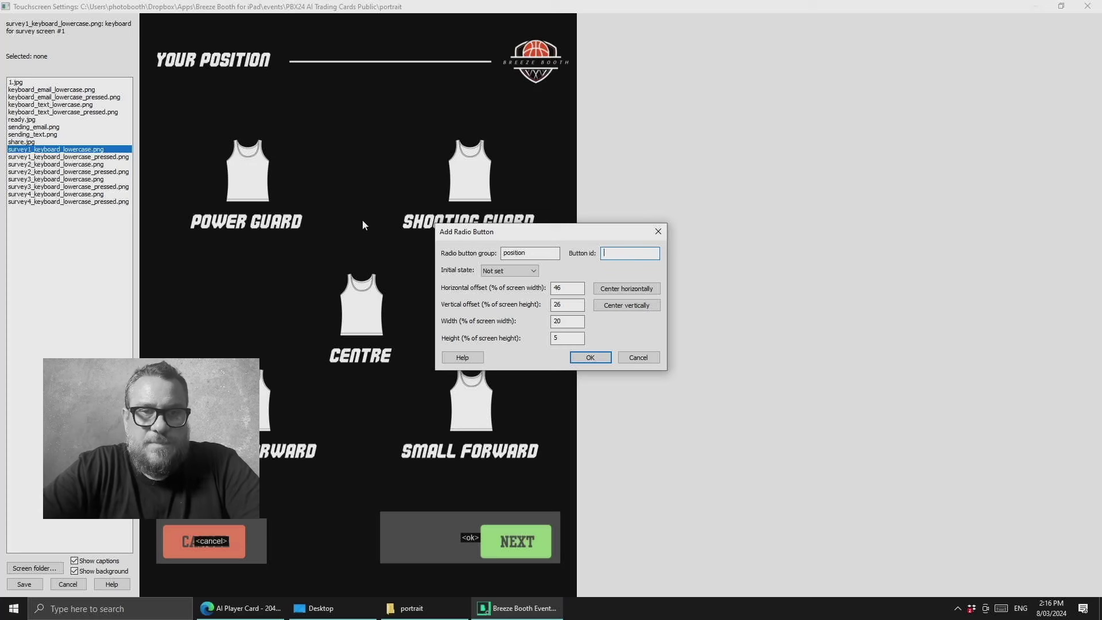
text(Power)
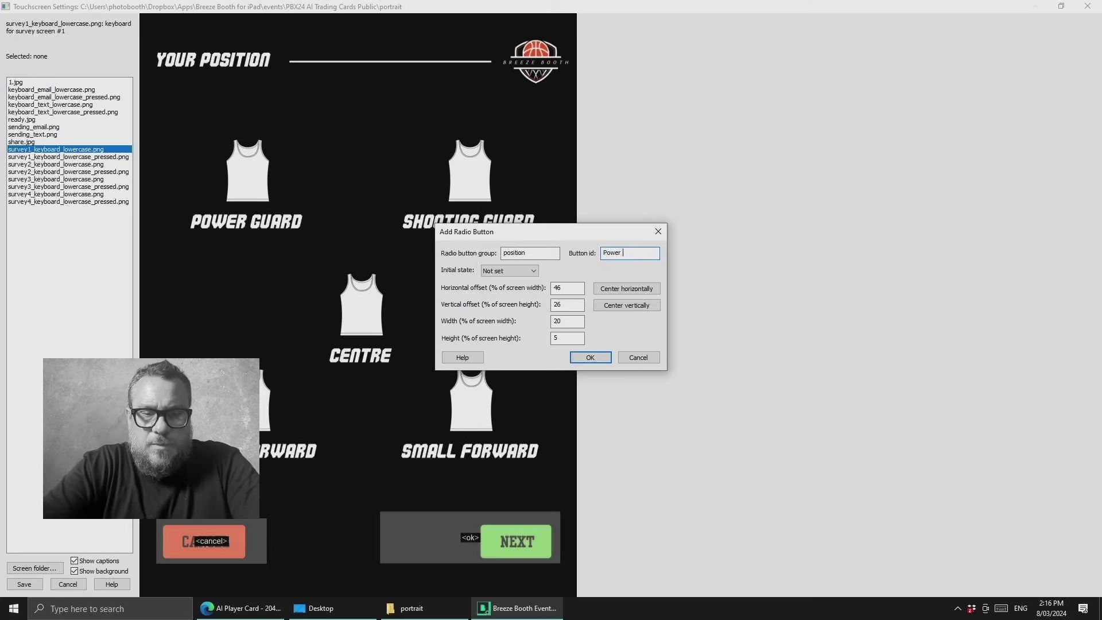
text( Guard)
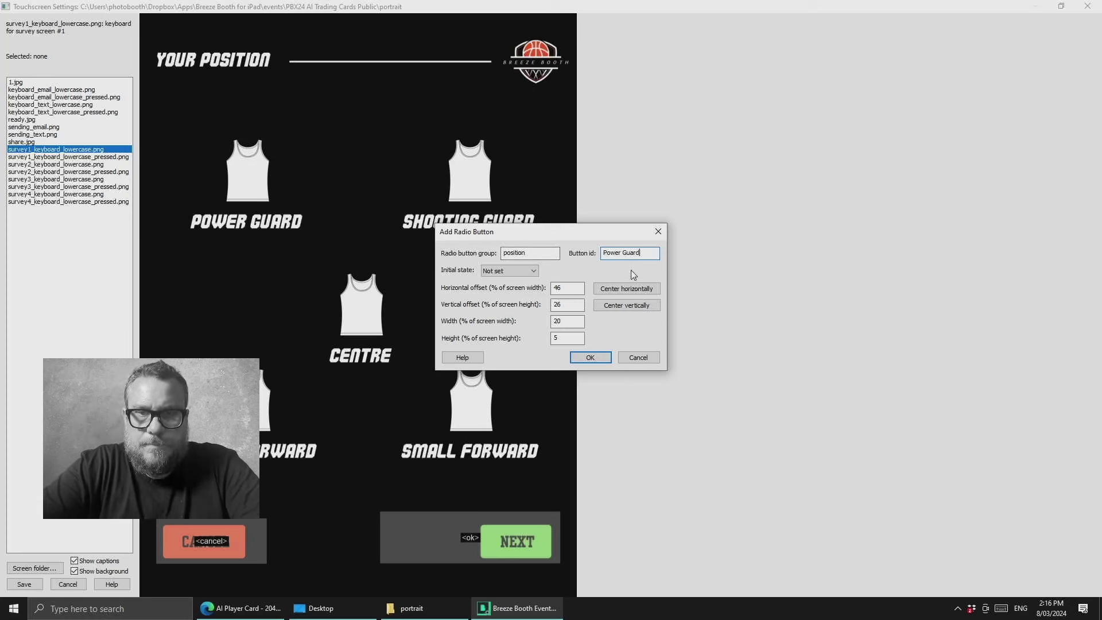
click(590, 357)
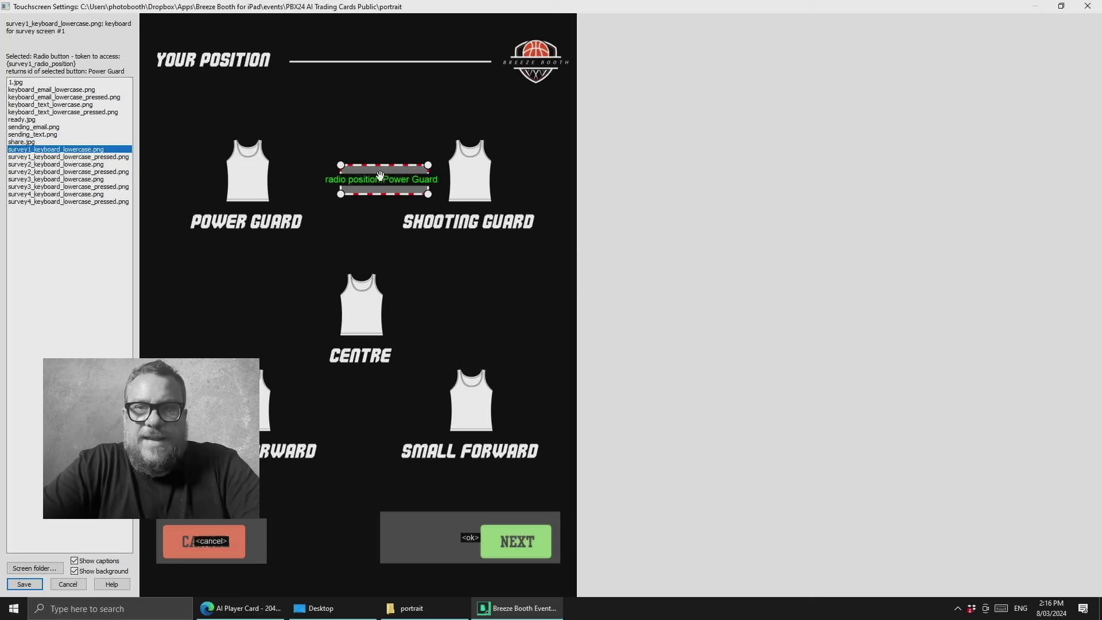
- Move and enlarge the Power Guard touch area to cover its jersey and label, fine-tuning it on survey1_keyboard_lowercase_pressed.png
drag(378, 179, 223, 145)
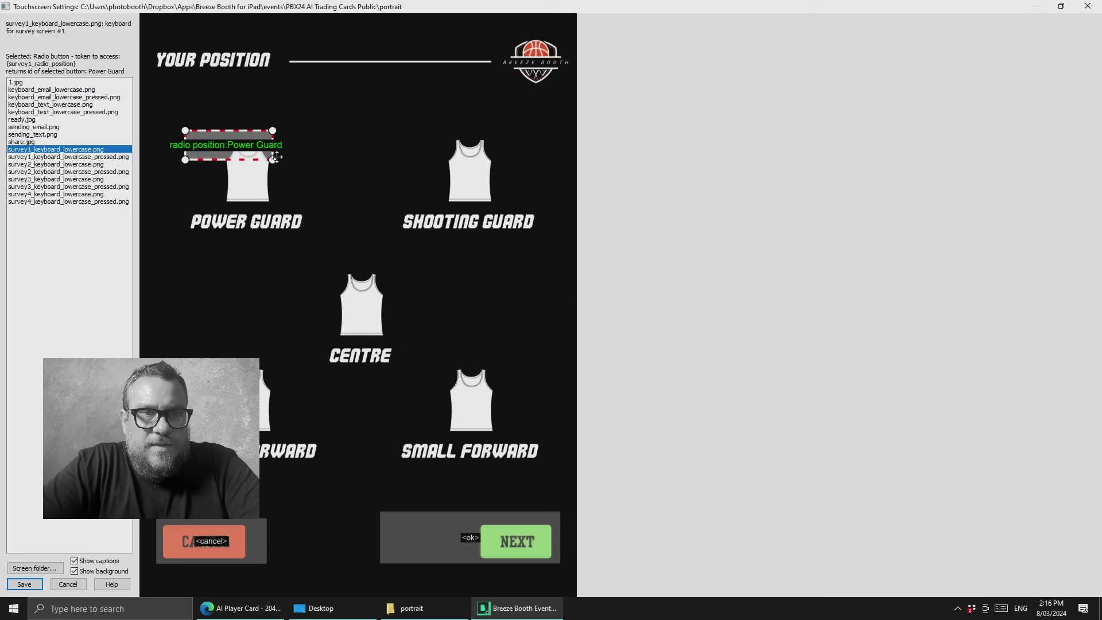
drag(291, 199, 273, 222)
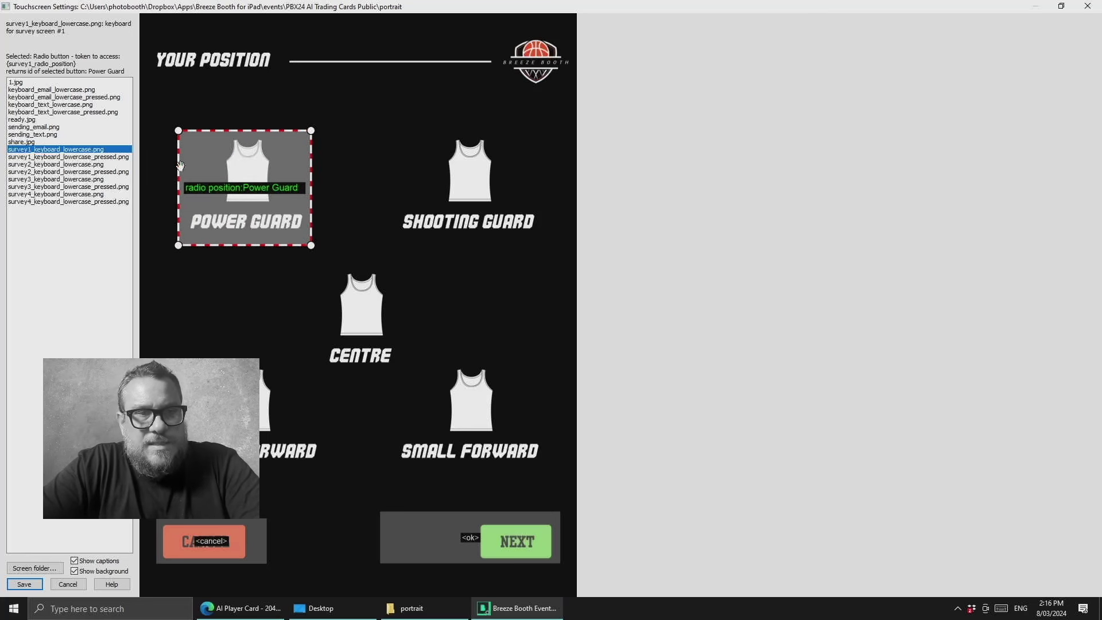
click(81, 157)
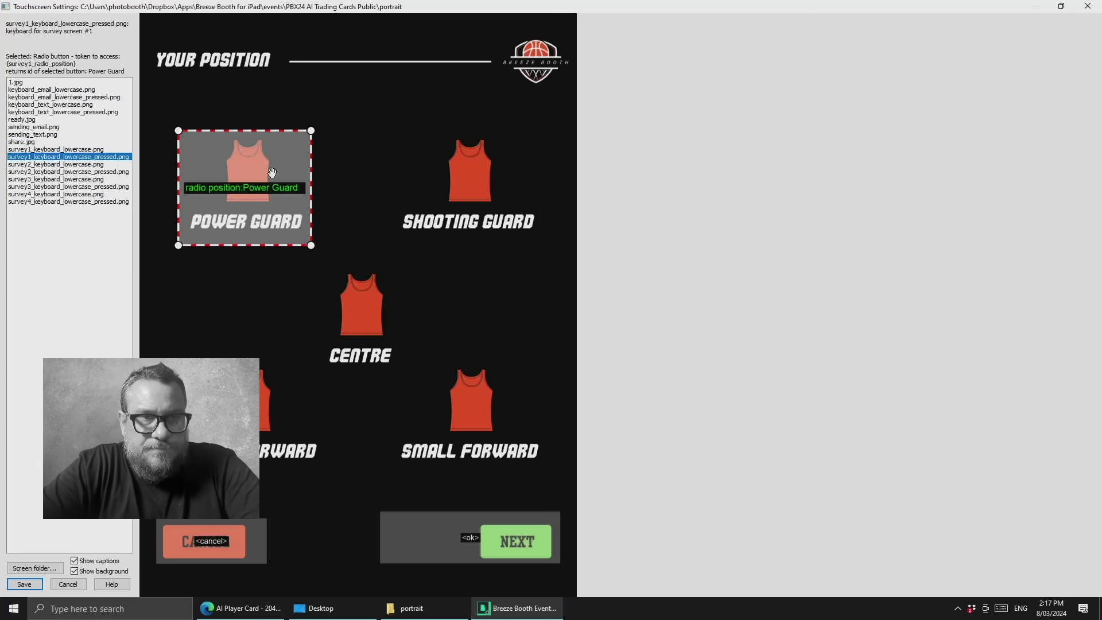
drag(272, 173, 272, 170)
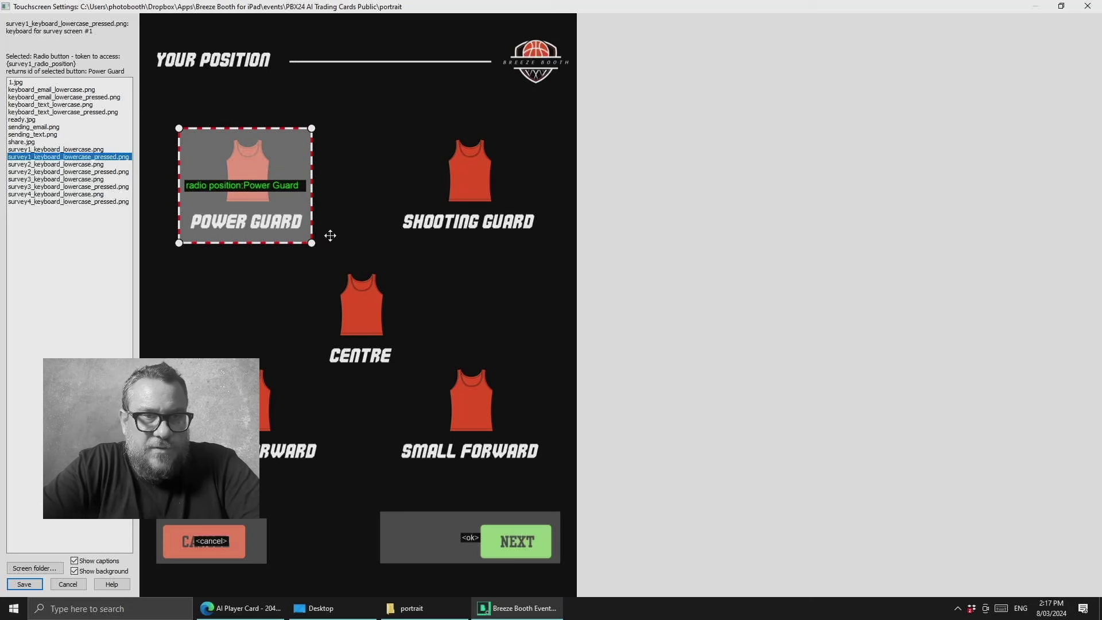
- Compare the normal and pressed survey1 screens, and try shrinking the Power Guard area to half the jersey before enlarging it again
click(90, 151)
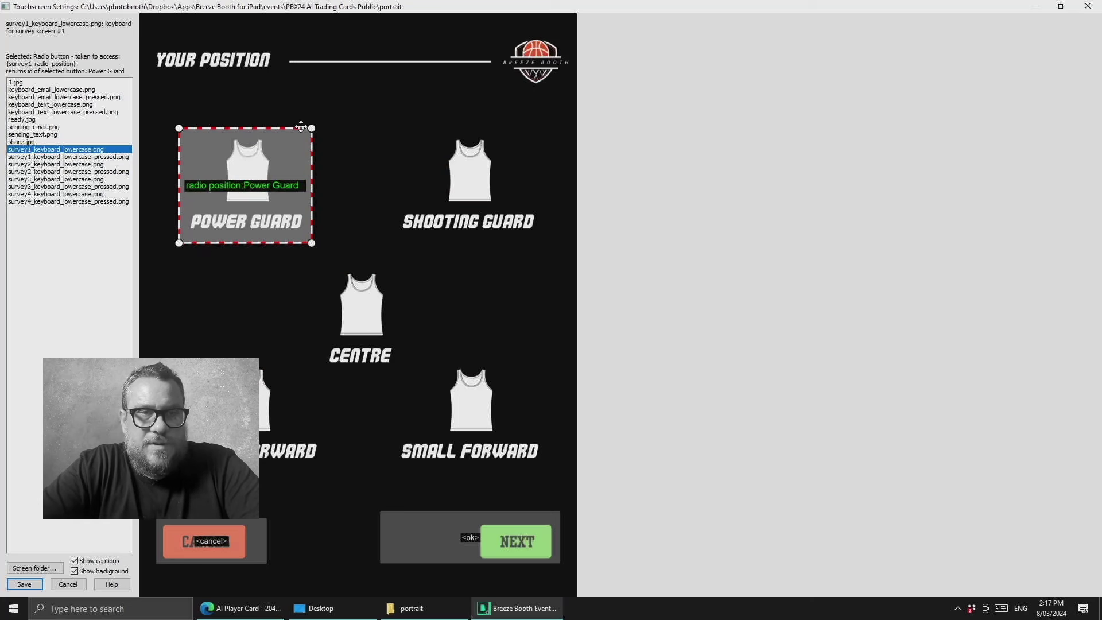
click(92, 157)
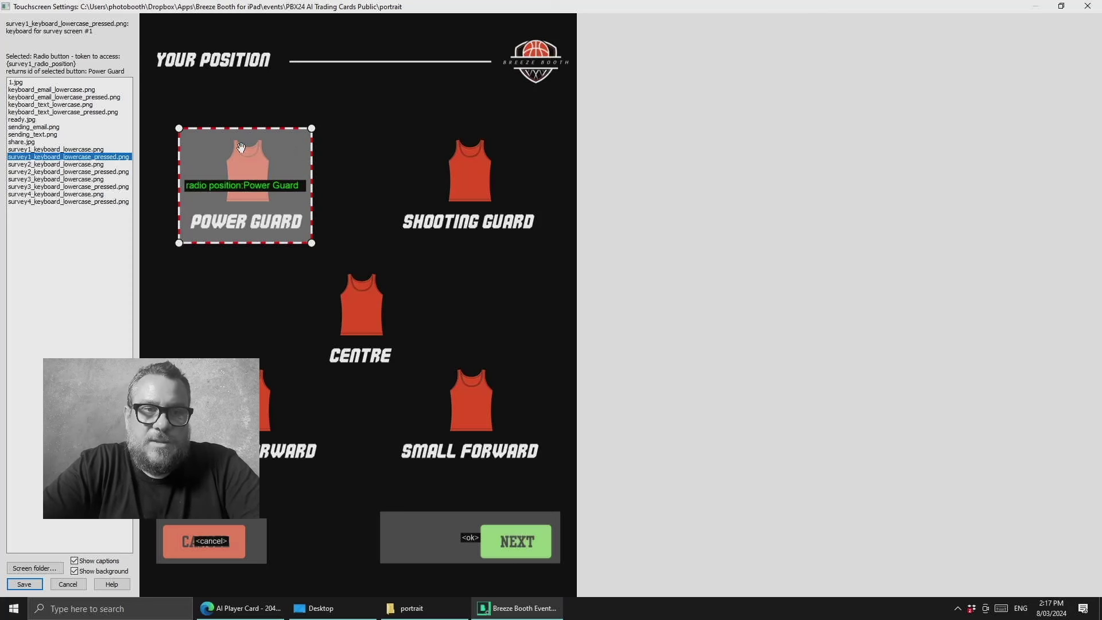
drag(312, 242, 254, 210)
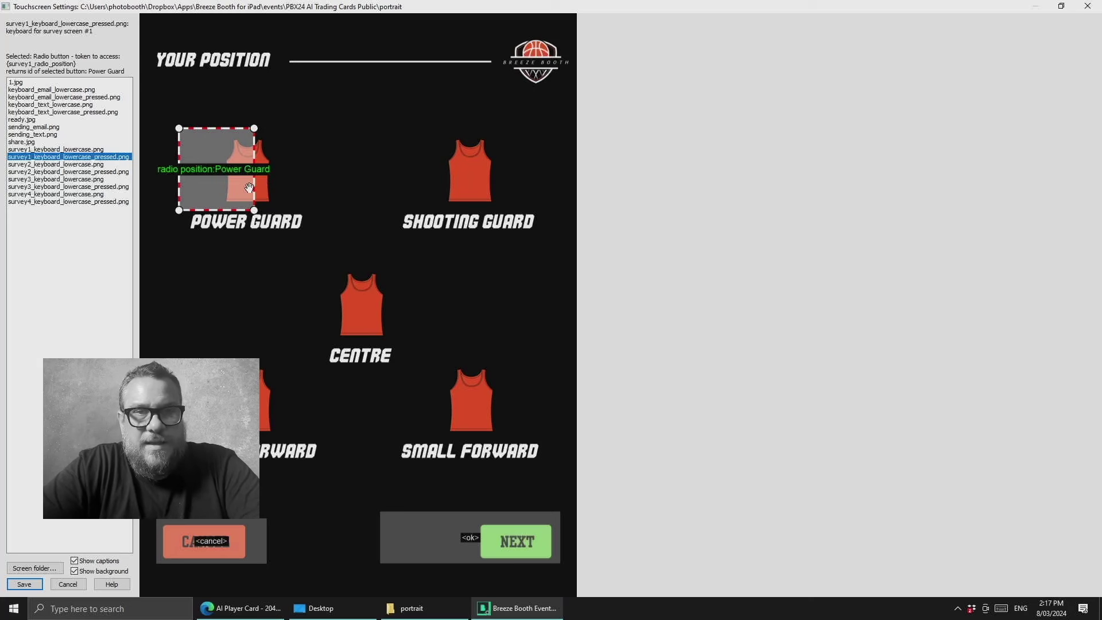
drag(253, 208, 313, 241)
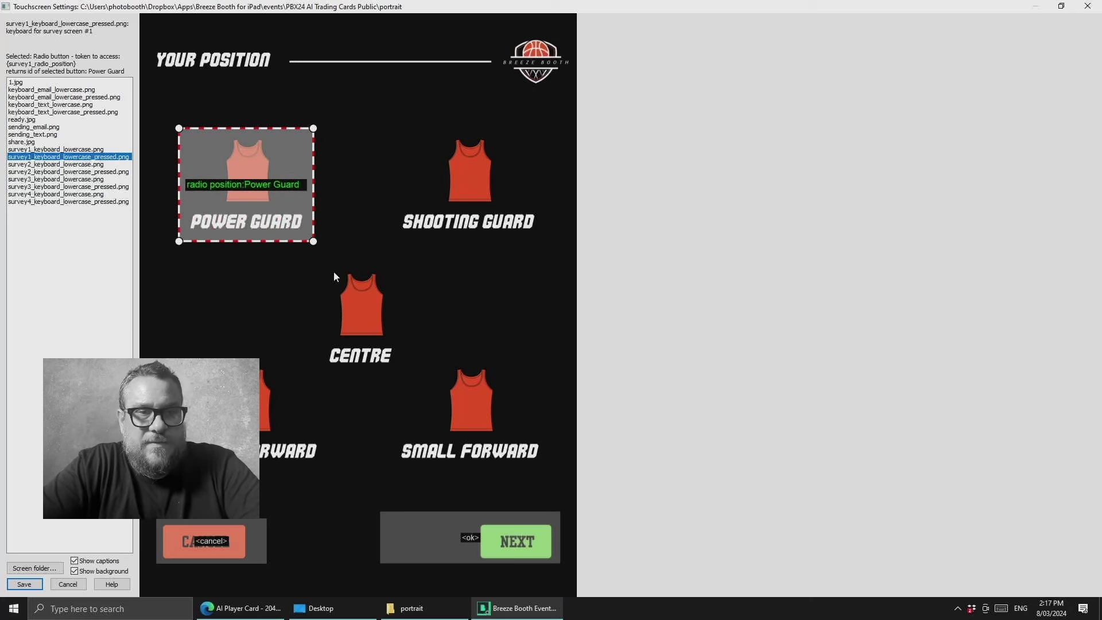
- Add a radio button with group position and id Shooting Guard, and size its area around the Shooting Guard jersey and label
right_click(378, 129)
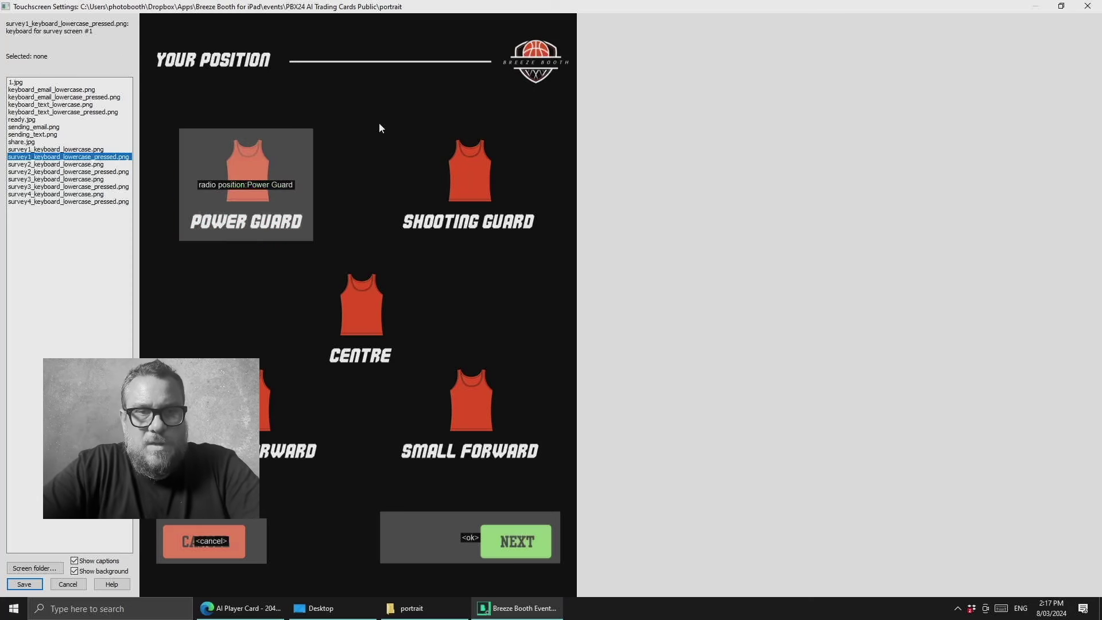
click(435, 170)
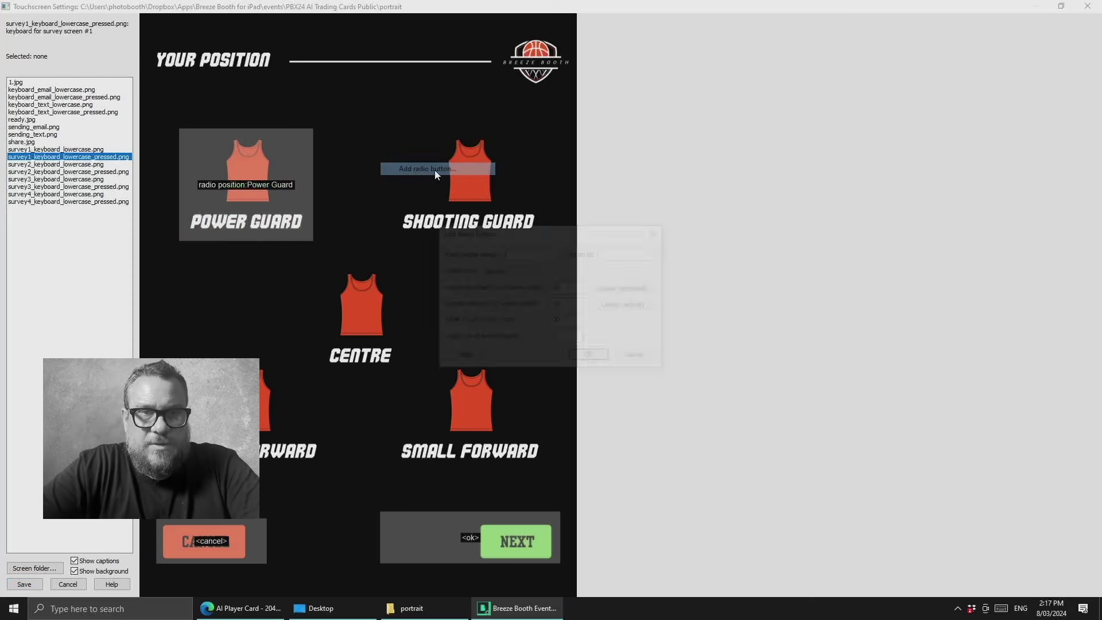
text(positi)
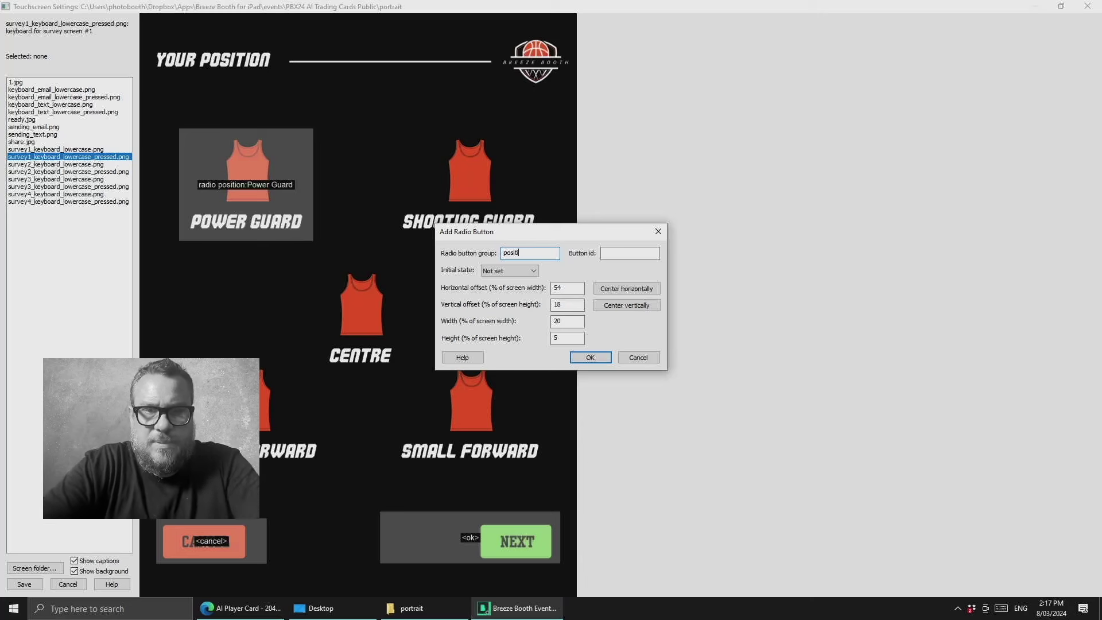
text(on)
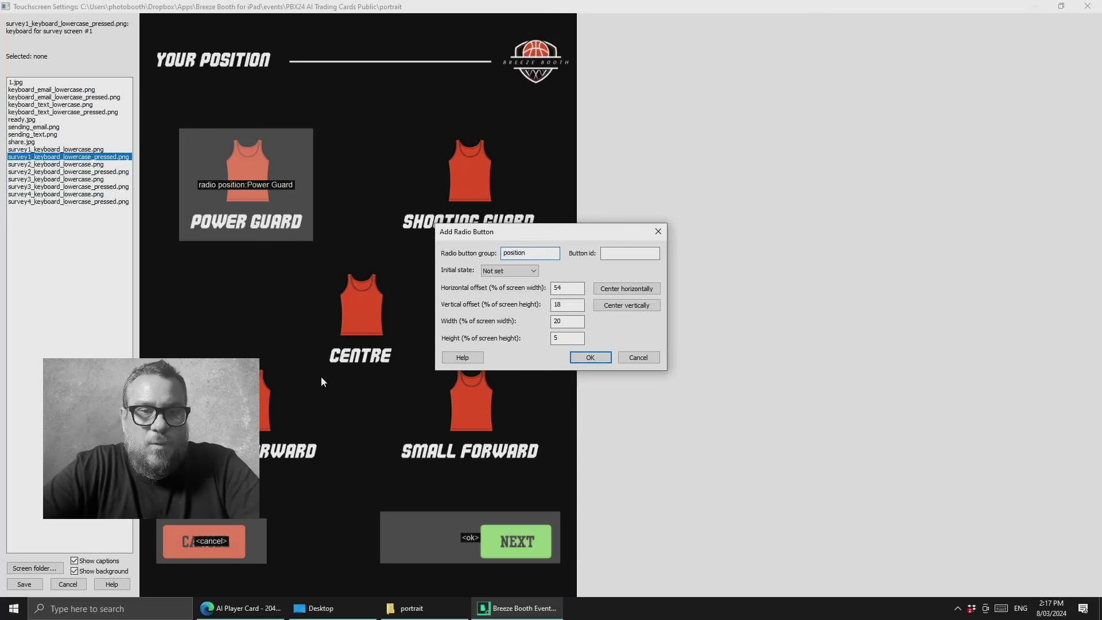
click(627, 255)
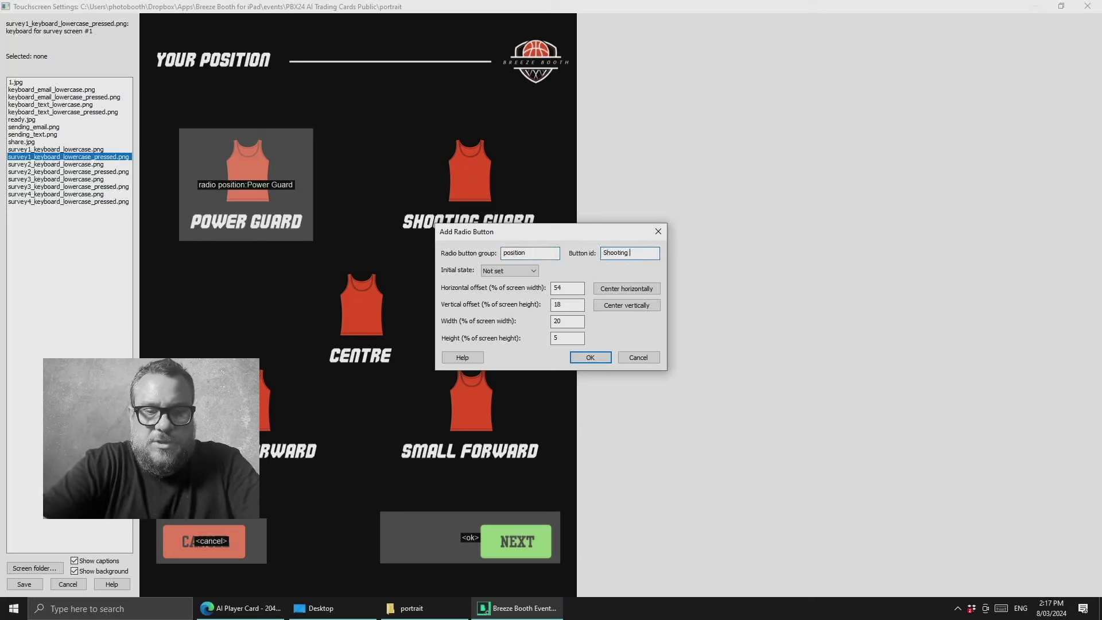
text(Shooting Guard)
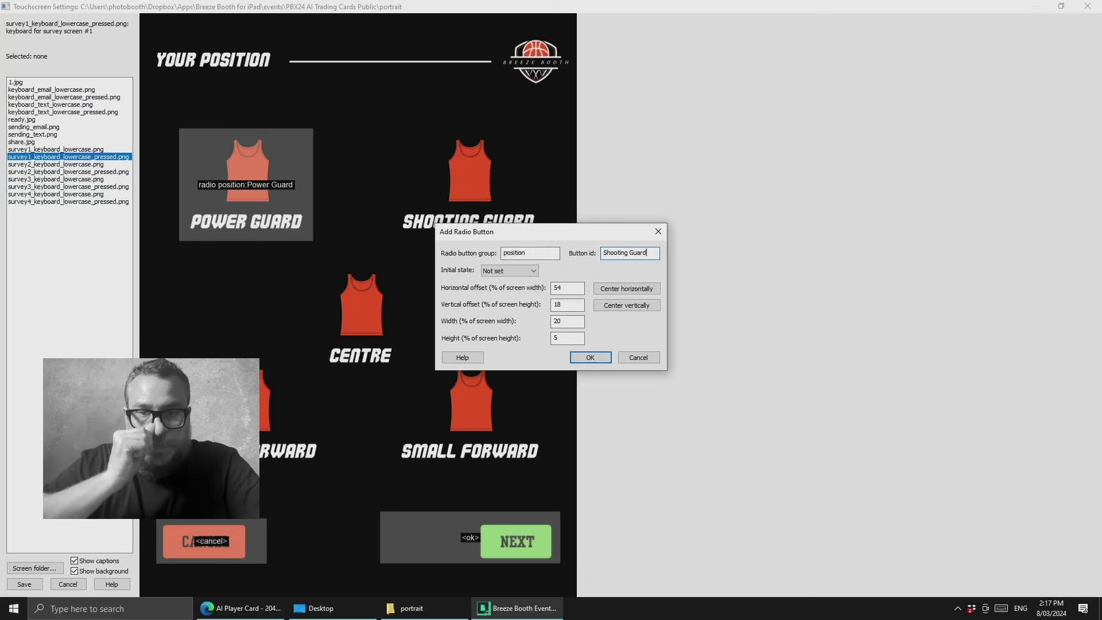
click(591, 357)
drag(462, 145, 553, 247)
drag(502, 217, 507, 217)
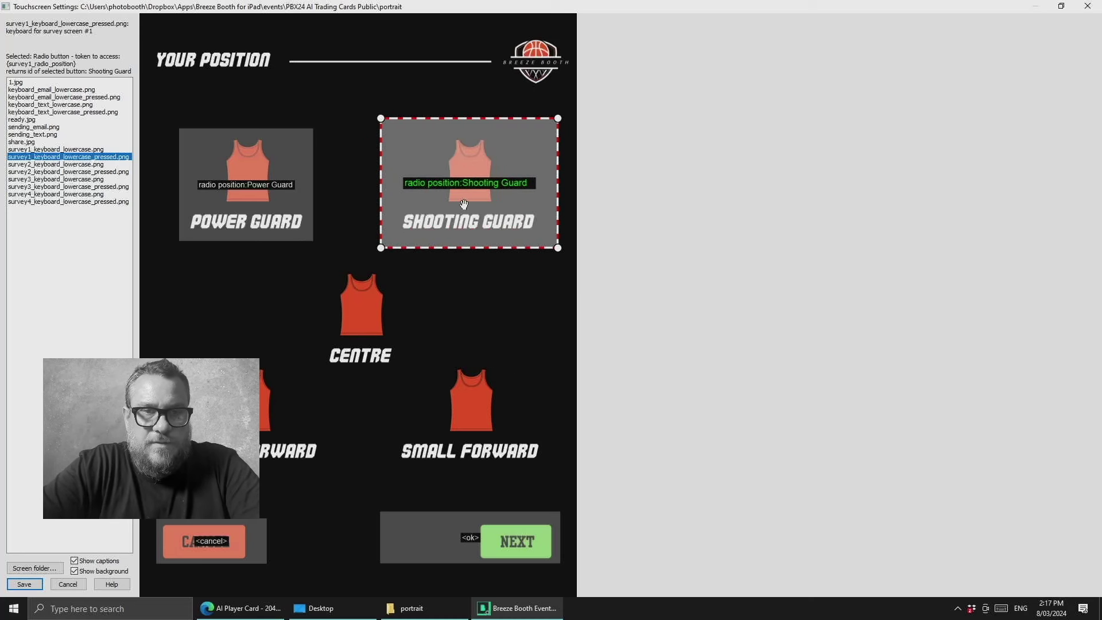
right_click(287, 335)
click(318, 343)
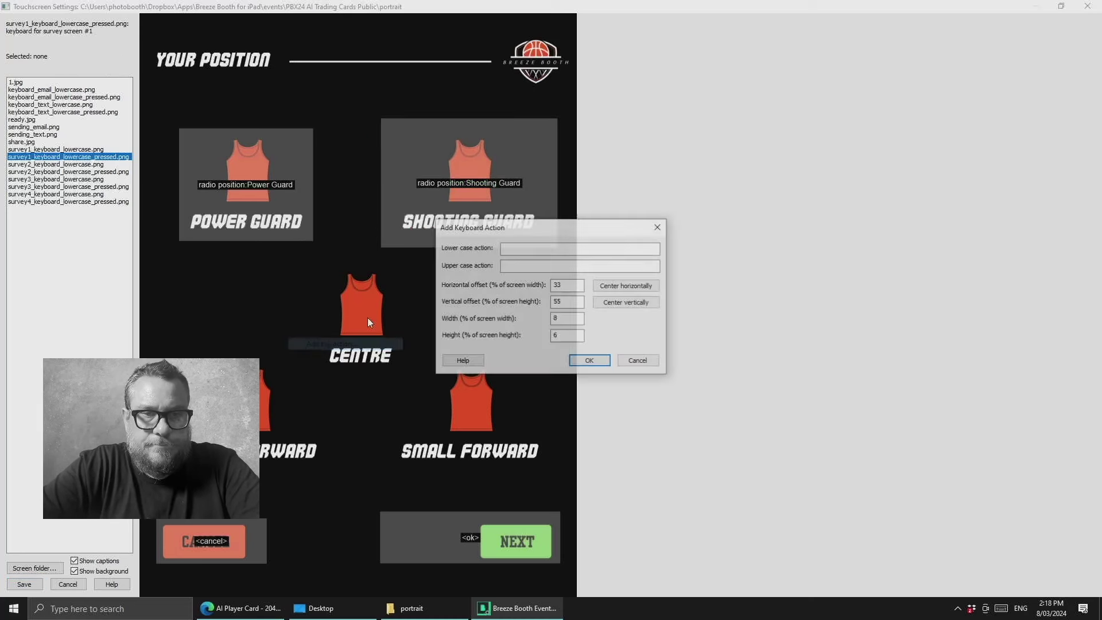
click(637, 361)
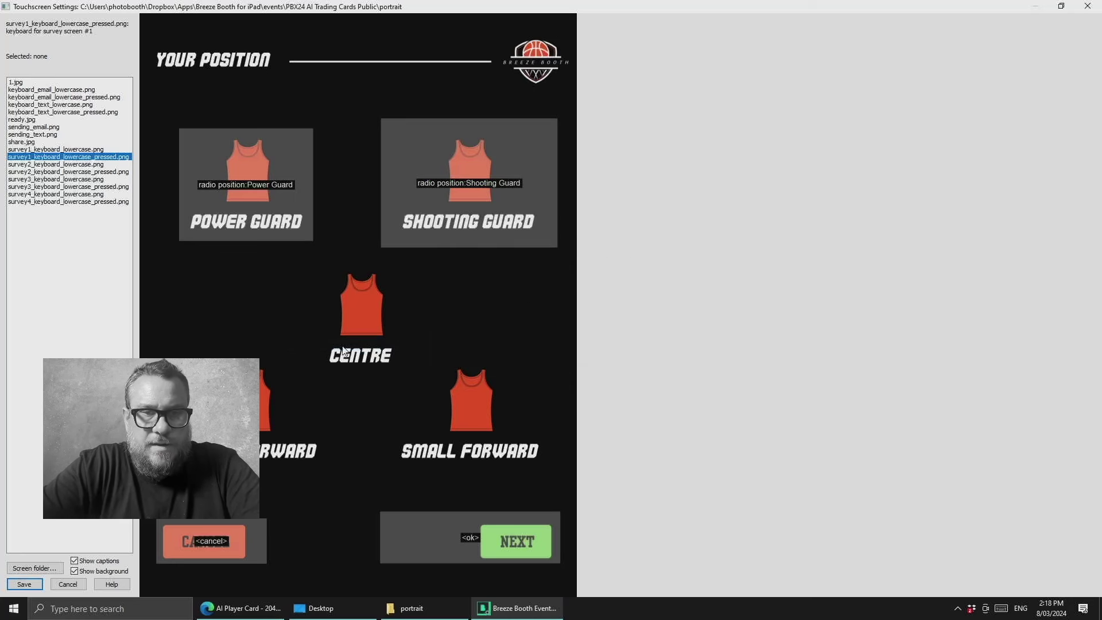
- Add a radio button with group position and id Centre, and extend its area over the Centre jersey and label
right_click(345, 348)
click(393, 391)
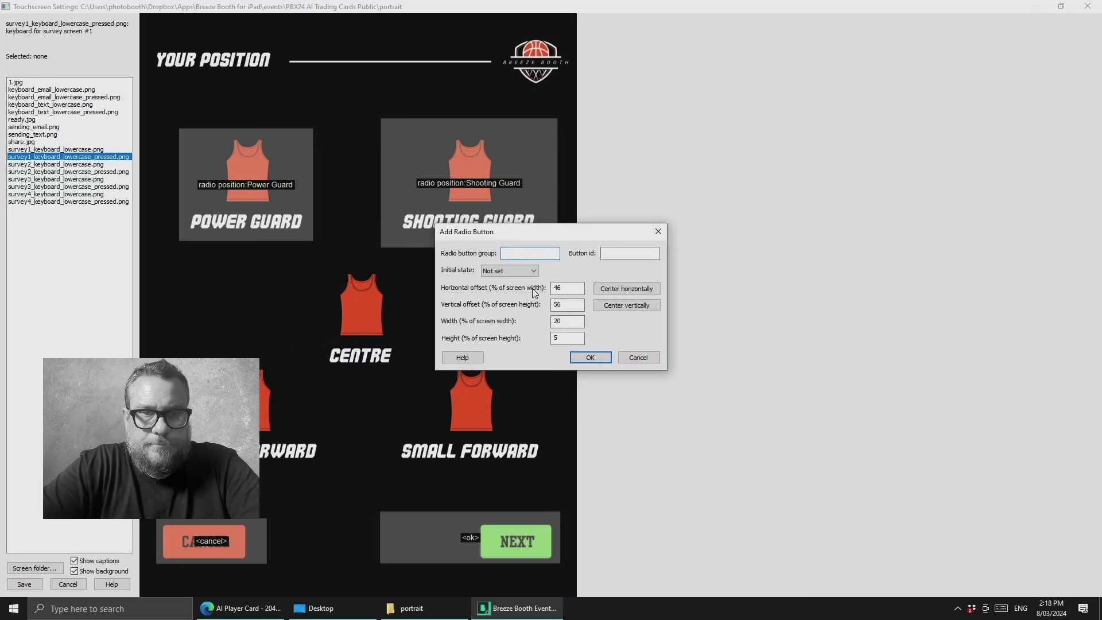
text(position)
key(Tab)
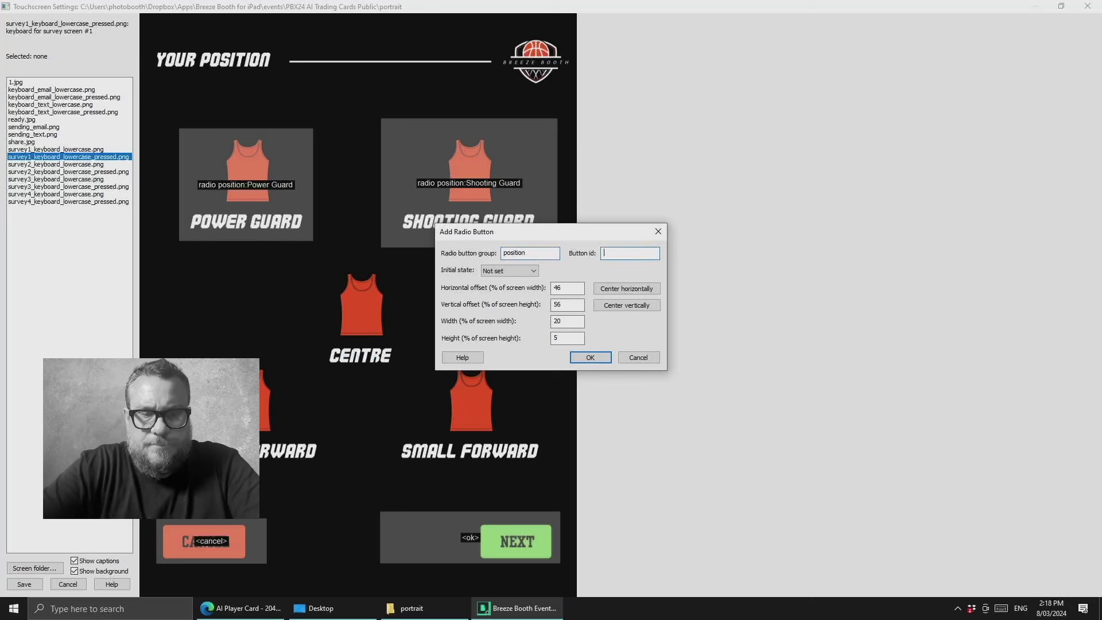
text(Centre)
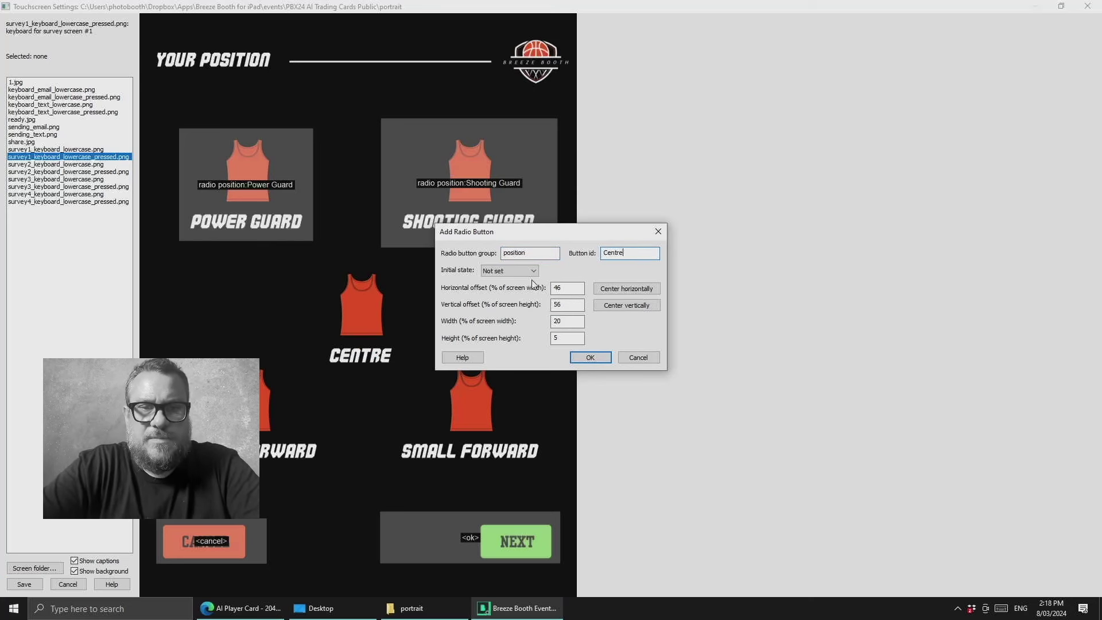
click(587, 354)
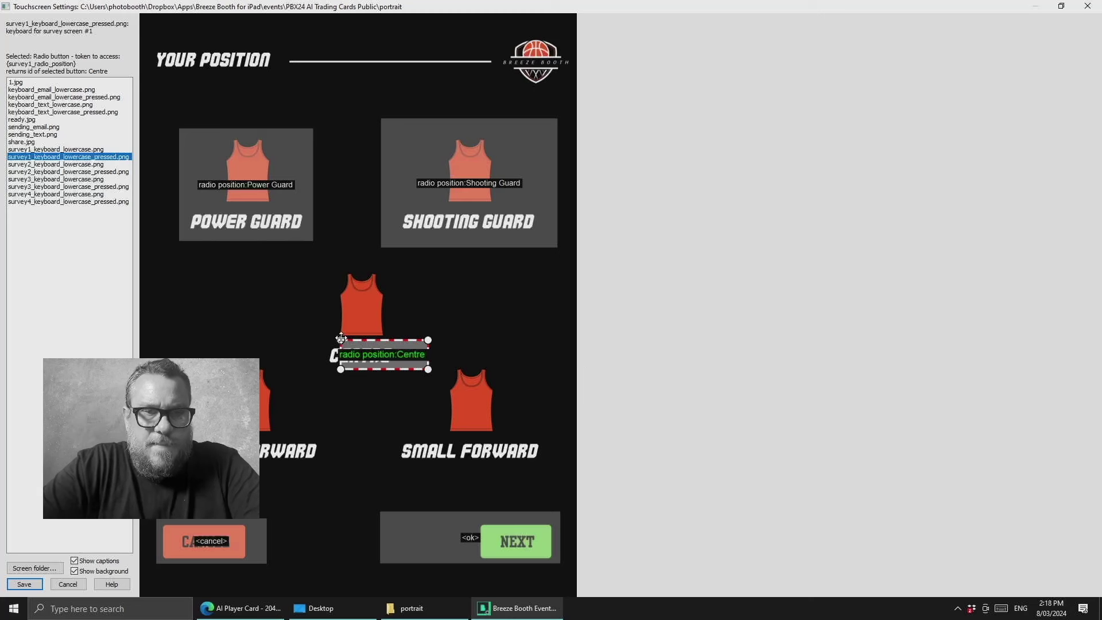
drag(309, 276, 299, 264)
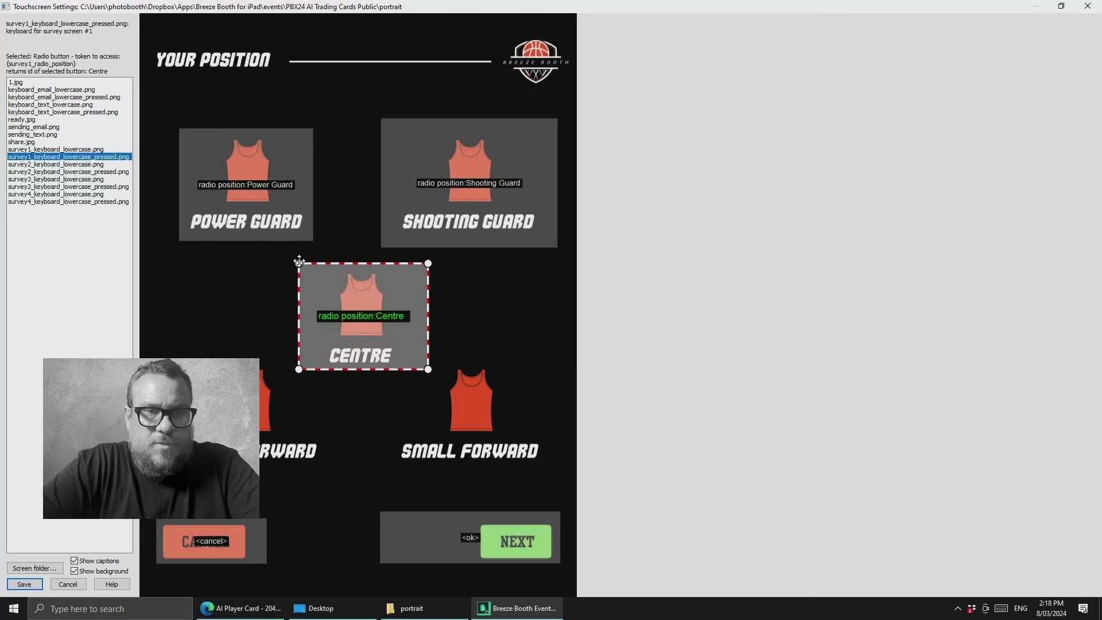
right_click(242, 315)
click(270, 323)
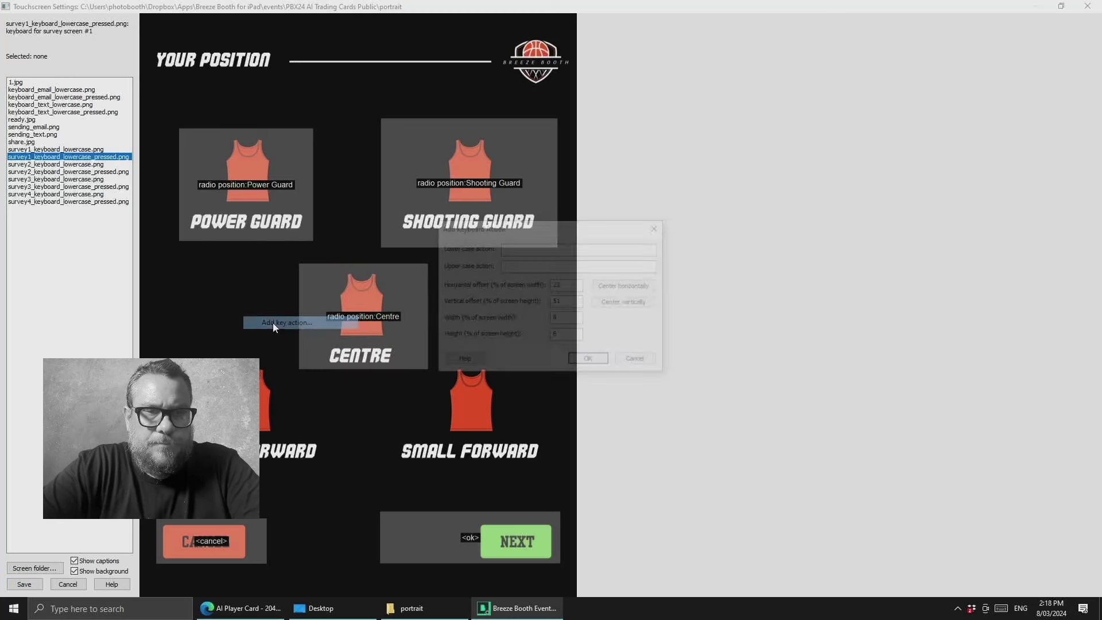
click(640, 363)
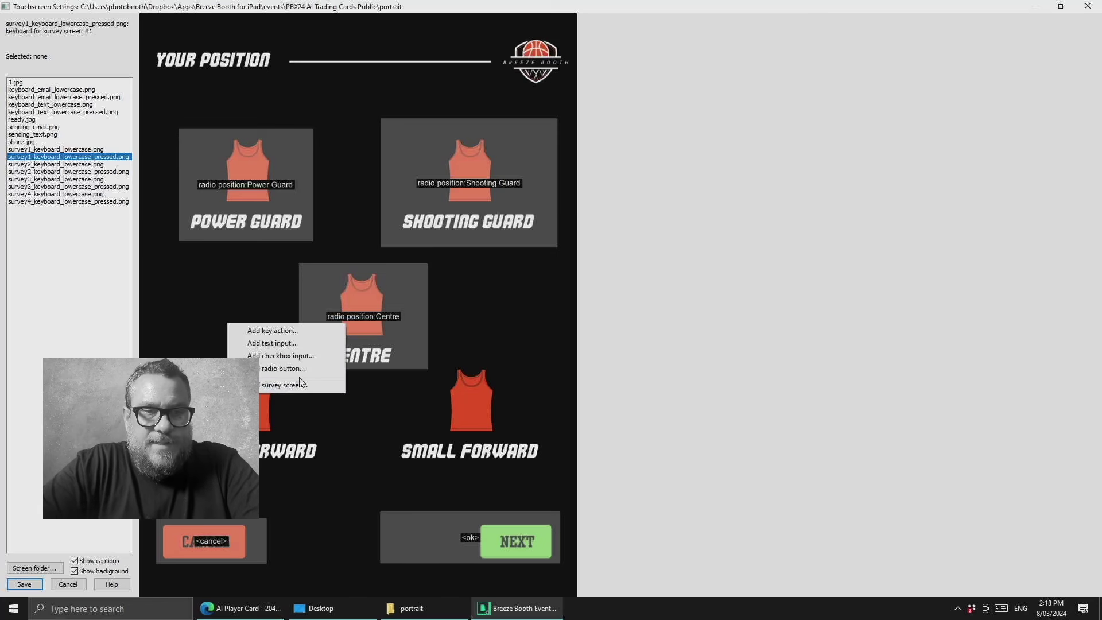
- Add a radio button with group position and id Power Forward, and size its area over the Power Forward jersey and label
click(296, 369)
text(position)
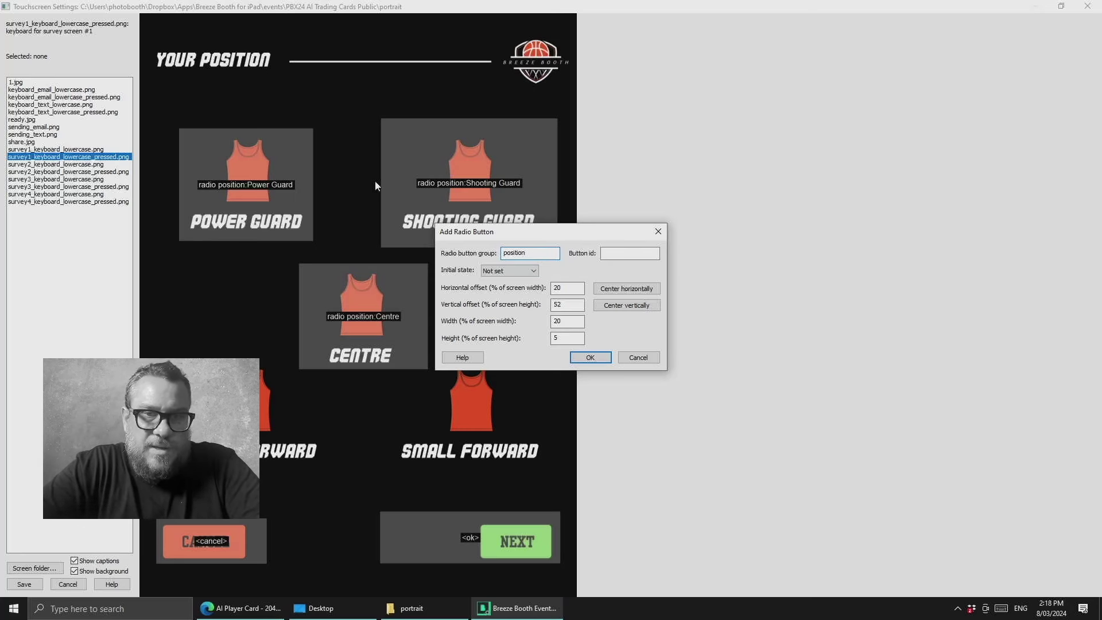
click(618, 250)
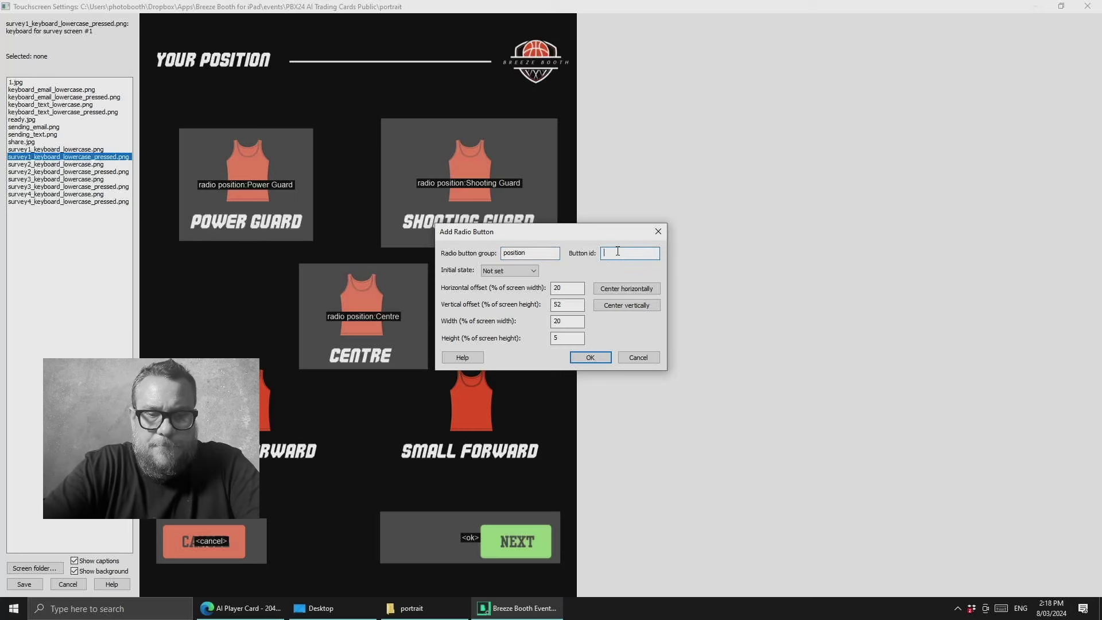
text(Power Forward)
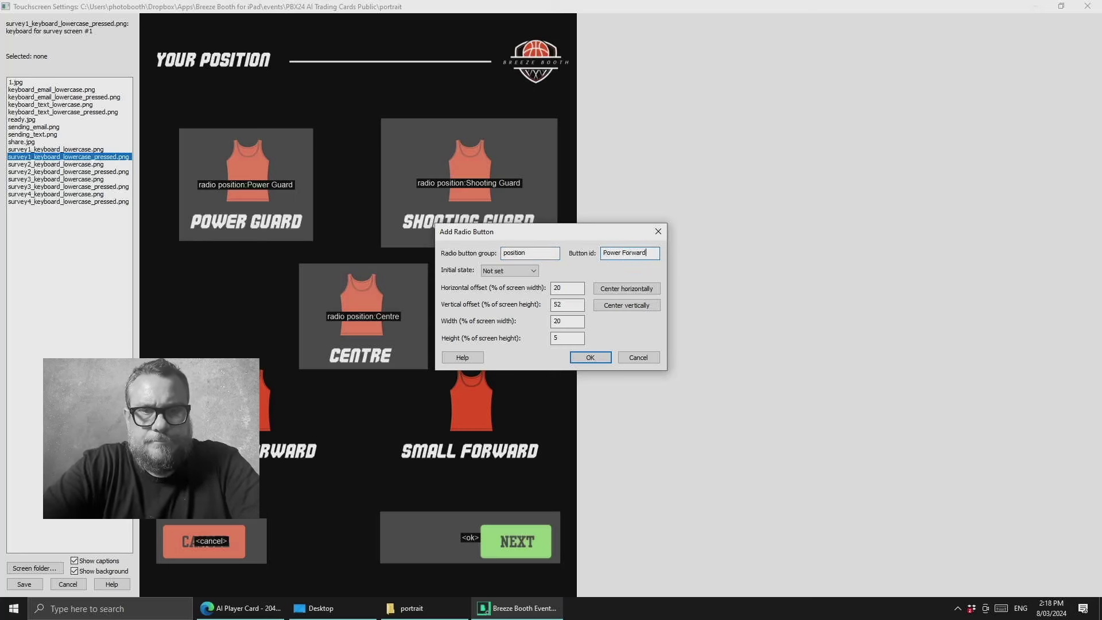
key(Return)
drag(219, 344, 174, 372)
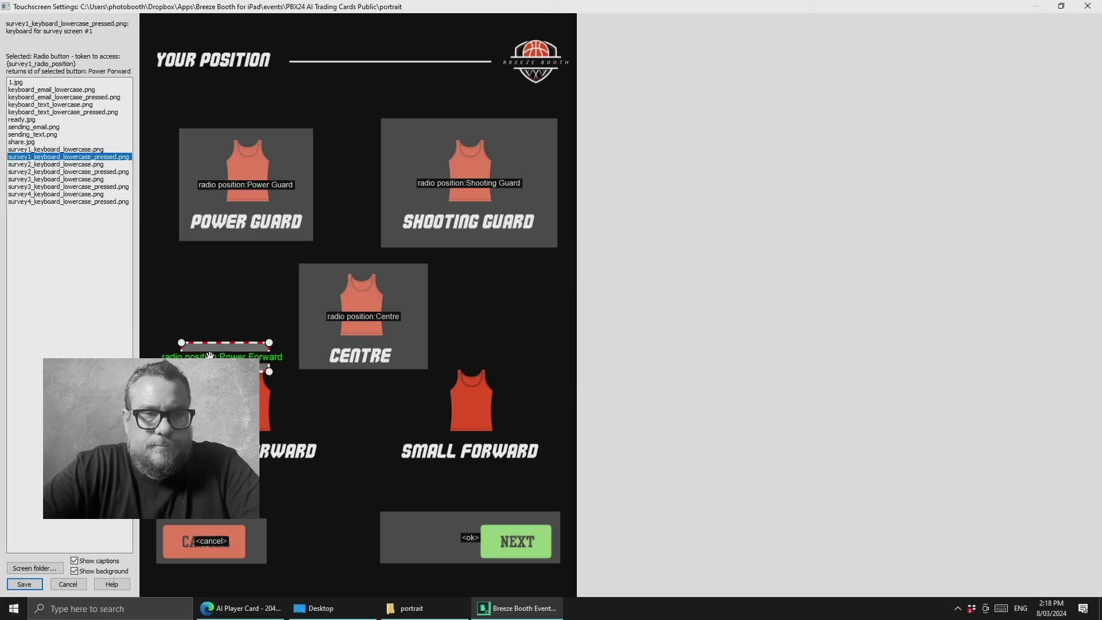
drag(281, 389, 328, 466)
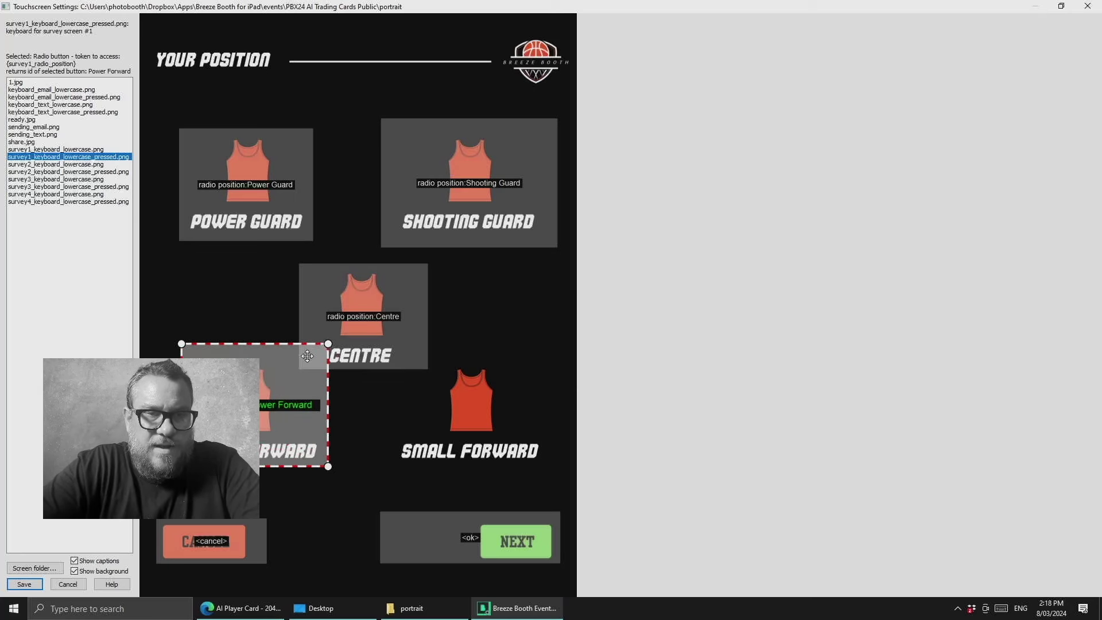
drag(308, 356, 292, 356)
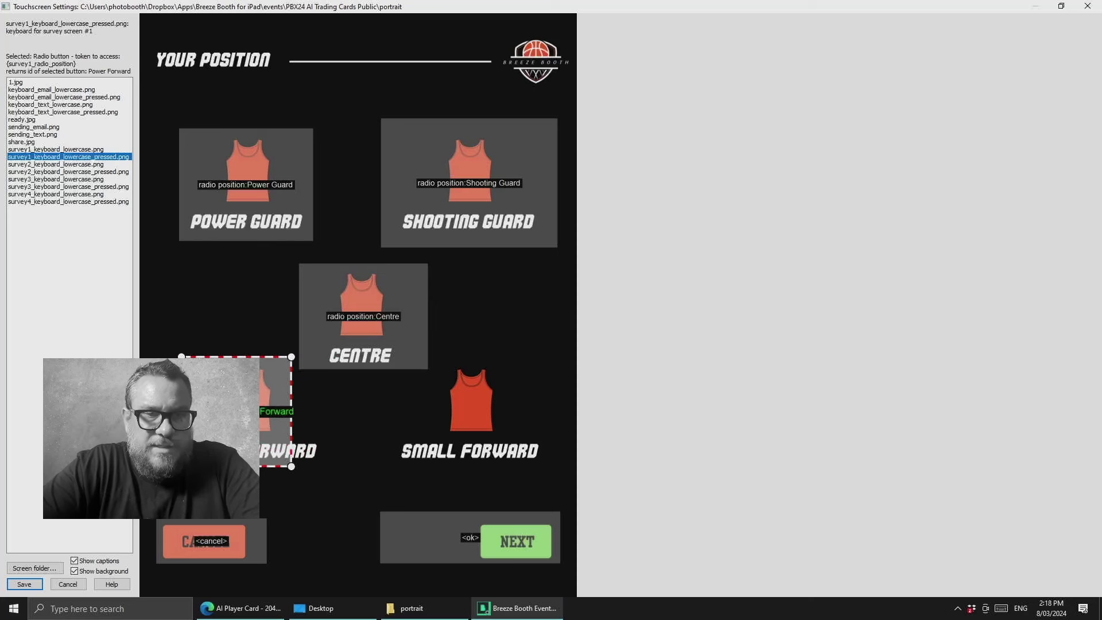
drag(181, 466, 206, 460)
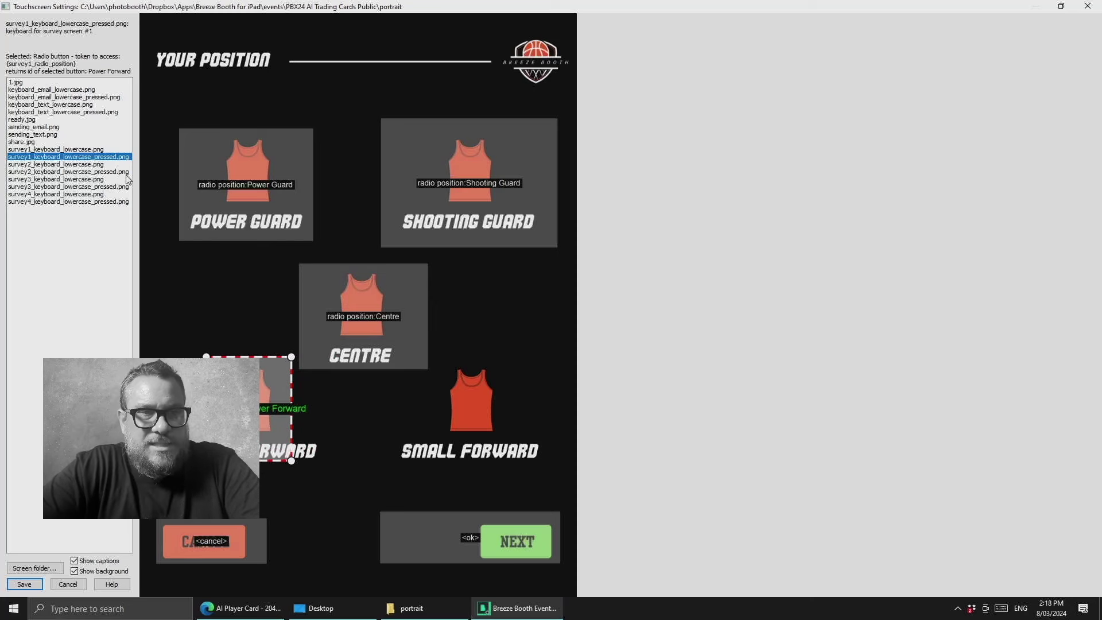
- On survey1_keyboard_lowercase.png, add a radio button with group position and id Small Forward, and fit its area over the Small Forward jersey
click(93, 151)
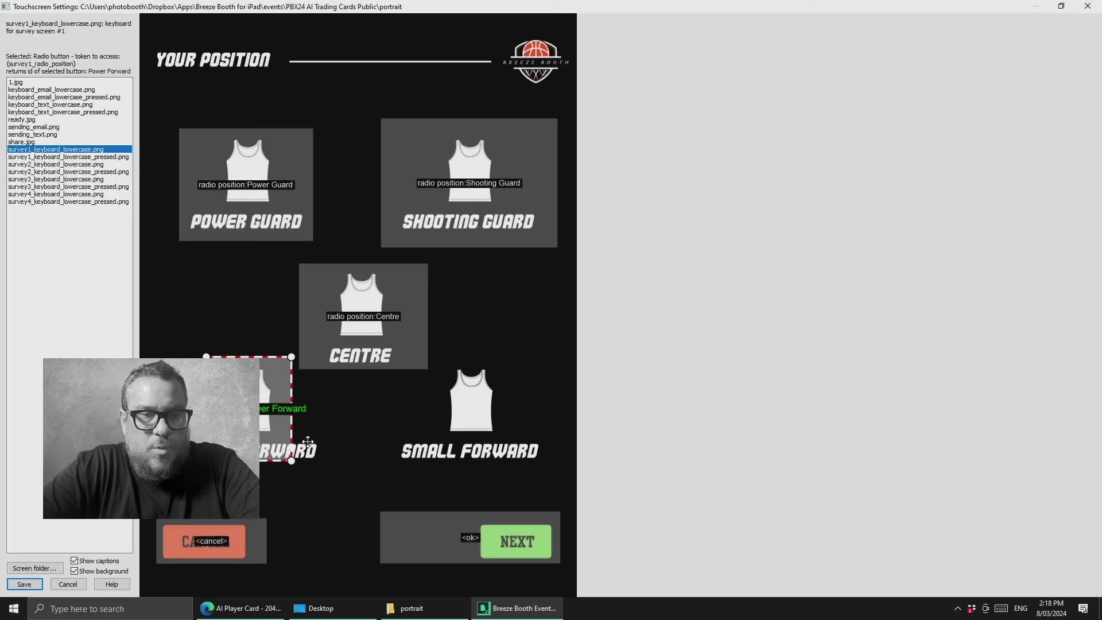
right_click(368, 402)
click(416, 439)
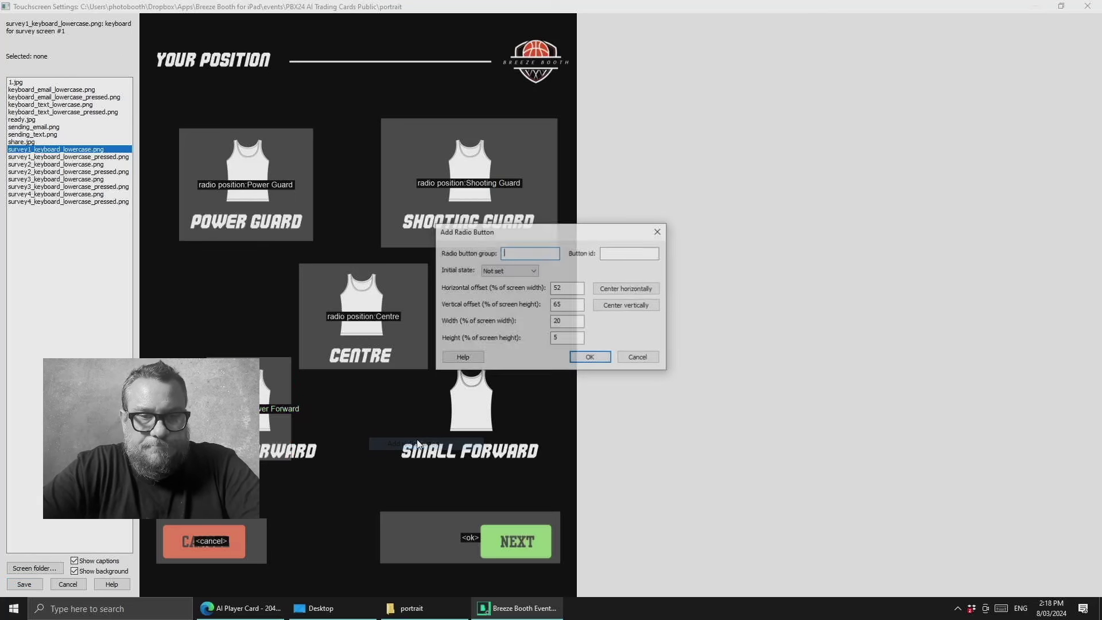
text(position)
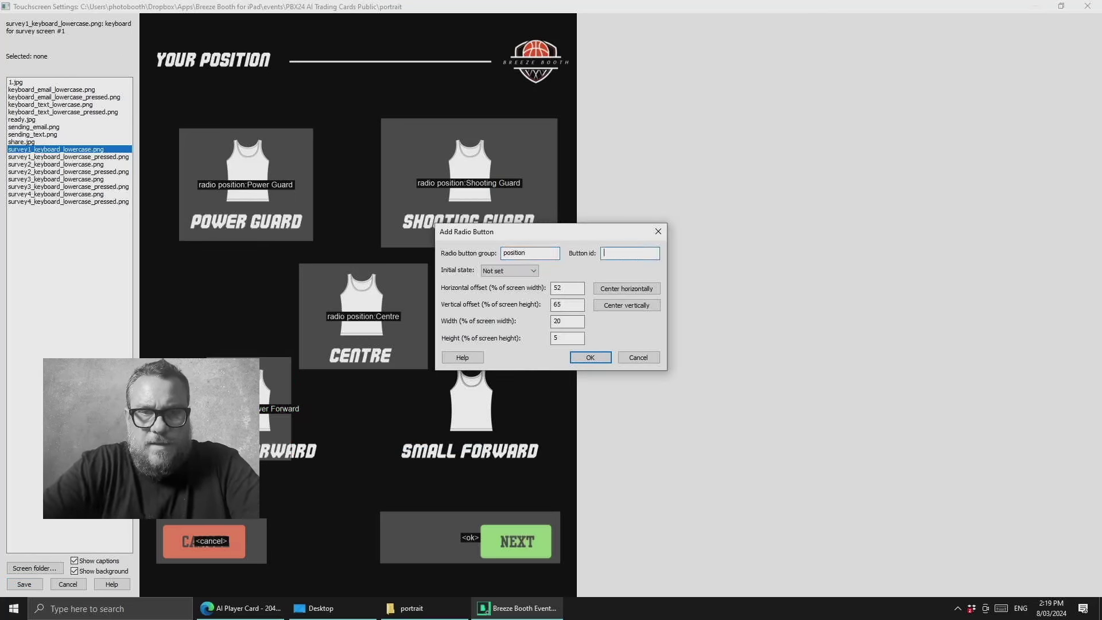
click(630, 253)
text(Small )
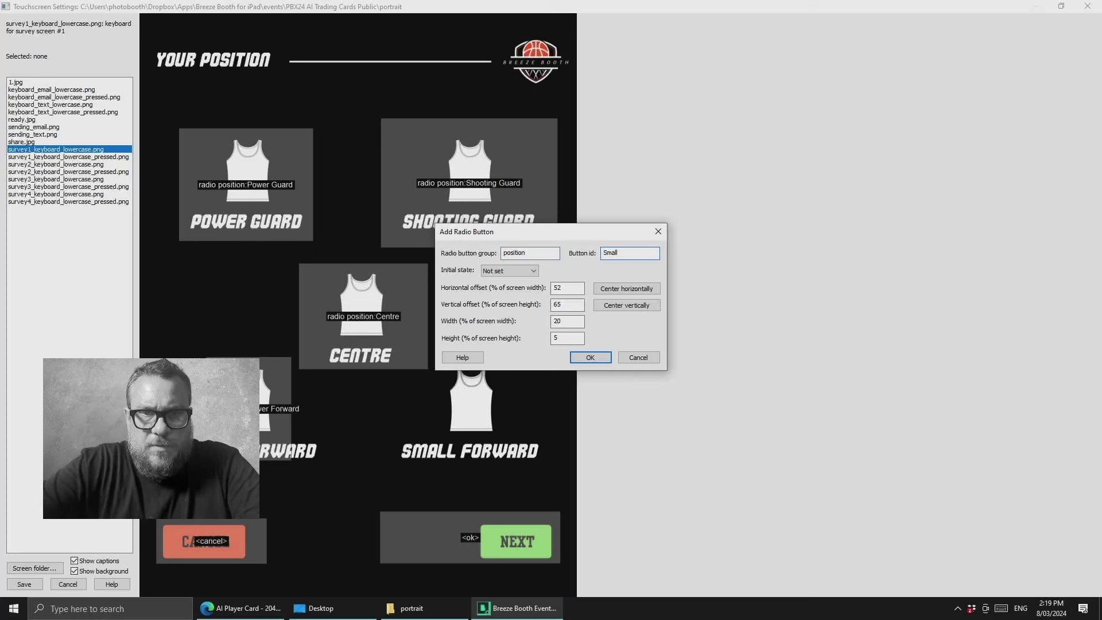
text(Forward)
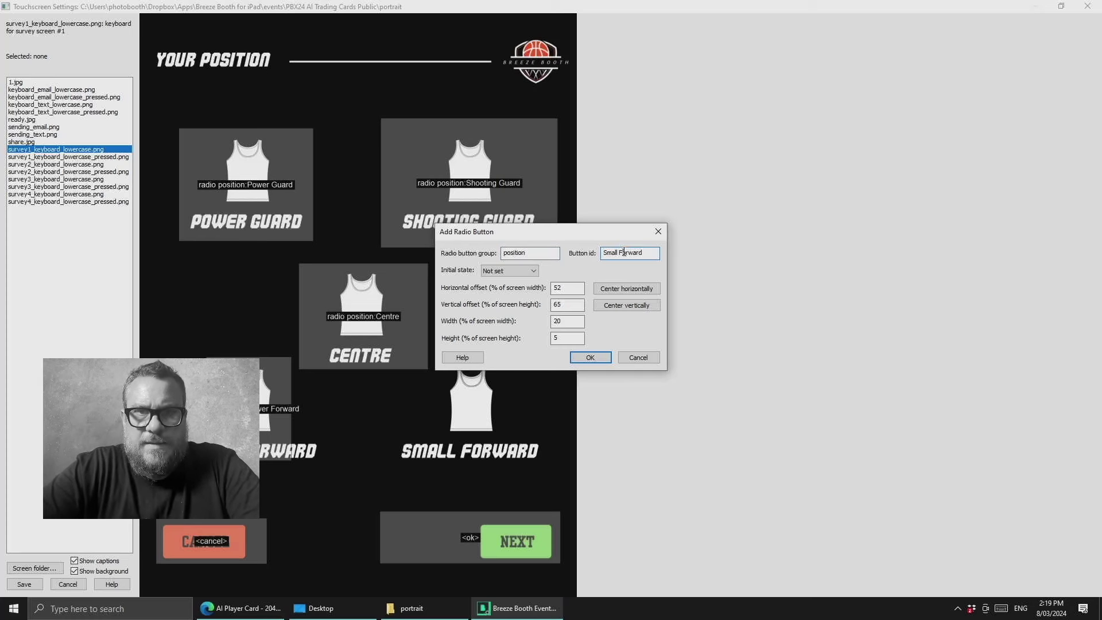
click(590, 357)
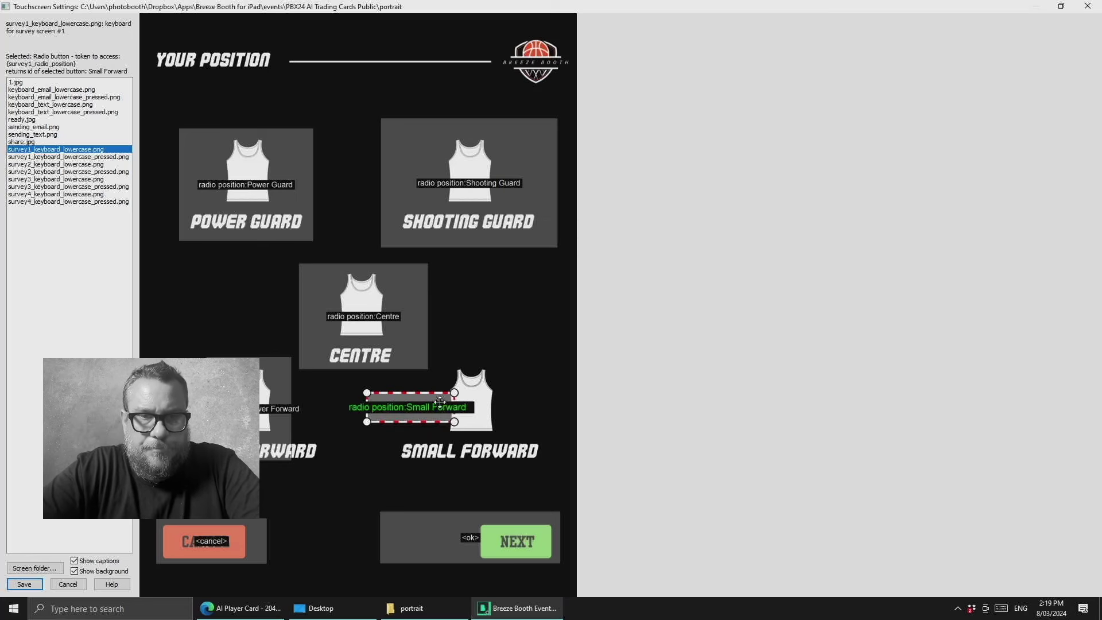
drag(479, 434, 544, 461)
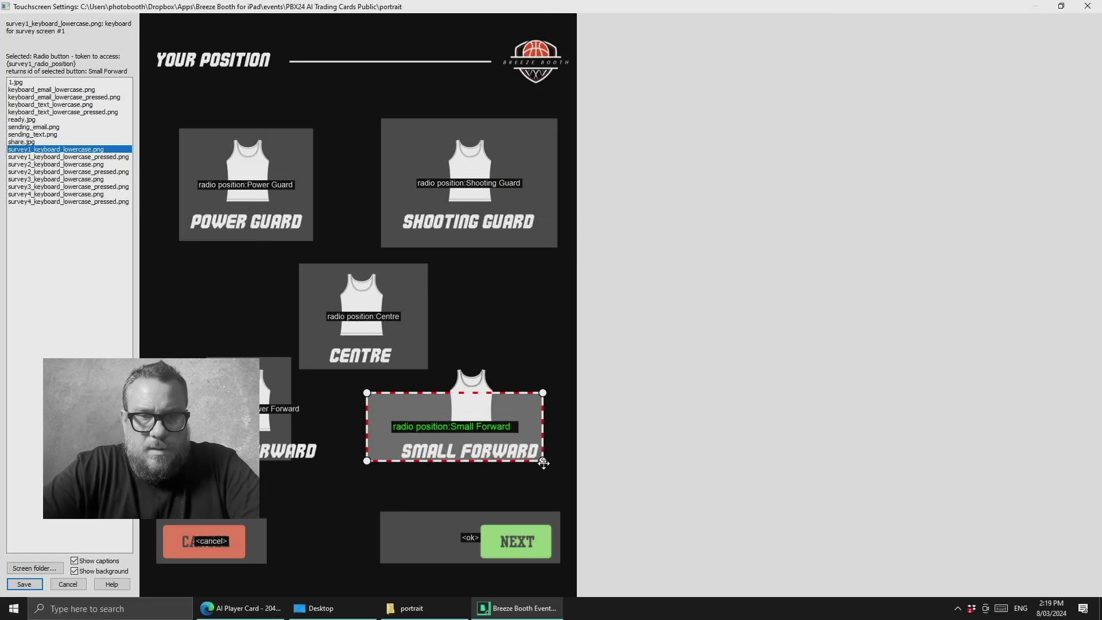
drag(367, 393, 430, 364)
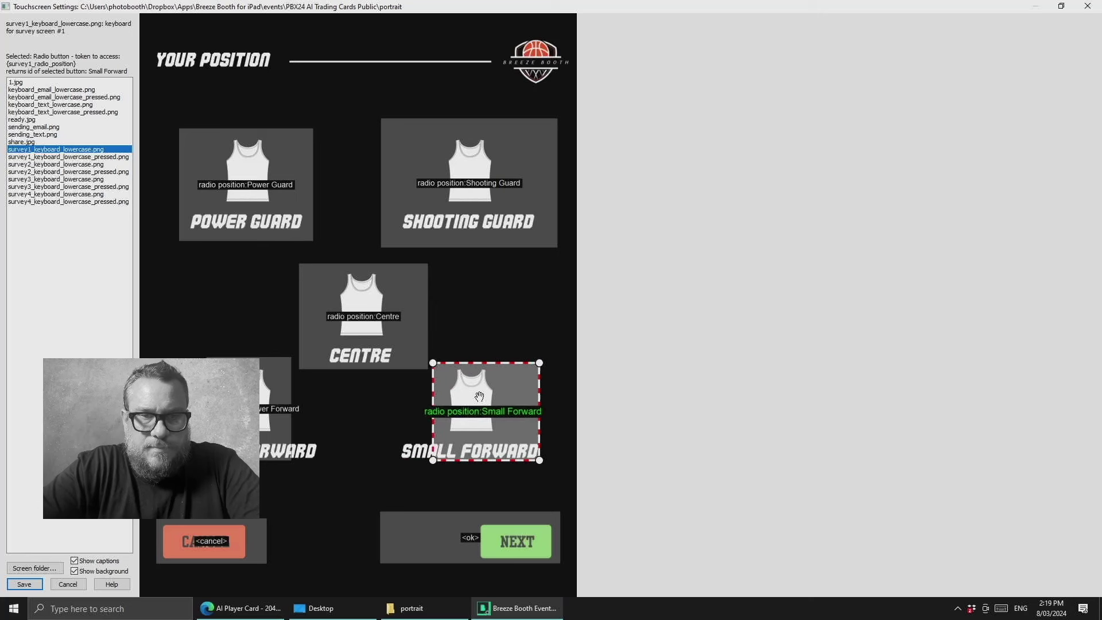
- Delete the existing <ok> and <cancel> key actions from the NEXT and CANCEL buttons on the survey1 screen
click(424, 545)
click(227, 548)
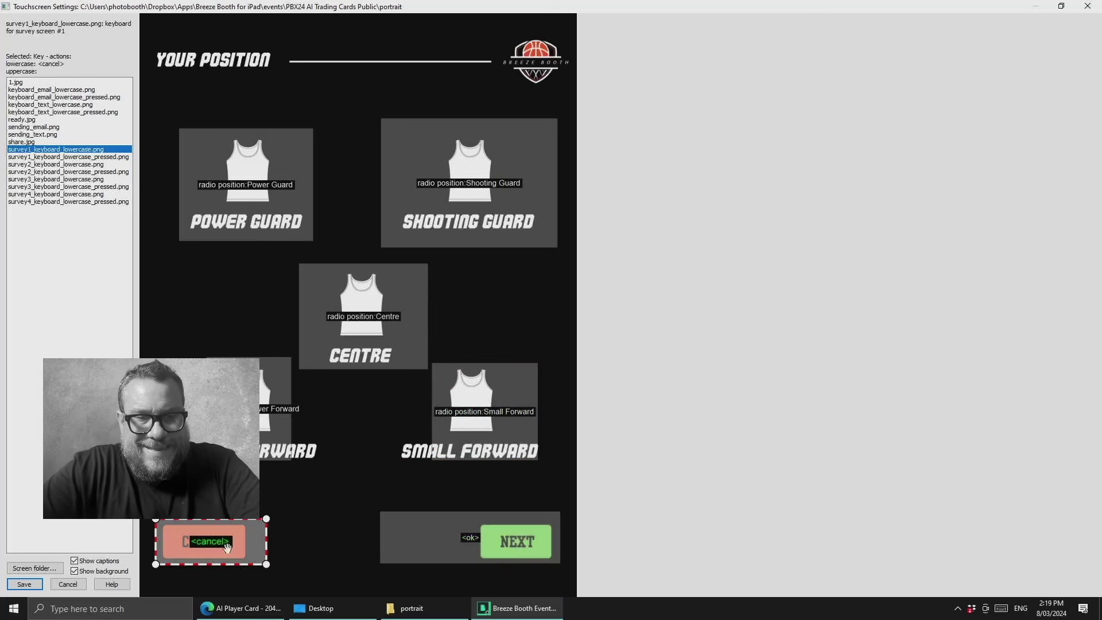
click(417, 541)
right_click(417, 541)
click(443, 499)
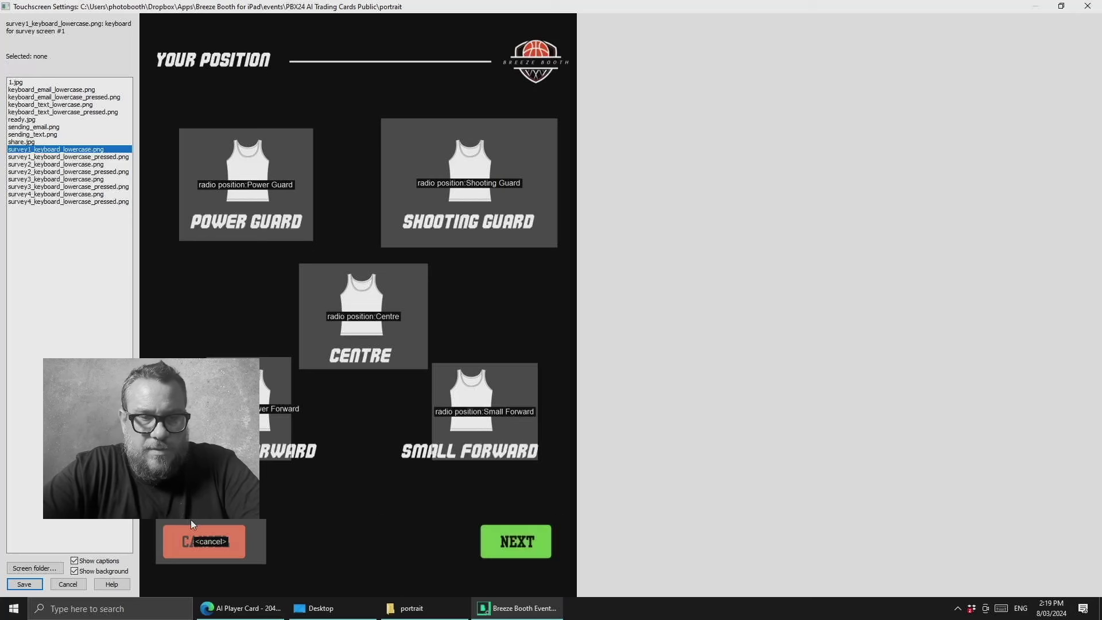
click(189, 523)
right_click(185, 528)
click(229, 457)
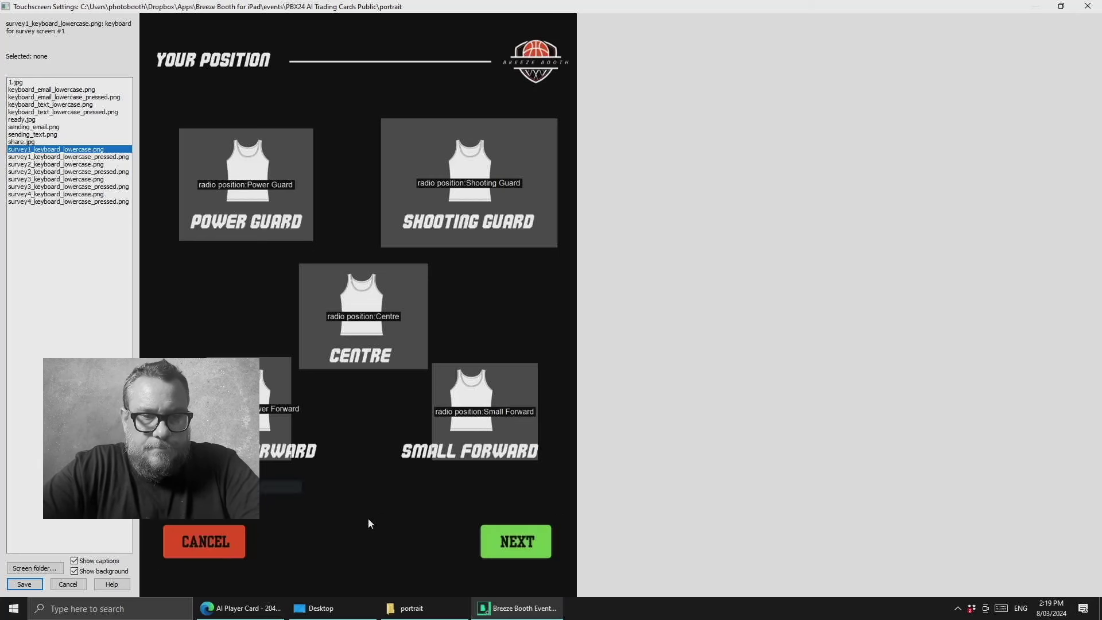
- Add a key action with lower case action <next>, and resize its area to cover the NEXT button
right_click(377, 520)
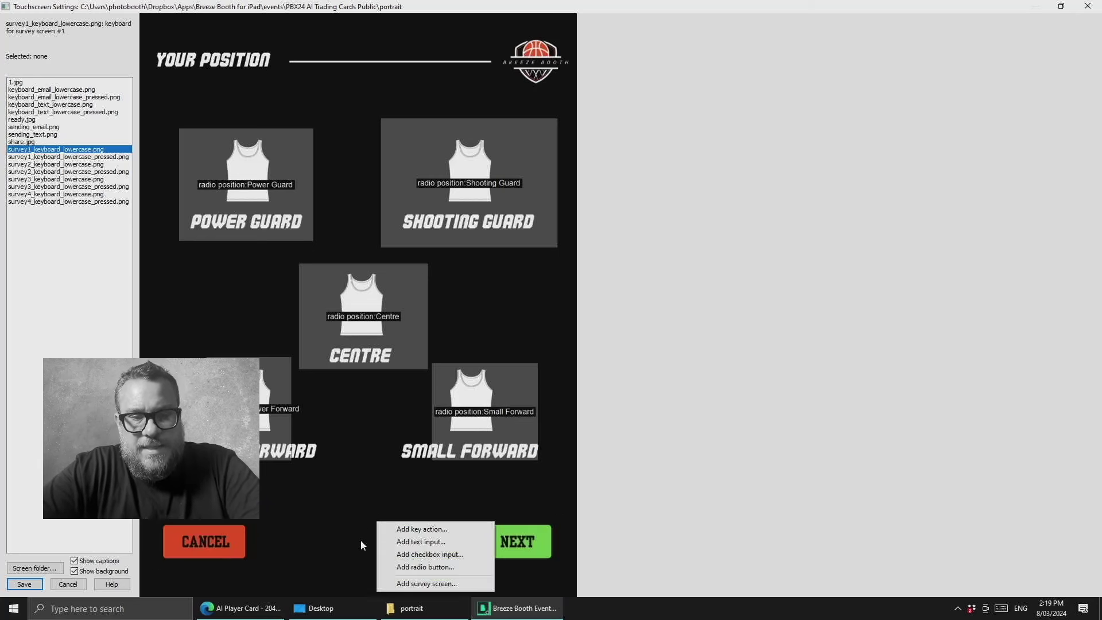
click(451, 527)
click(529, 248)
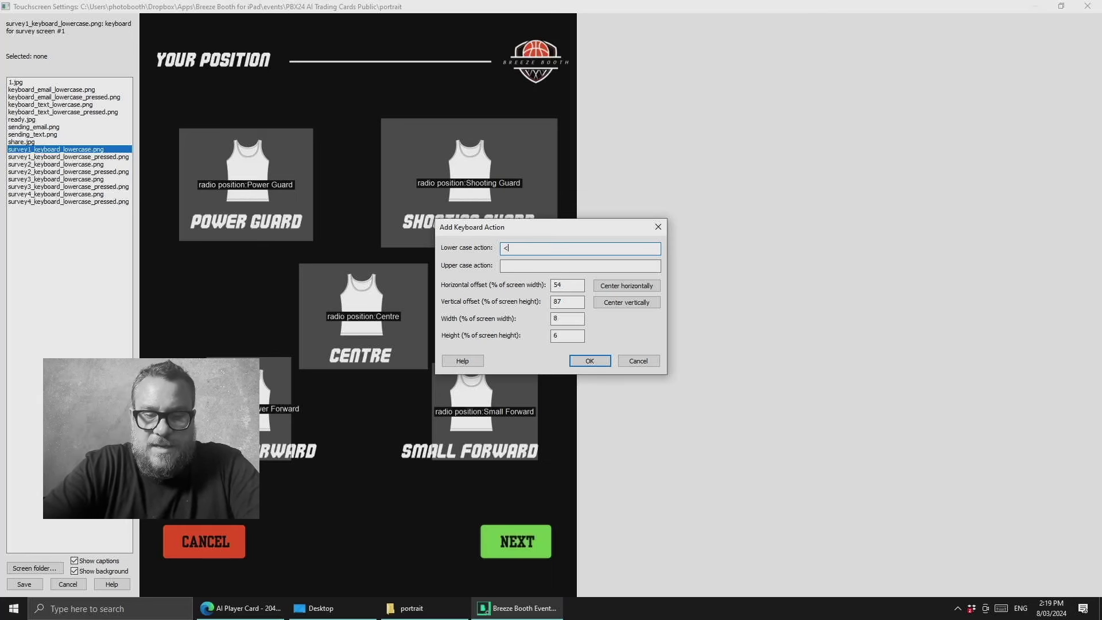
text(<n)
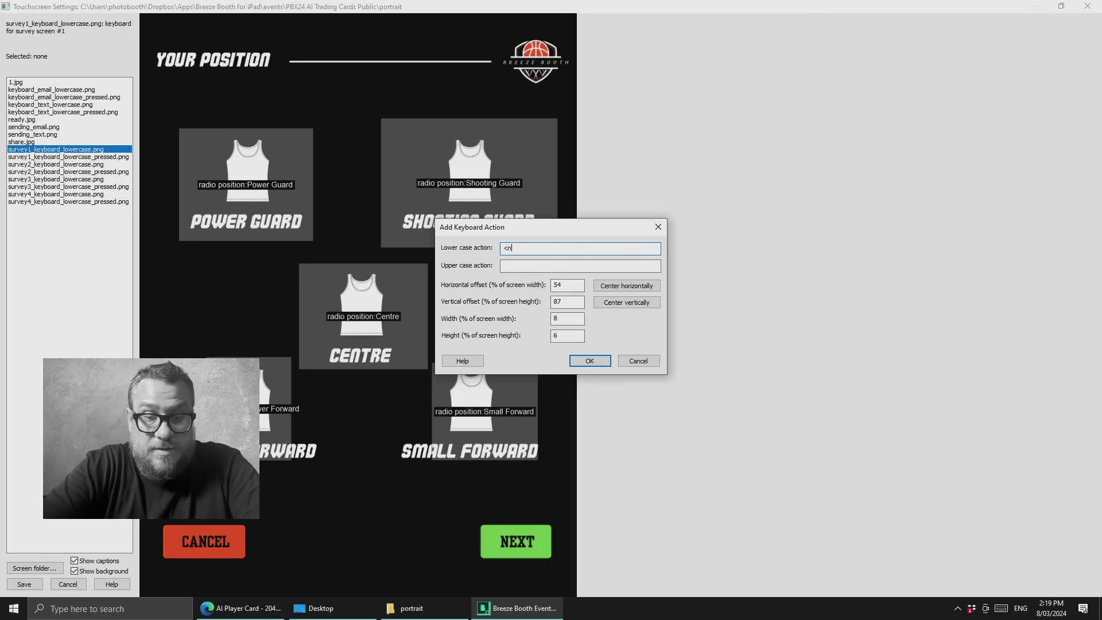
text(ext>)
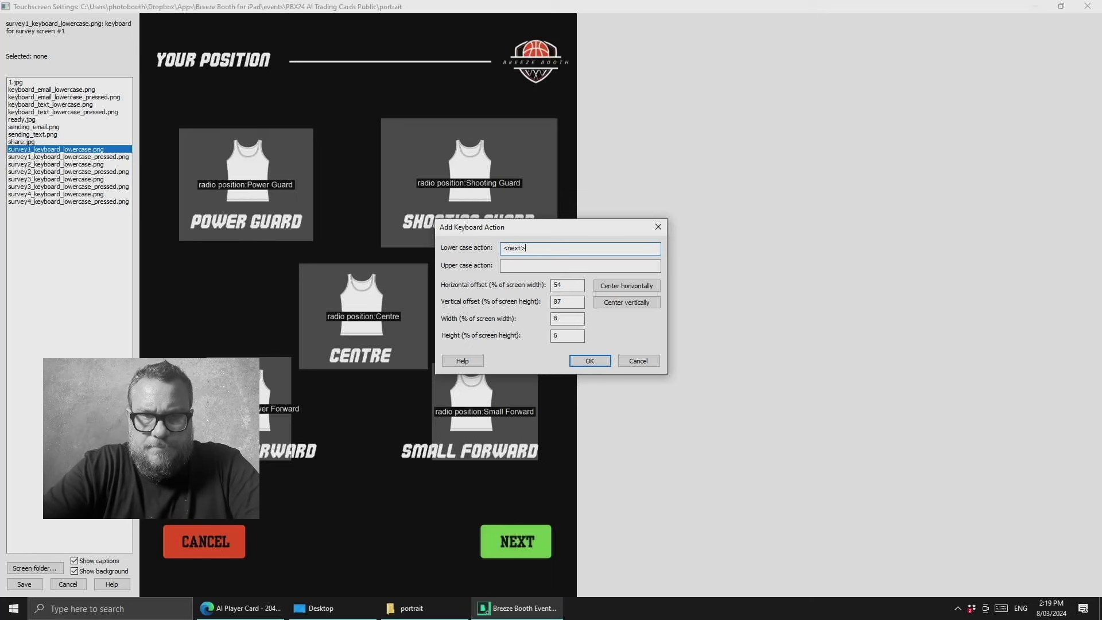
key(Return)
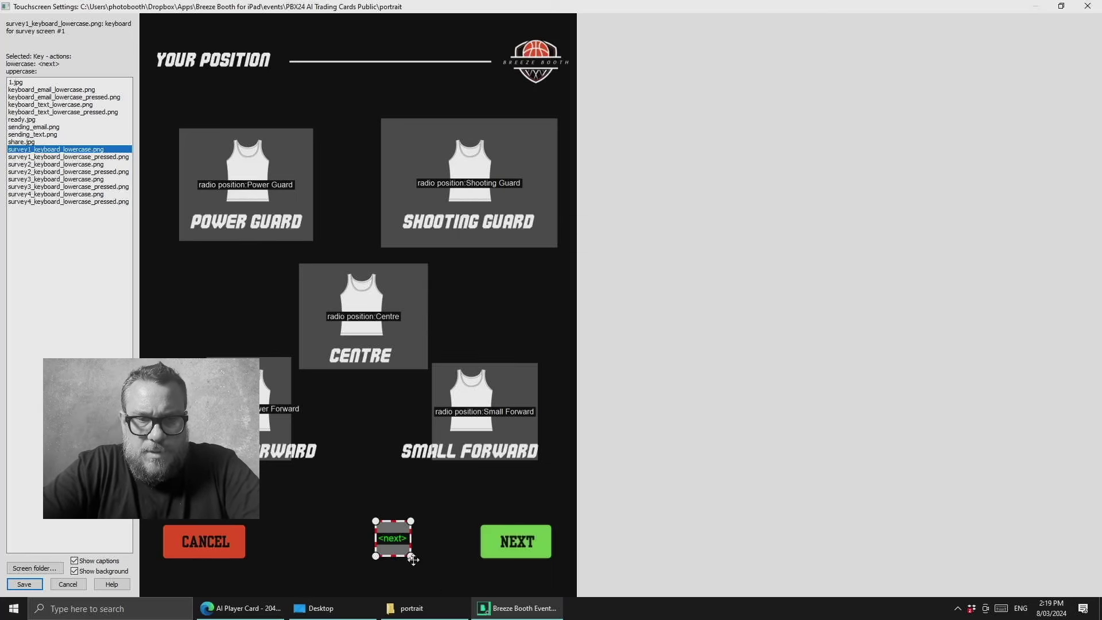
drag(412, 556, 565, 567)
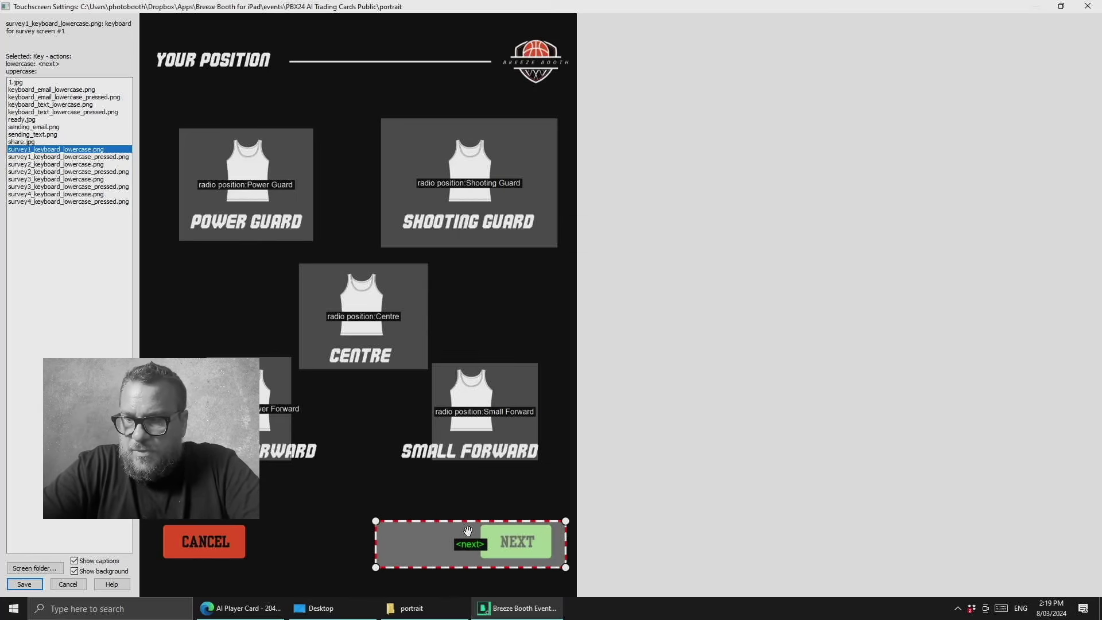
drag(368, 518, 443, 508)
- Add a key action with lower case action <cancel>, and resize its area to cover the CANCEL button
right_click(287, 502)
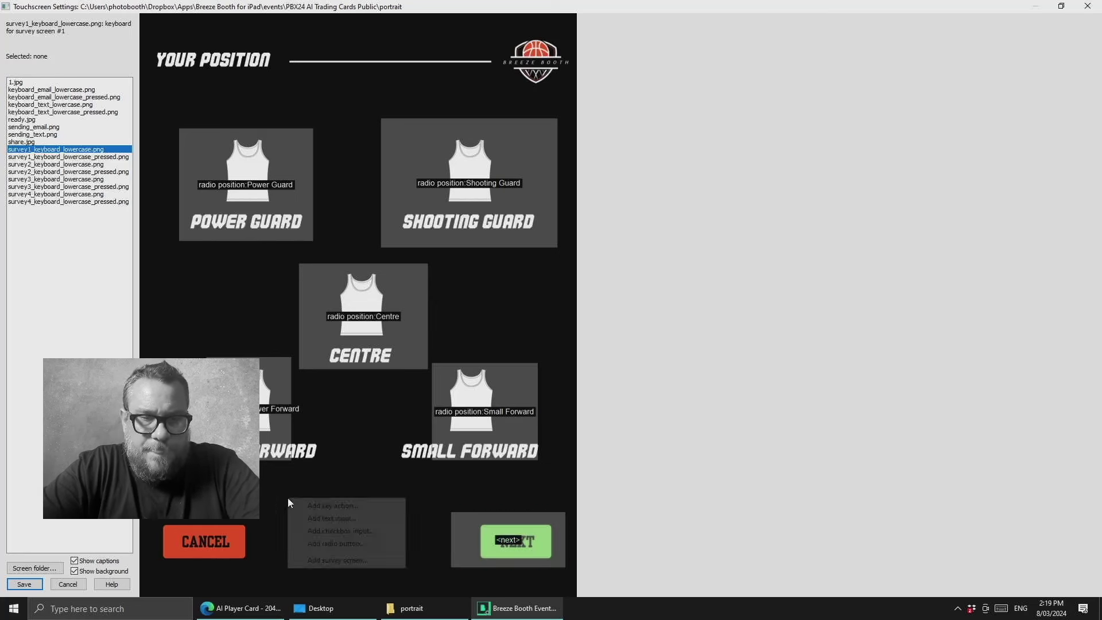
click(312, 504)
text(<ca)
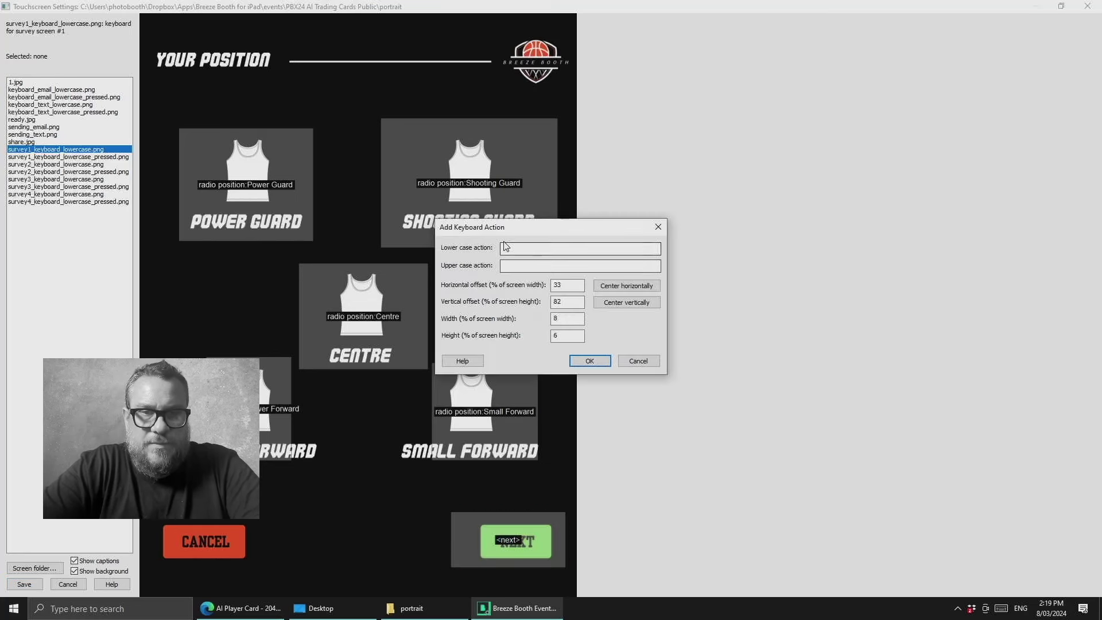
text(ncel>)
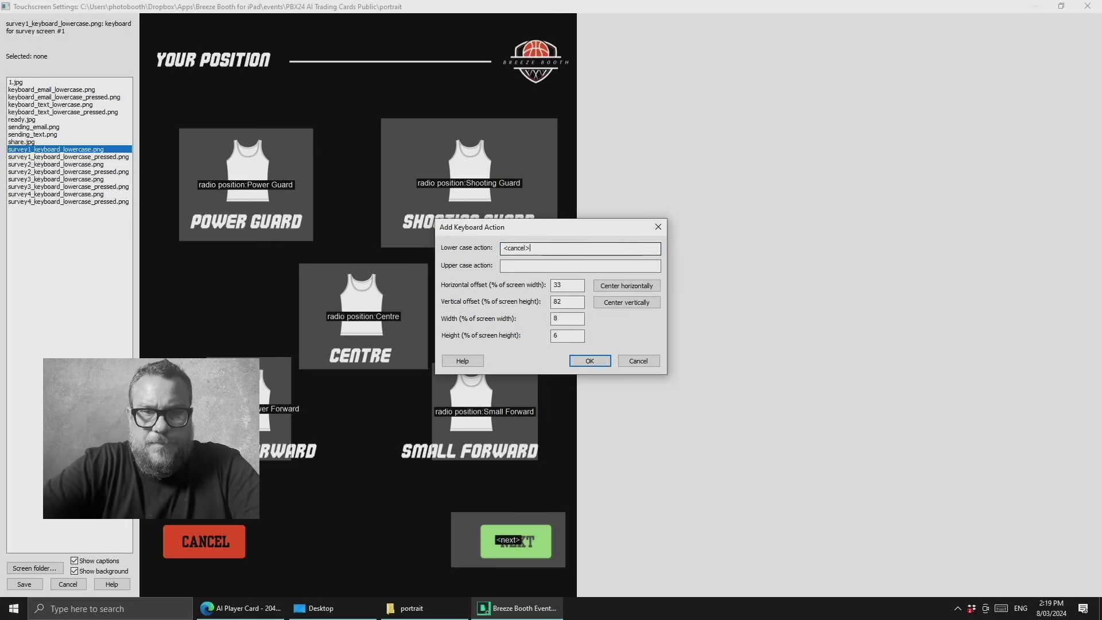
key(Return)
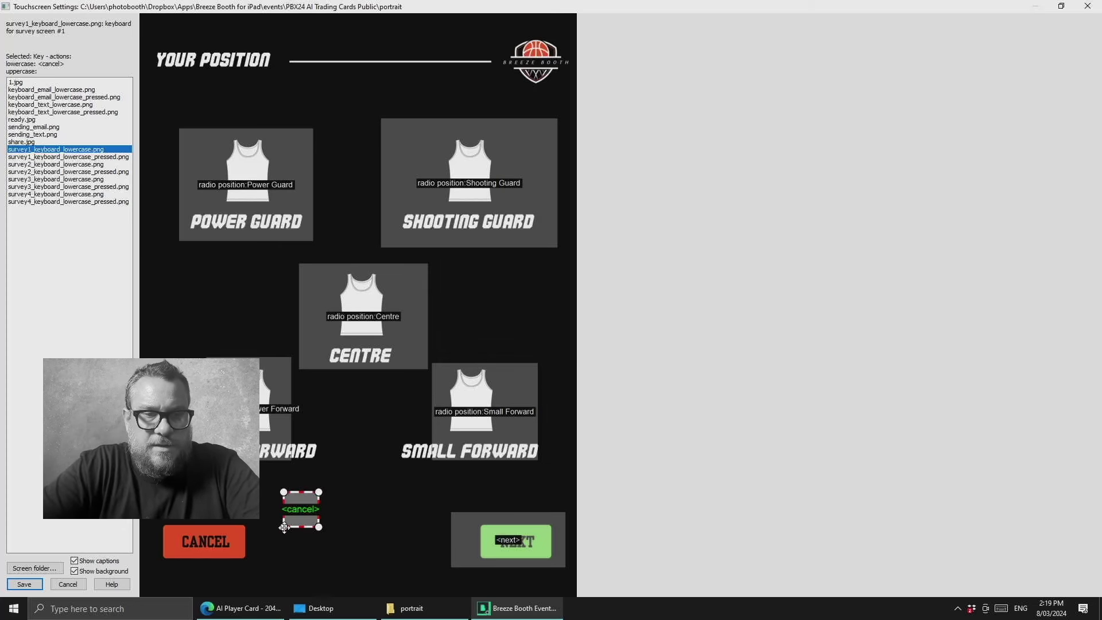
drag(283, 526, 159, 565)
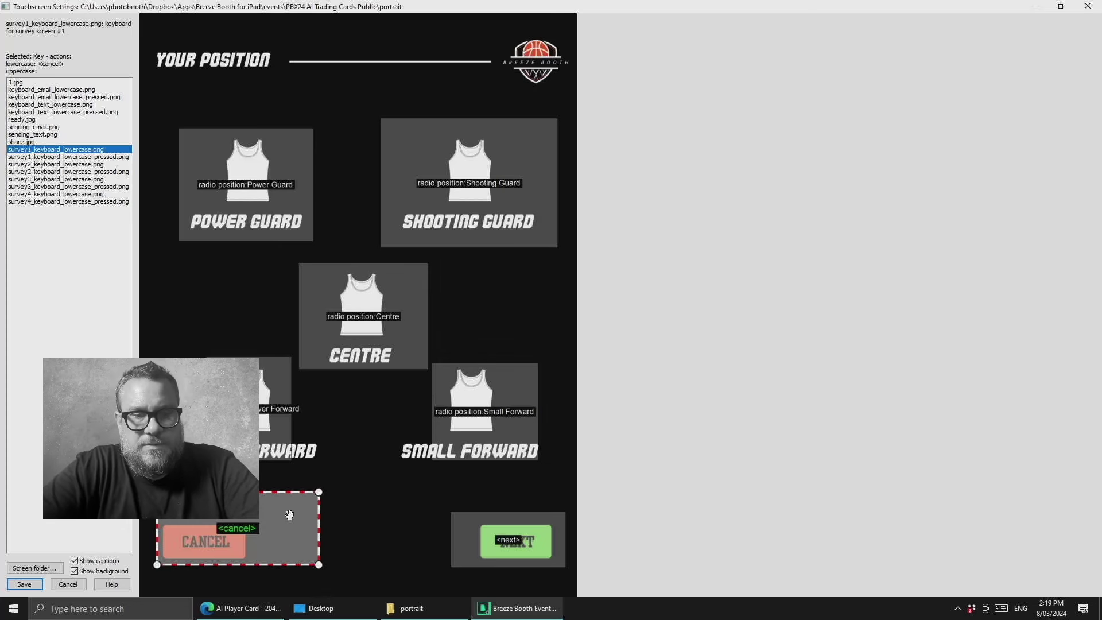
drag(318, 492, 263, 509)
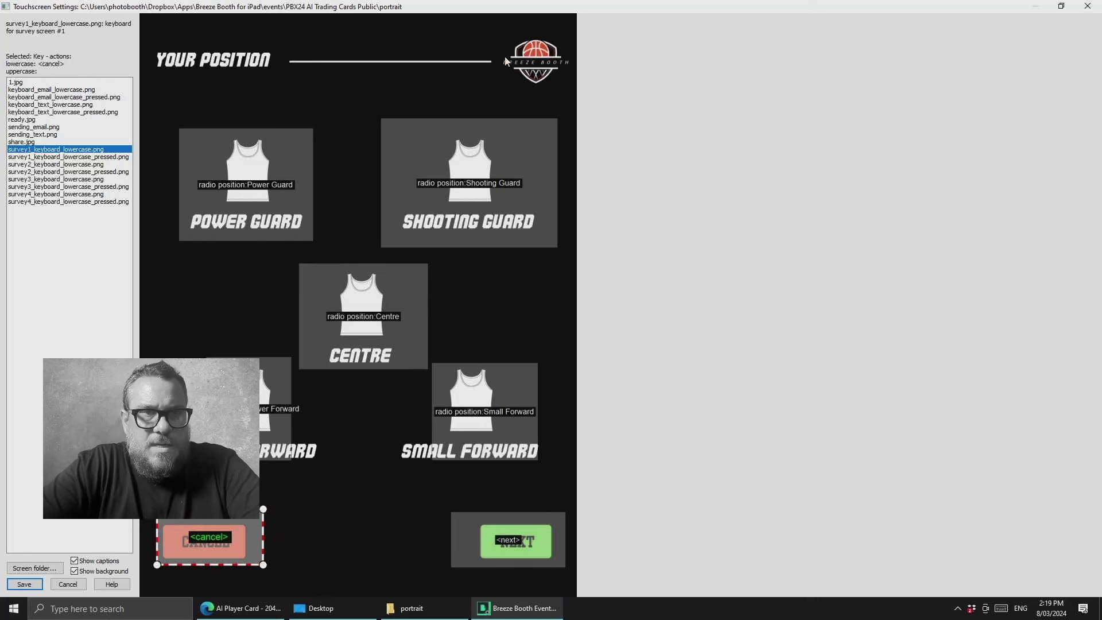
- Check the pressed survey1 screen, and delete the shirt text input from survey2_keyboard_lowercase.png
click(78, 156)
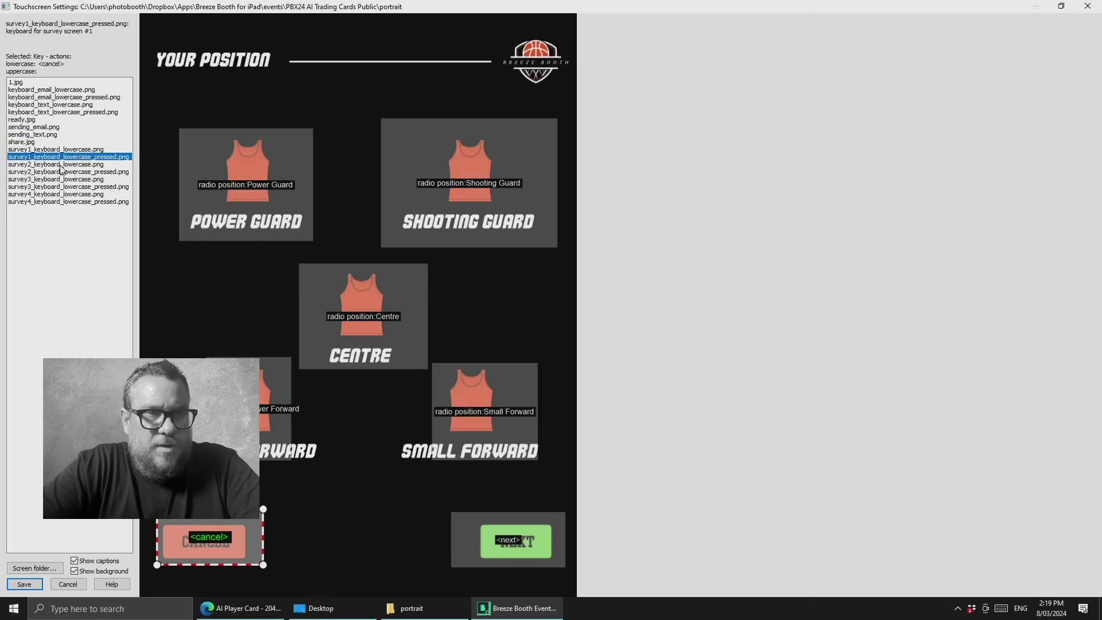
click(61, 165)
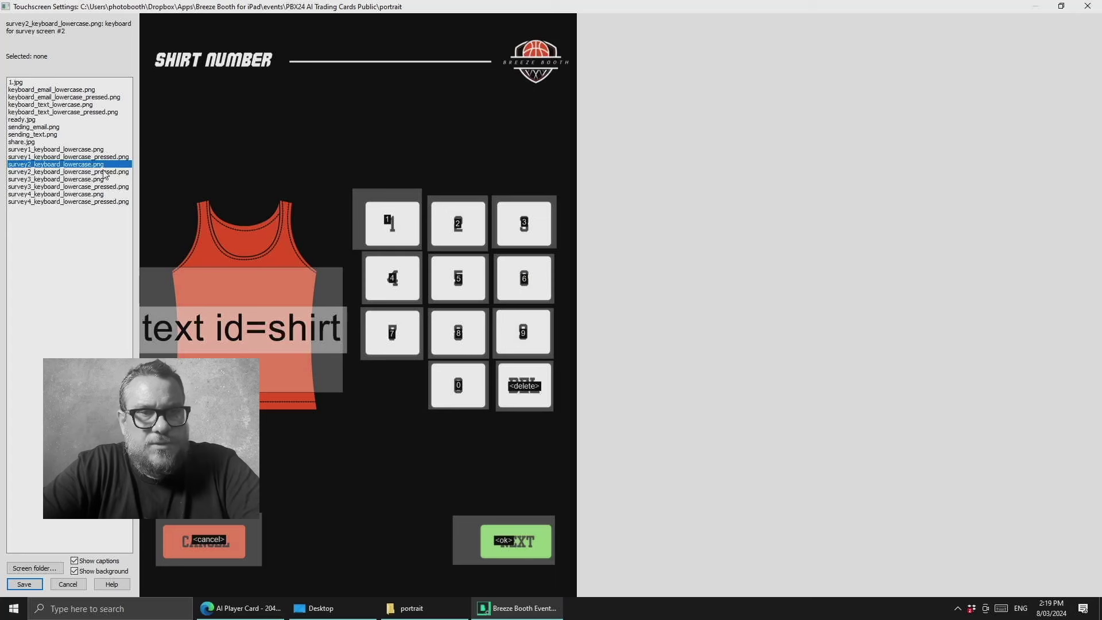
click(160, 324)
right_click(242, 342)
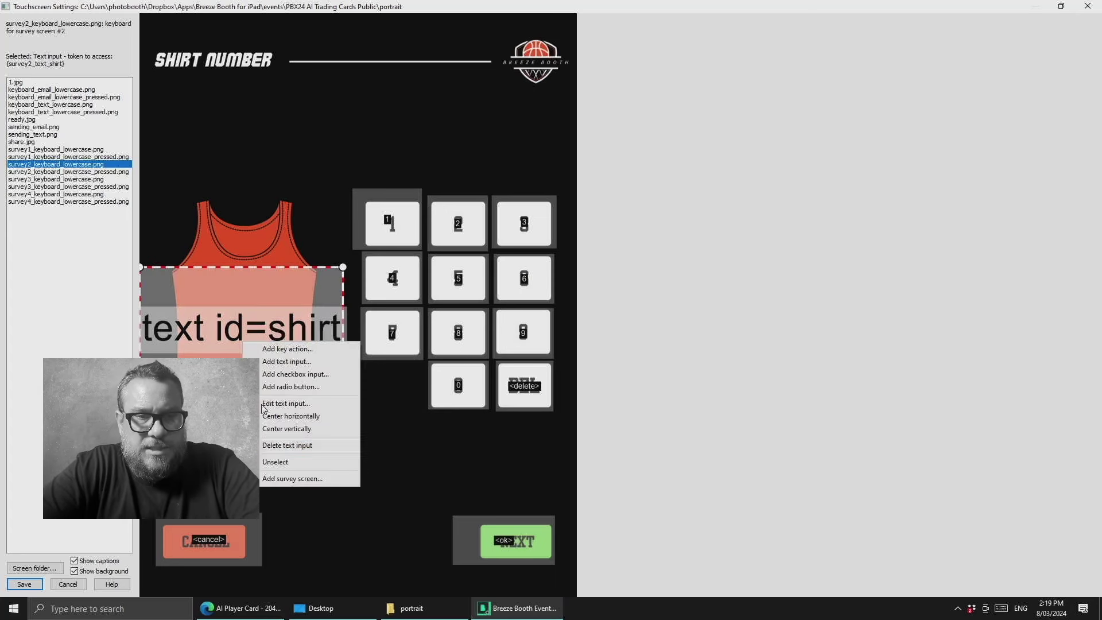
click(297, 452)
- Delete the existing key actions from the 1 and 2 buttons on the shirt number keypad
click(389, 228)
right_click(386, 219)
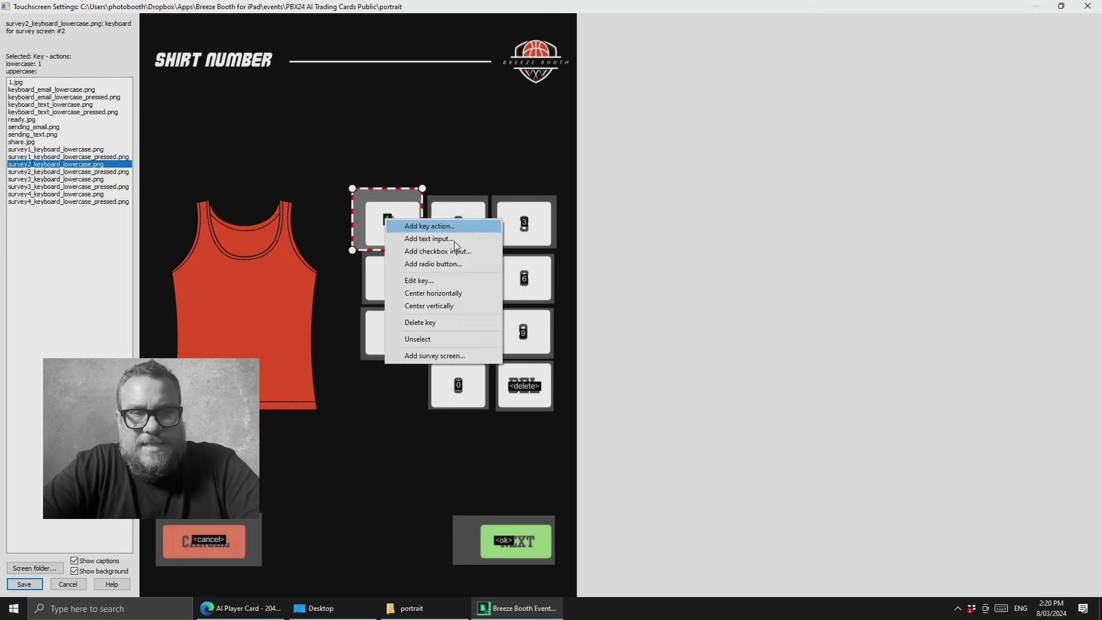
click(461, 328)
click(455, 215)
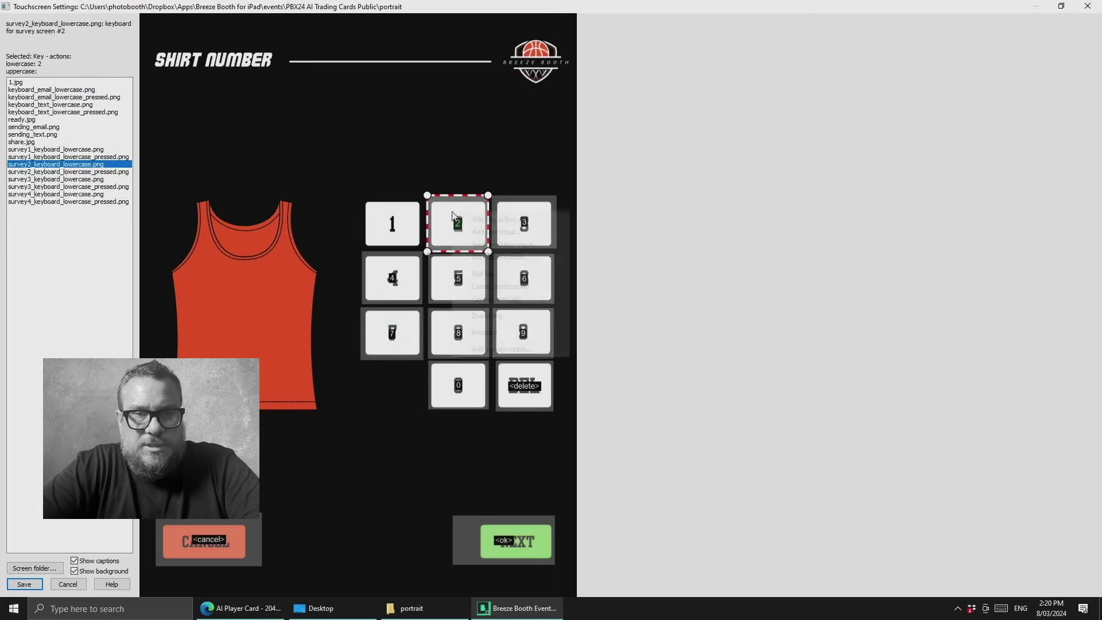
right_click(453, 212)
click(487, 315)
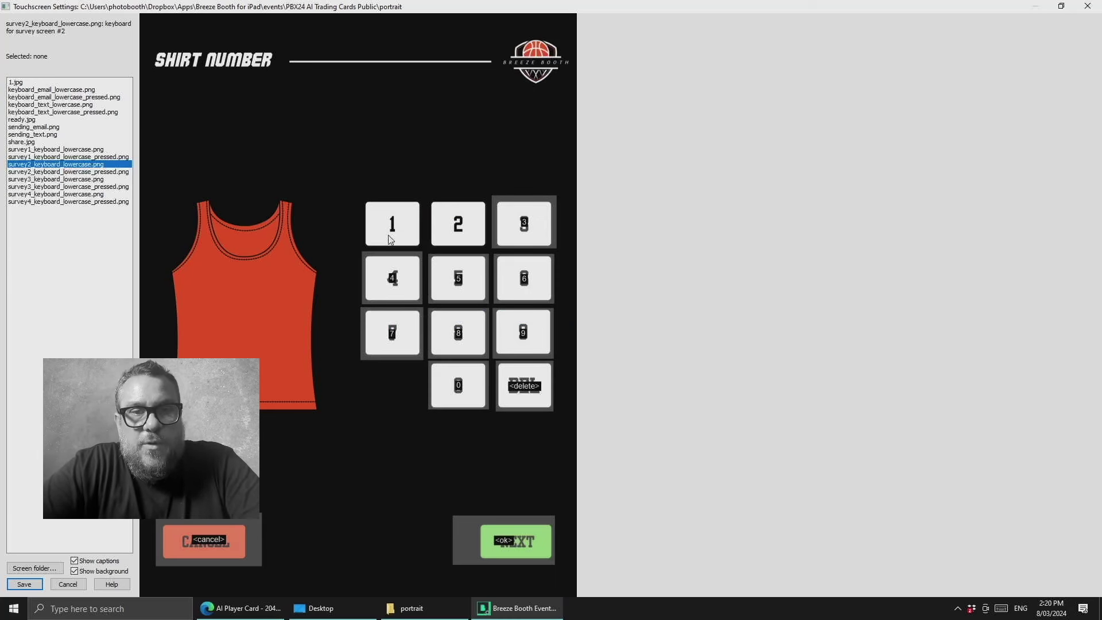
- Add a key action with lower case action 1, and resize its area to cover the keypad's 1 button
right_click(350, 153)
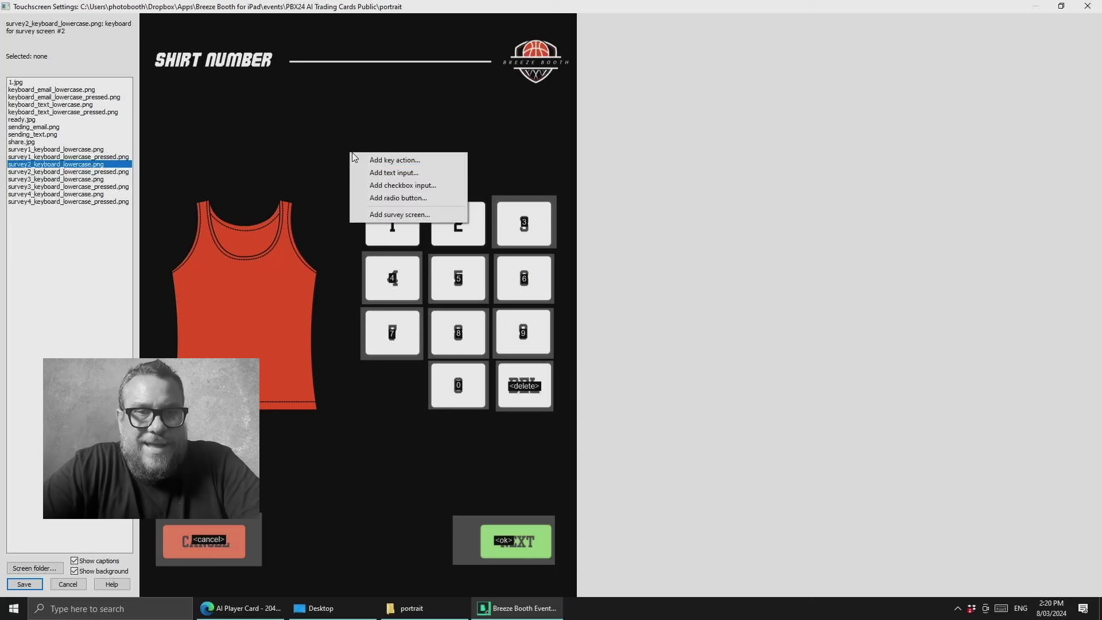
click(385, 161)
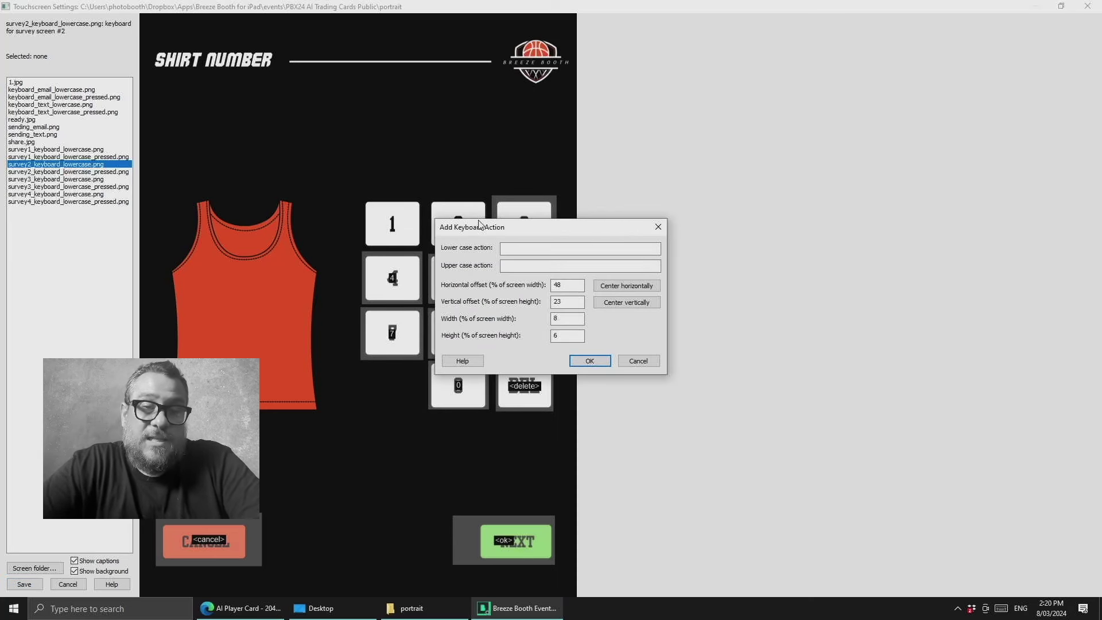
click(516, 249)
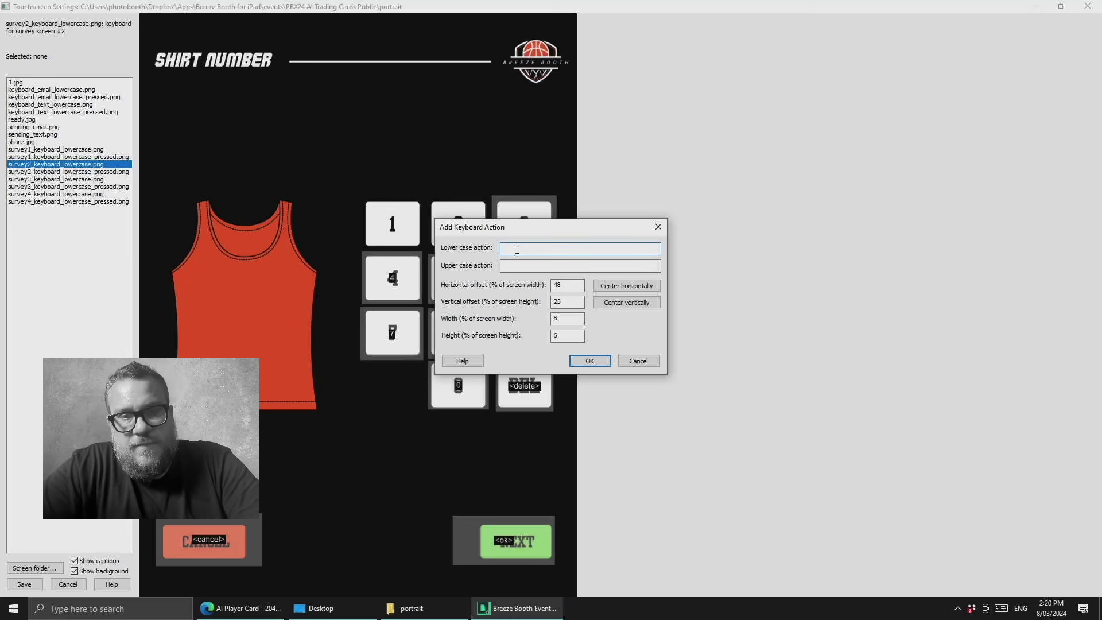
click(589, 360)
drag(384, 182, 414, 237)
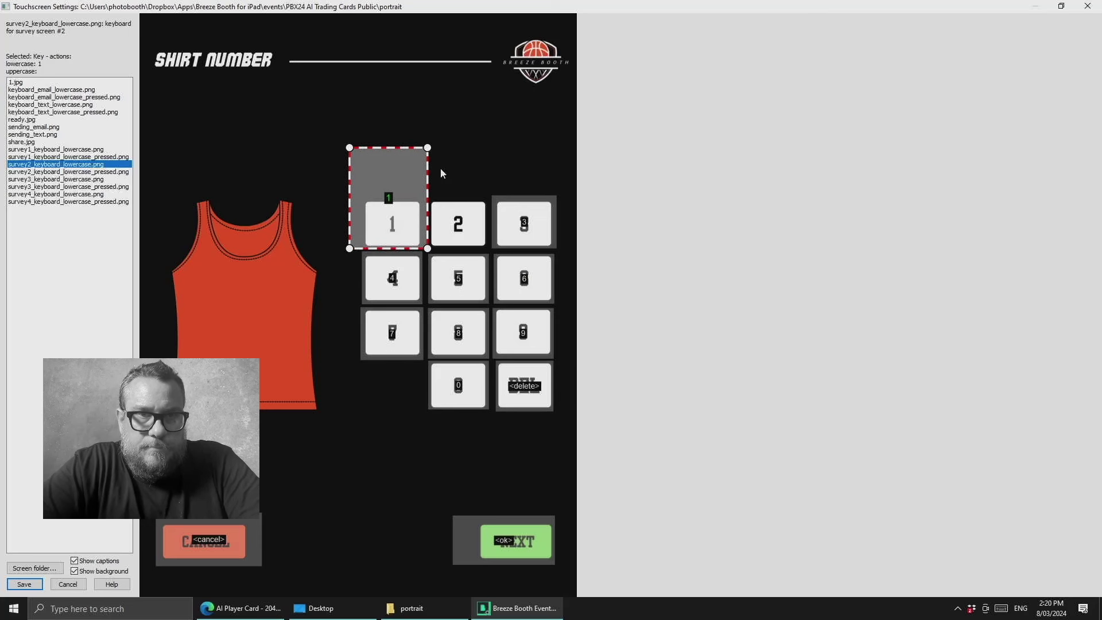
drag(428, 148, 423, 196)
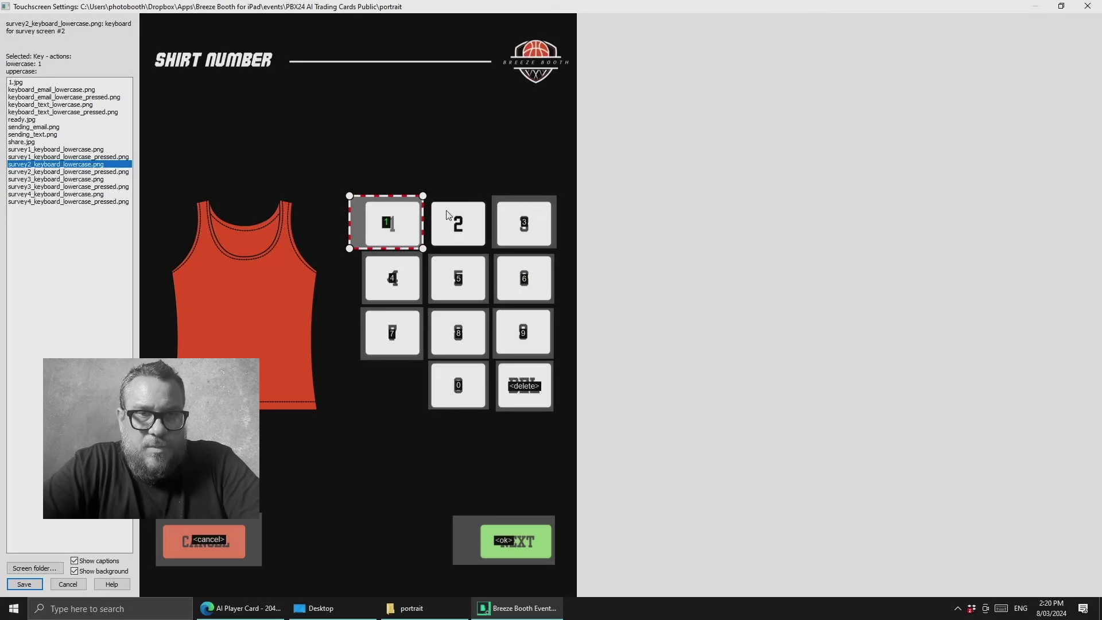
- Add a key action with lower case action 2, and fit its area over the keypad's 2 button
right_click(451, 183)
click(470, 187)
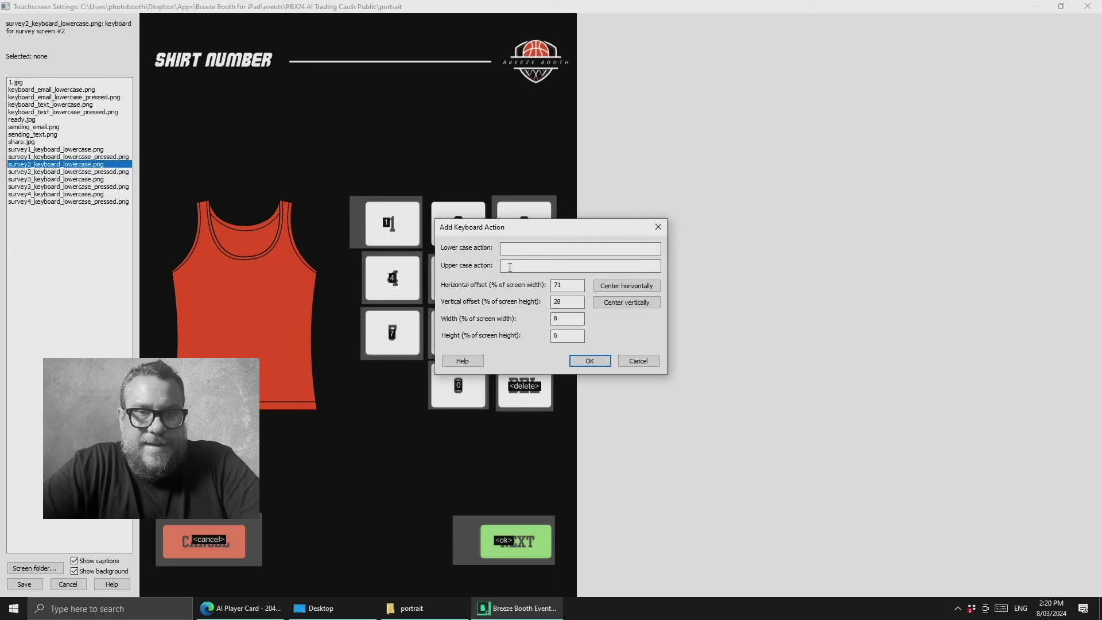
text(2)
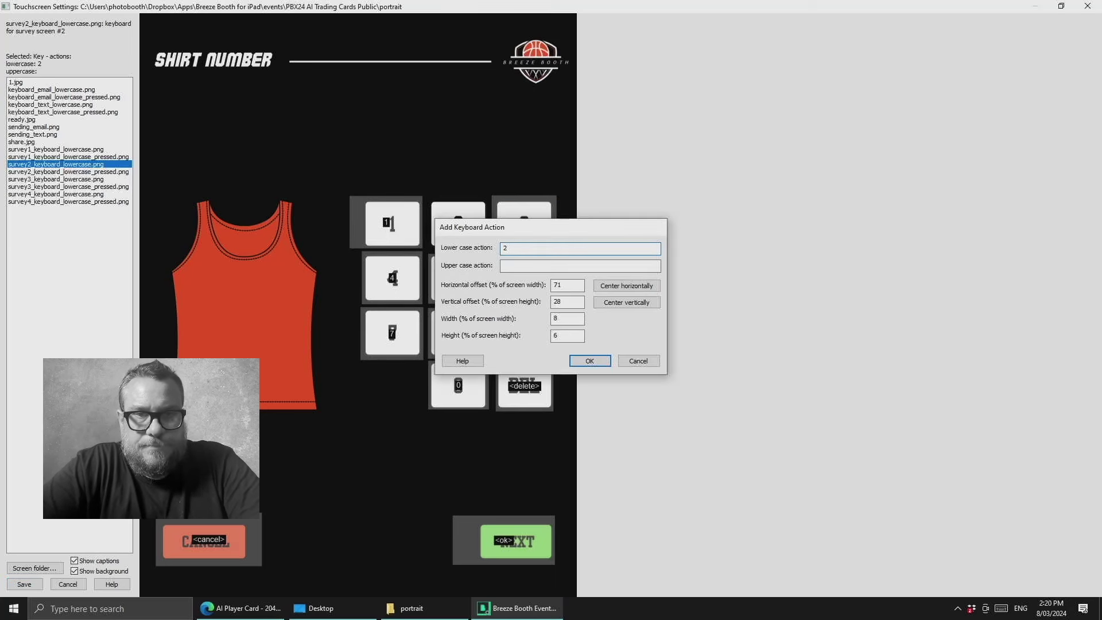
key(Return)
drag(451, 211, 427, 247)
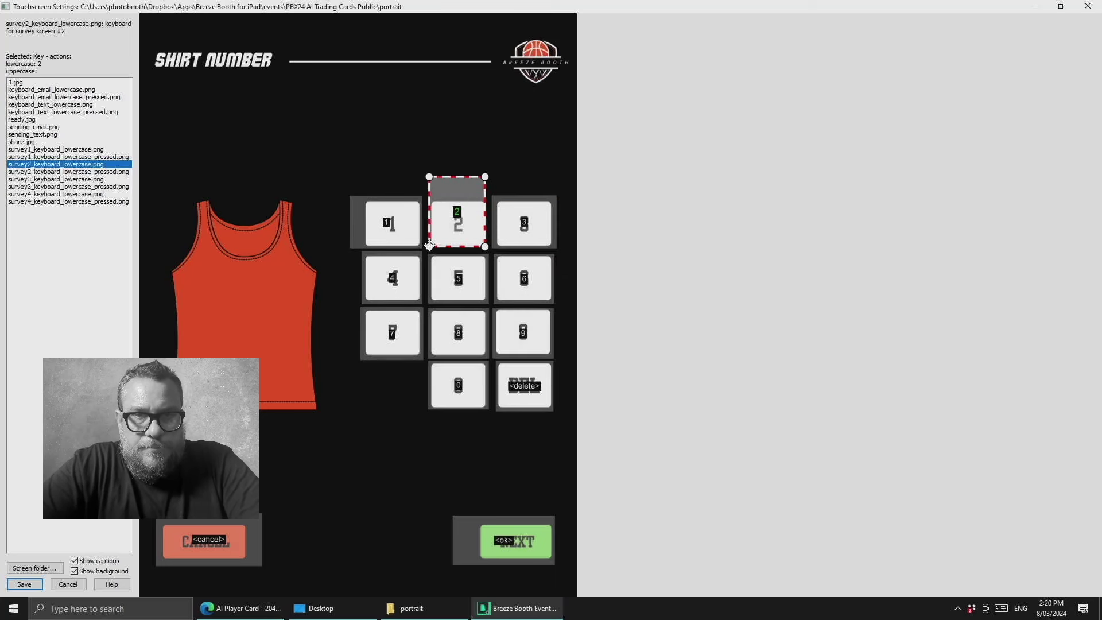
drag(486, 175, 485, 196)
click(395, 229)
drag(394, 226, 394, 227)
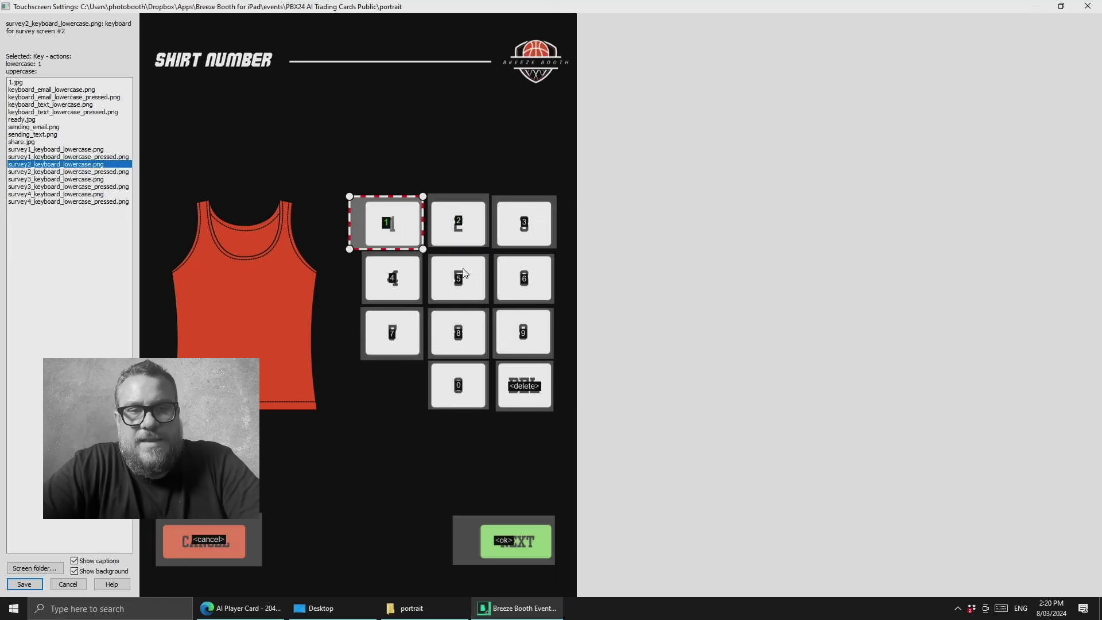
click(471, 239)
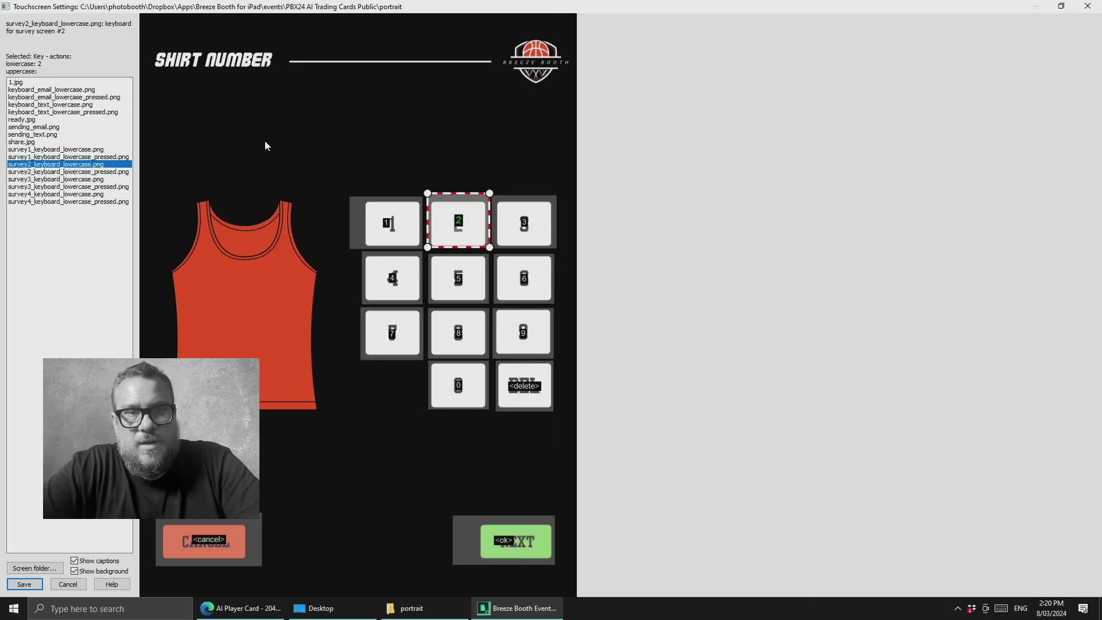
- Add a text input with id shirt, and place it on the jersey at about 9% horizontal and 48% vertical offset
right_click(247, 171)
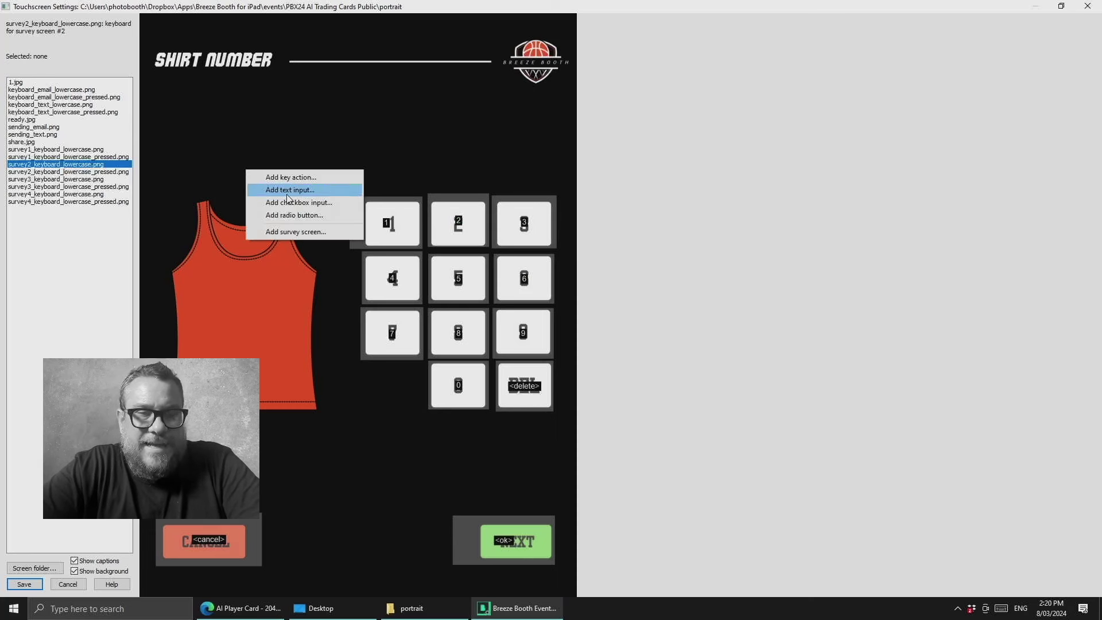
click(288, 194)
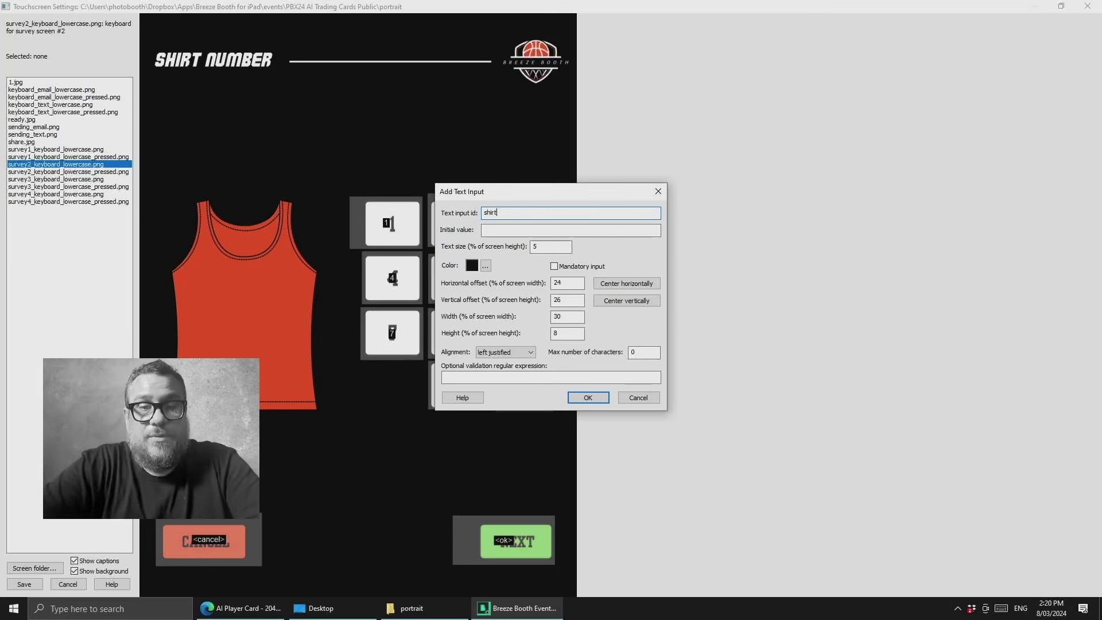
click(588, 397)
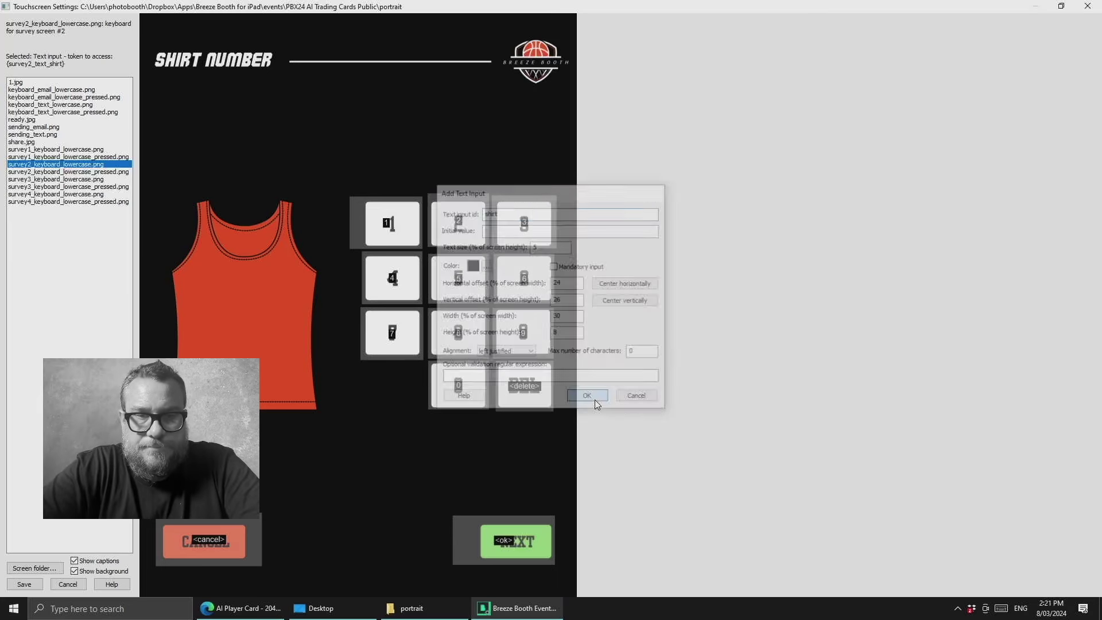
drag(296, 197, 232, 325)
- Set the shirt text input to size 10, black, centered alignment and a maximum of 2 characters, and nudge it slightly down
right_click(231, 325)
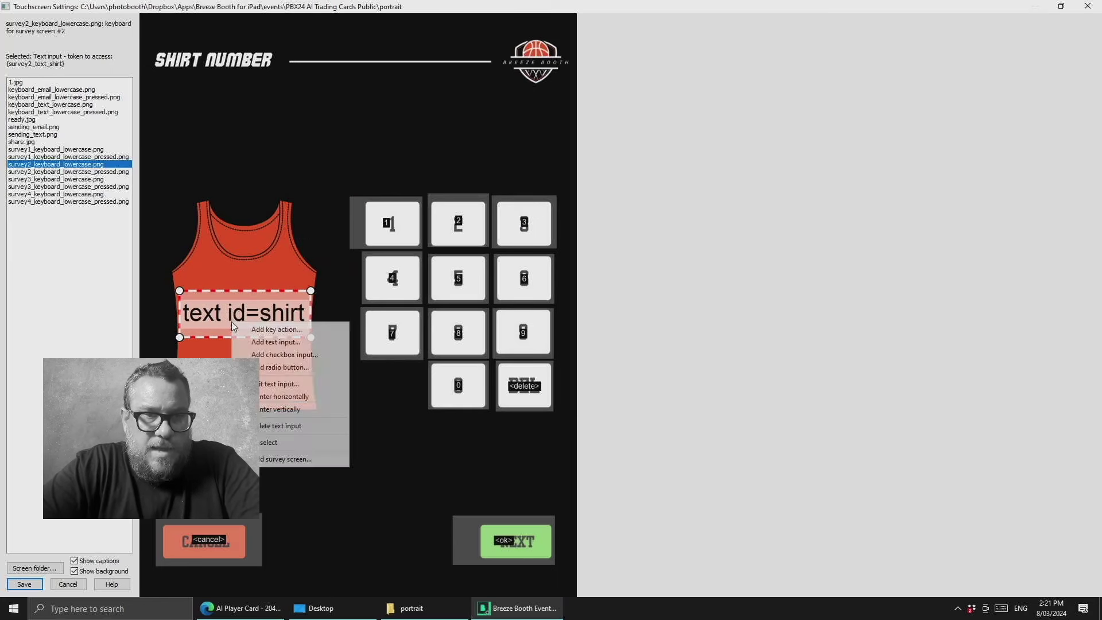
click(280, 385)
key(Tab)
key(Tab)
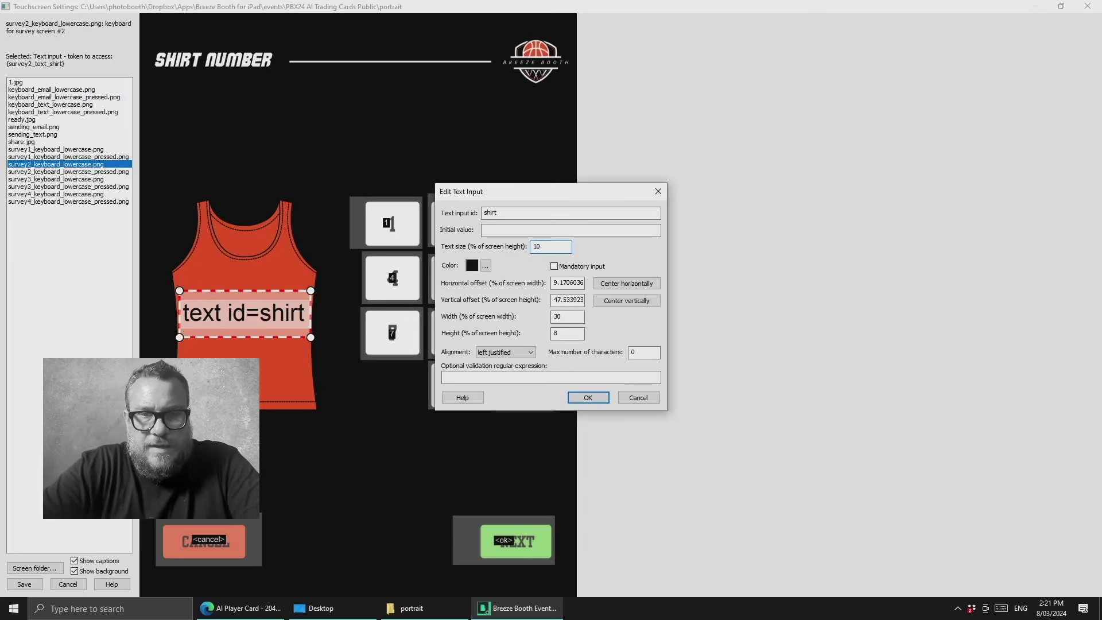
click(485, 265)
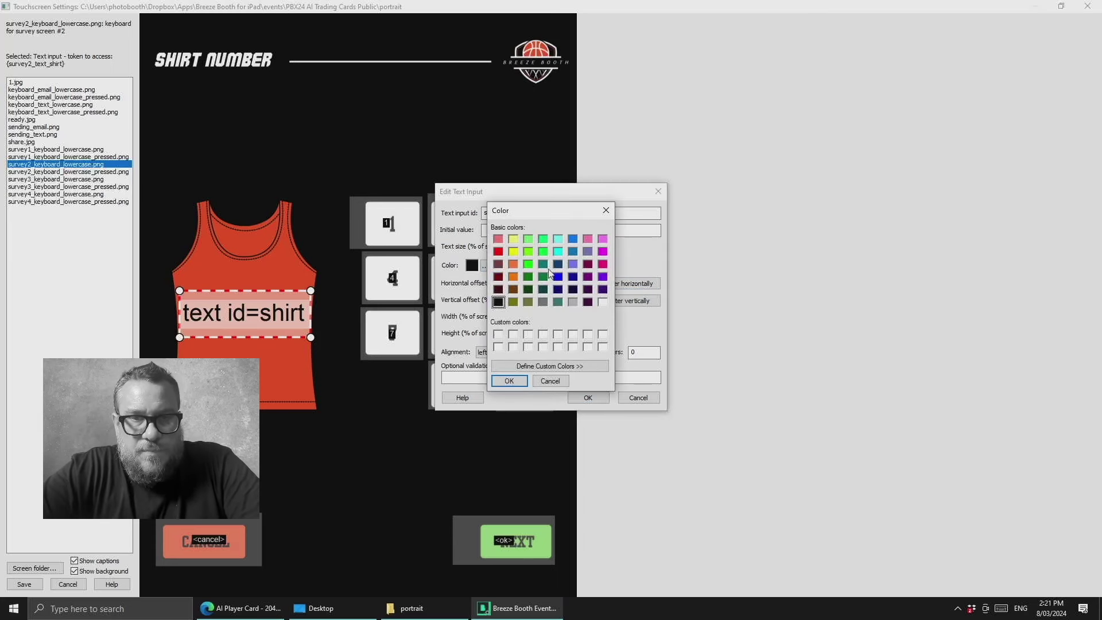
click(508, 381)
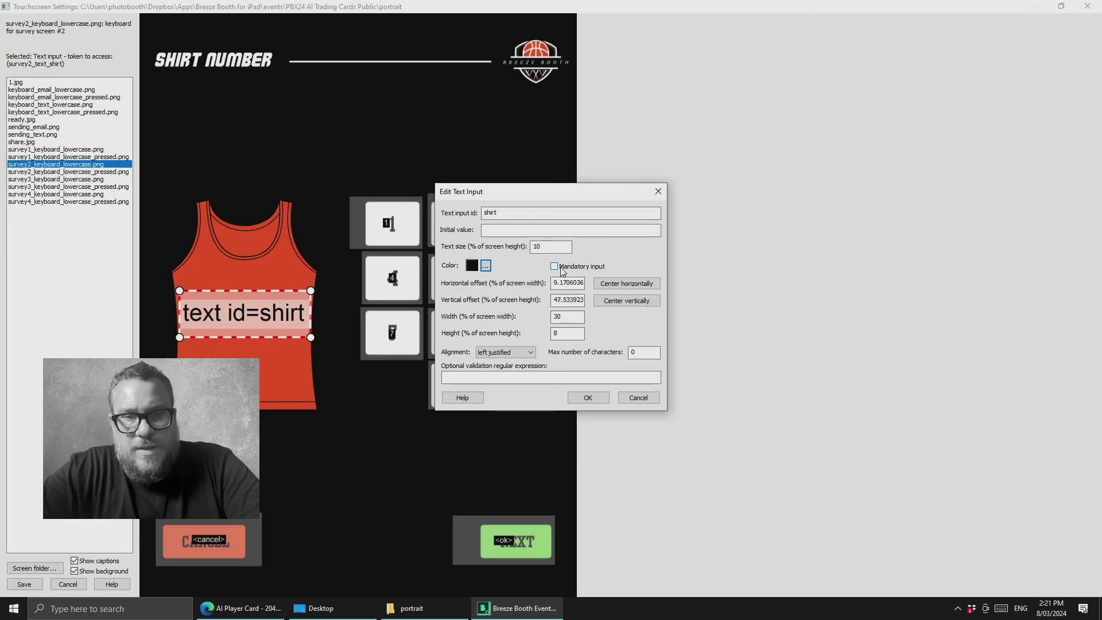
click(505, 352)
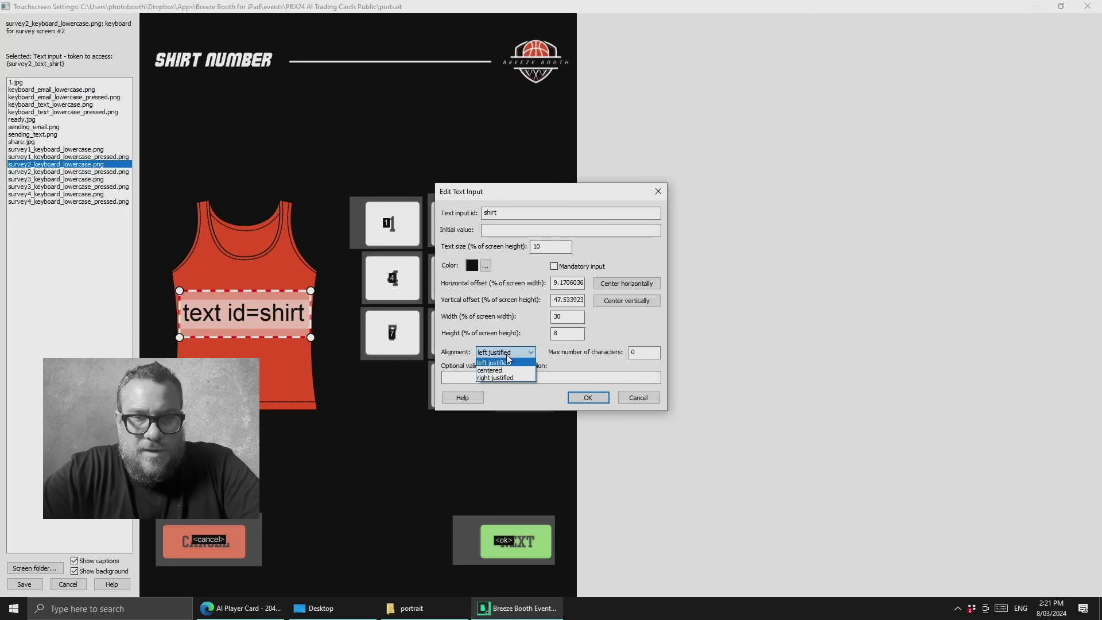
click(502, 371)
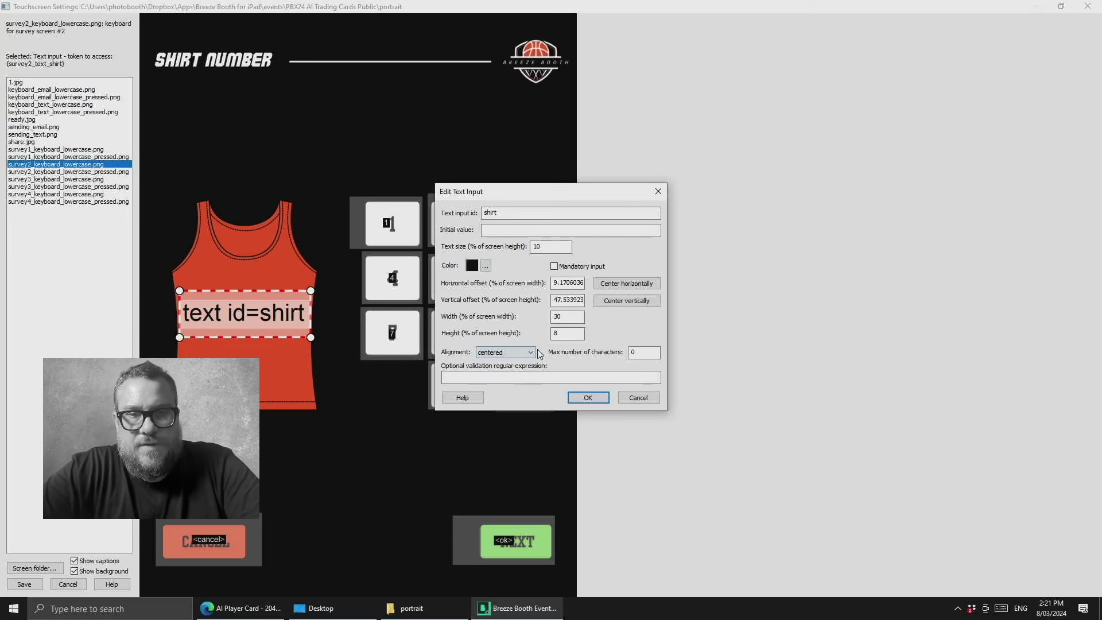
click(546, 380)
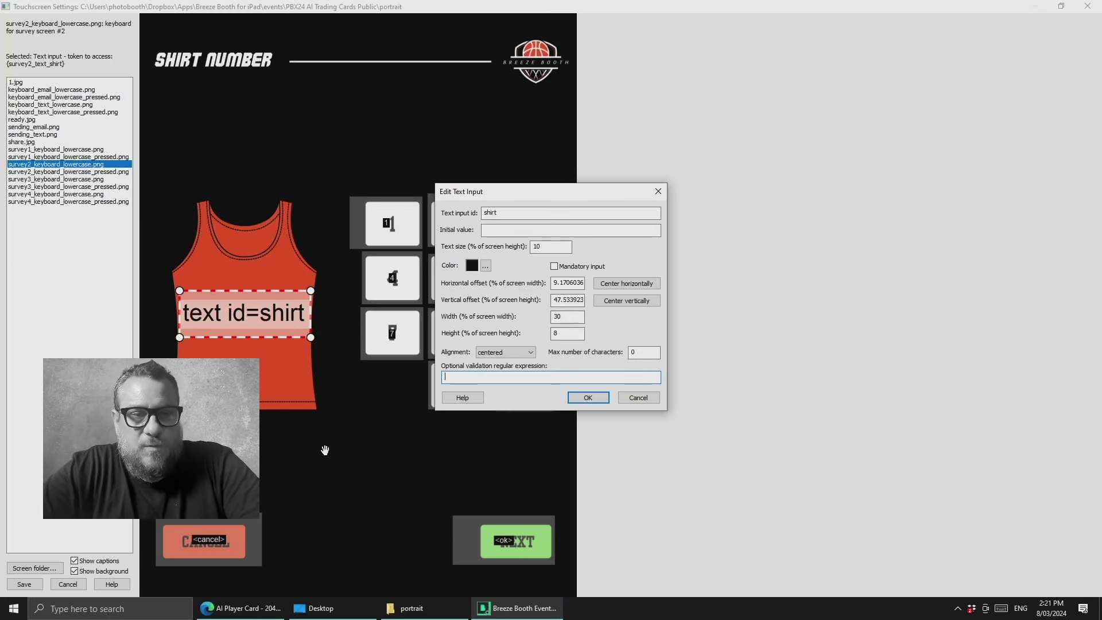
click(648, 351)
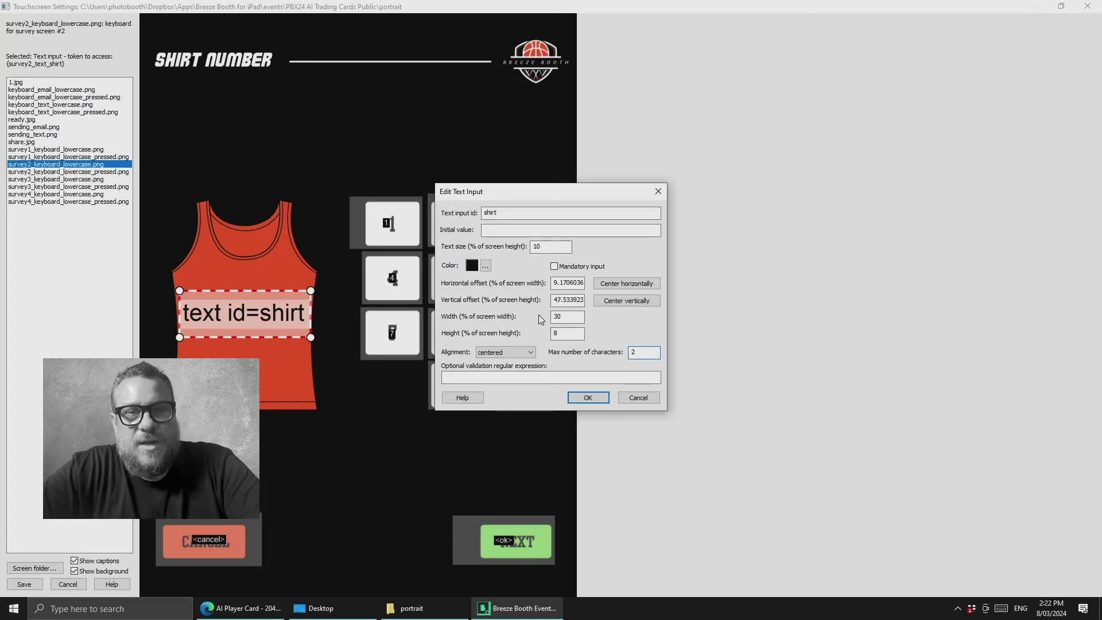
click(588, 397)
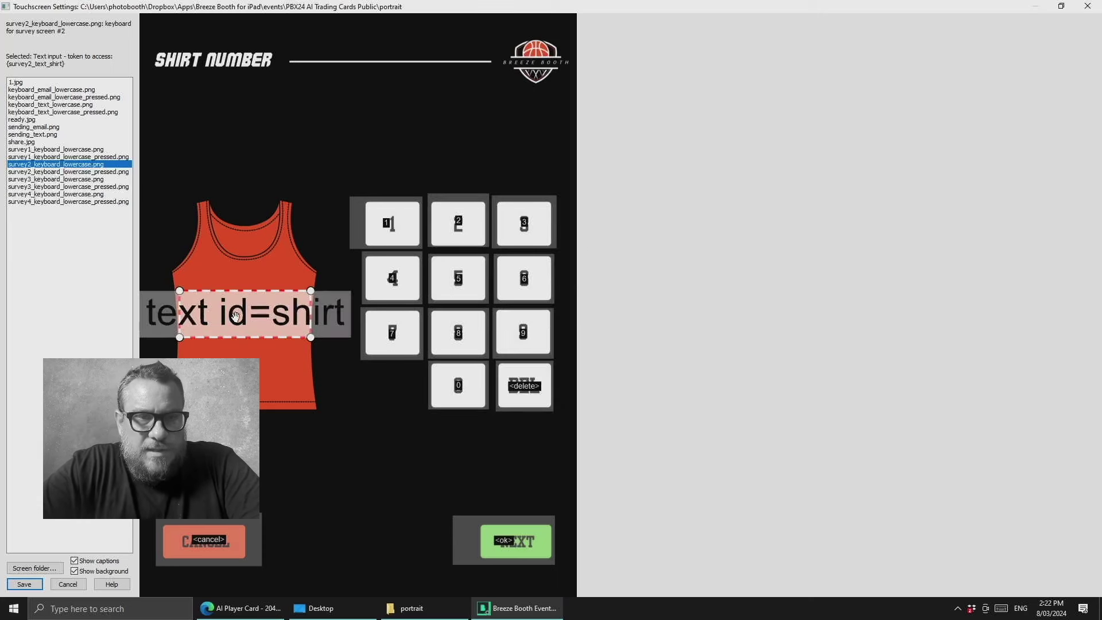
drag(235, 315, 233, 319)
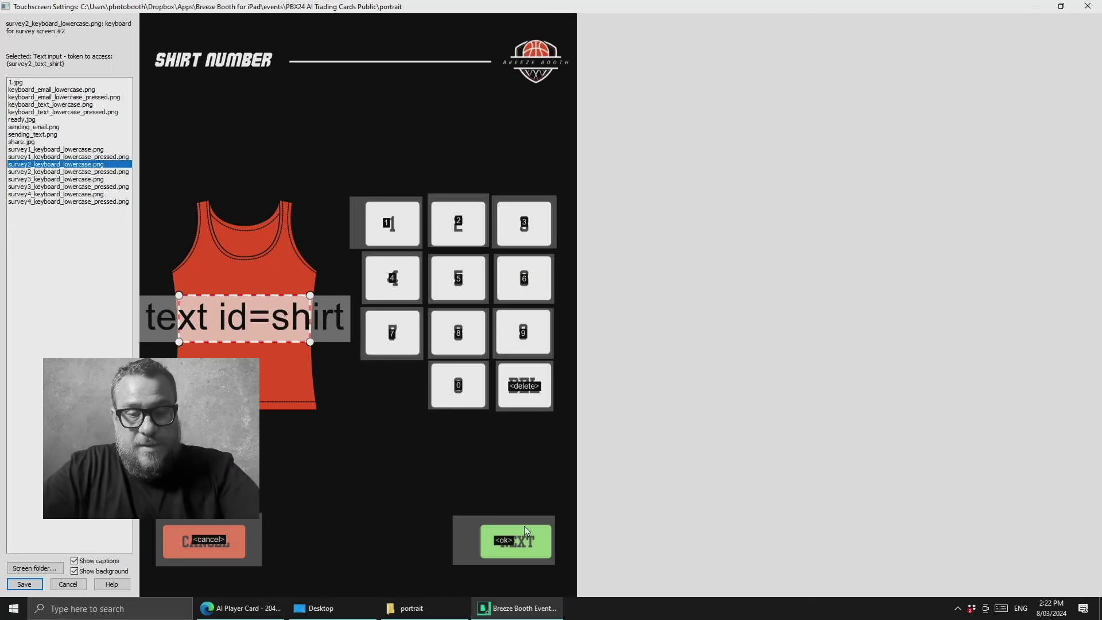
- Change the NEXT button's lower case action on survey1_keyboard_lowercase.png to <OK>
click(529, 544)
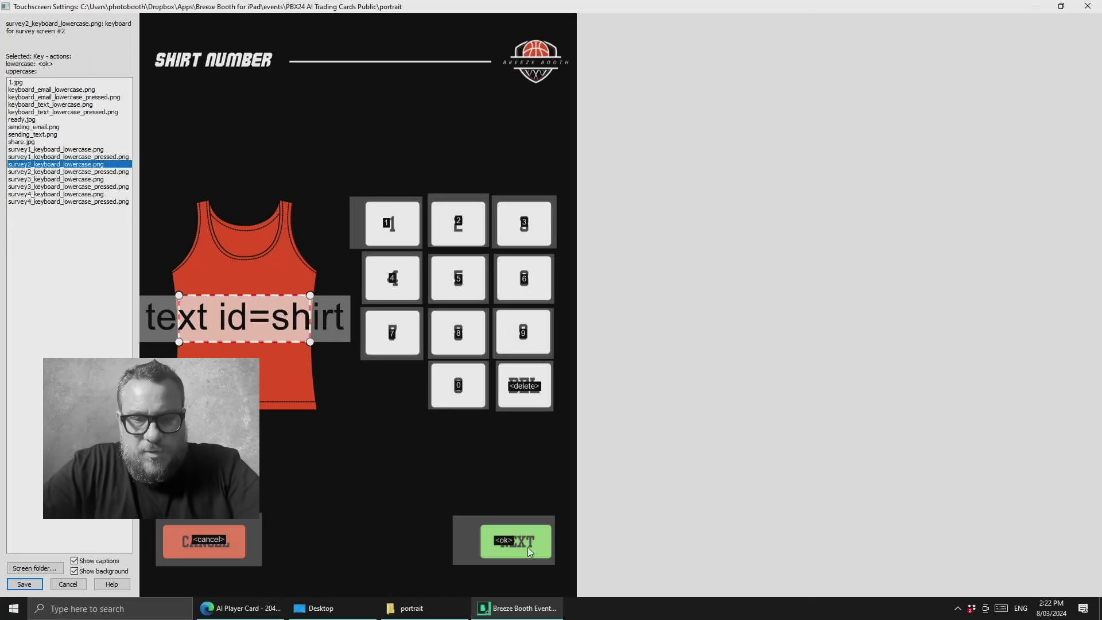
click(58, 150)
click(490, 517)
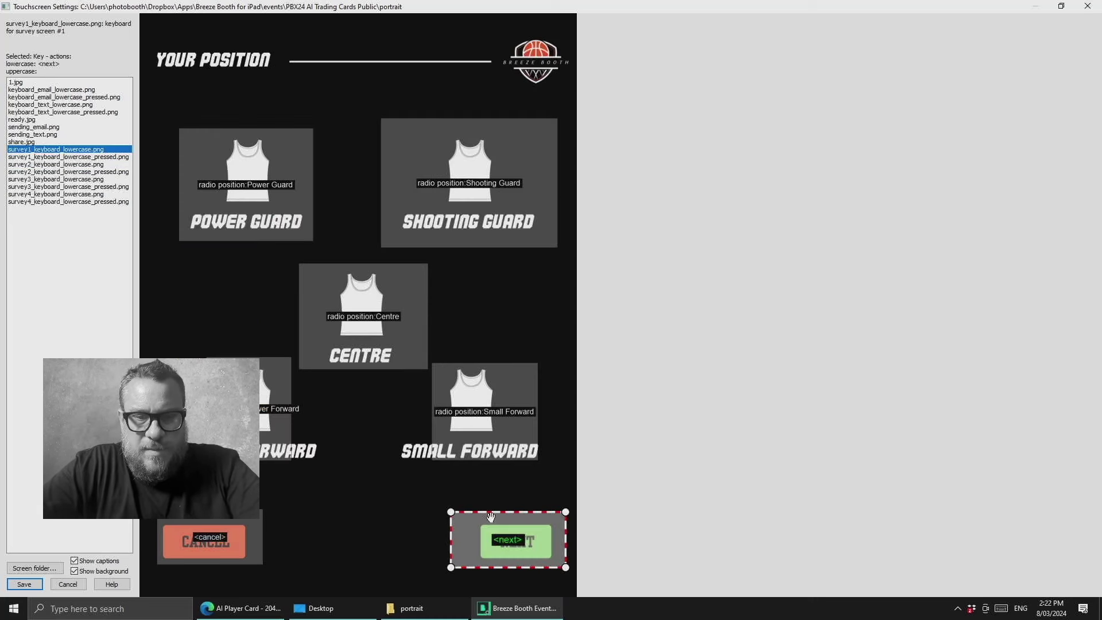
right_click(490, 517)
click(531, 443)
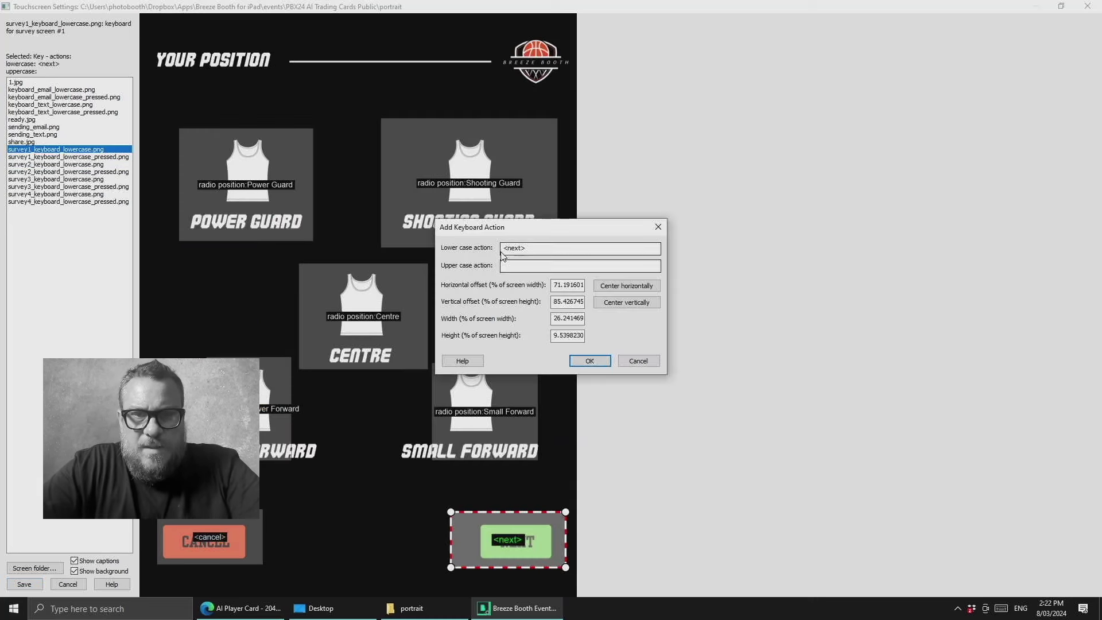
click(521, 249)
key(BackSpace)
key(BackSpace)
key(BackSpace)
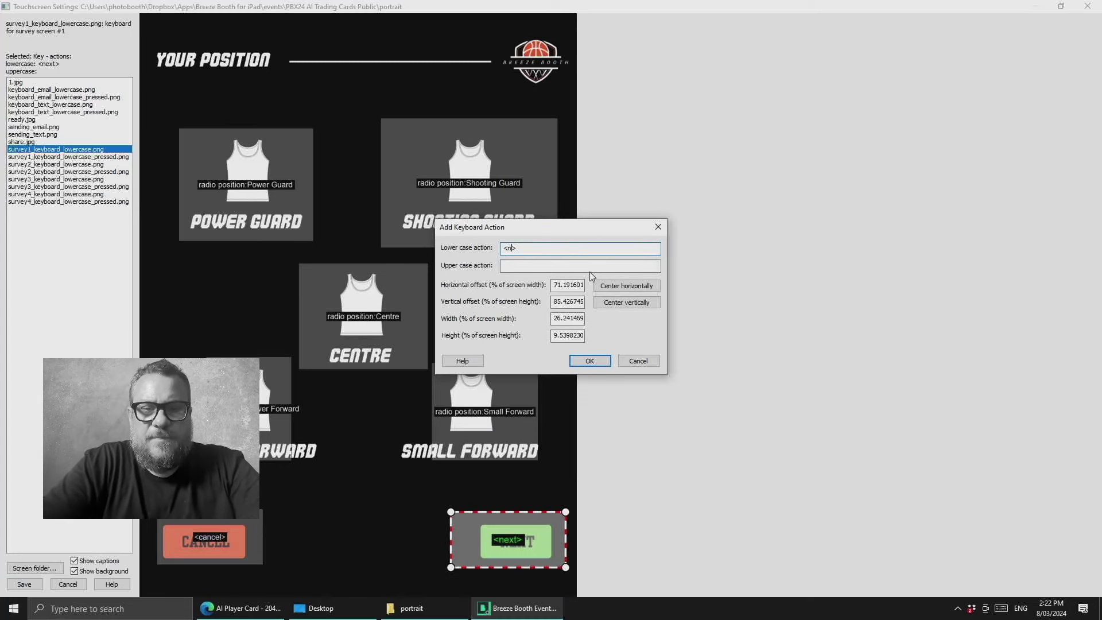
key(BackSpace)
text(OK)
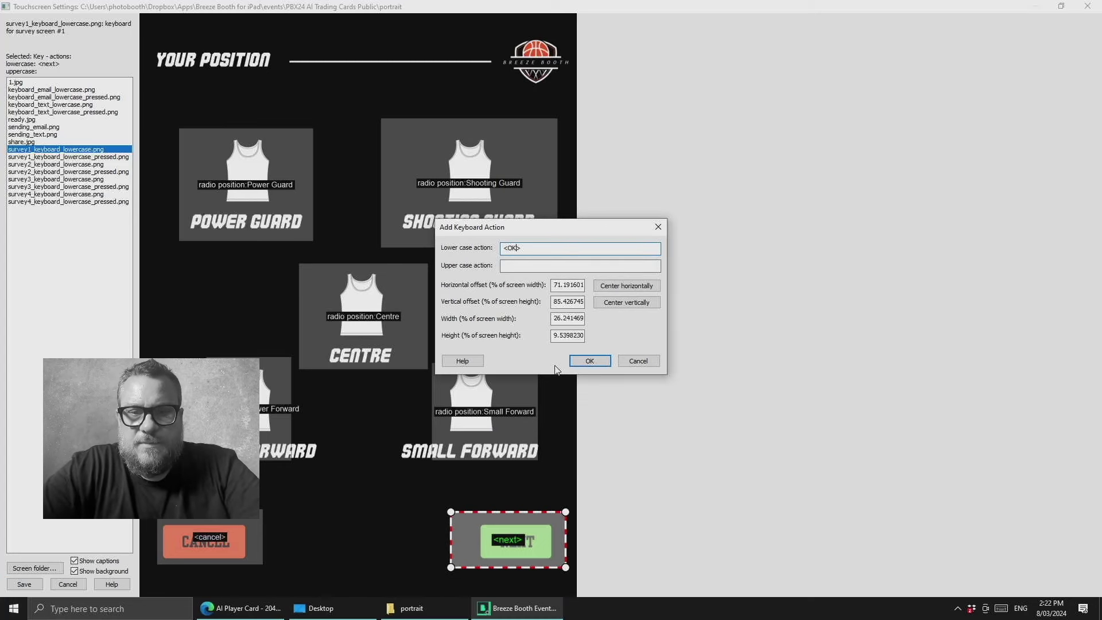
click(591, 361)
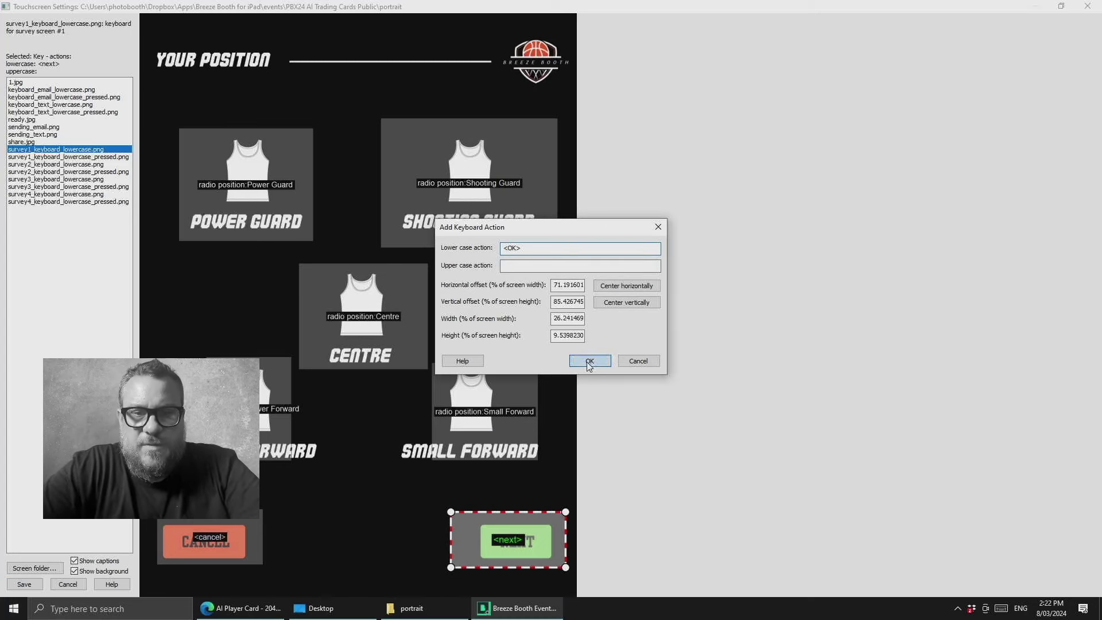
click(417, 526)
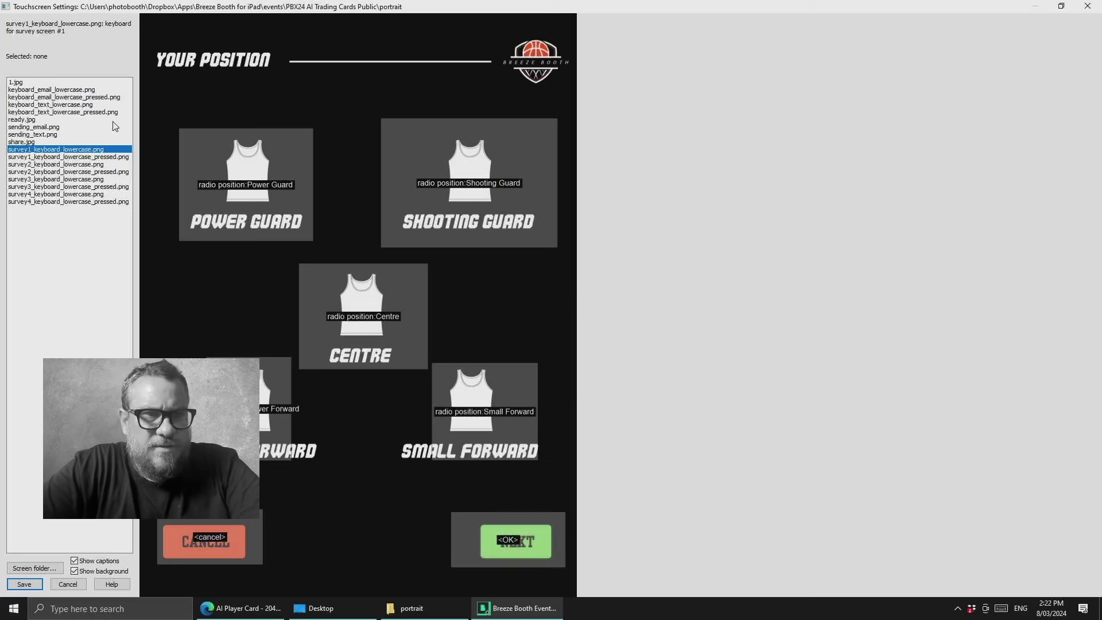
- On survey2_keyboard_lowercase_pressed.png, move the <delete> key area off the DEL button and fit it back over it
click(60, 174)
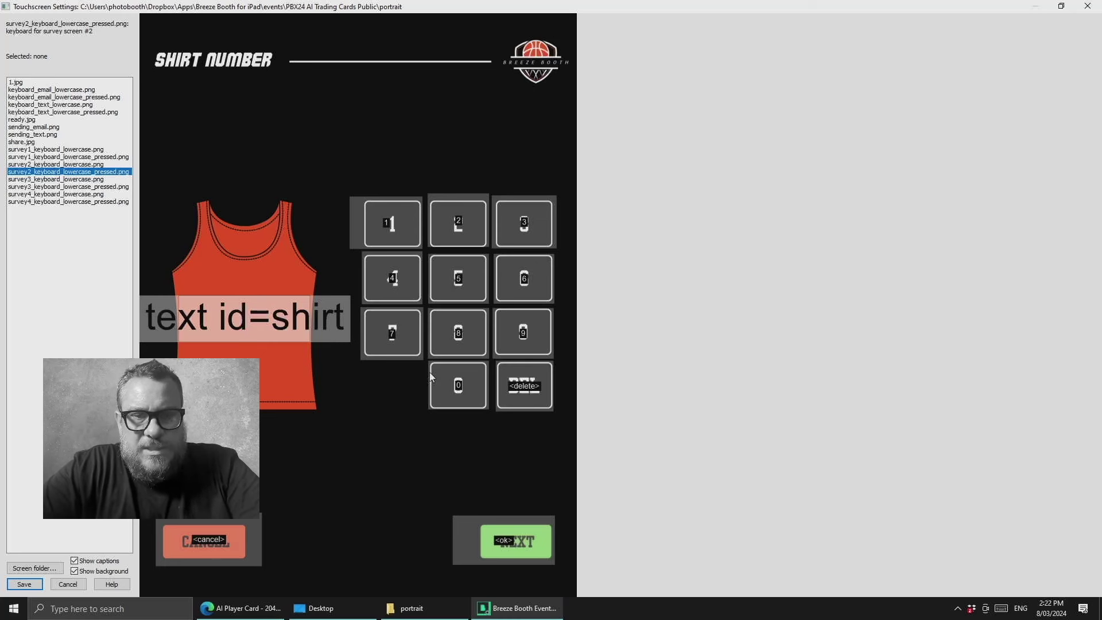
drag(535, 384, 527, 432)
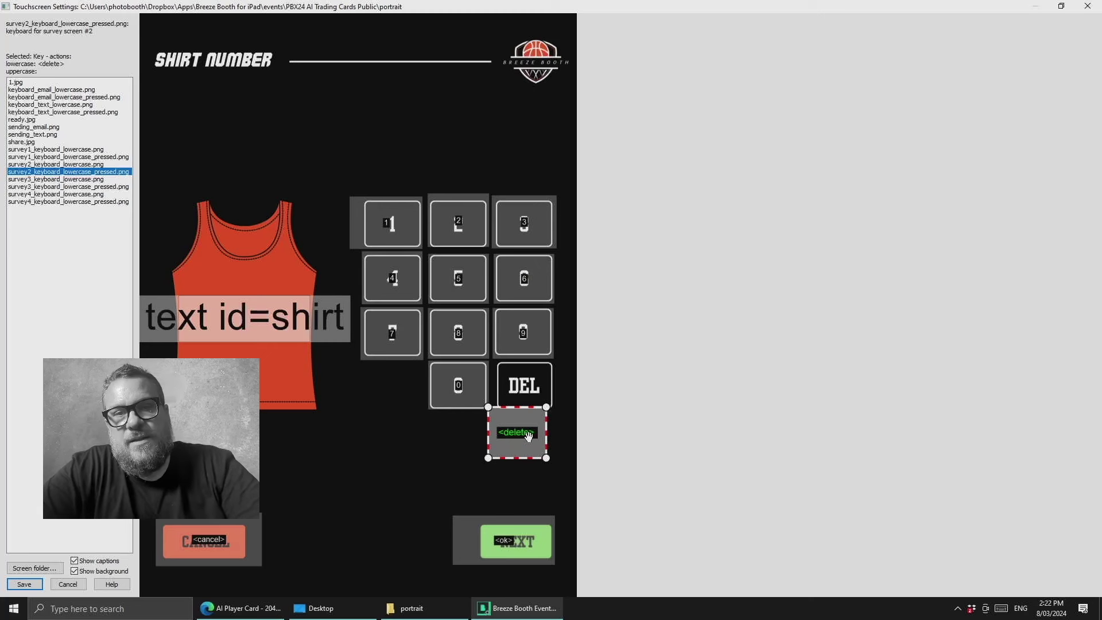
drag(516, 434, 523, 389)
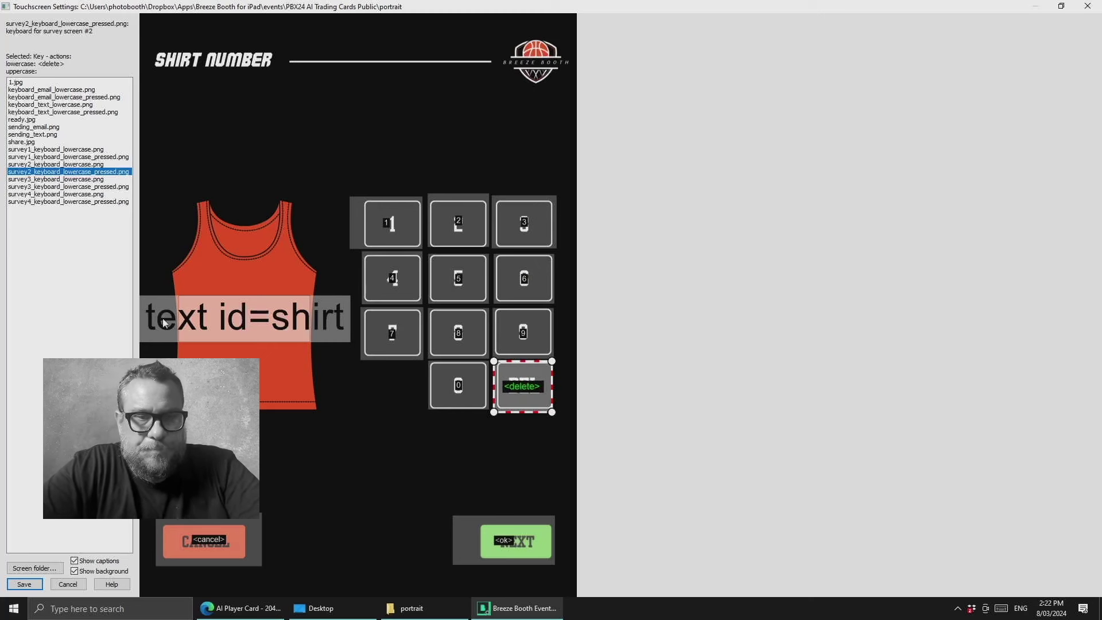
- Review the 1 key, the space key and the name text input's settings on survey3_keyboard_lowercase_pressed.png
click(63, 187)
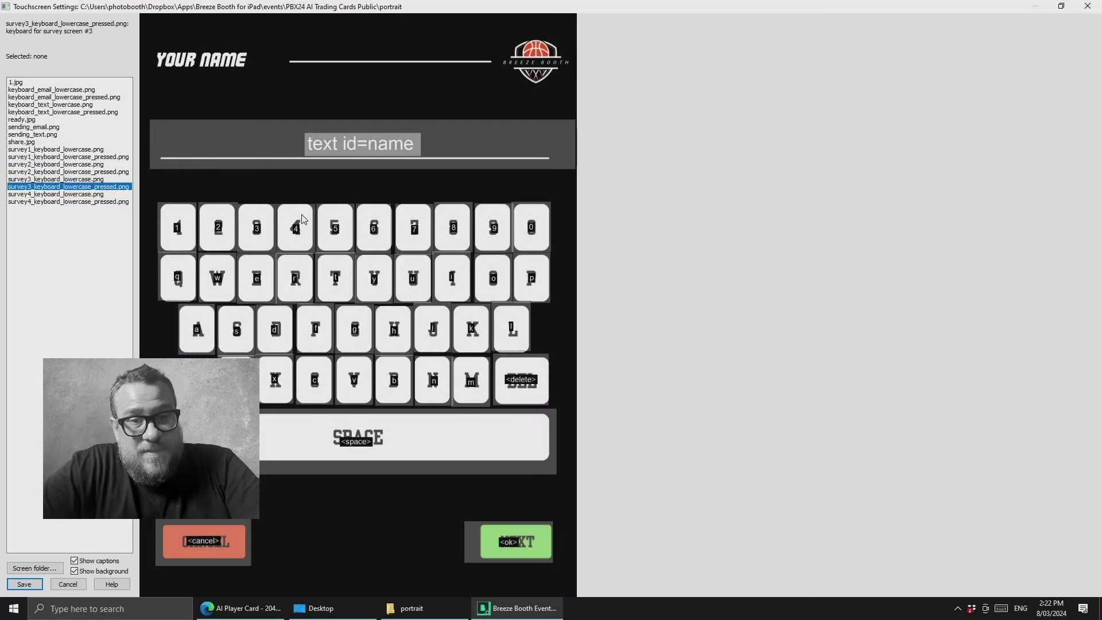
mouse_move(187, 237)
mouse_down()
mouse_move(187, 181)
mouse_move(185, 231)
mouse_up()
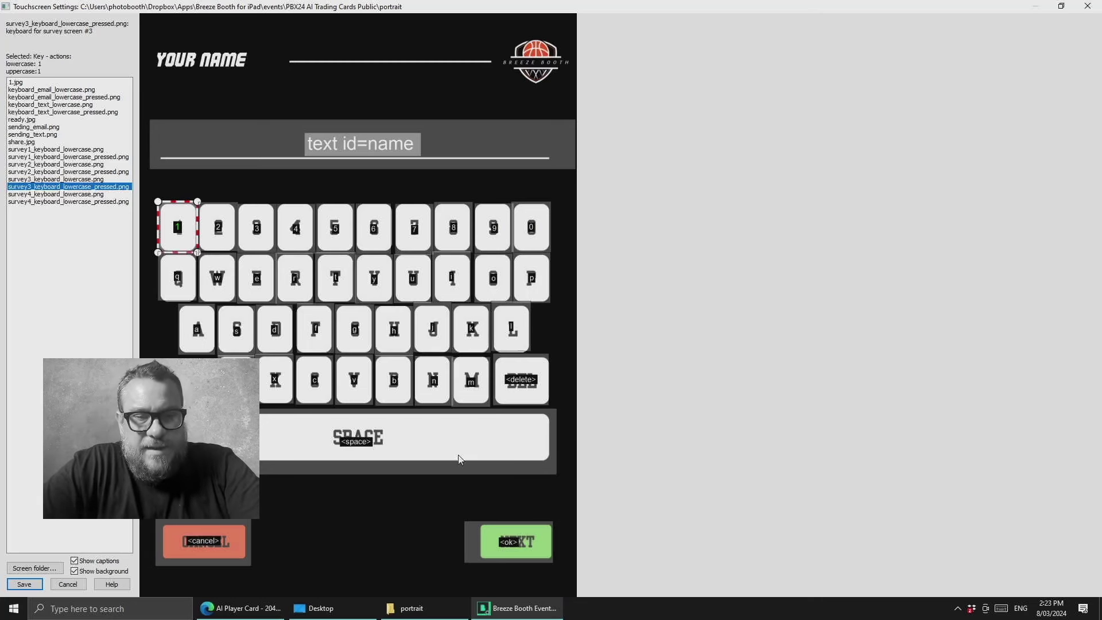
click(387, 436)
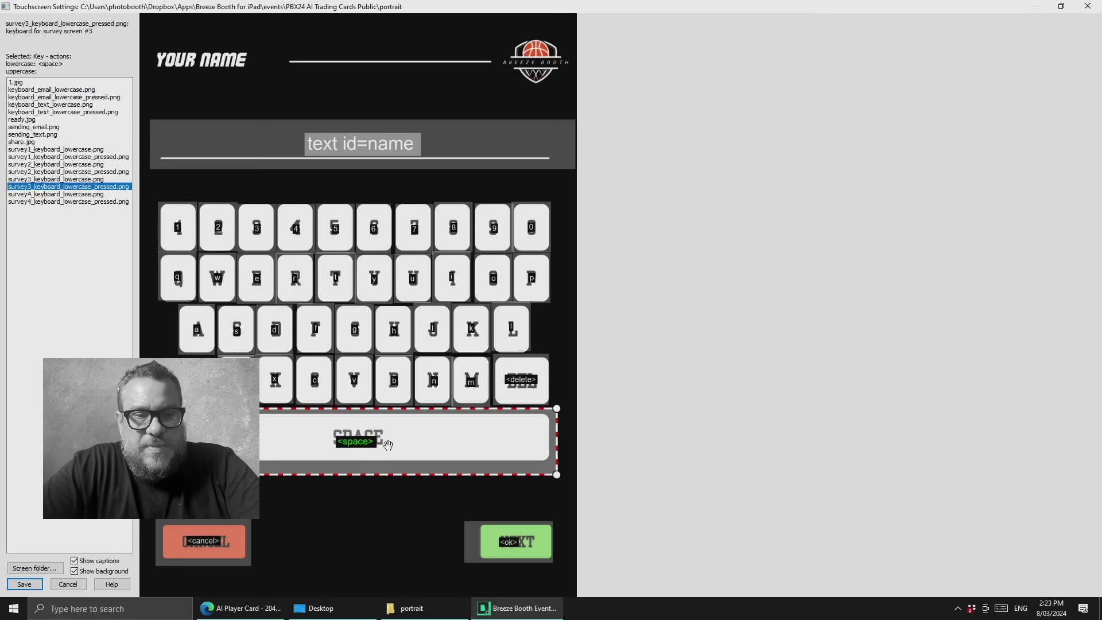
click(374, 138)
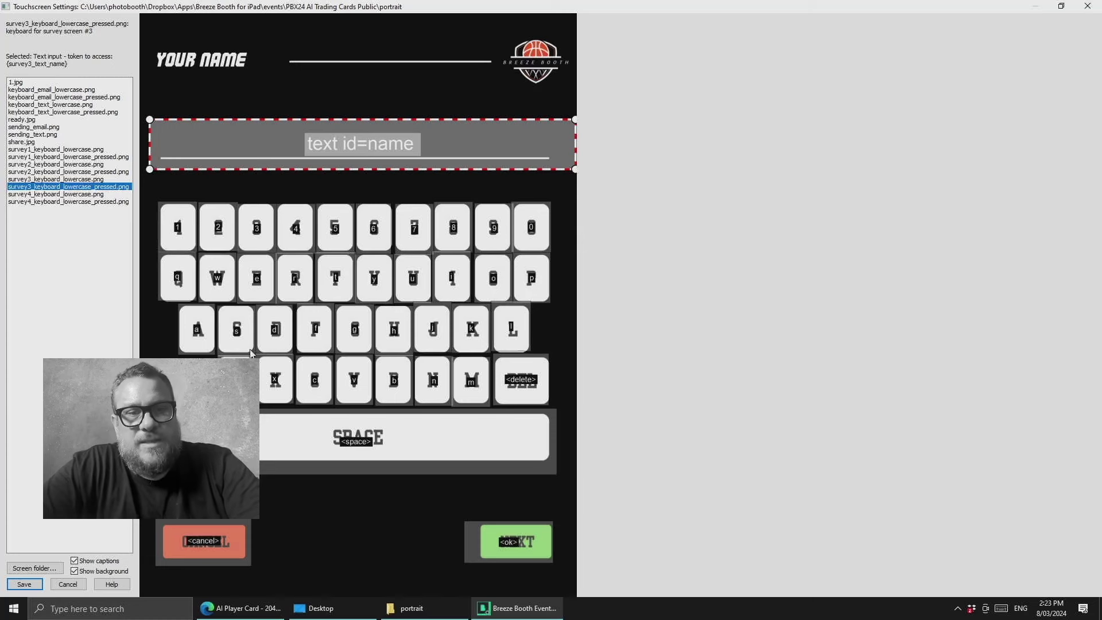
right_click(328, 140)
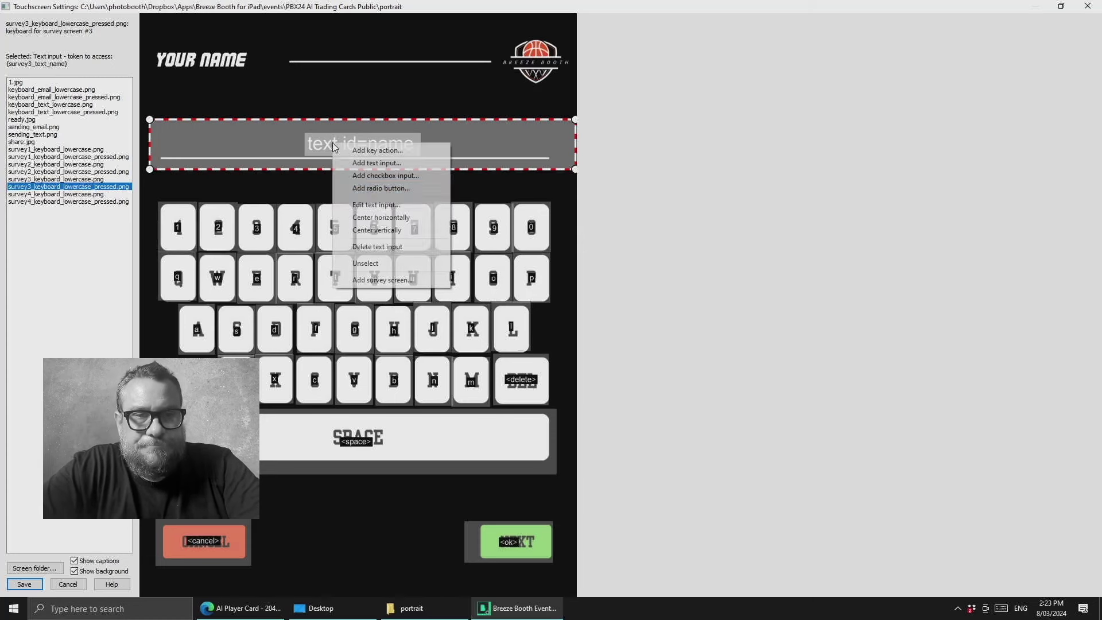
click(383, 201)
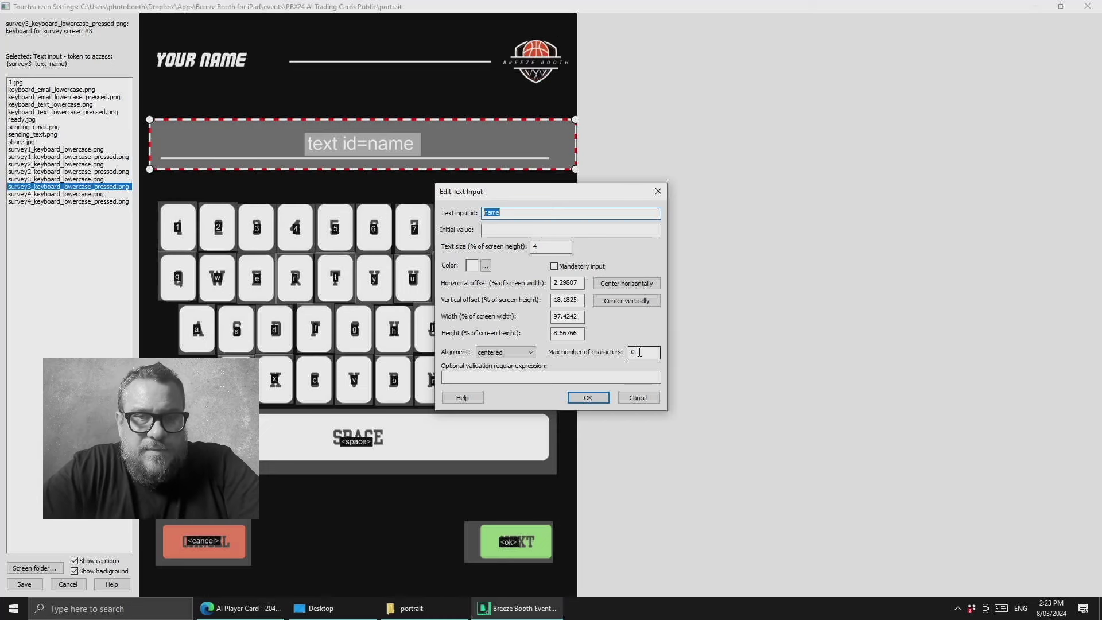
double_click(556, 246)
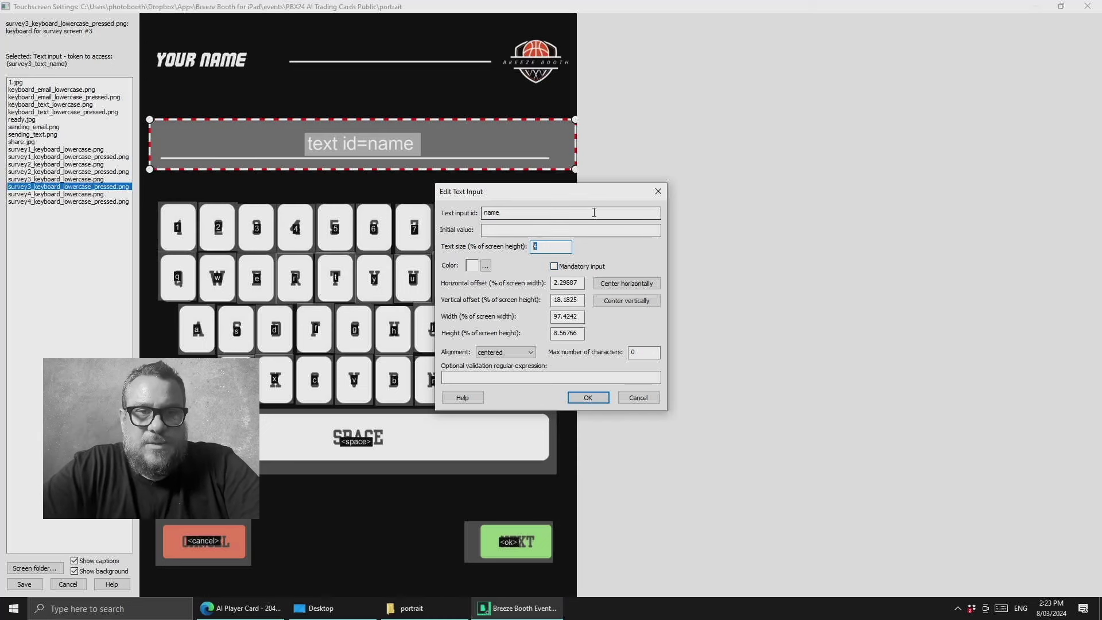
click(593, 398)
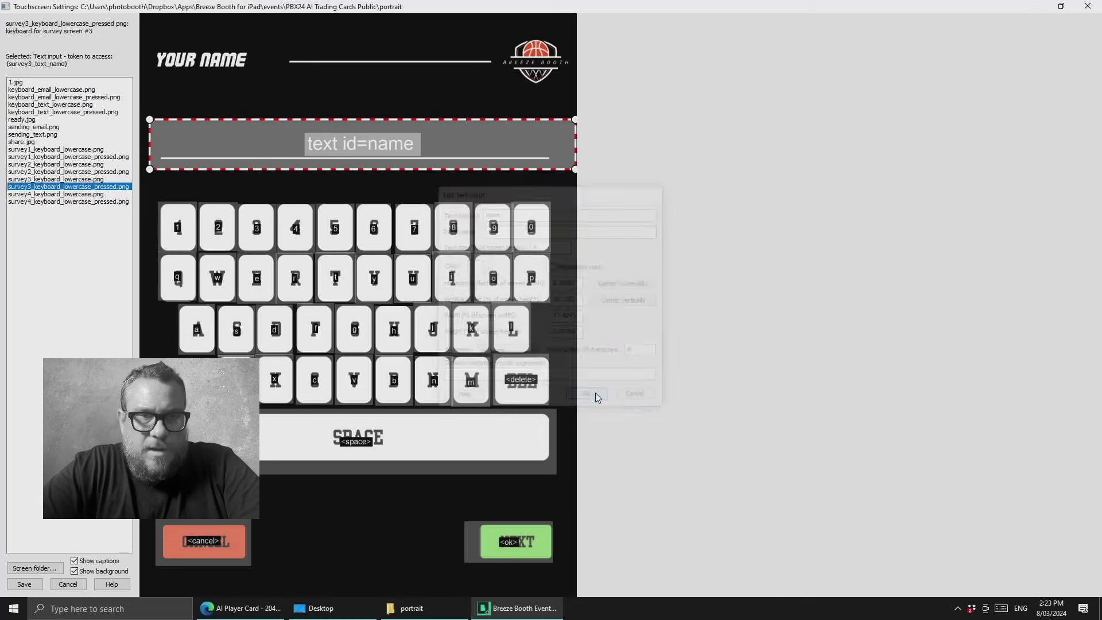
- Review the existing gender and skin radio buttons on survey4_keyboard_lowercase.png
key(Down)
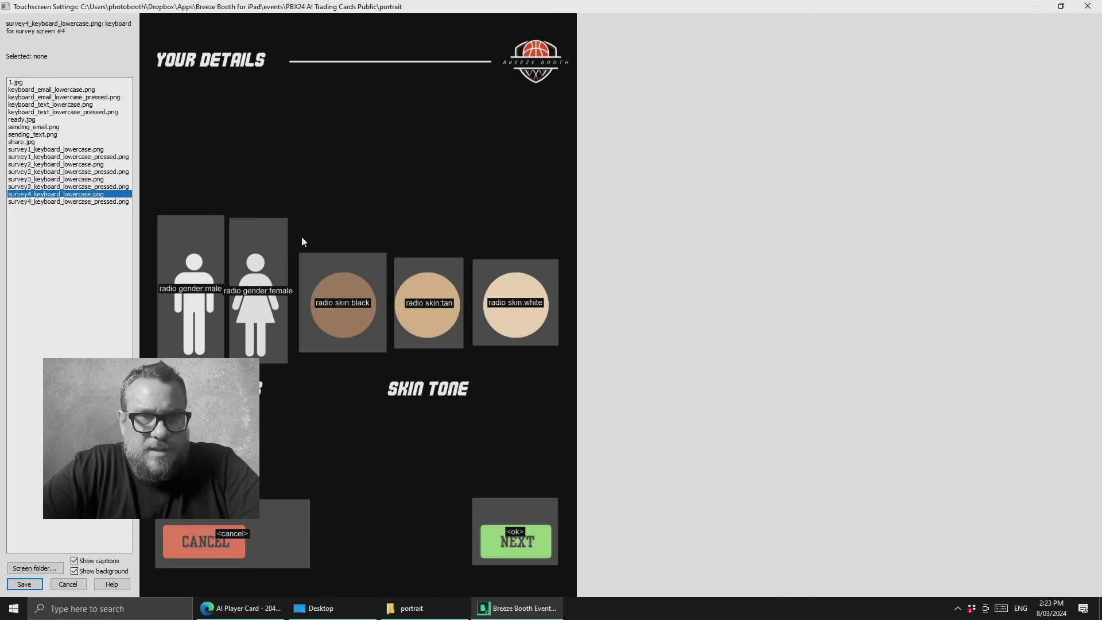
click(186, 277)
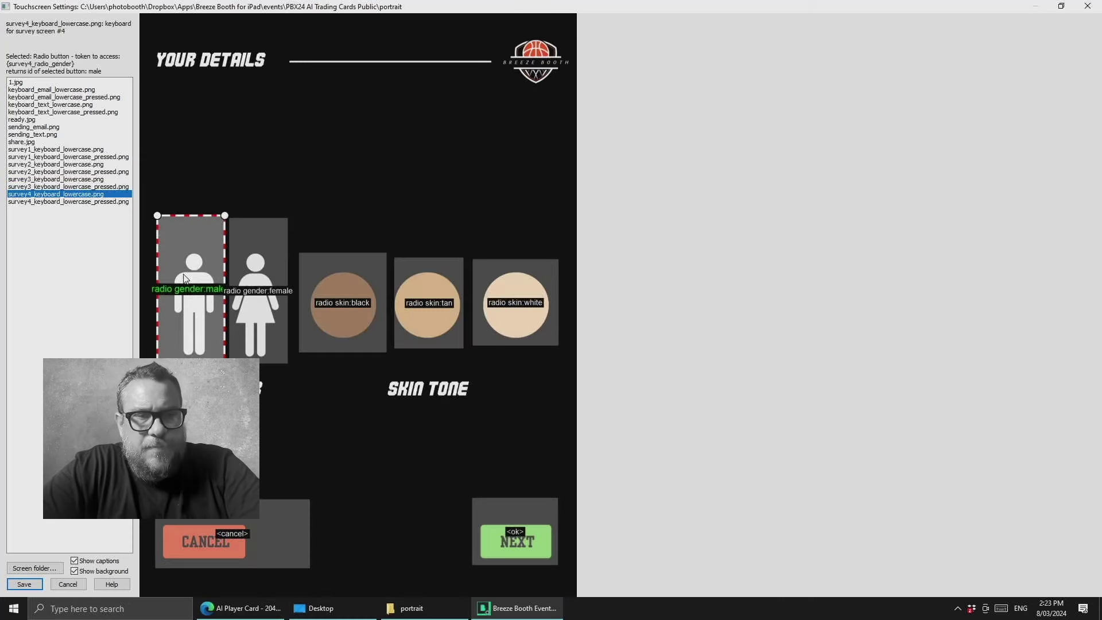
drag(186, 283, 183, 277)
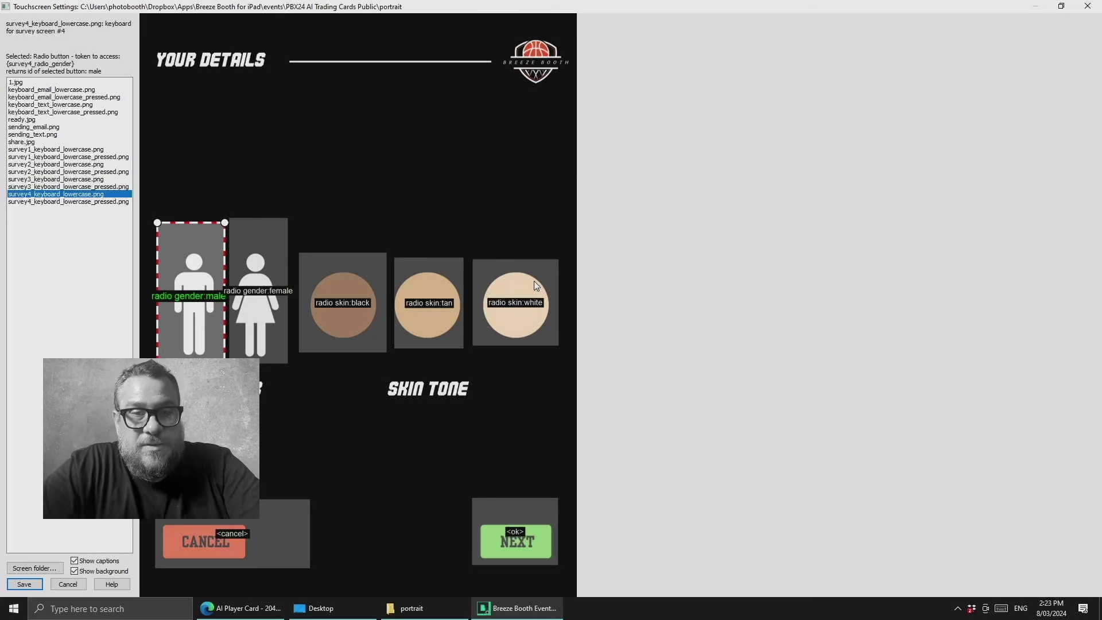
click(263, 290)
click(188, 301)
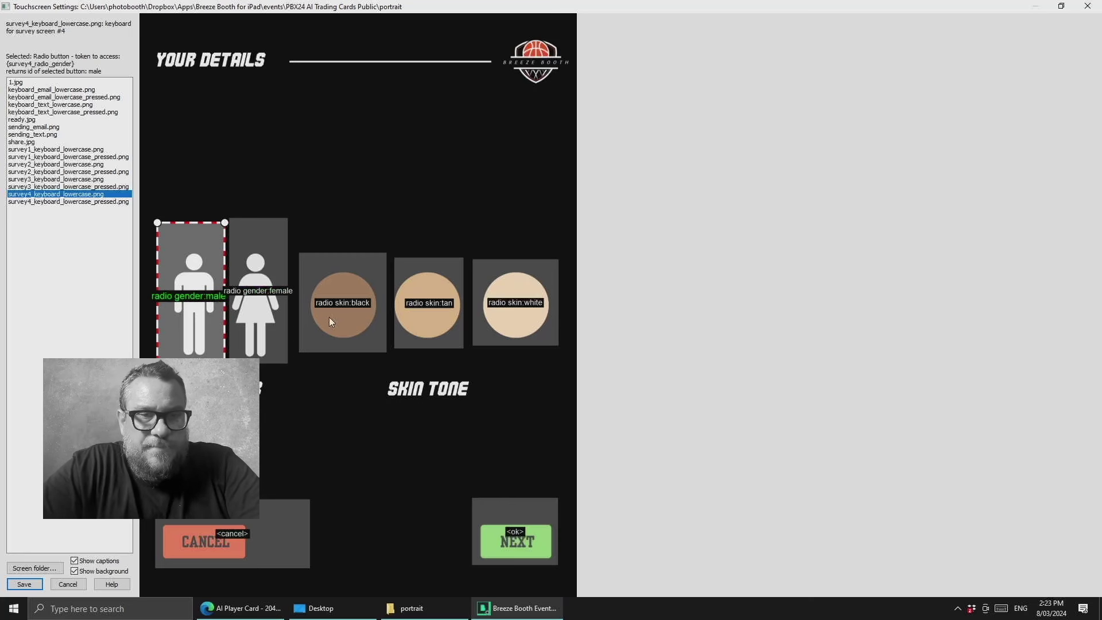
click(332, 316)
click(431, 319)
click(488, 267)
click(484, 248)
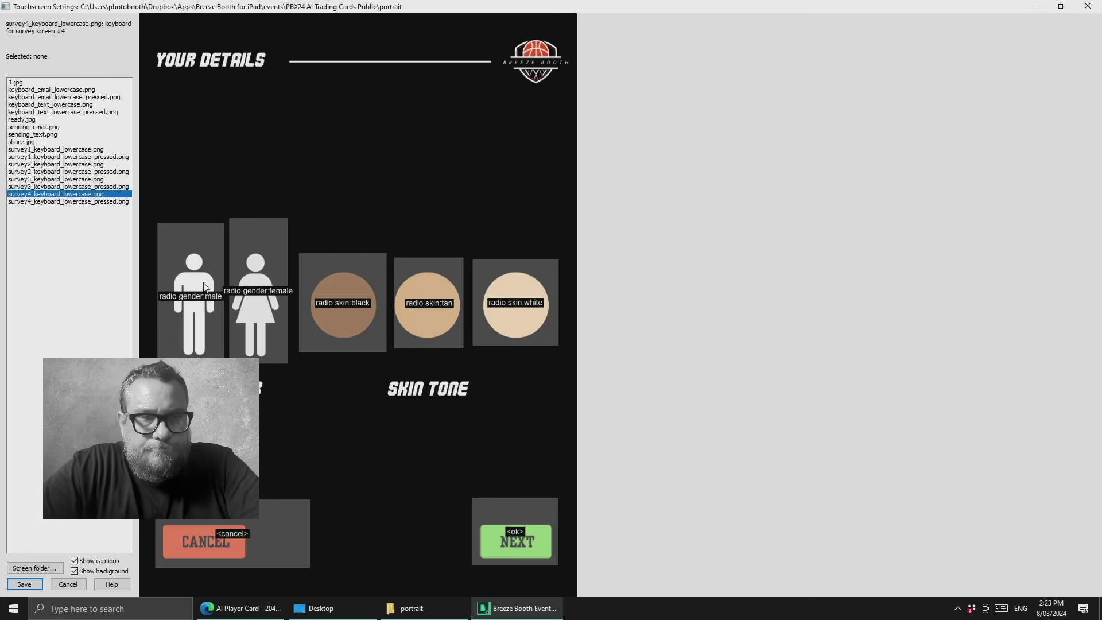
- Delete the male and female gender radio buttons from survey4_keyboard_lowercase.png
click(185, 295)
right_click(185, 292)
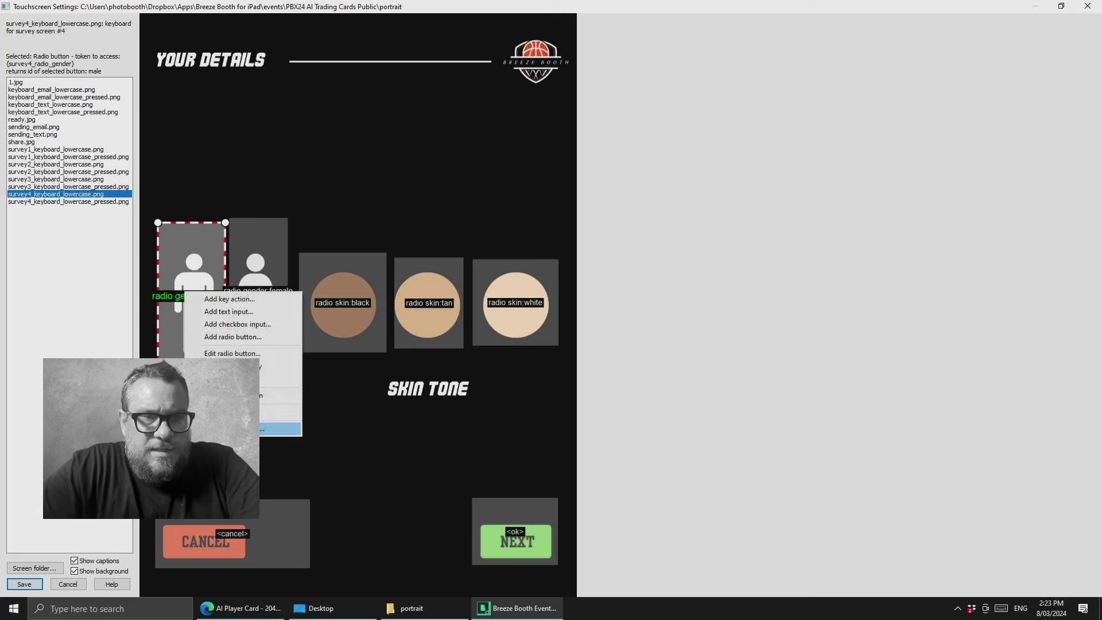
click(281, 411)
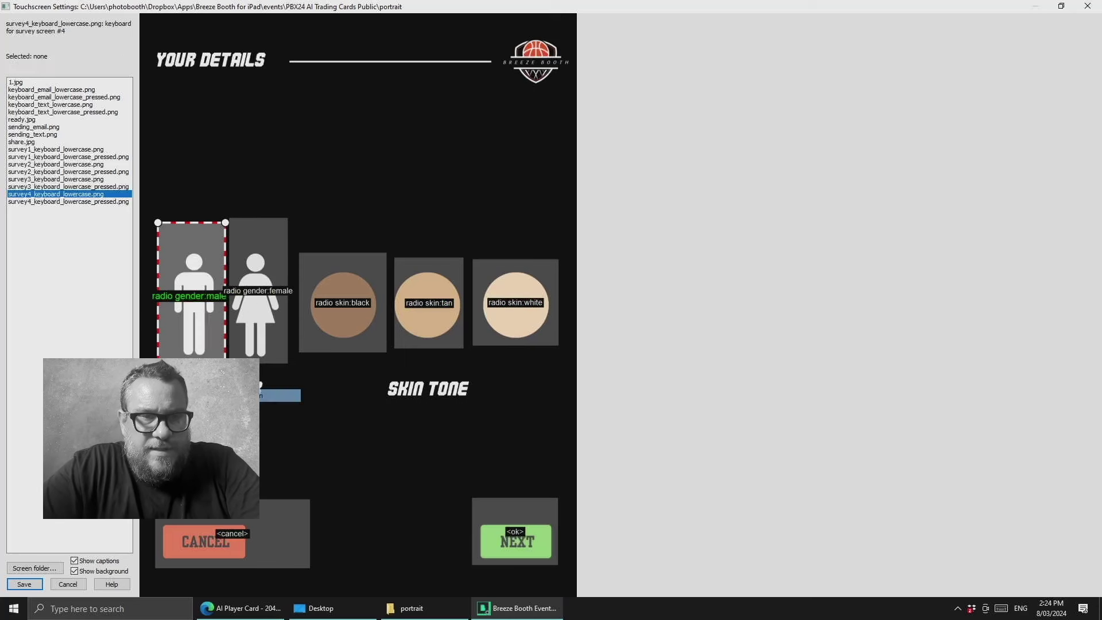
click(258, 261)
right_click(251, 308)
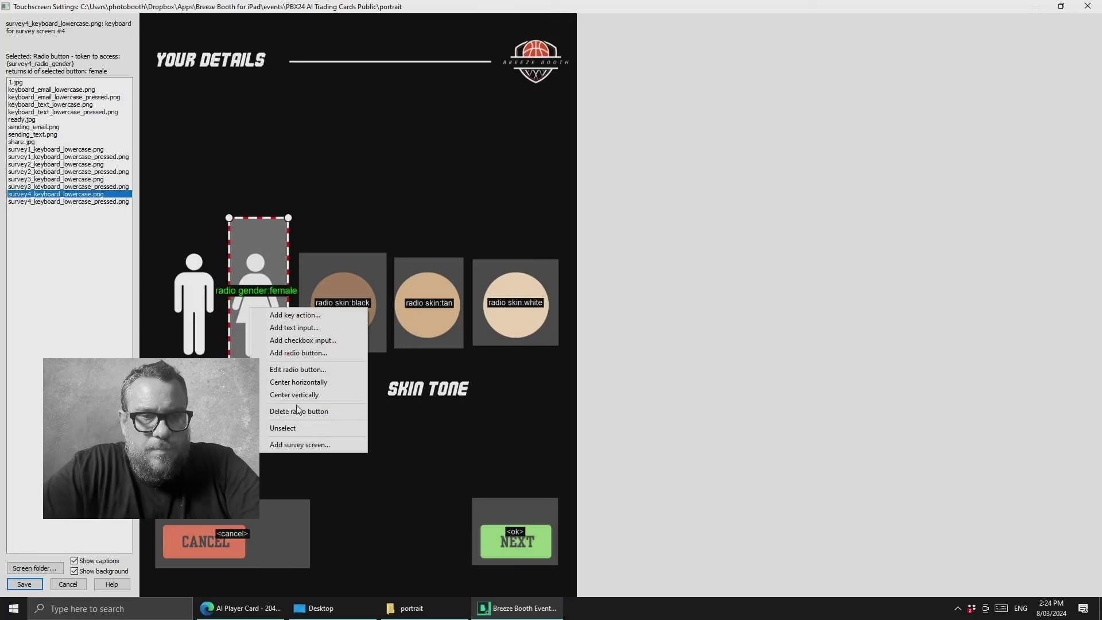
click(283, 428)
- Delete the black, tan and white skin radio buttons from the YOUR DETAILS screen
click(348, 321)
right_click(351, 324)
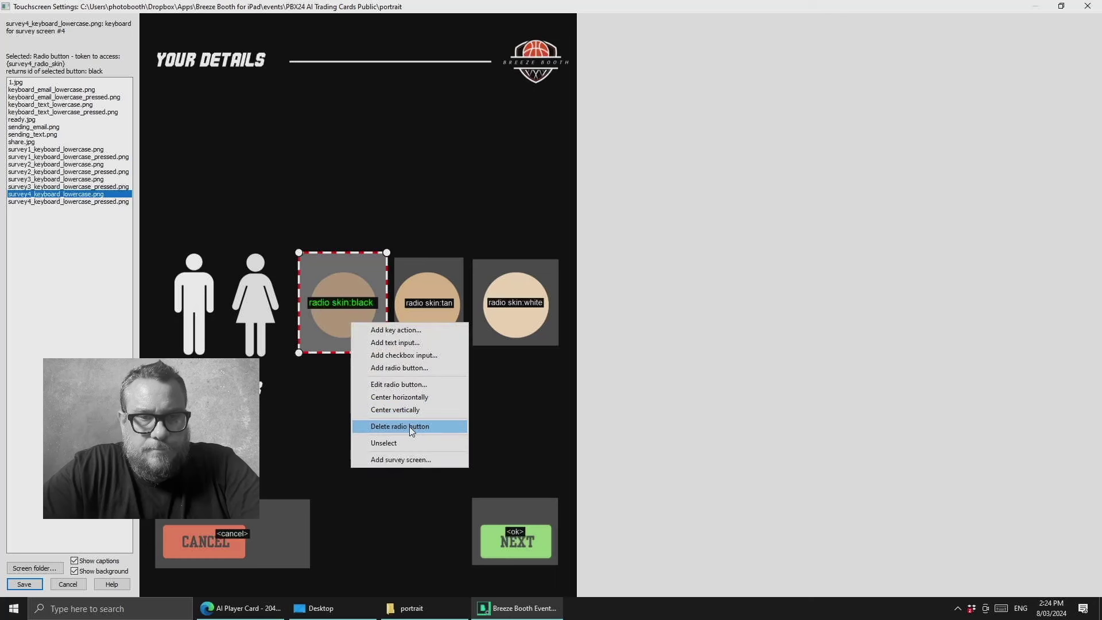
click(408, 425)
click(428, 320)
right_click(427, 329)
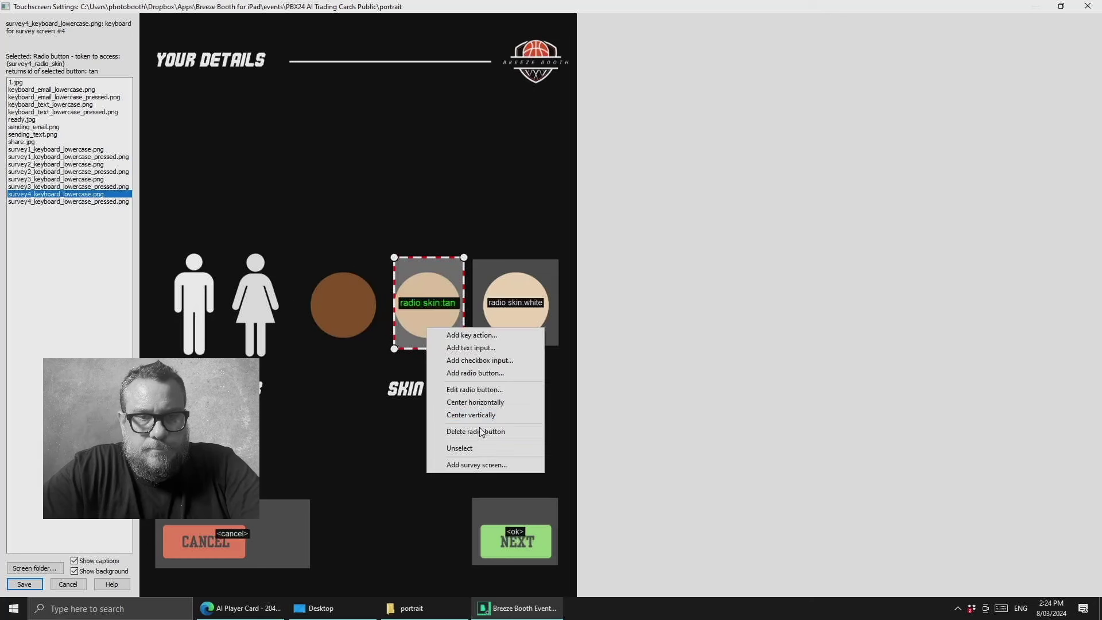
click(468, 429)
click(513, 315)
right_click(513, 321)
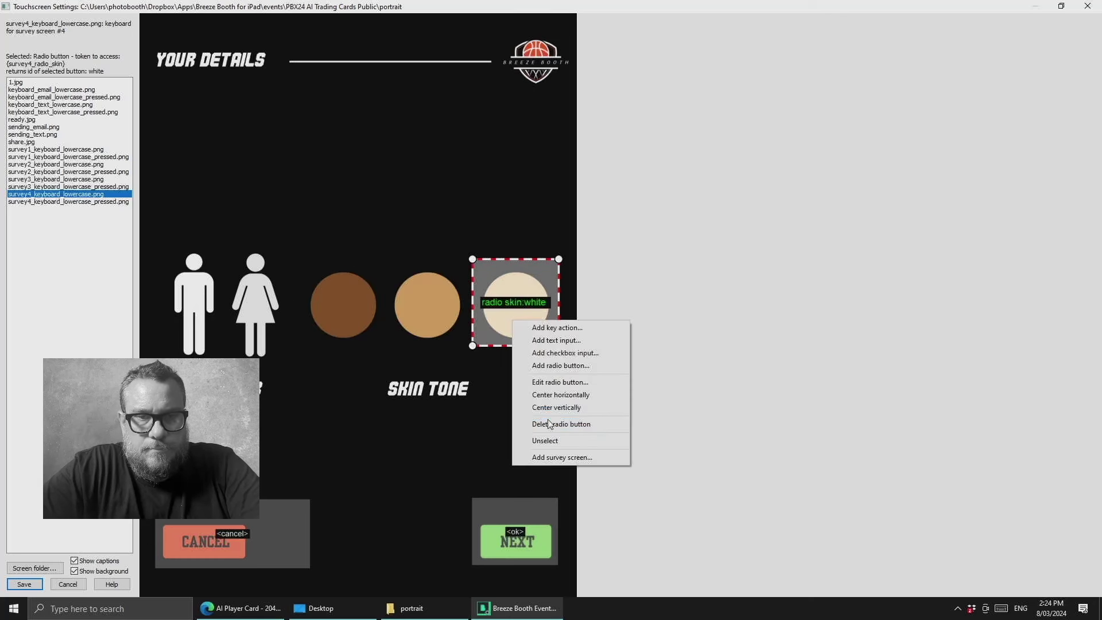
click(559, 423)
- Add a radio button with group gender and id male, and fit its area over the male figure
right_click(253, 202)
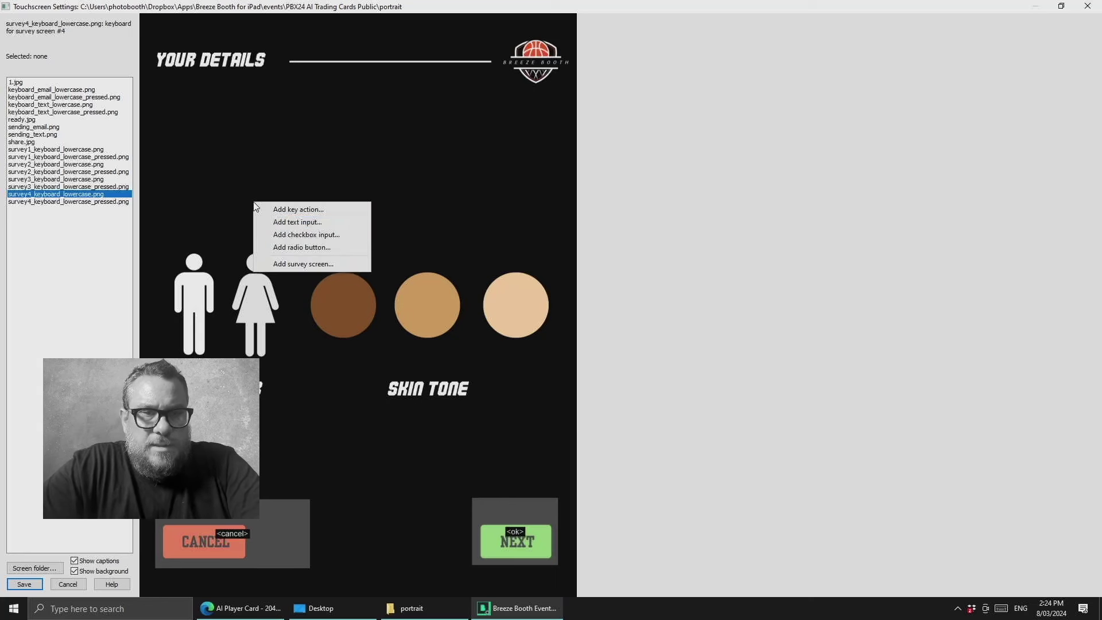
click(312, 247)
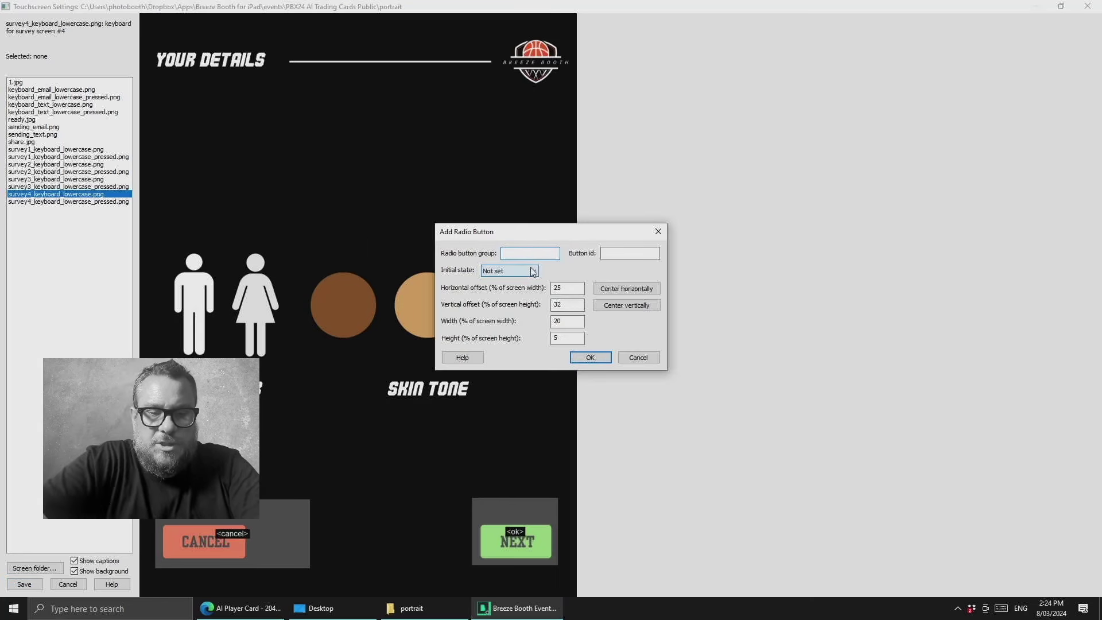
text(gender)
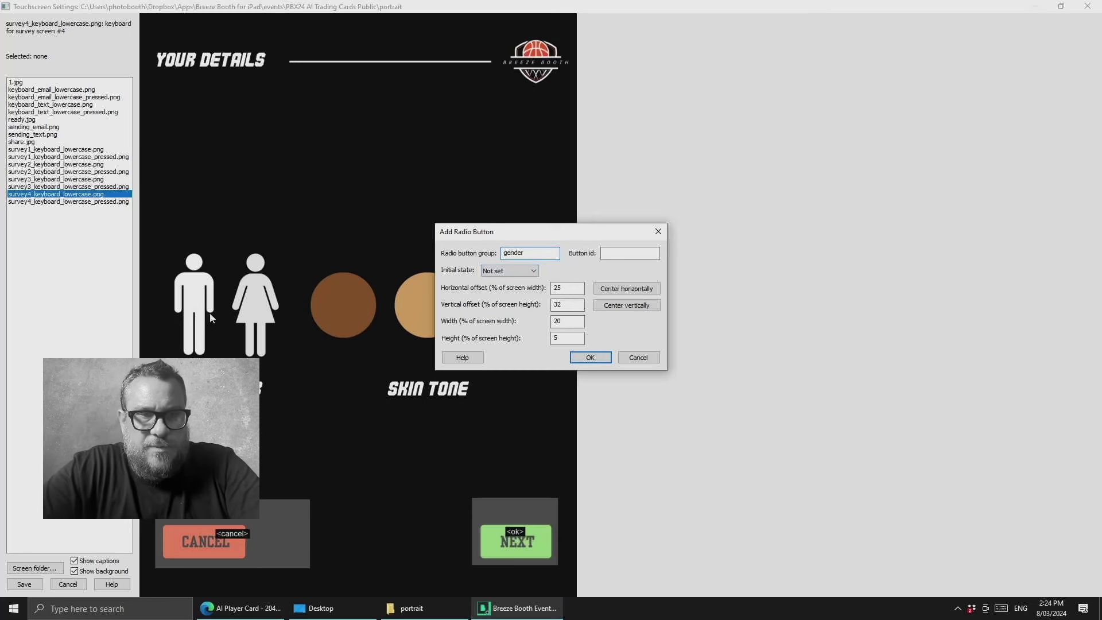
click(613, 255)
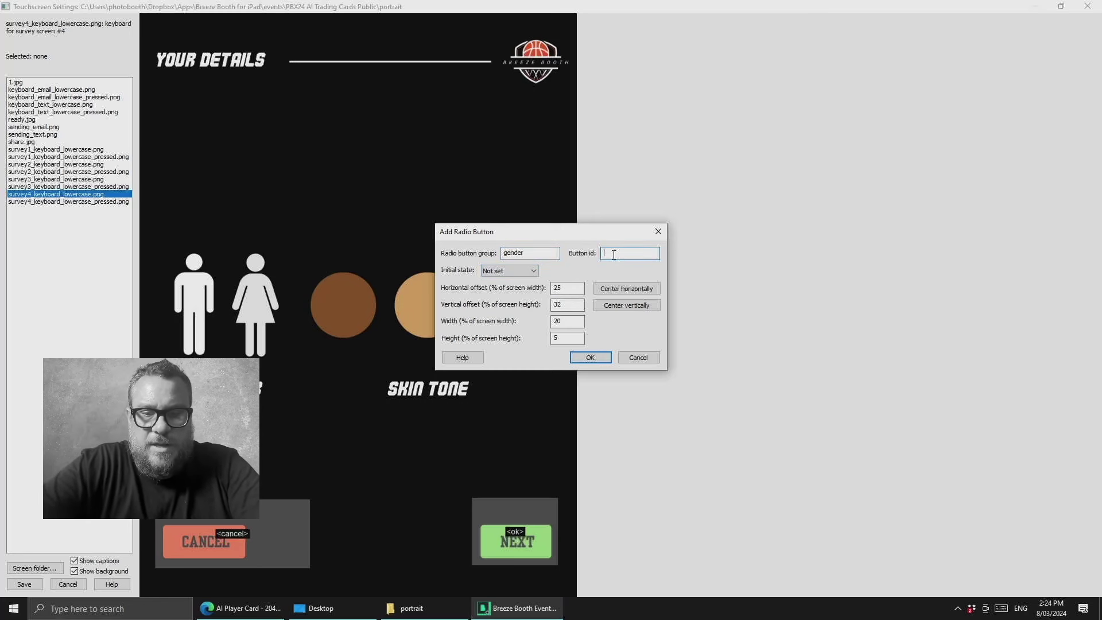
text(male)
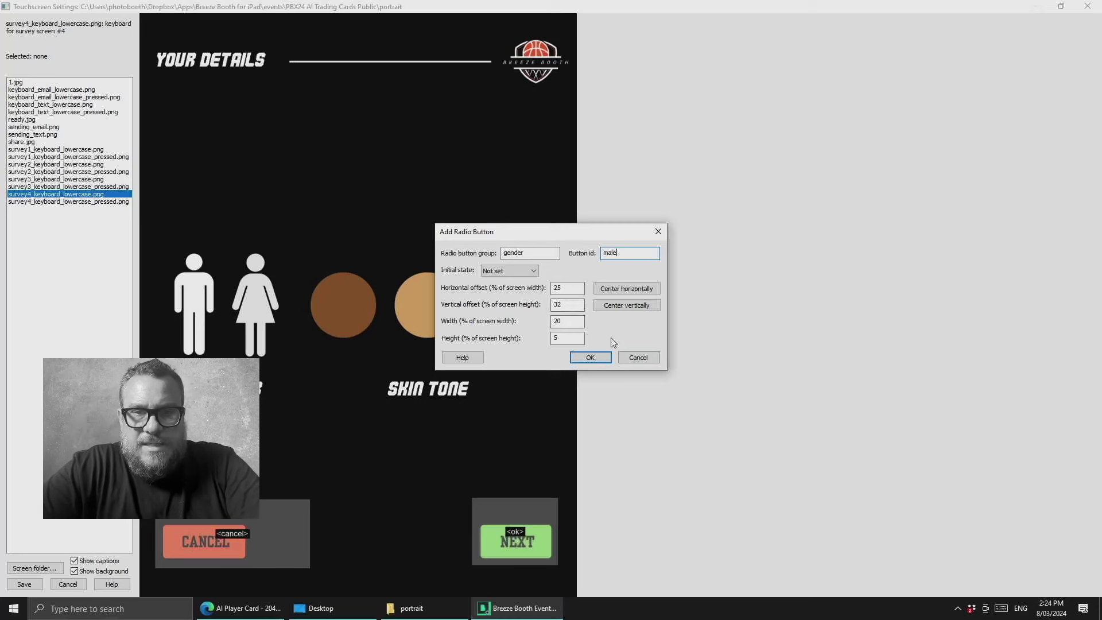
click(590, 357)
drag(272, 213, 183, 248)
drag(247, 266, 225, 362)
- Add a radio button with group gender and id female, and fit its area over the female figure
right_click(283, 203)
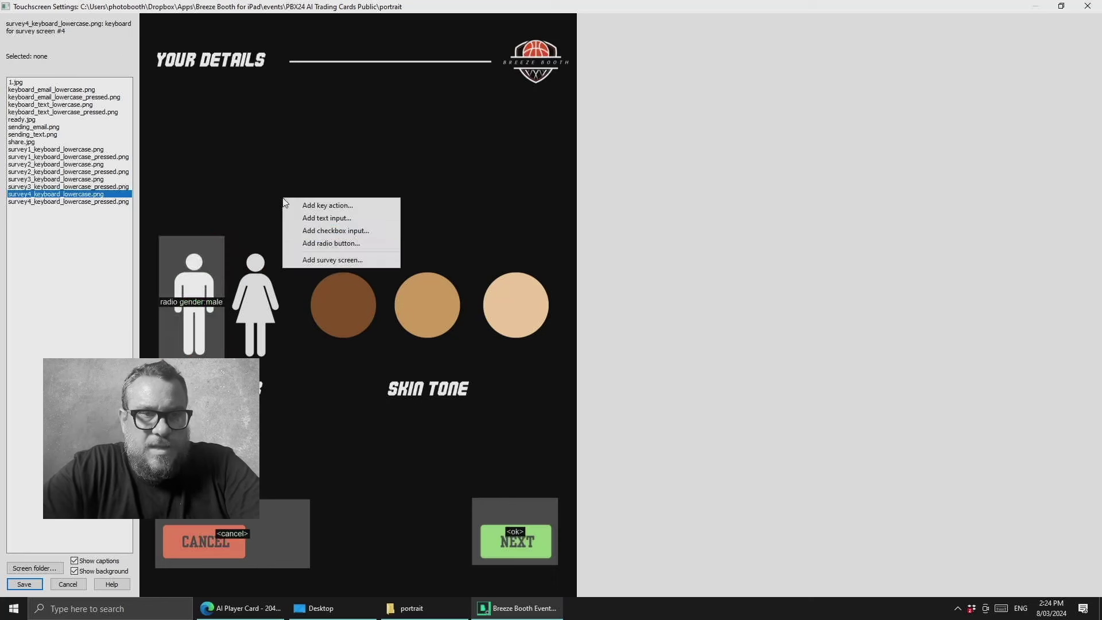
click(343, 244)
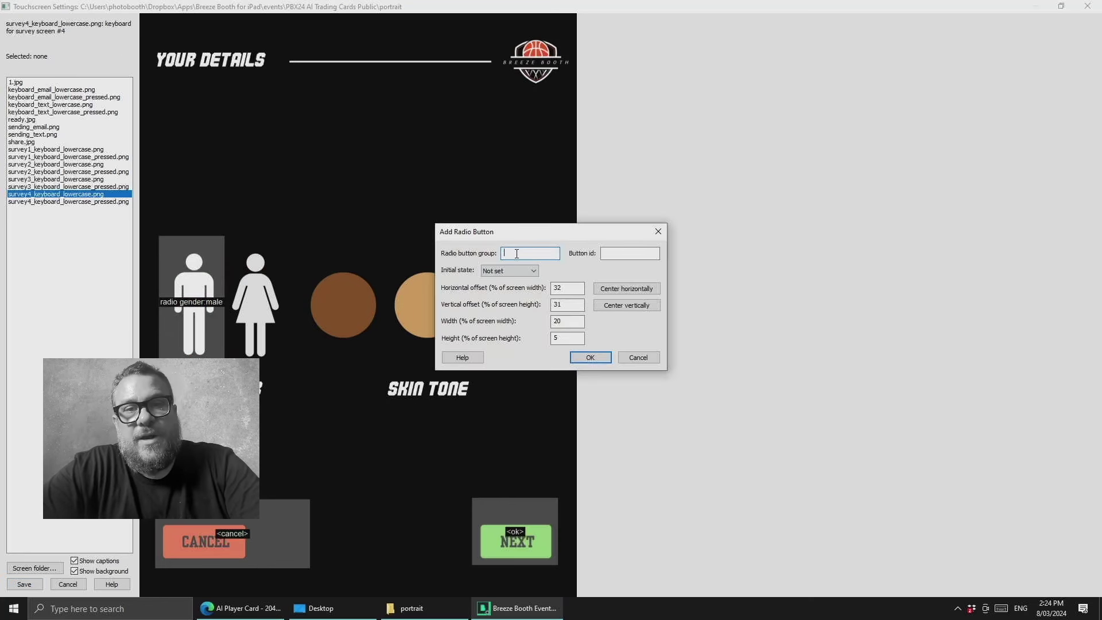
text(gender)
key(Tab)
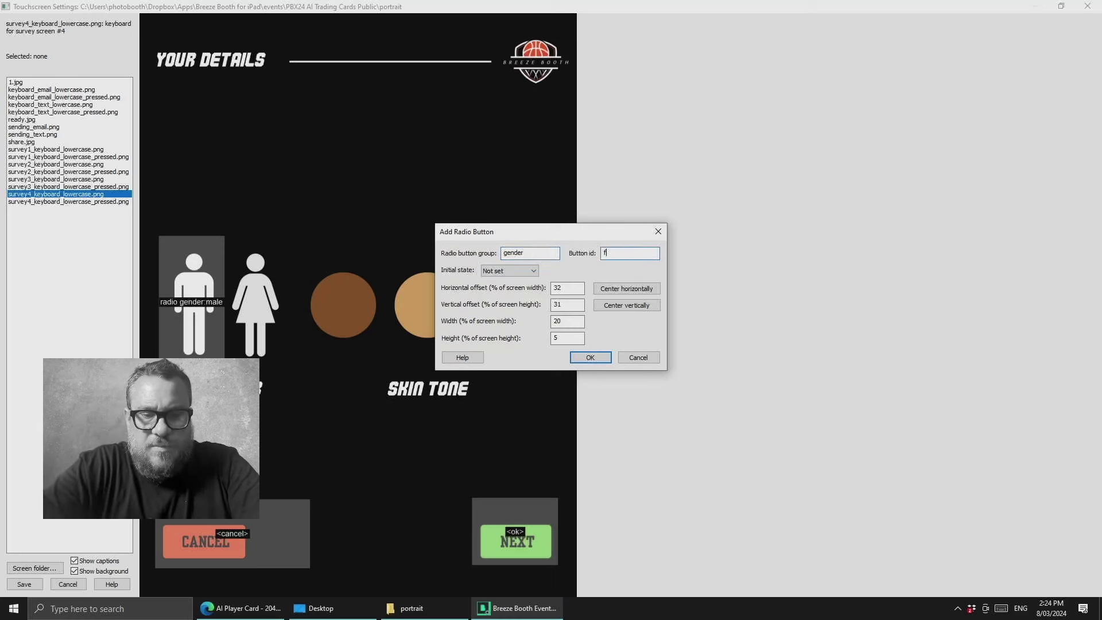
text(female)
click(590, 357)
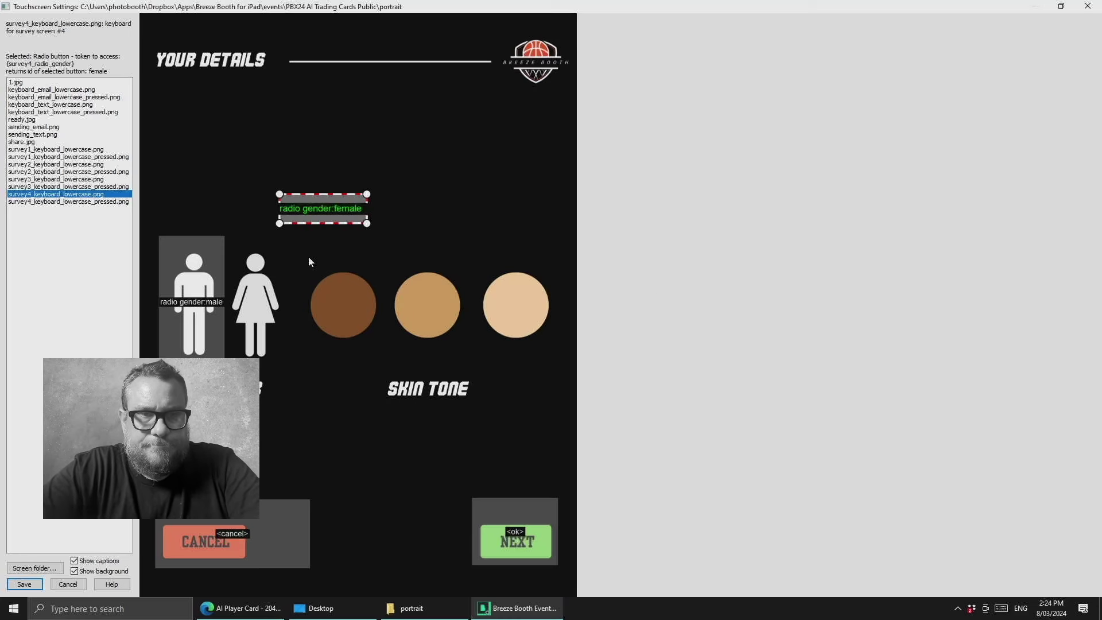
drag(327, 205, 287, 367)
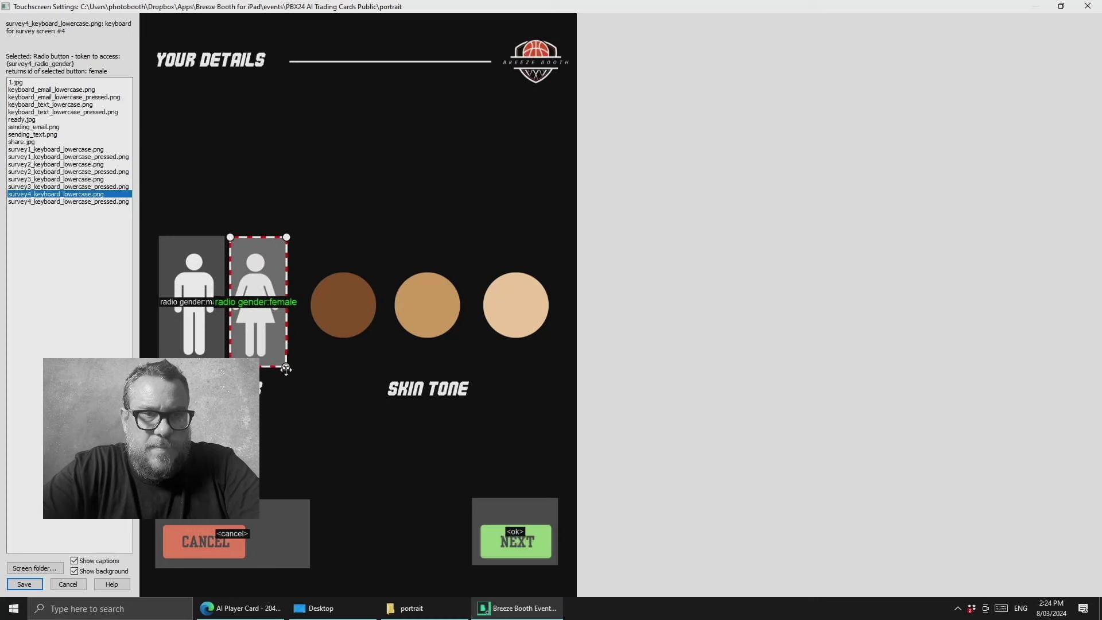
- Check the male and female radio button areas, including on survey4_keyboard_lowercase_pressed.png
click(197, 296)
click(253, 282)
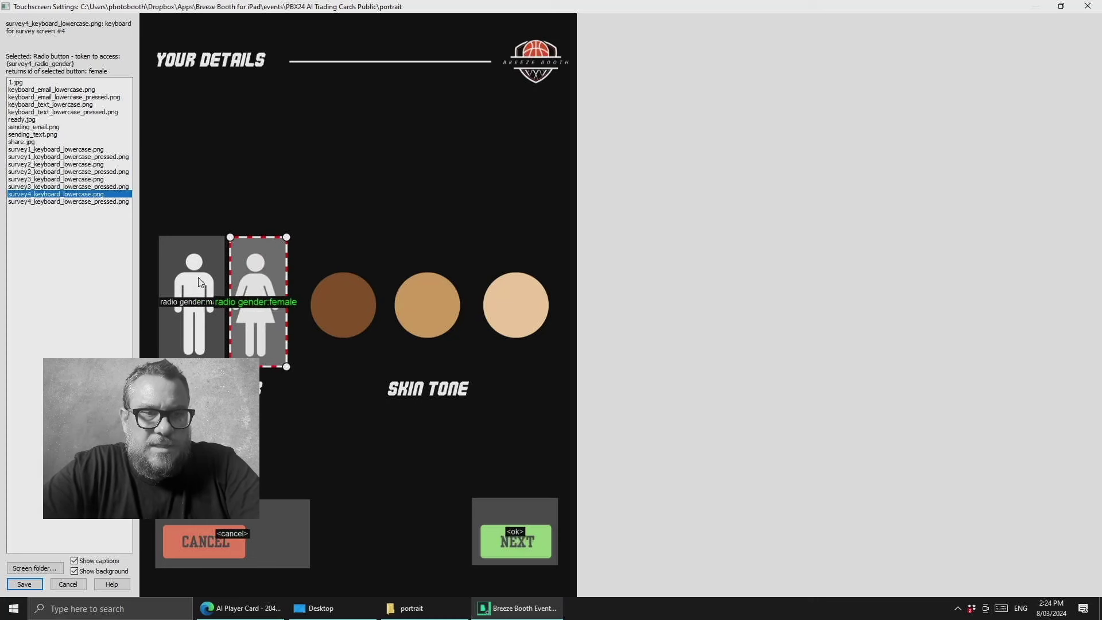
click(193, 283)
click(247, 279)
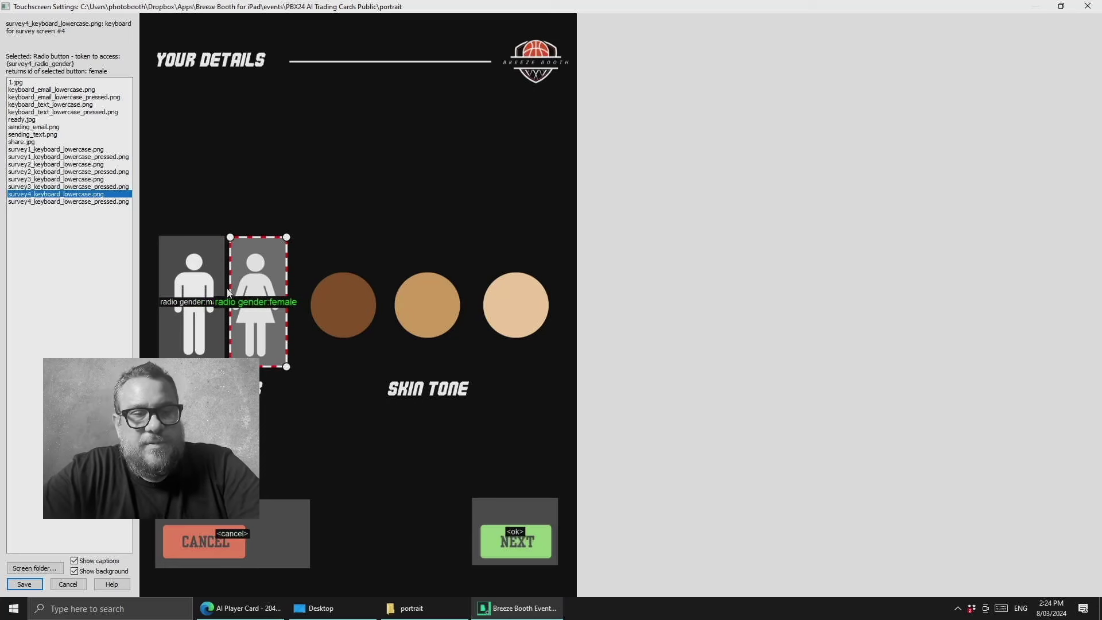
click(88, 202)
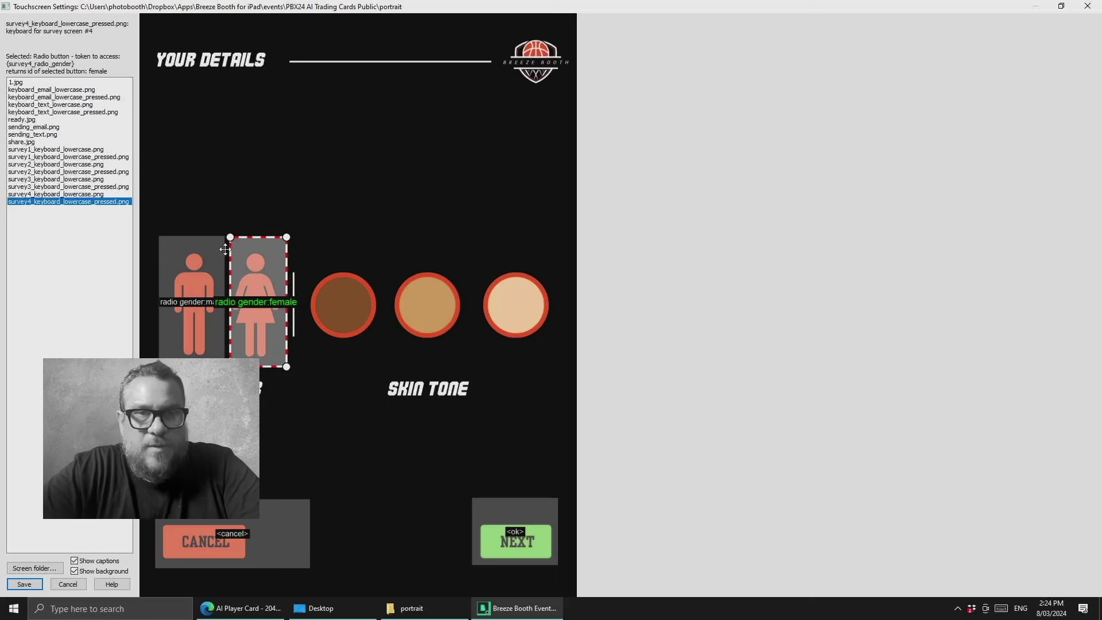
- On survey4_keyboard_lowercase.png, start a new radio button above the skin tone circles with group skin
click(67, 194)
right_click(369, 217)
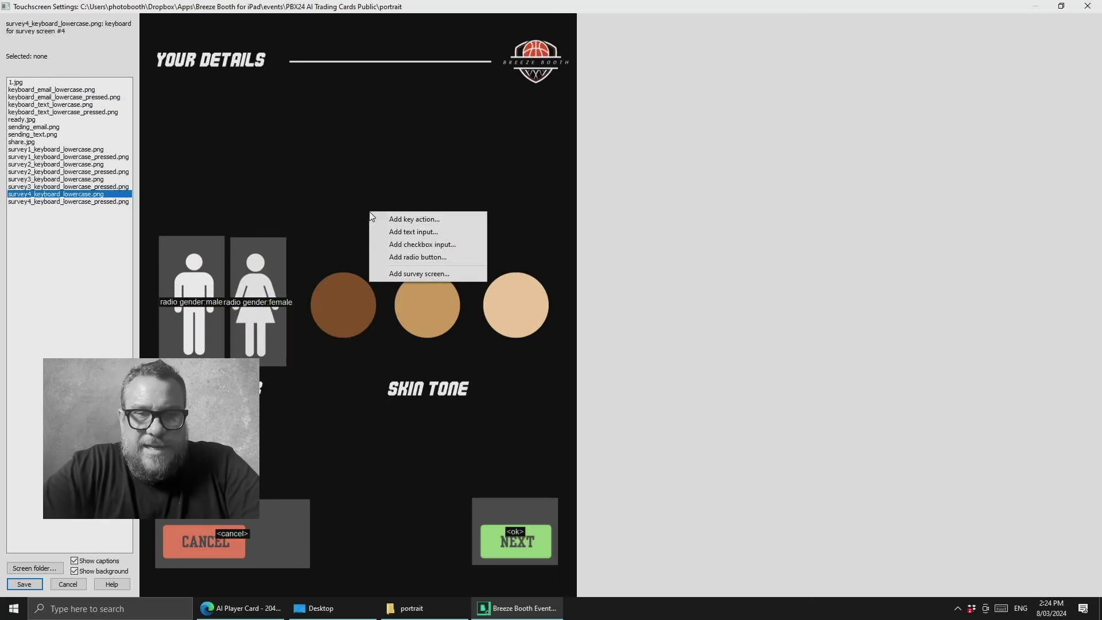
click(374, 253)
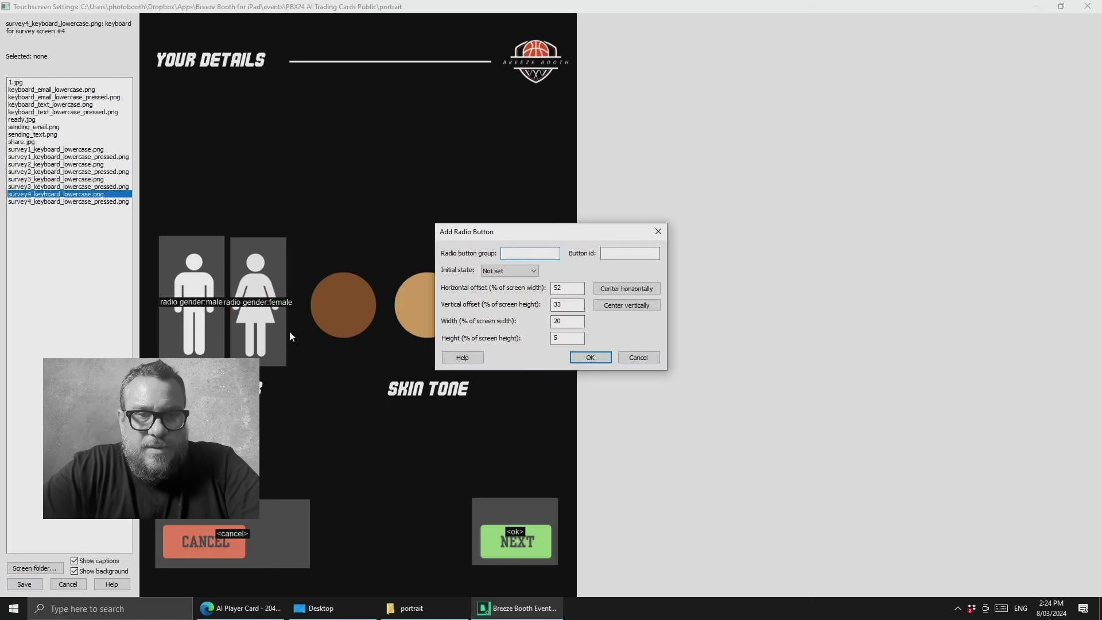
text(skin)
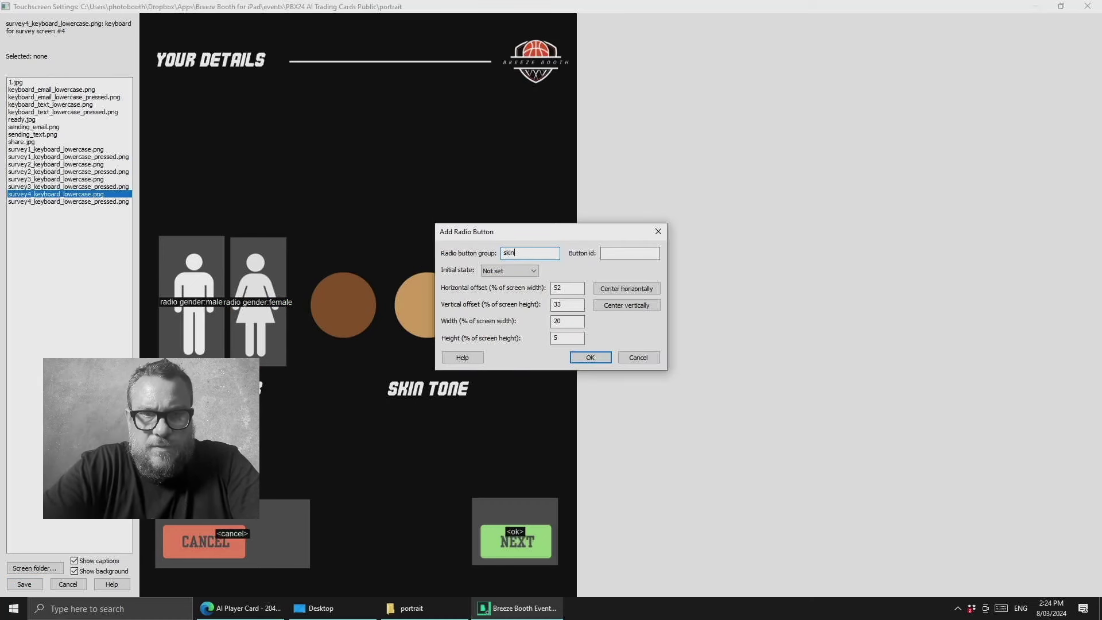
- Add a radio button with group skin and id black, and fit it over the darkest skin tone circle
text(t)
key(BackSpace)
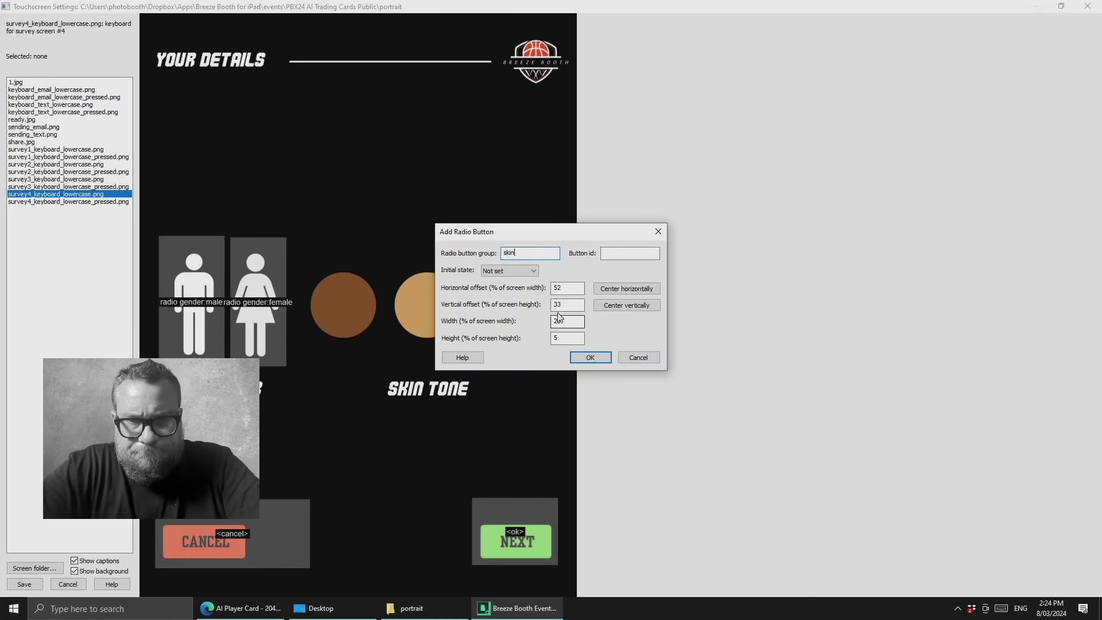
click(614, 253)
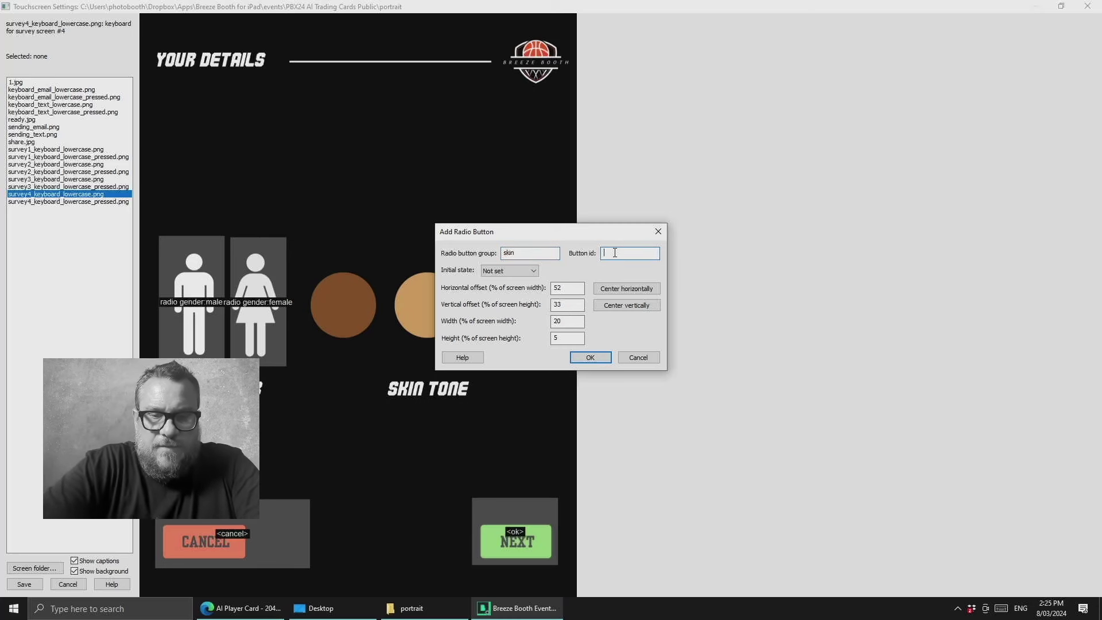
text(black)
click(588, 362)
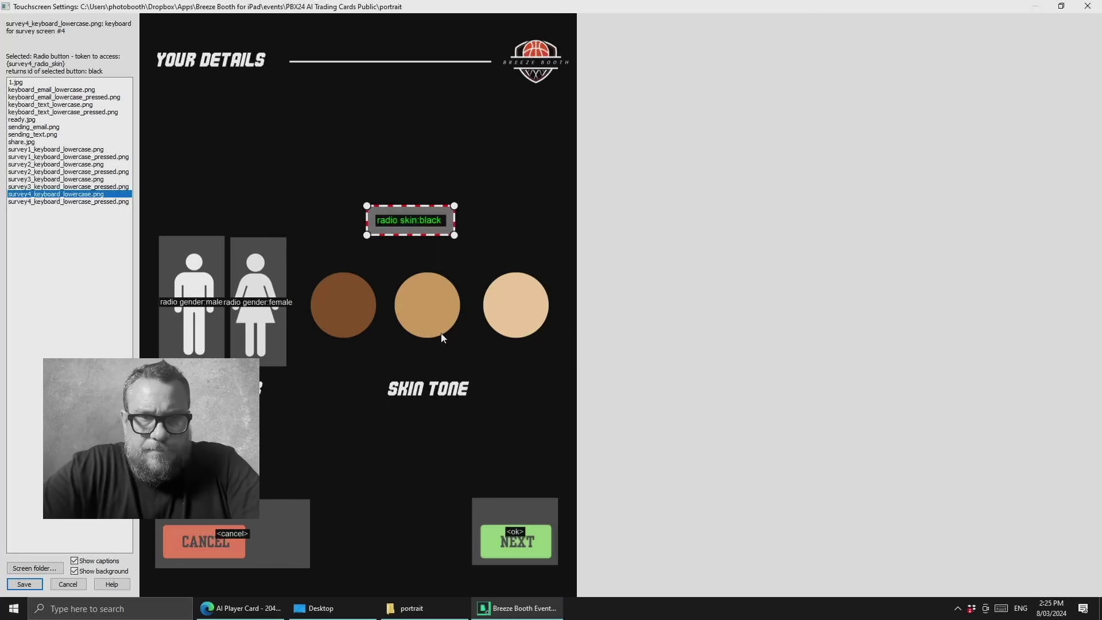
drag(415, 219, 381, 350)
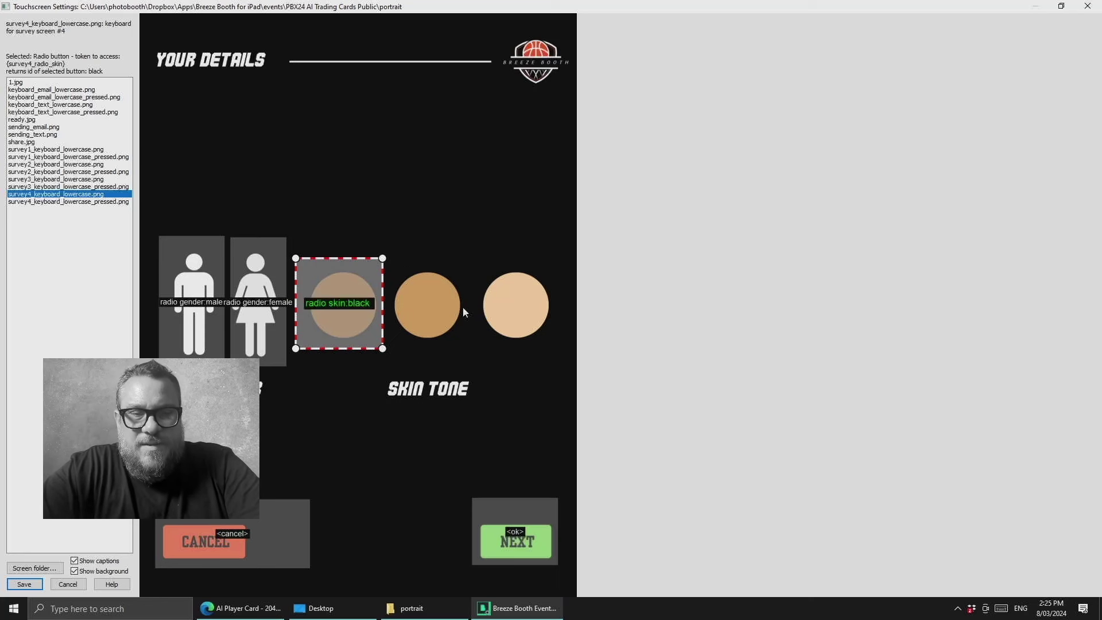
- Add a radio button with group skin and id tanned, and fit it over the middle skin tone circle
right_click(417, 232)
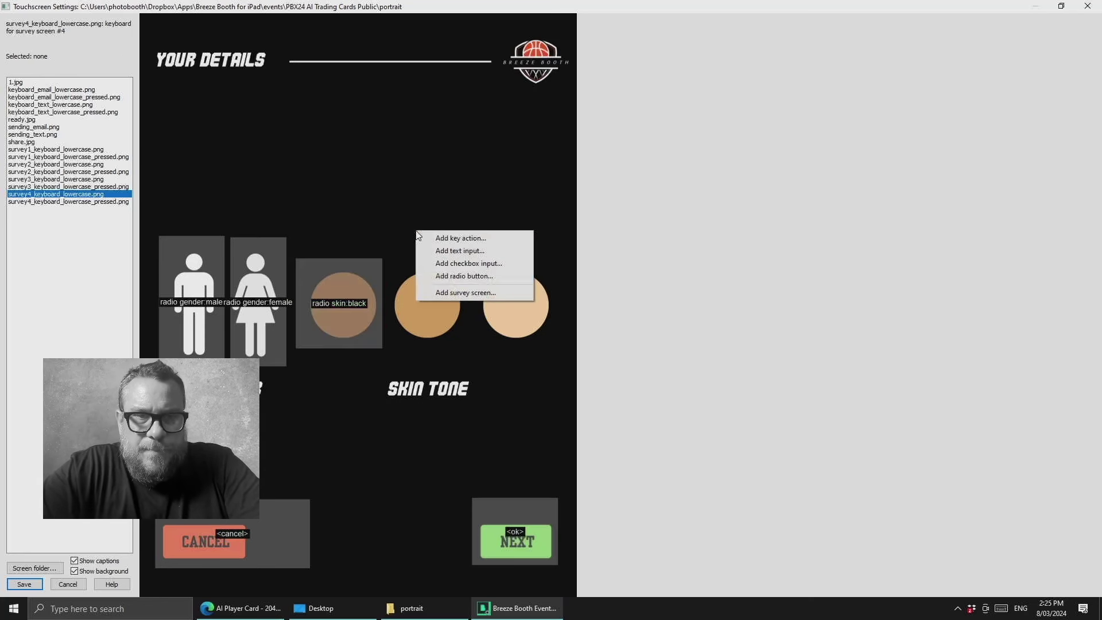
click(463, 275)
text(skin)
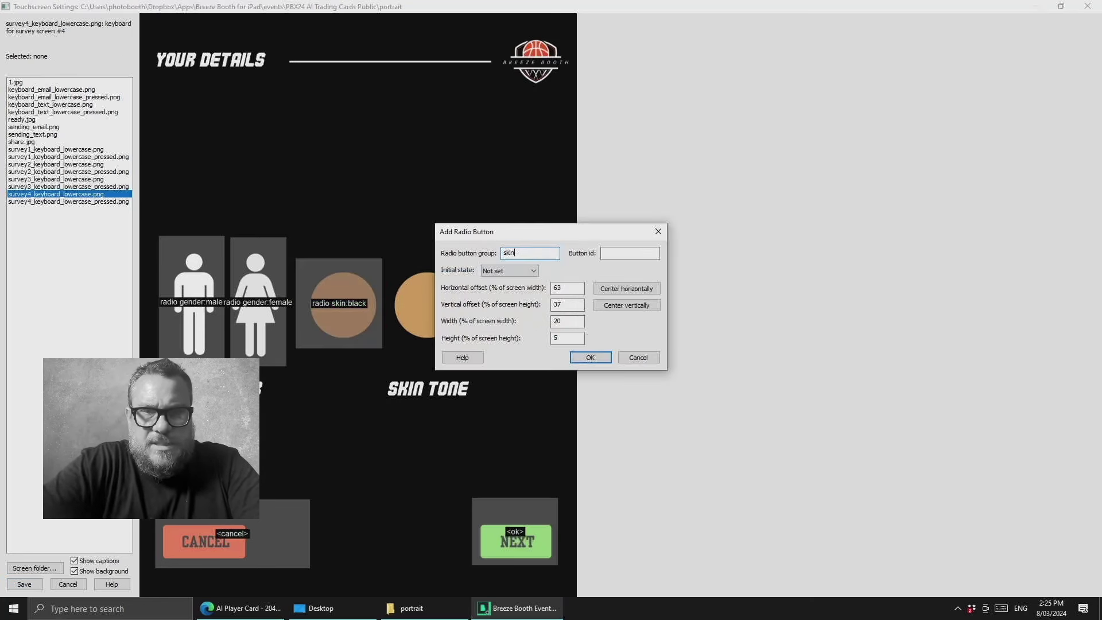
key(Tab)
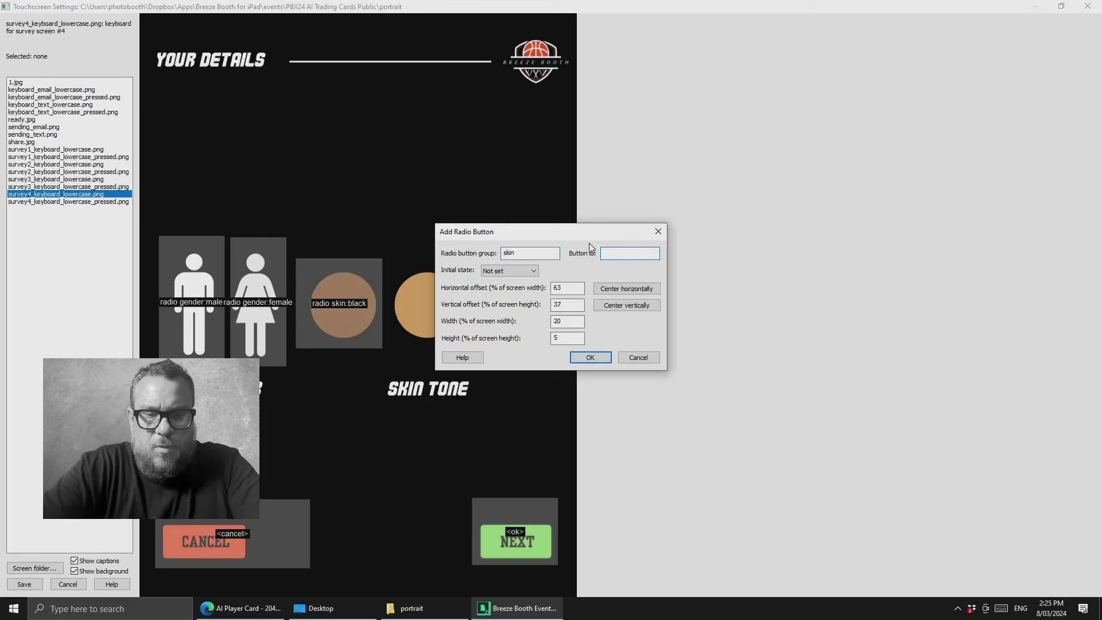
text(tanned)
key(Return)
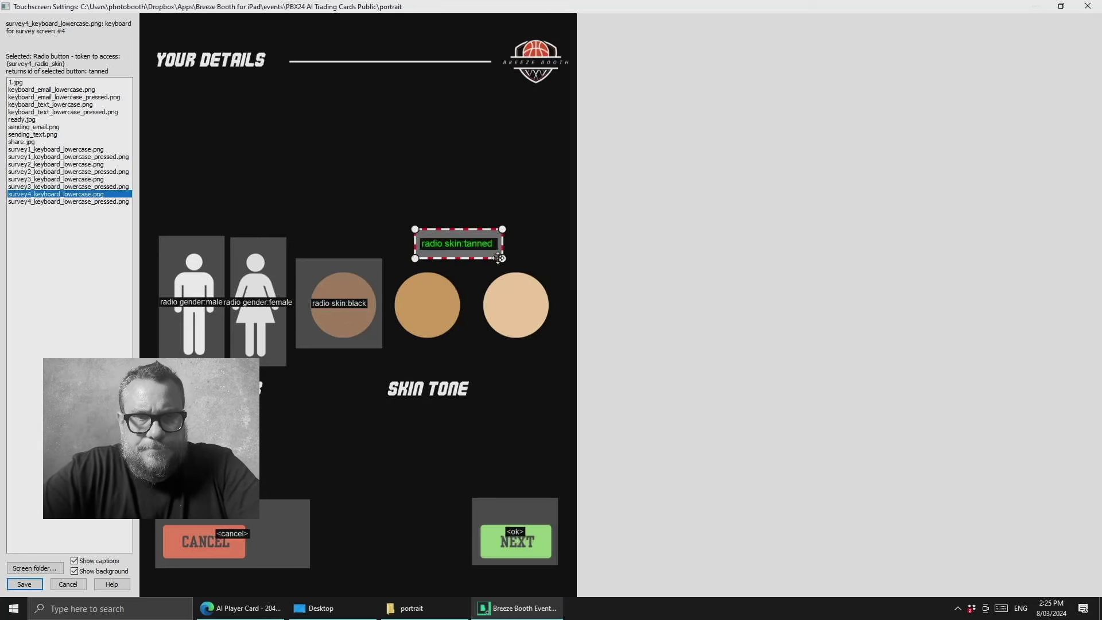
drag(454, 251, 466, 349)
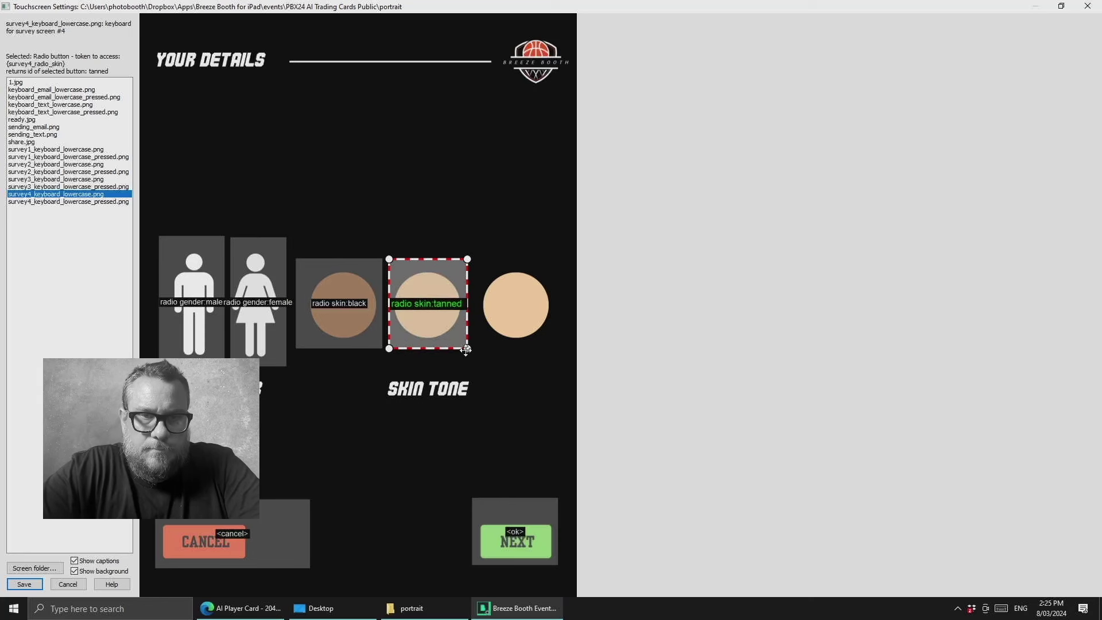
- Add a radio button with group skin and id white, and fit it over the lightest skin tone circle
right_click(453, 195)
click(497, 243)
text(skin)
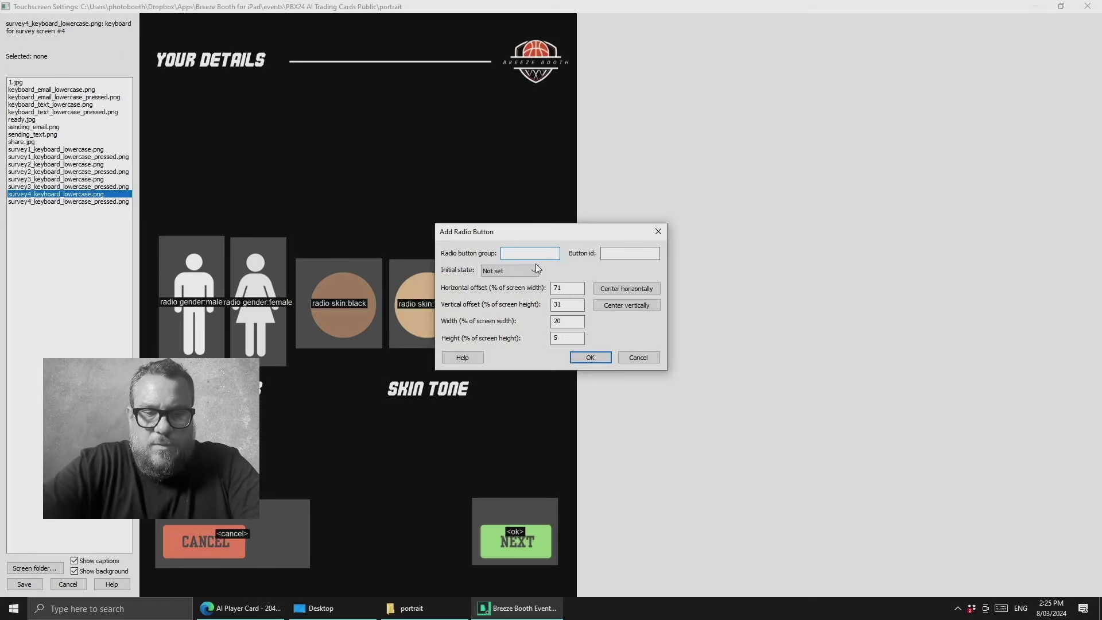
key(Tab)
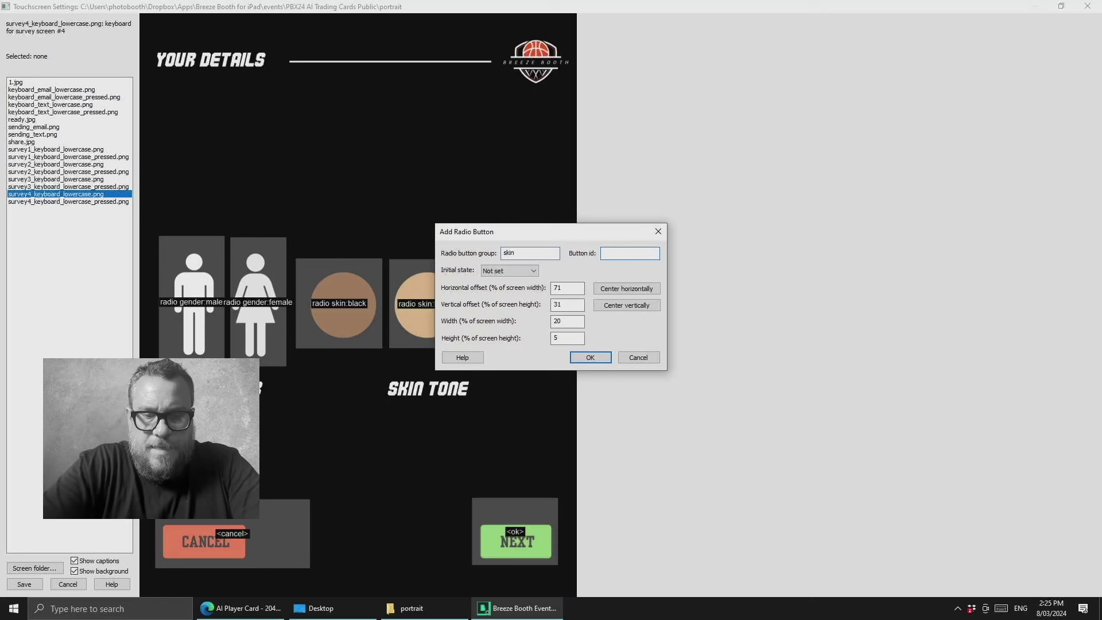
text(white)
key(Return)
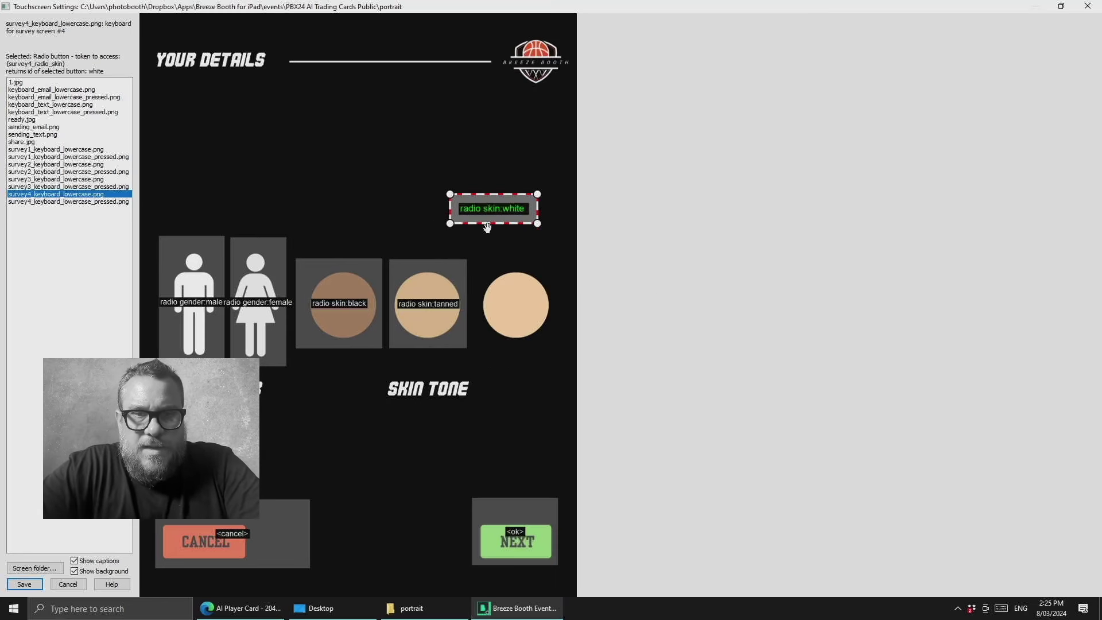
drag(516, 217, 554, 349)
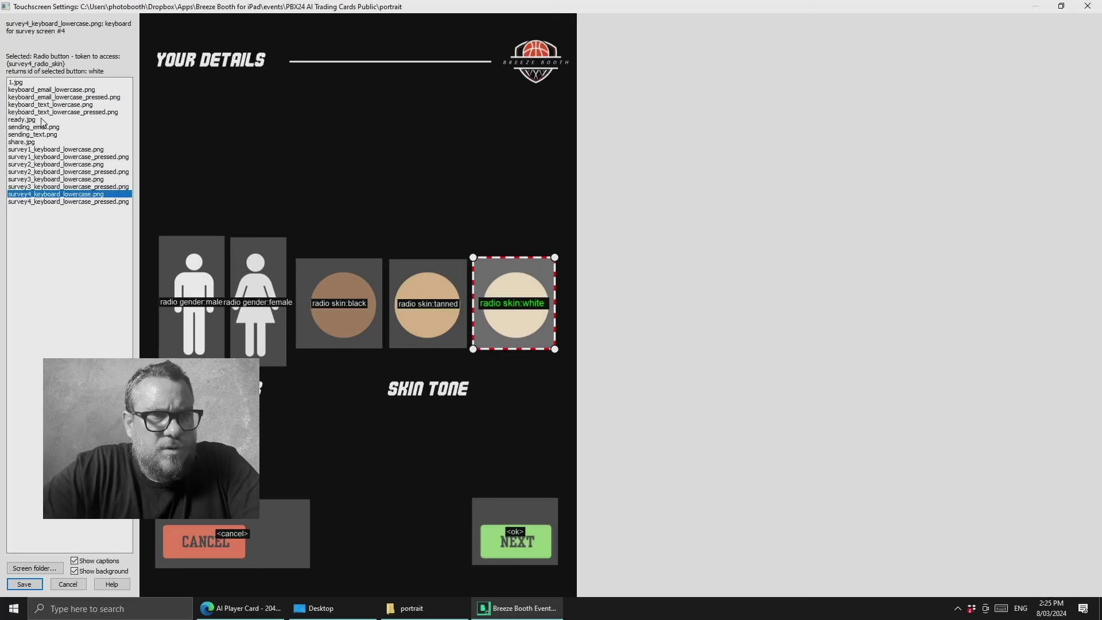
- Delete the existing stillsShareAirDrop and stillsShareEmail actions from the share.jpg screen
click(19, 84)
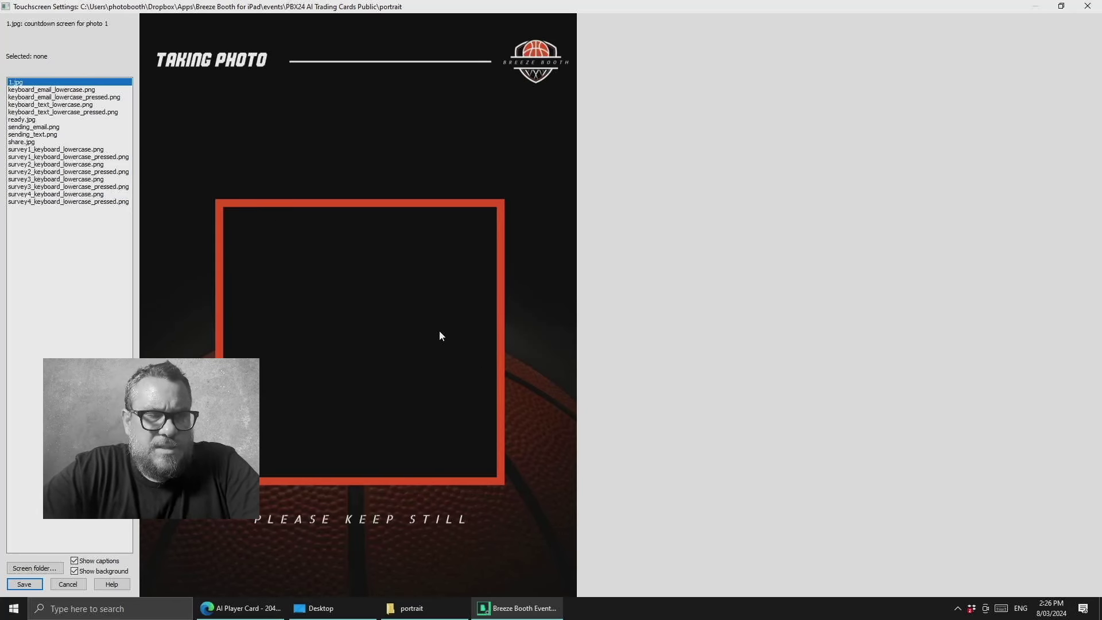
click(74, 202)
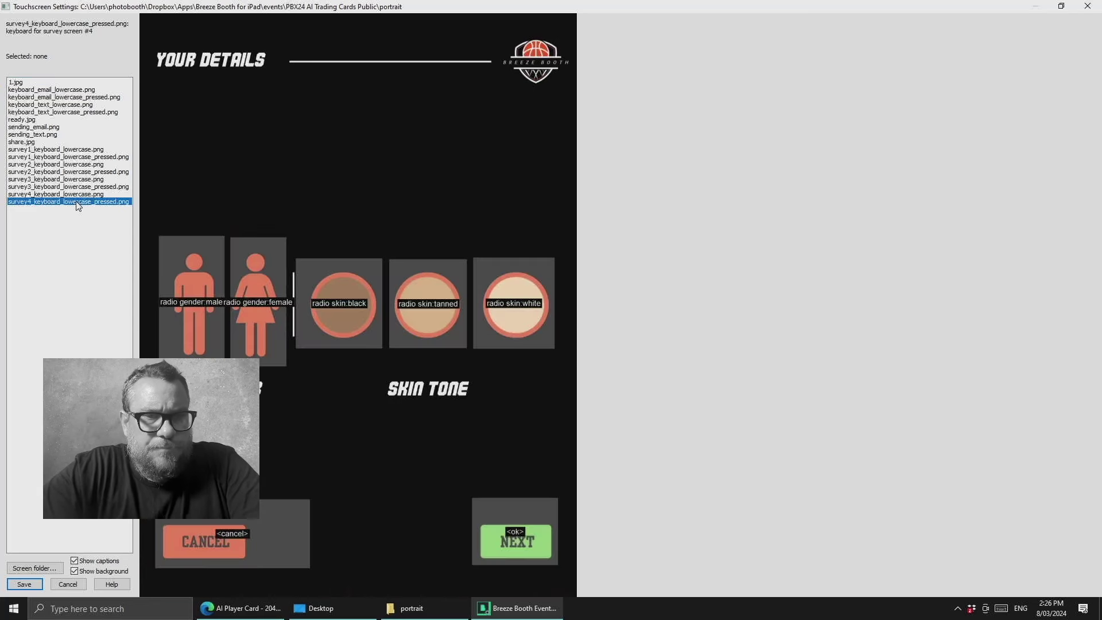
click(31, 142)
click(325, 543)
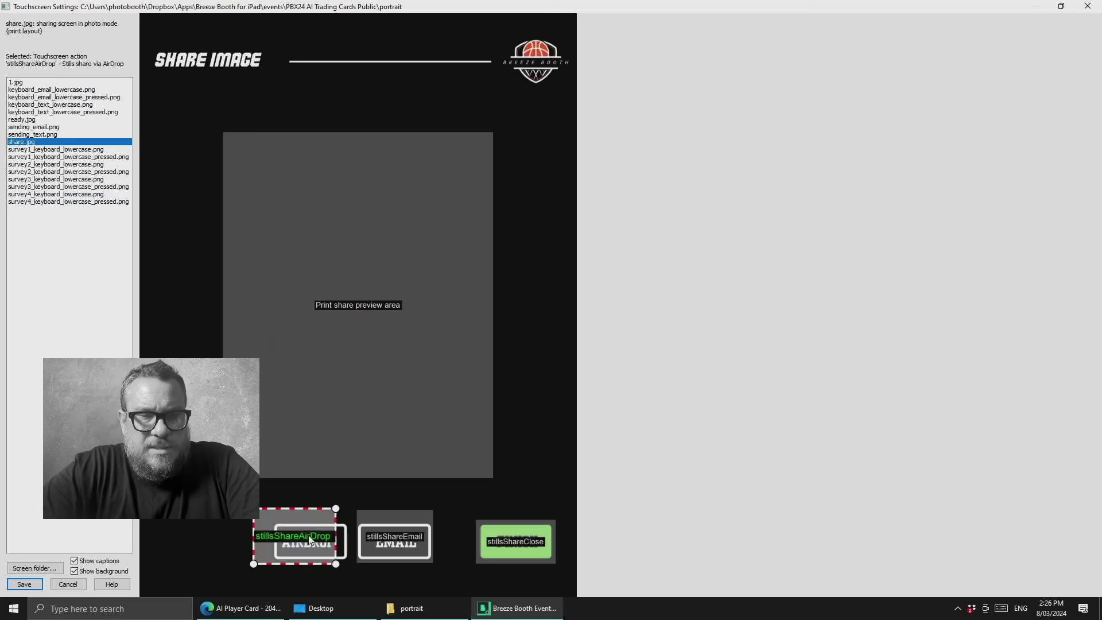
right_click(318, 542)
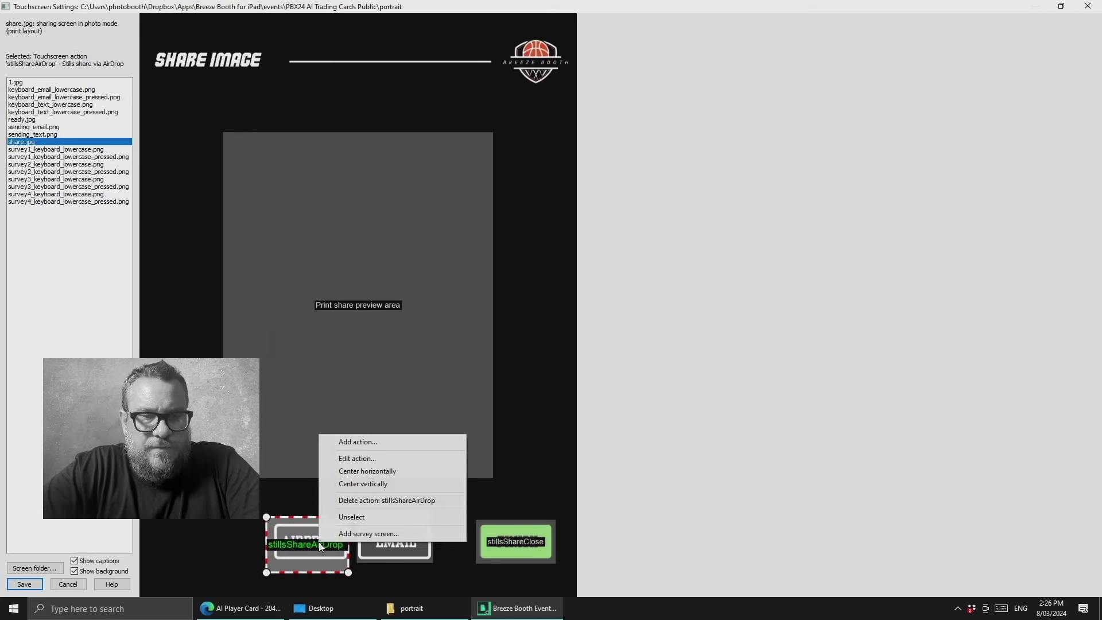
click(365, 500)
right_click(386, 543)
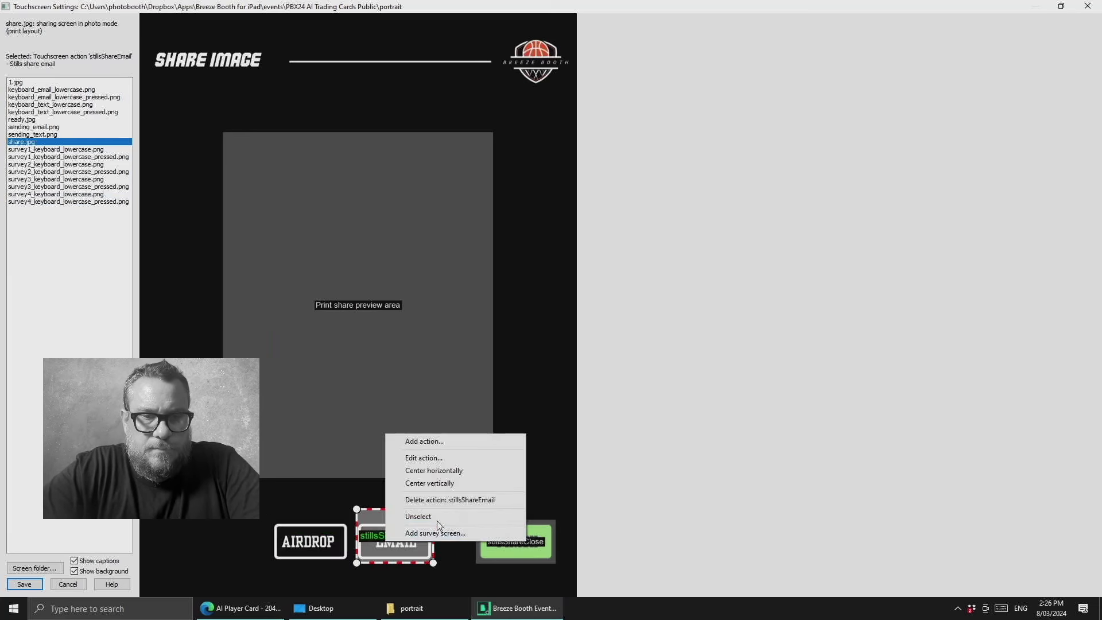
click(427, 500)
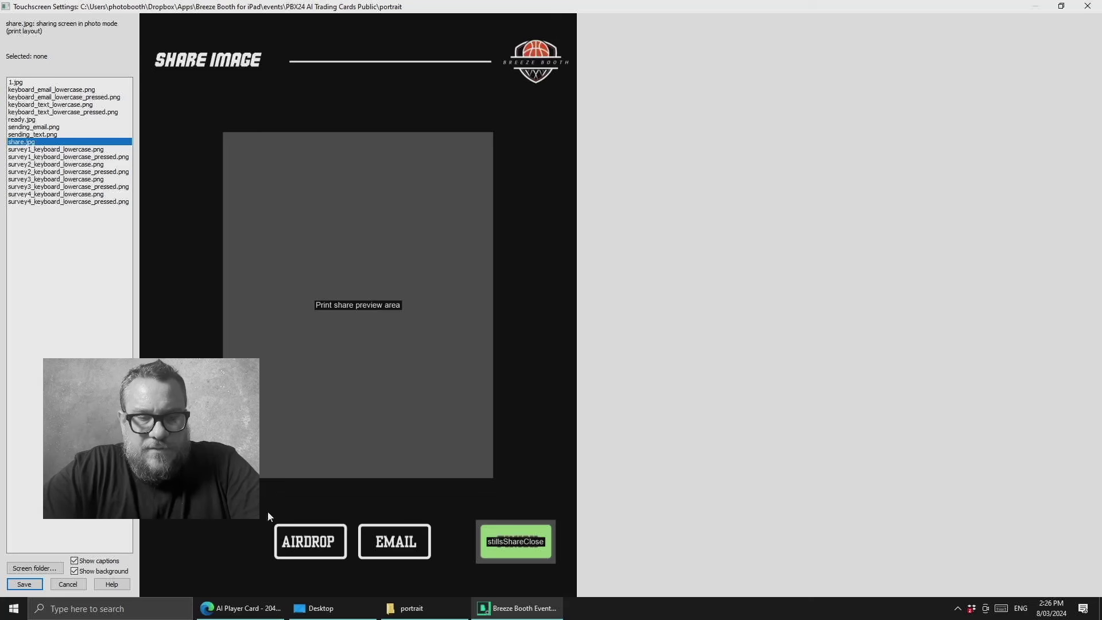
- Add a Stills share via AirDrop action to the share screen and fit it over the AIRDROP graphic
right_click(243, 500)
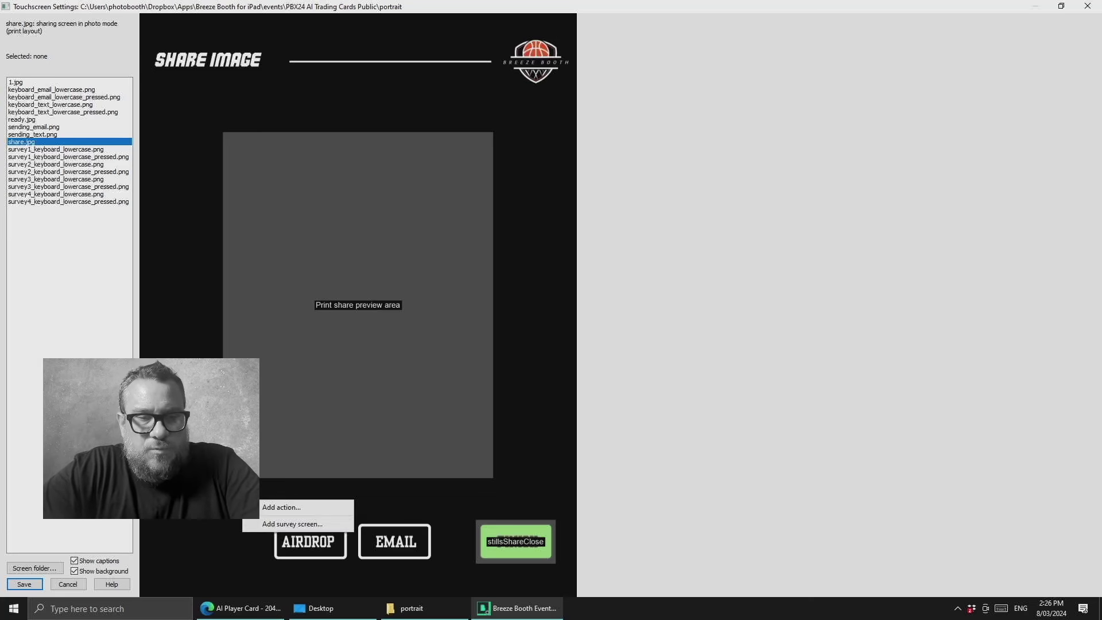
click(274, 505)
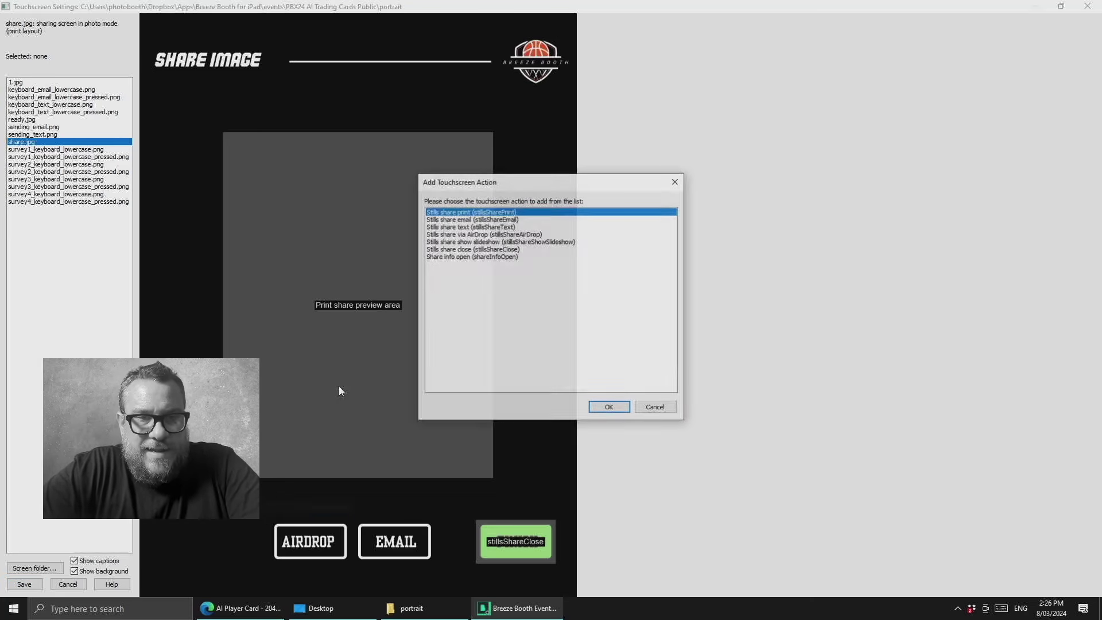
click(494, 234)
click(609, 406)
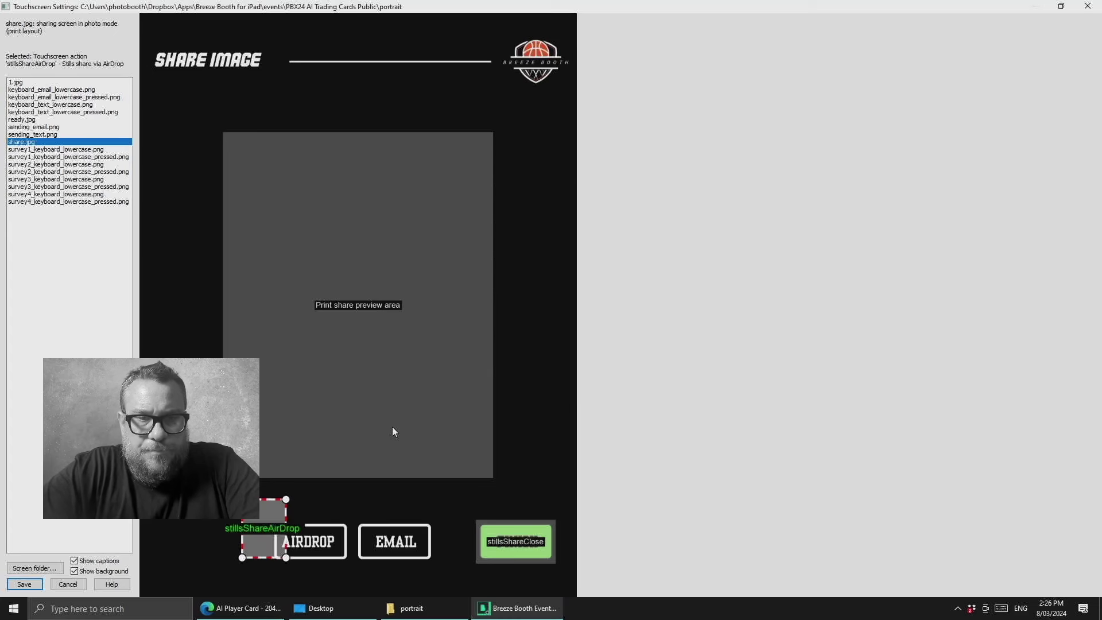
drag(286, 557, 351, 560)
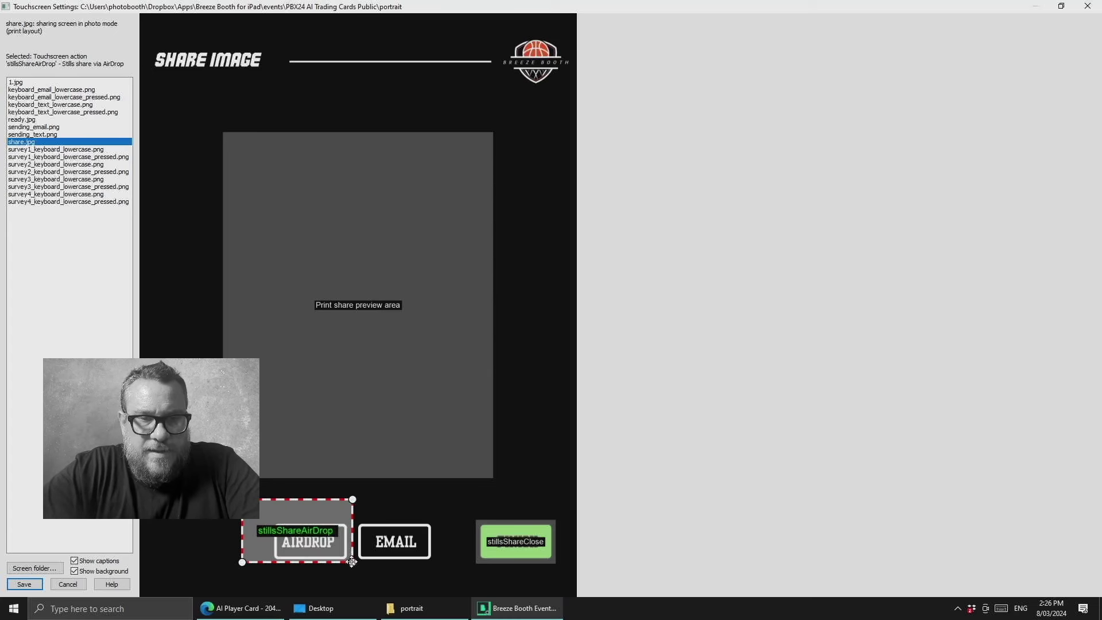
drag(264, 508, 264, 511)
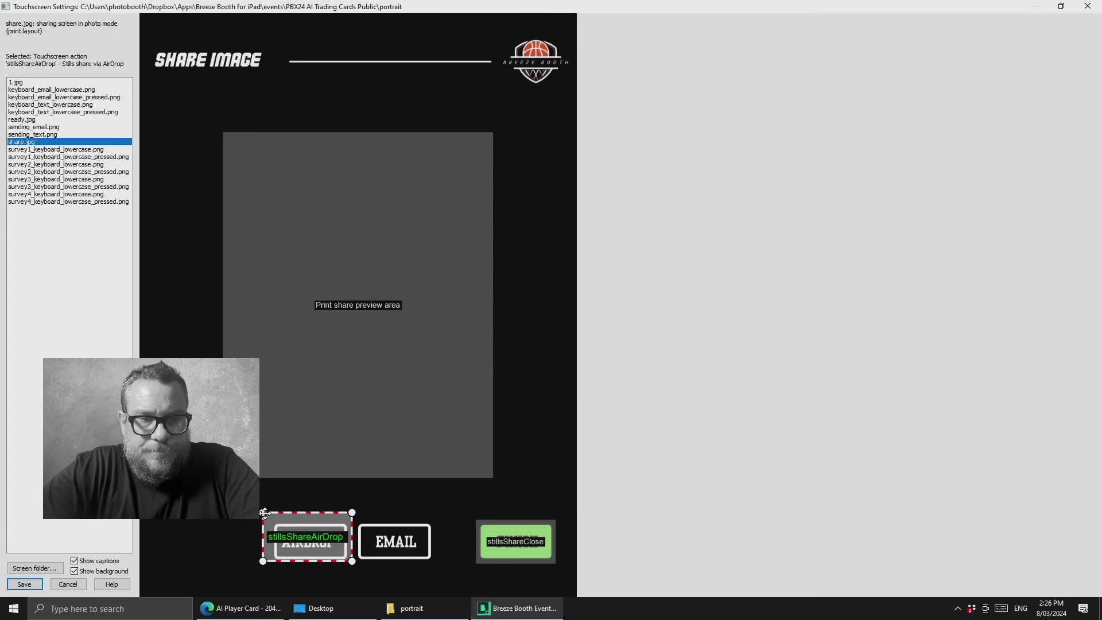
- Add a Stills share email action to the share screen and fit it over the EMAIL graphic
right_click(415, 500)
click(452, 500)
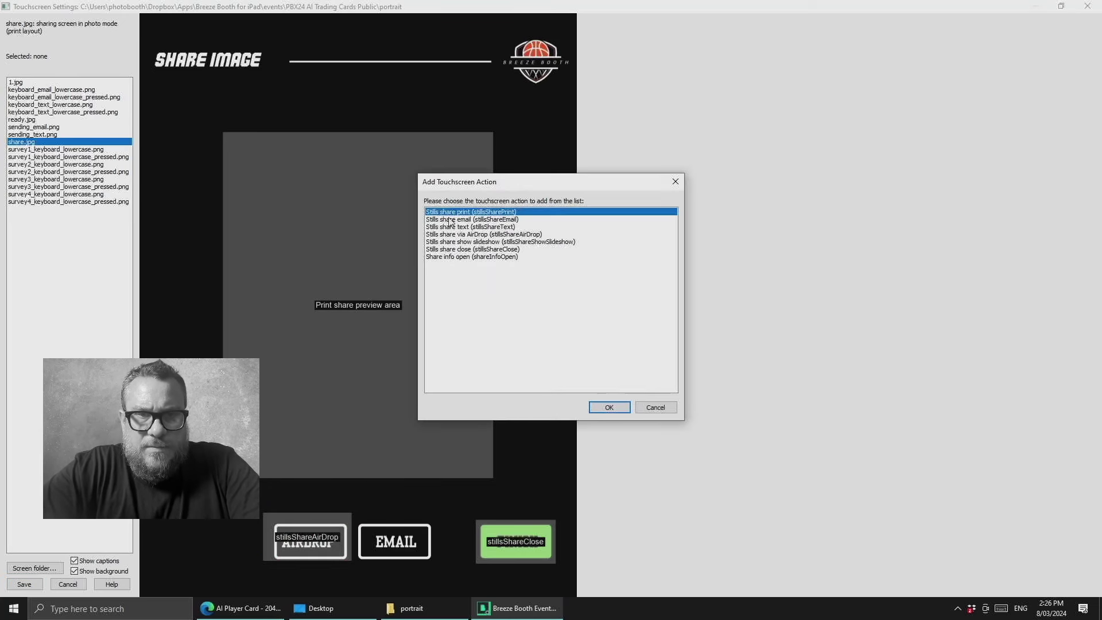
click(456, 219)
click(604, 409)
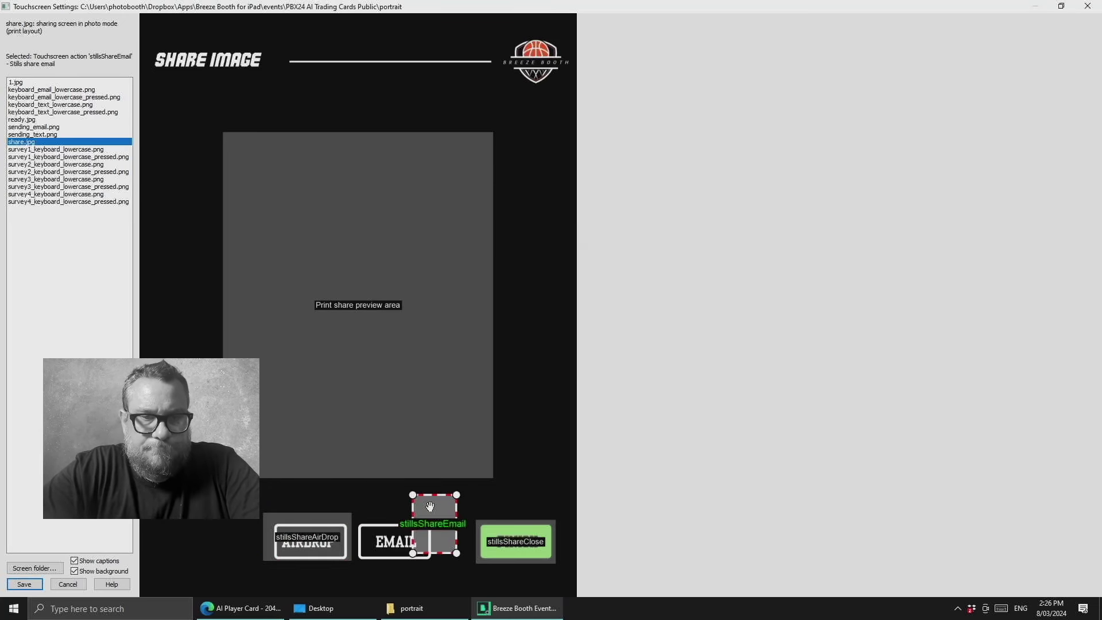
drag(414, 552, 363, 555)
drag(458, 496, 436, 515)
- Enlarge the print share preview area and position it between the SHARE IMAGE title and the share actions
click(395, 386)
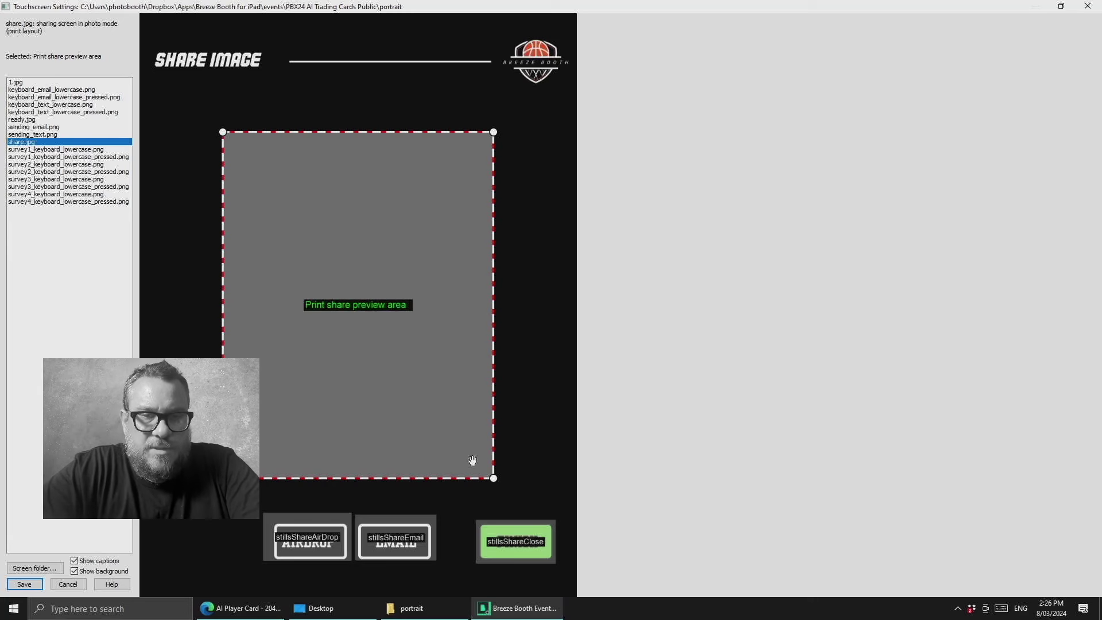
drag(469, 461, 368, 416)
drag(454, 477, 376, 383)
drag(327, 327, 343, 292)
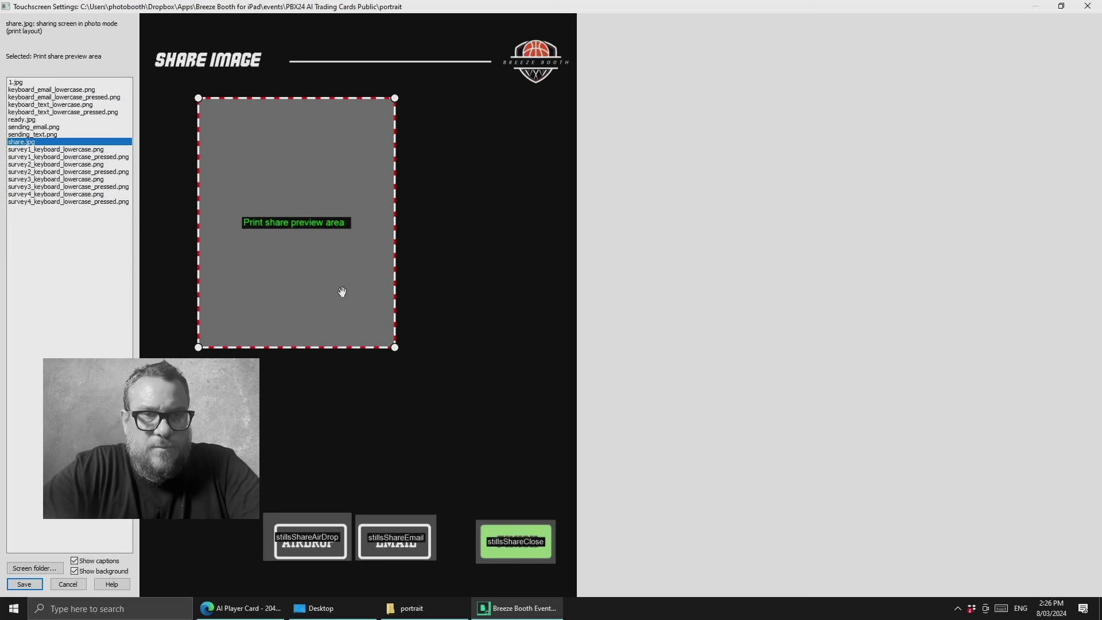
drag(394, 345, 492, 481)
drag(395, 406, 405, 413)
- Review the settings of the stillsShareClose action on the share screen and keep them
click(529, 555)
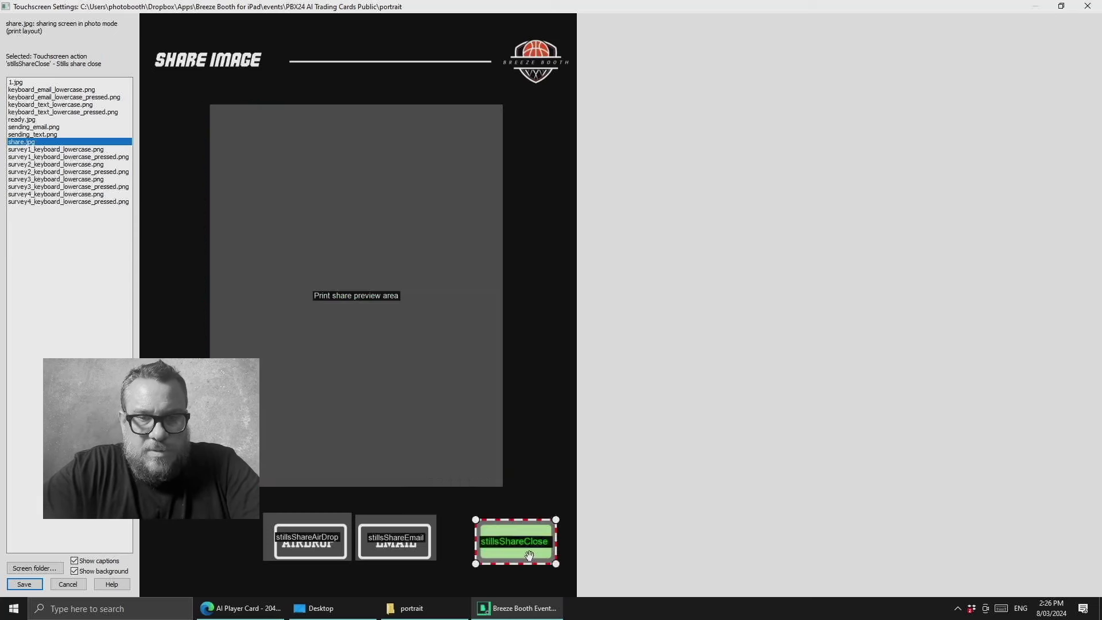
right_click(529, 557)
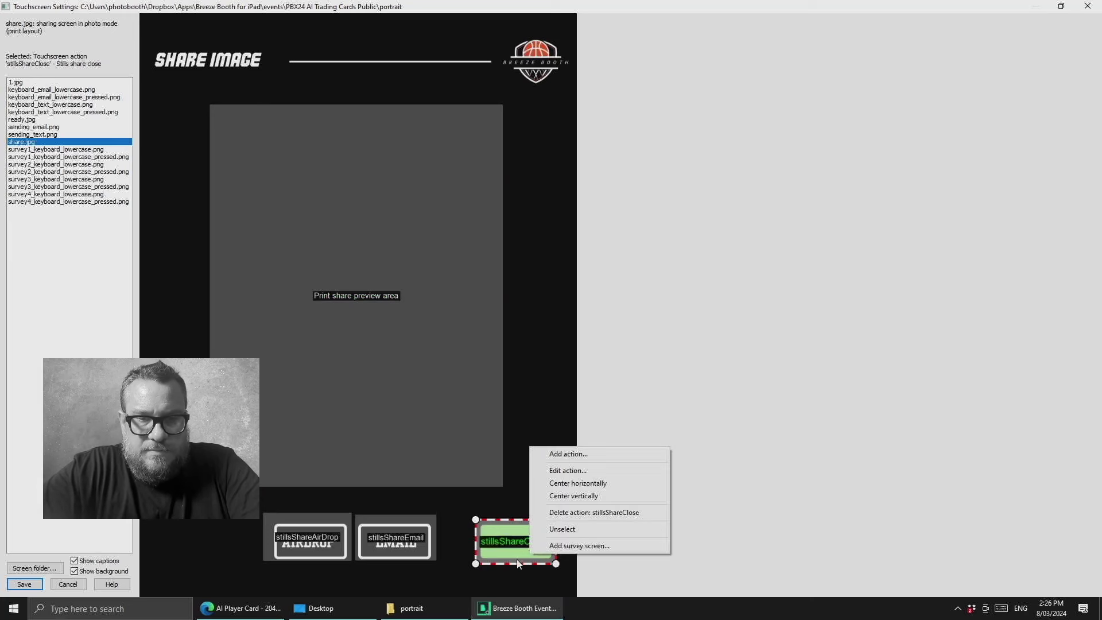
click(588, 469)
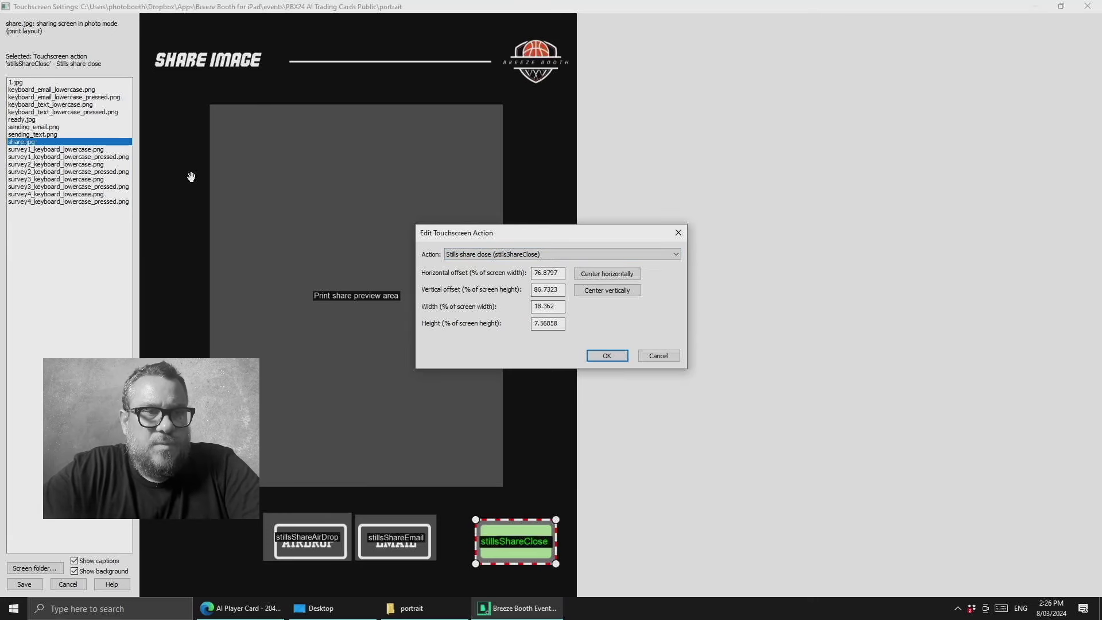
click(614, 357)
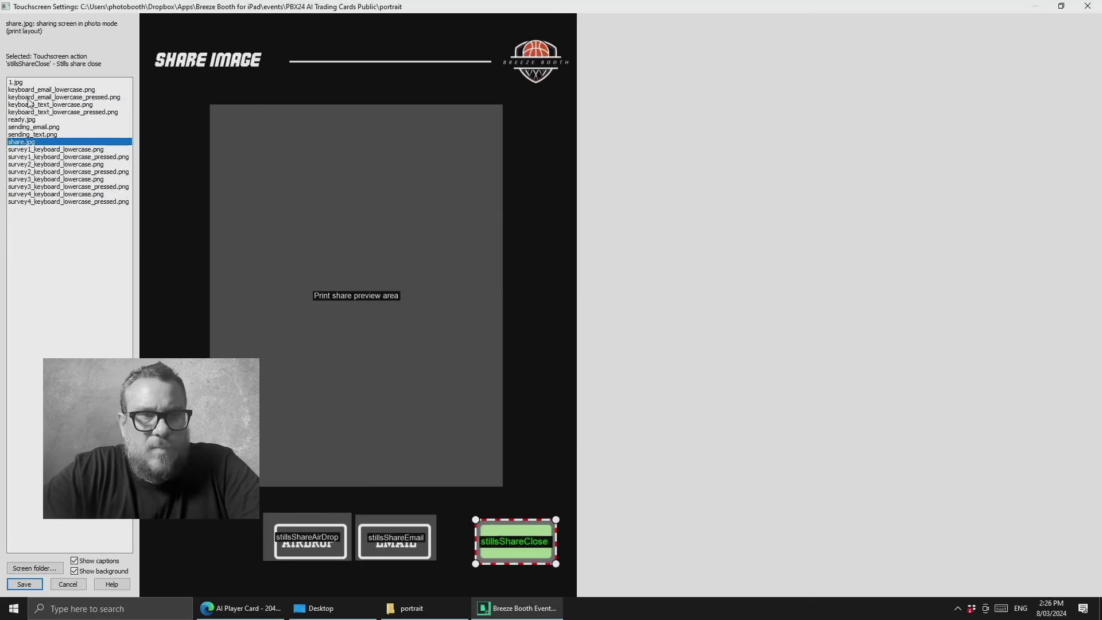
- Examine the keyboard action of the e-mail address key over the logo on the keyboard_email_lowercase_pressed.png screen
click(50, 105)
click(52, 98)
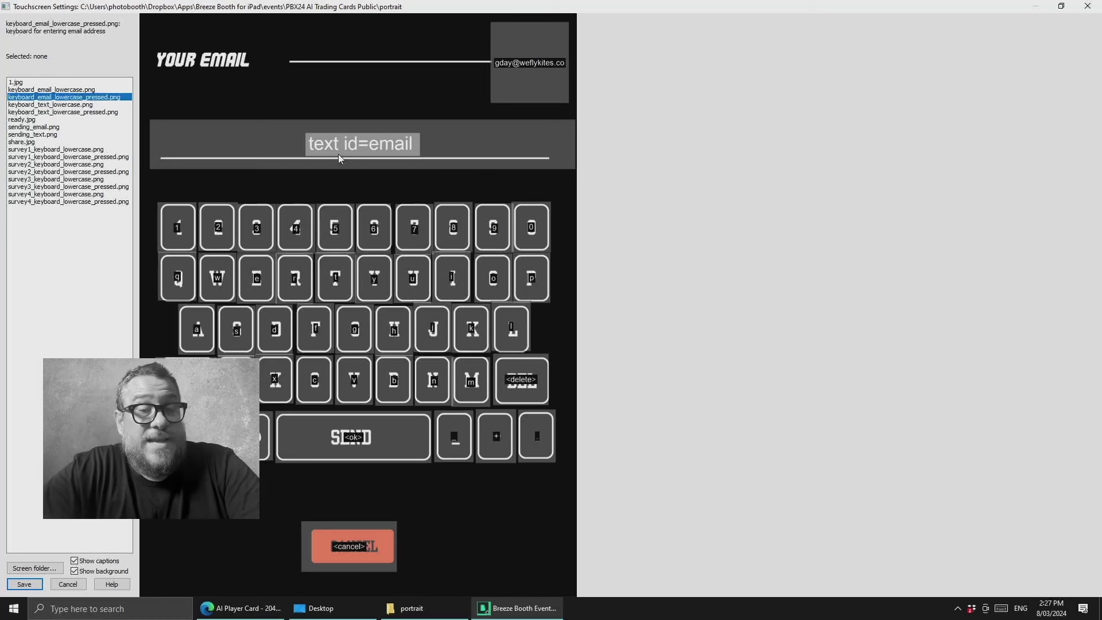
click(525, 81)
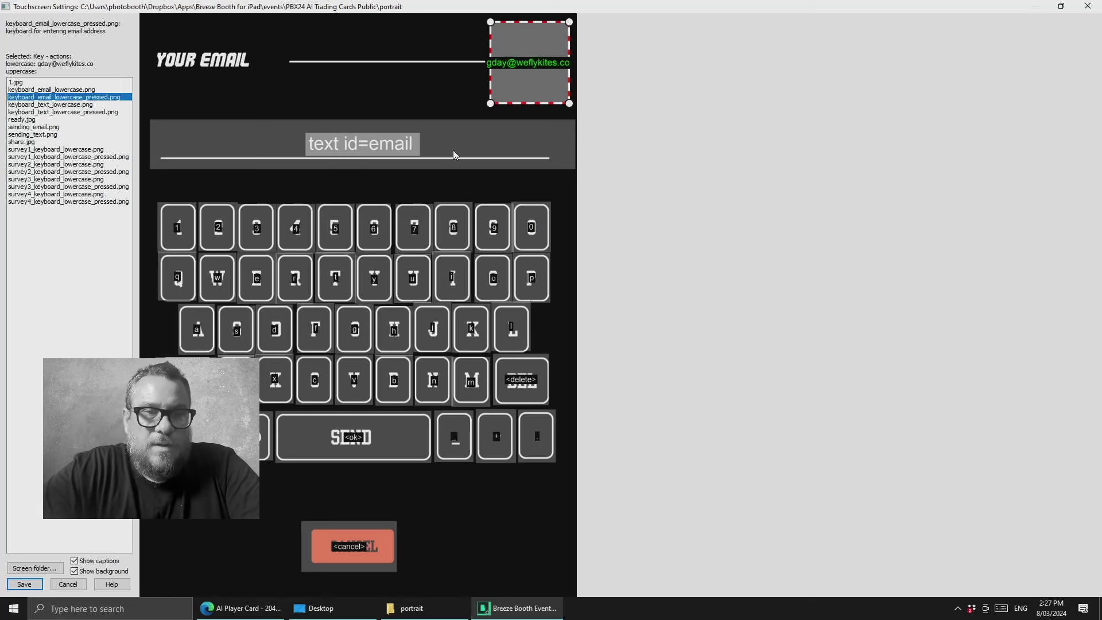
right_click(528, 86)
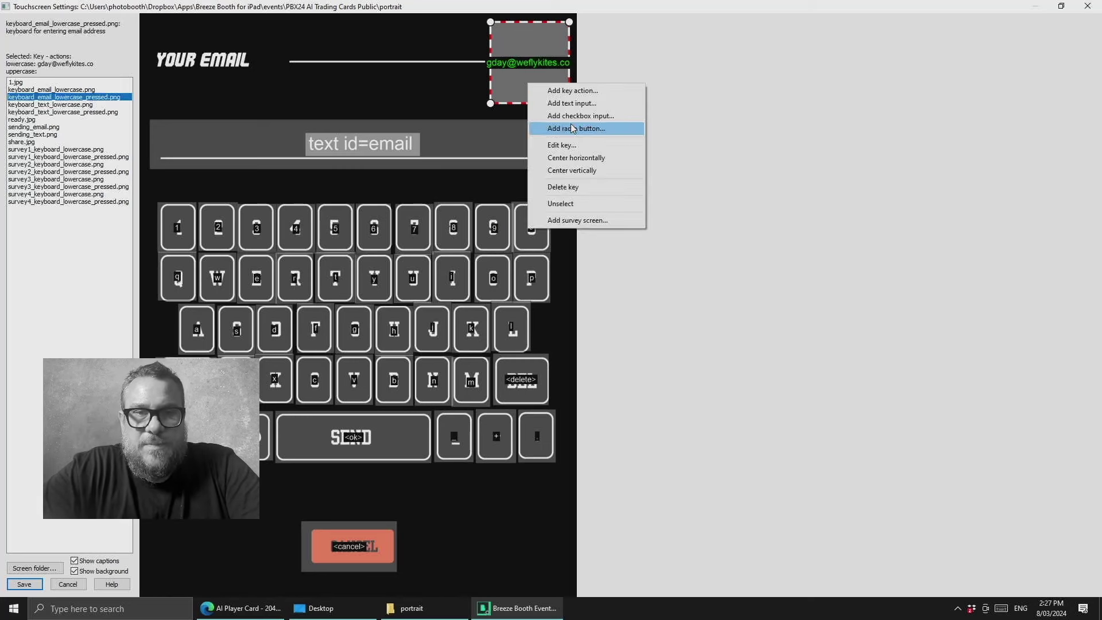
click(572, 145)
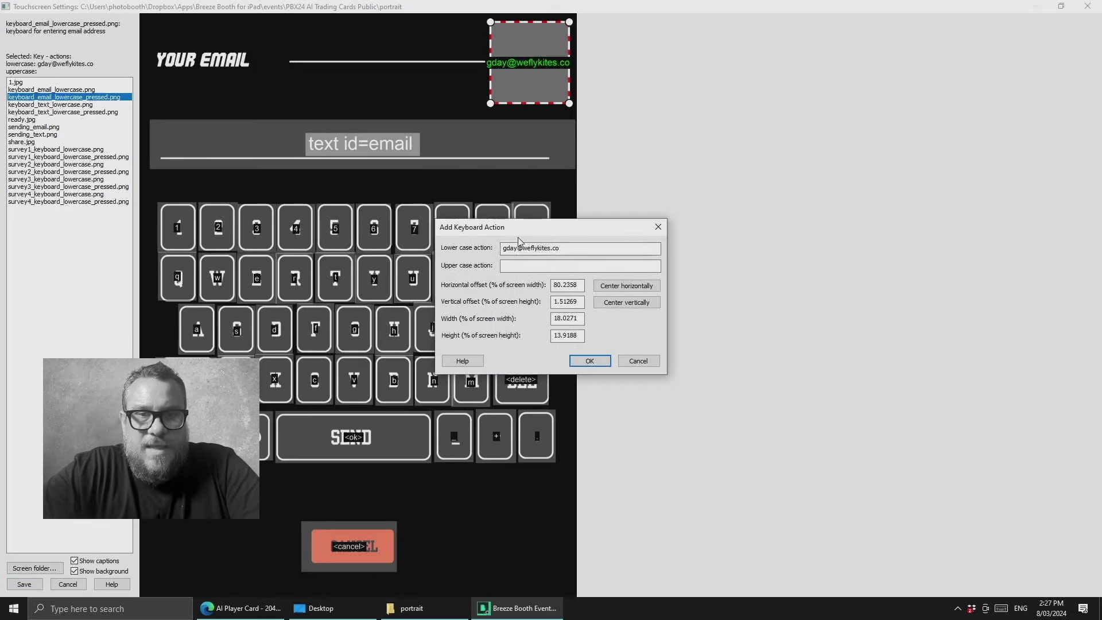
drag(502, 251, 610, 249)
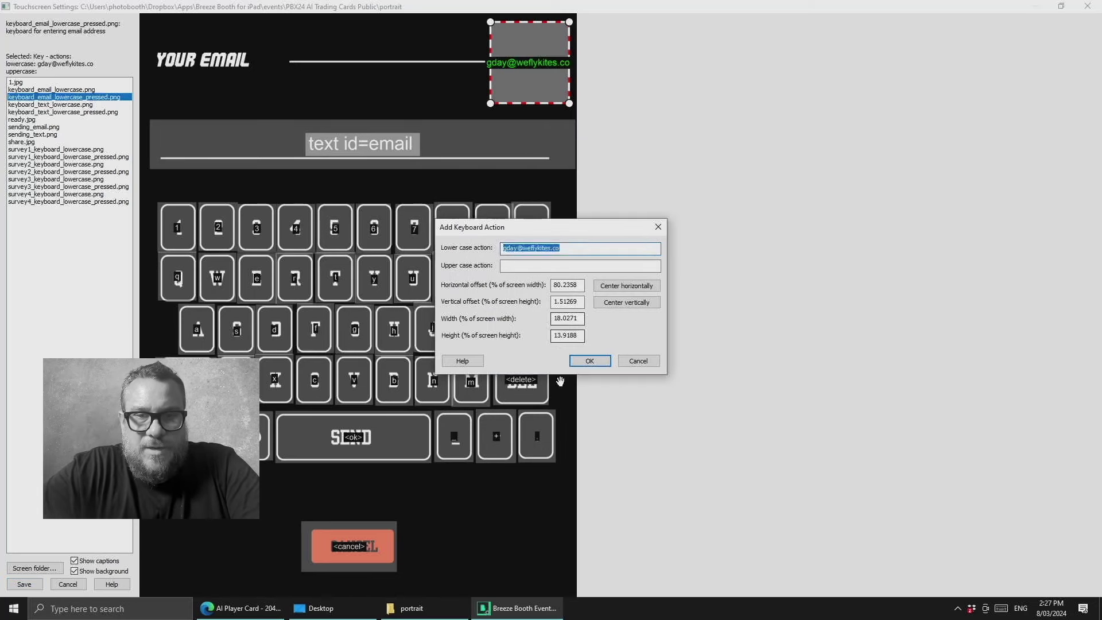
click(638, 360)
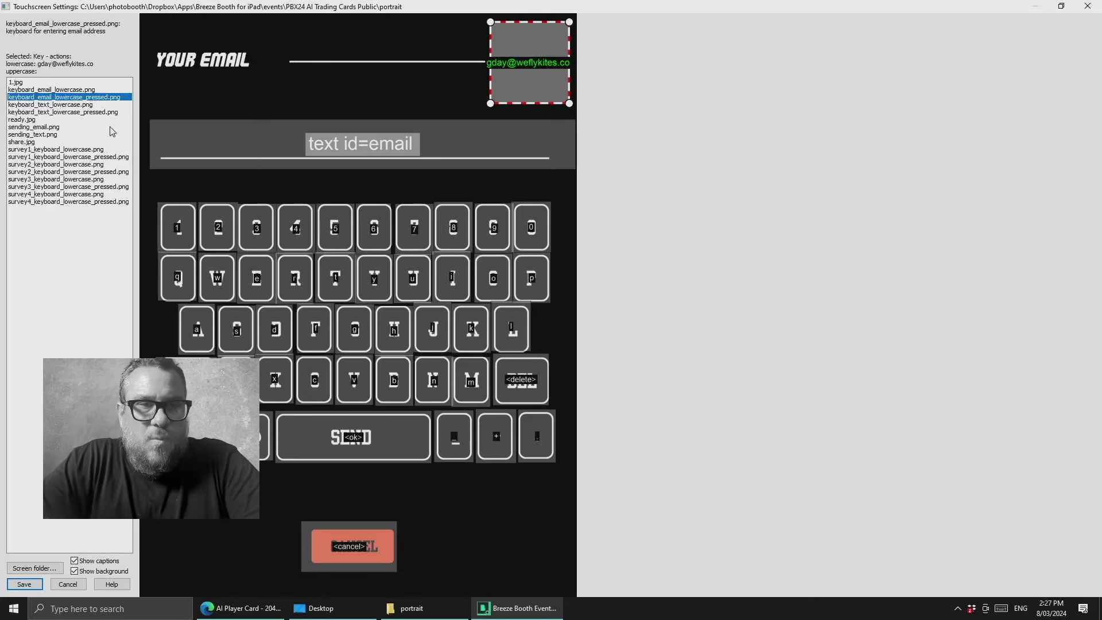
- Save the touchscreen settings and open the print layout from the event's photo settings
click(53, 150)
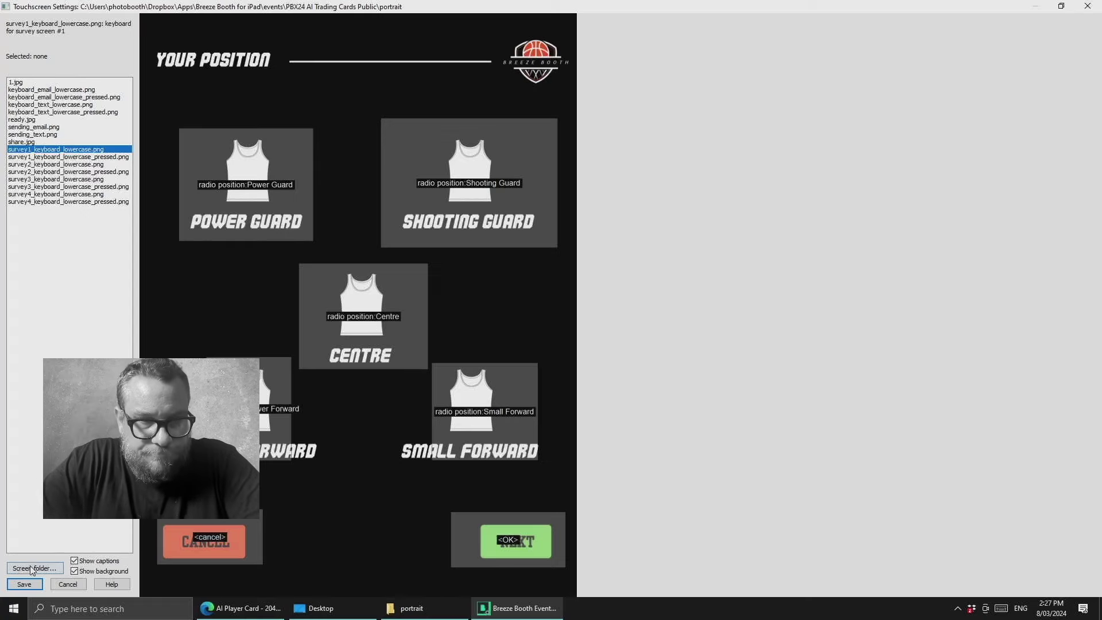
click(24, 584)
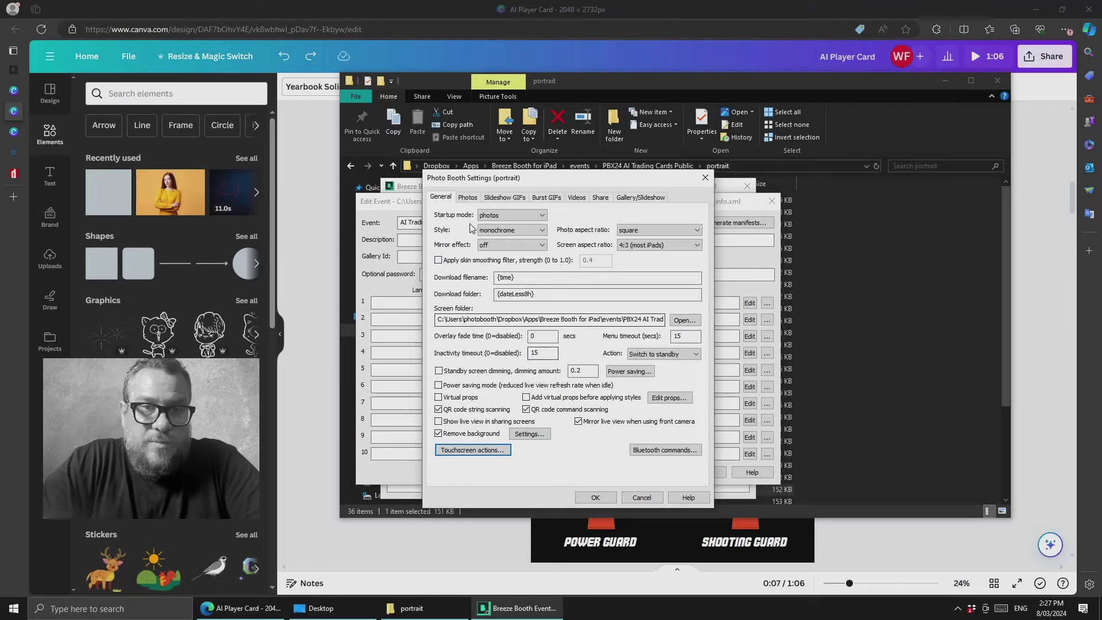
key(ctrl+Tab)
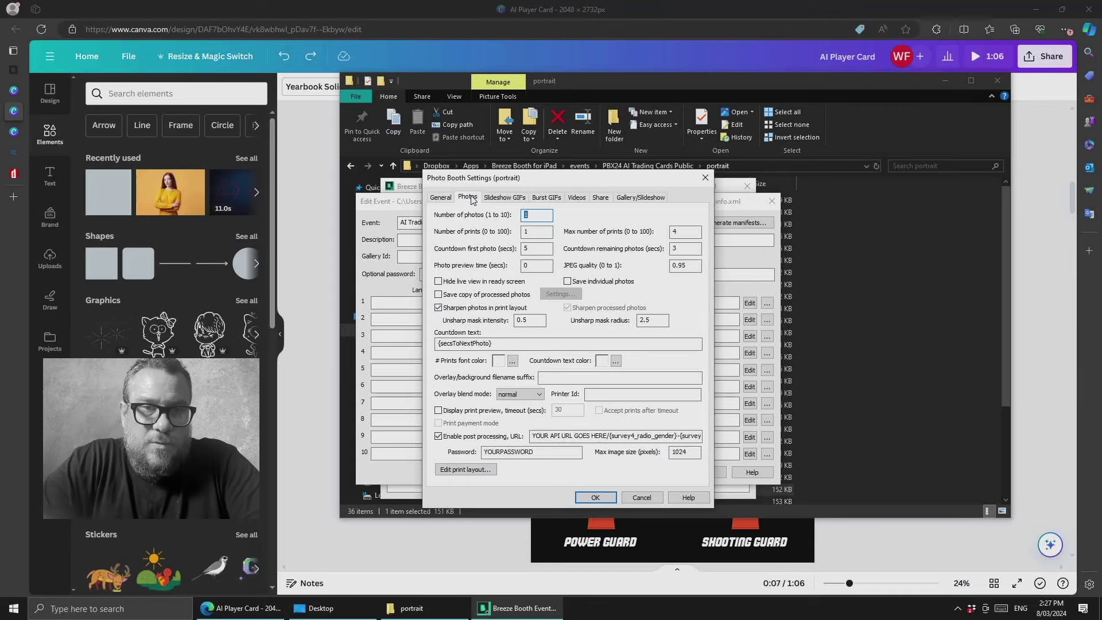
click(458, 470)
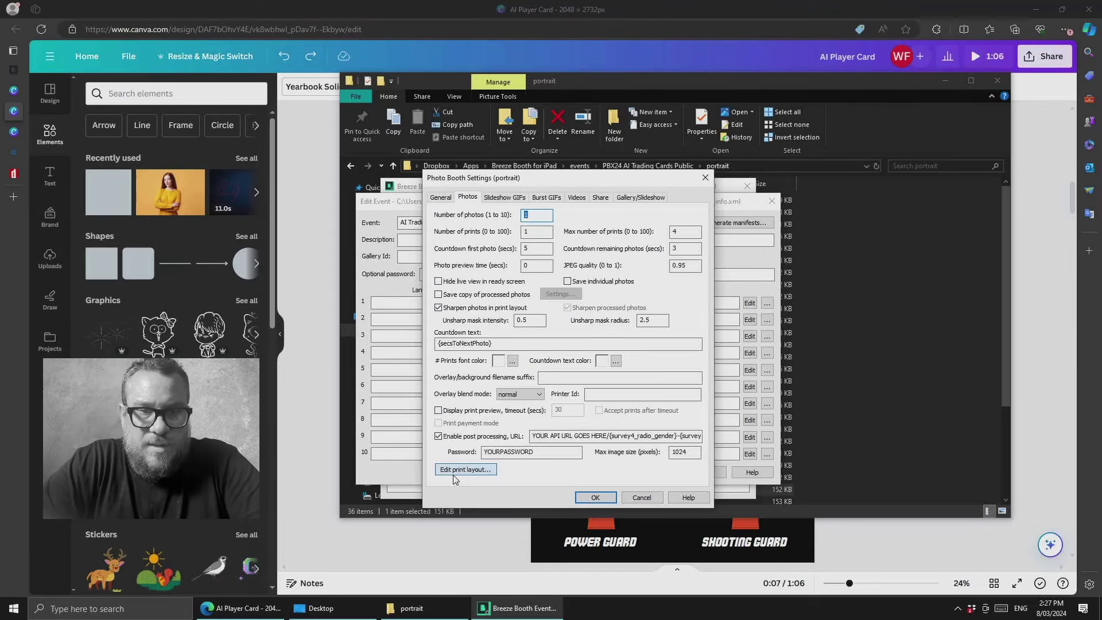
click(212, 186)
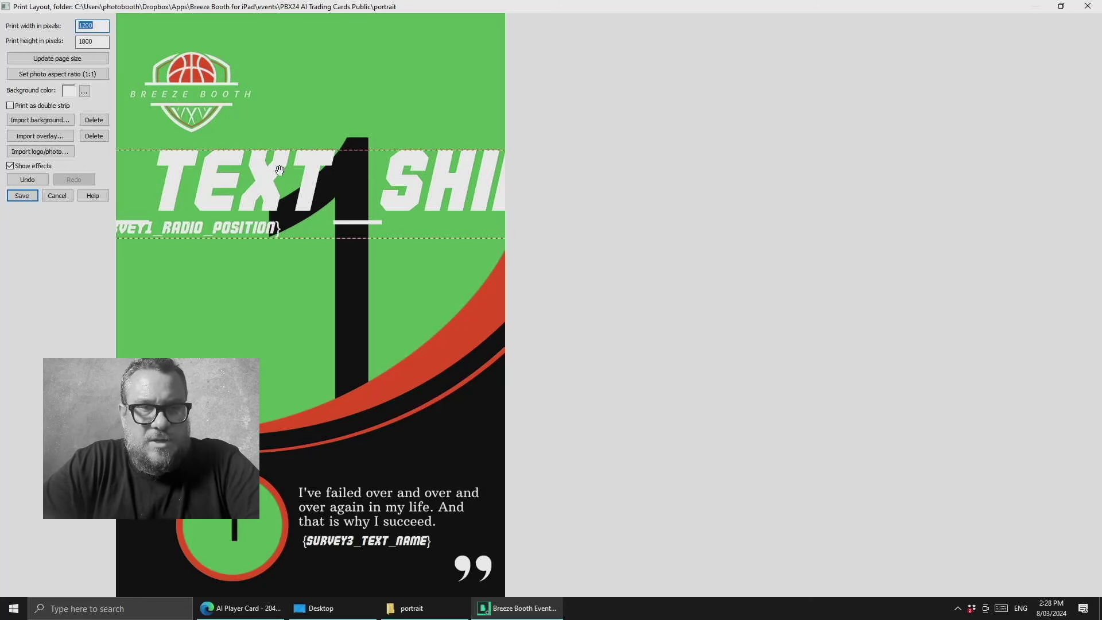
- Switch to the Player Card Overlay design in Canva and examine the layers and circle shape of the overlay page
click(241, 608)
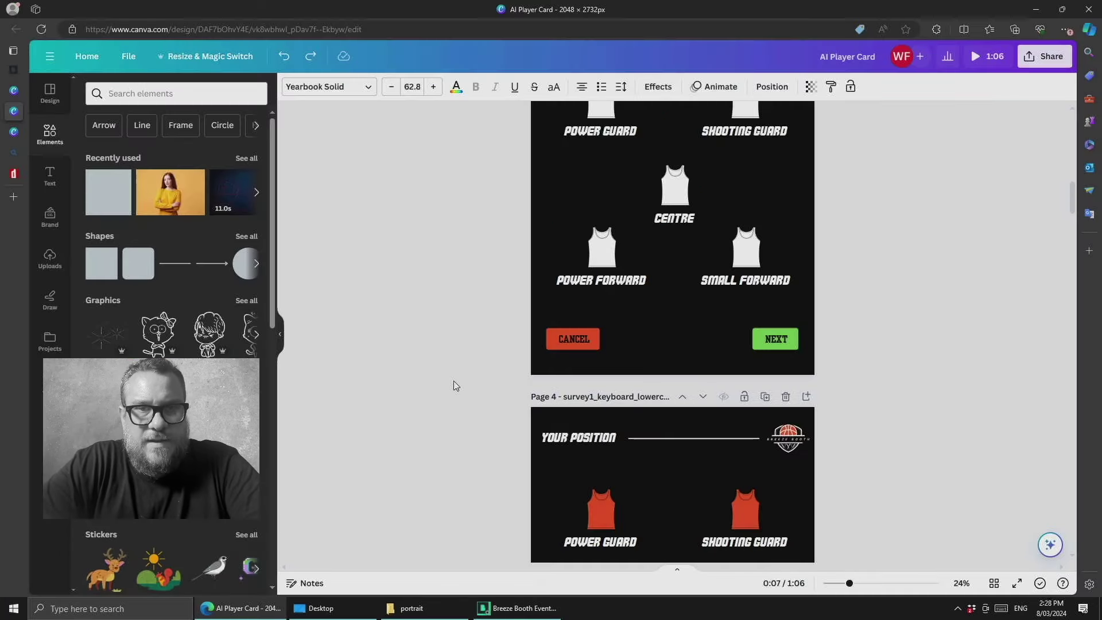
click(10, 92)
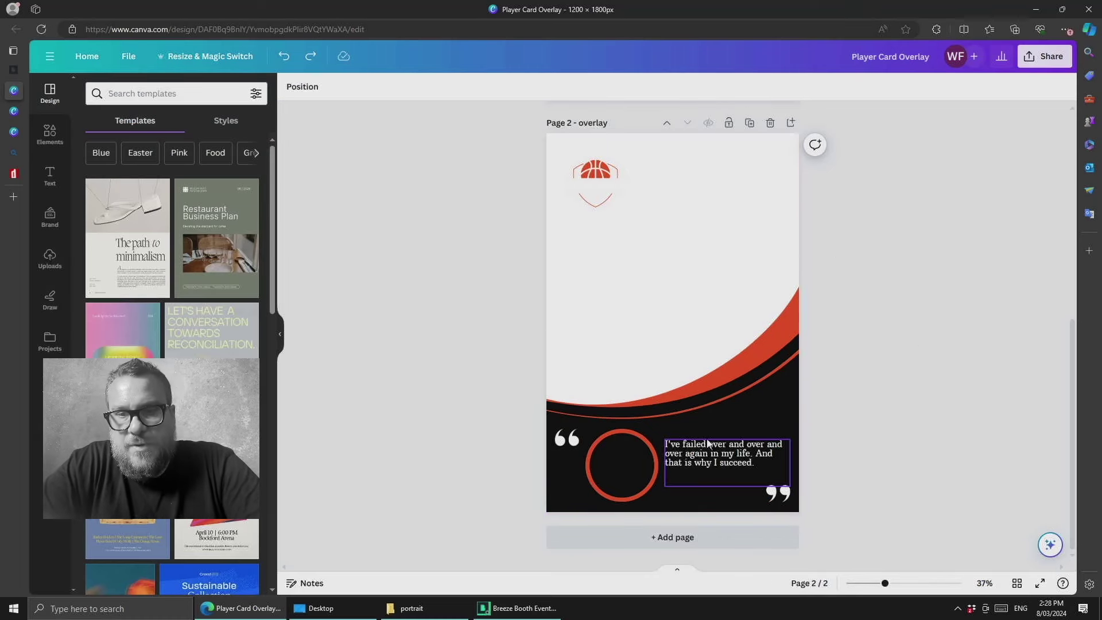
click(714, 388)
click(544, 89)
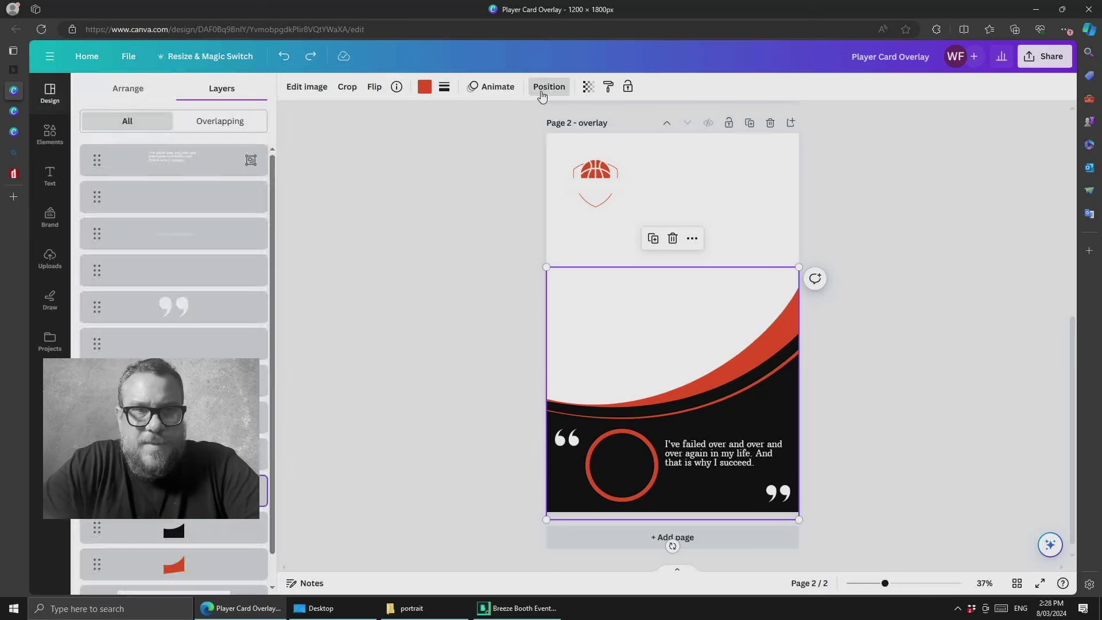
scroll(173, 345, down, 1)
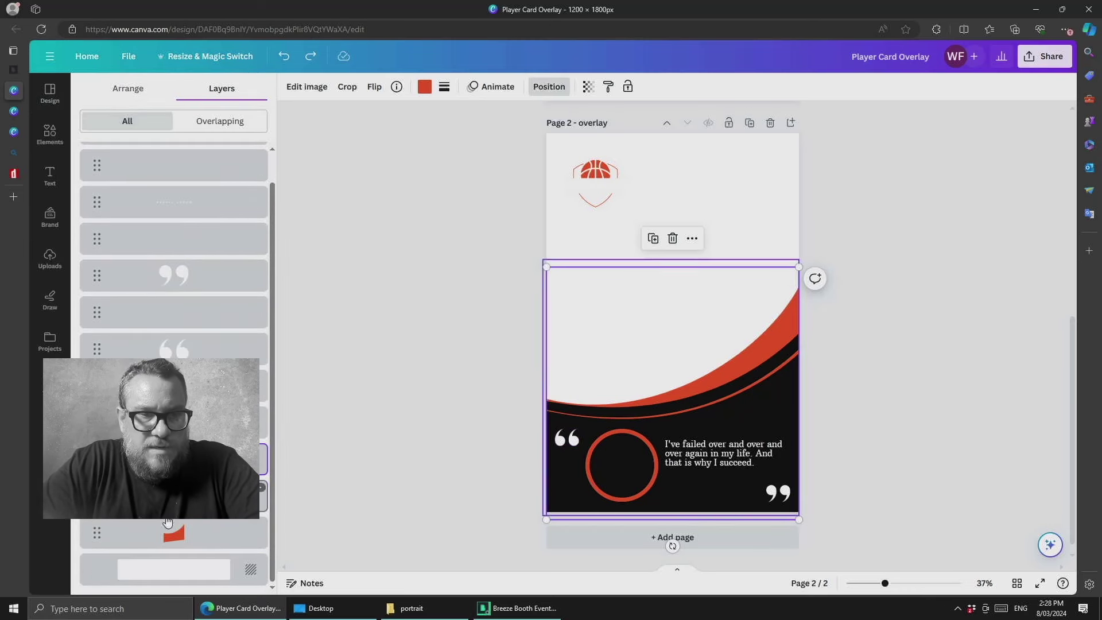
drag(272, 202, 270, 167)
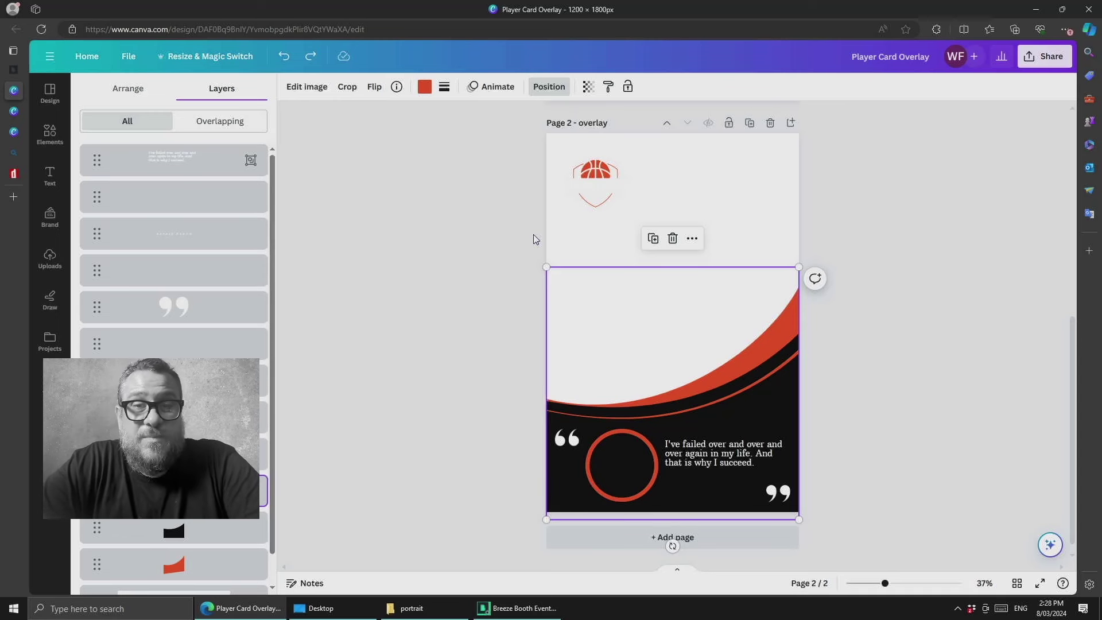
click(610, 446)
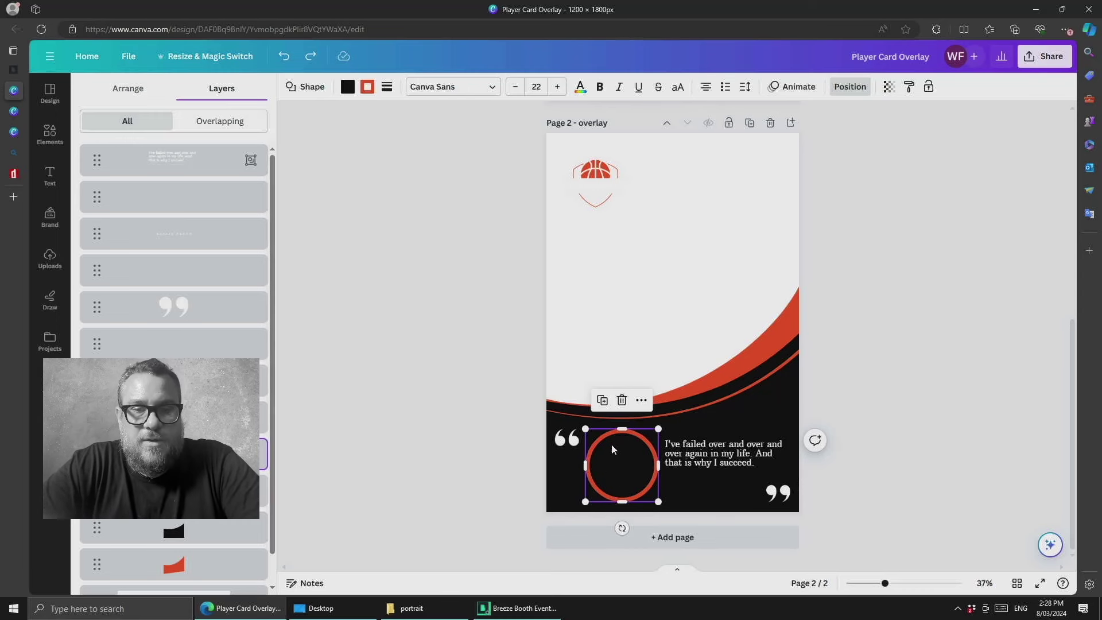
- View the exported overlay.png from the portrait folder and return to the overlay page in Canva
click(411, 607)
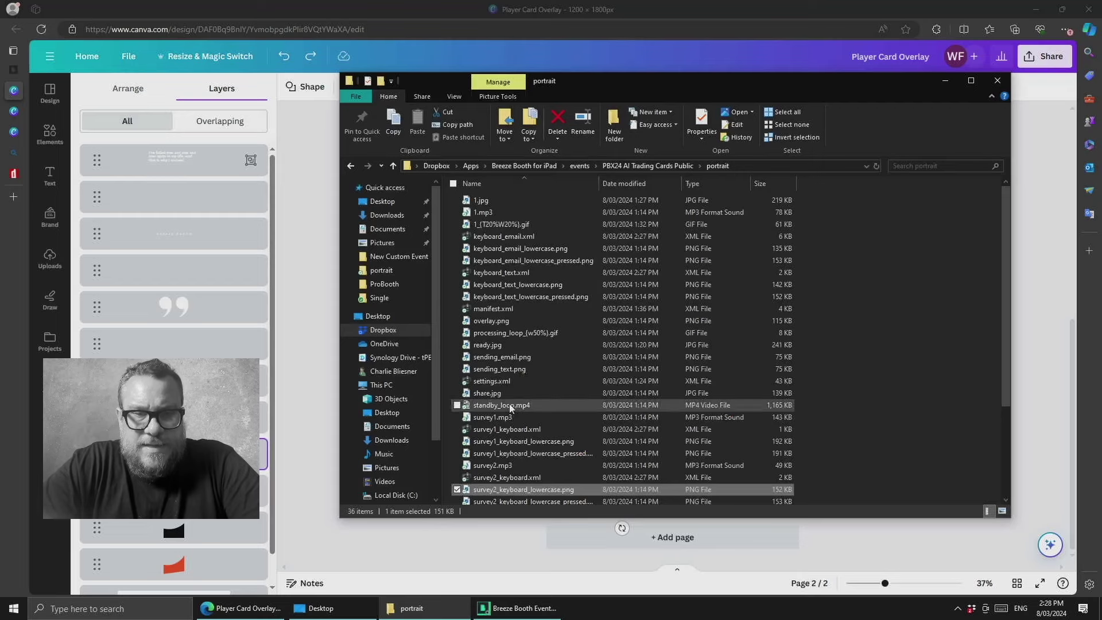
scroll(510, 408, down, 2)
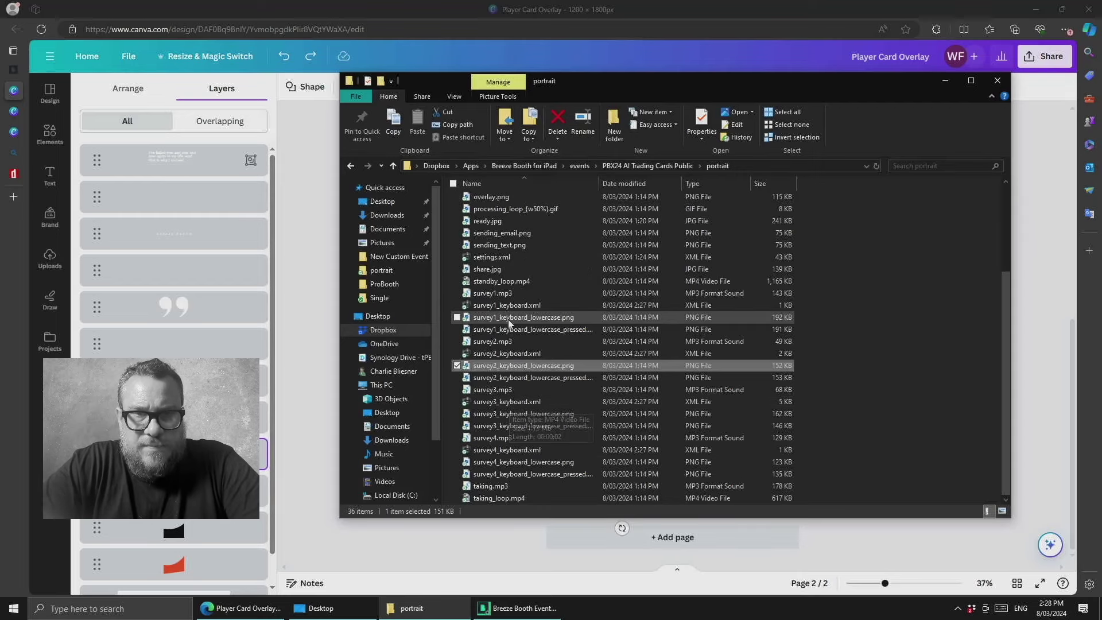
click(490, 200)
double_click(491, 198)
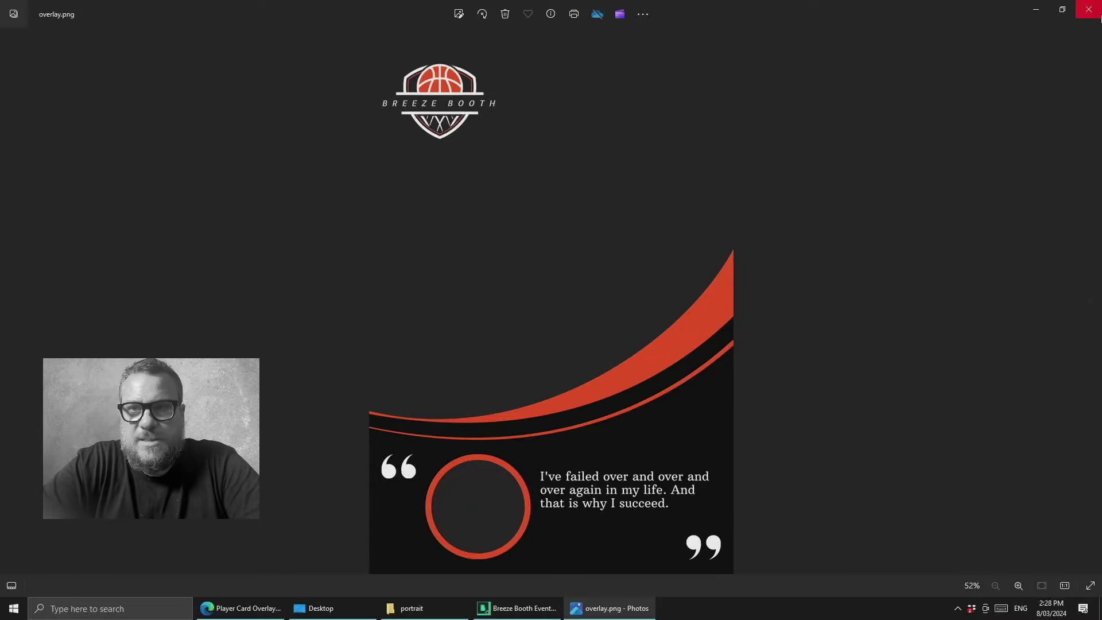
click(1088, 10)
click(497, 557)
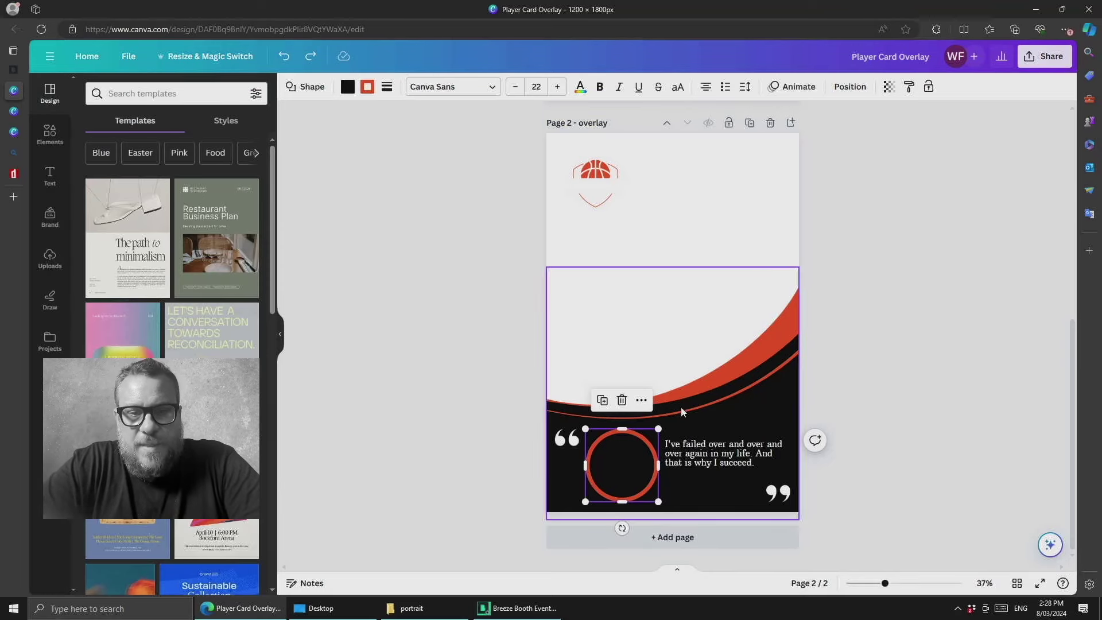
click(412, 608)
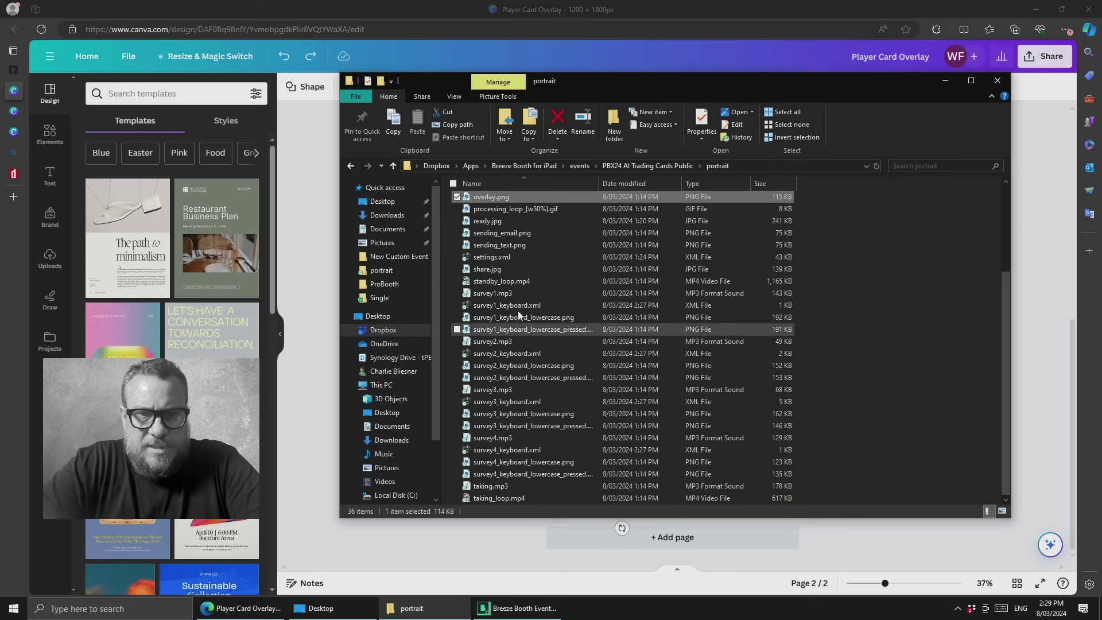
click(327, 289)
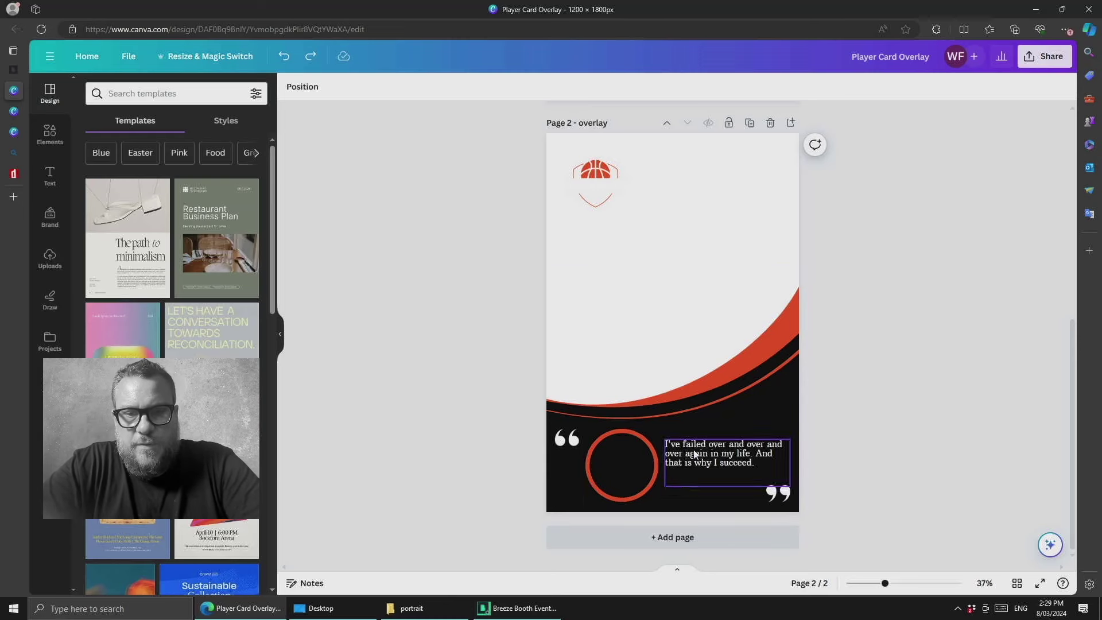
- Check the text in the Breeze Booth print layout and view the Commando font page on dafont.com
click(504, 607)
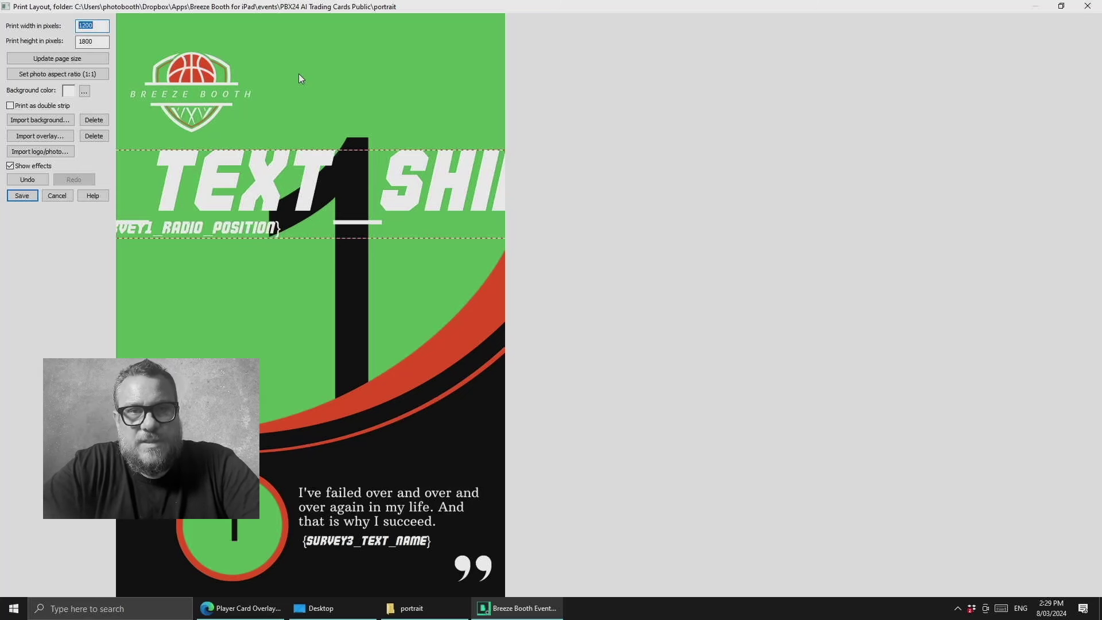
click(244, 608)
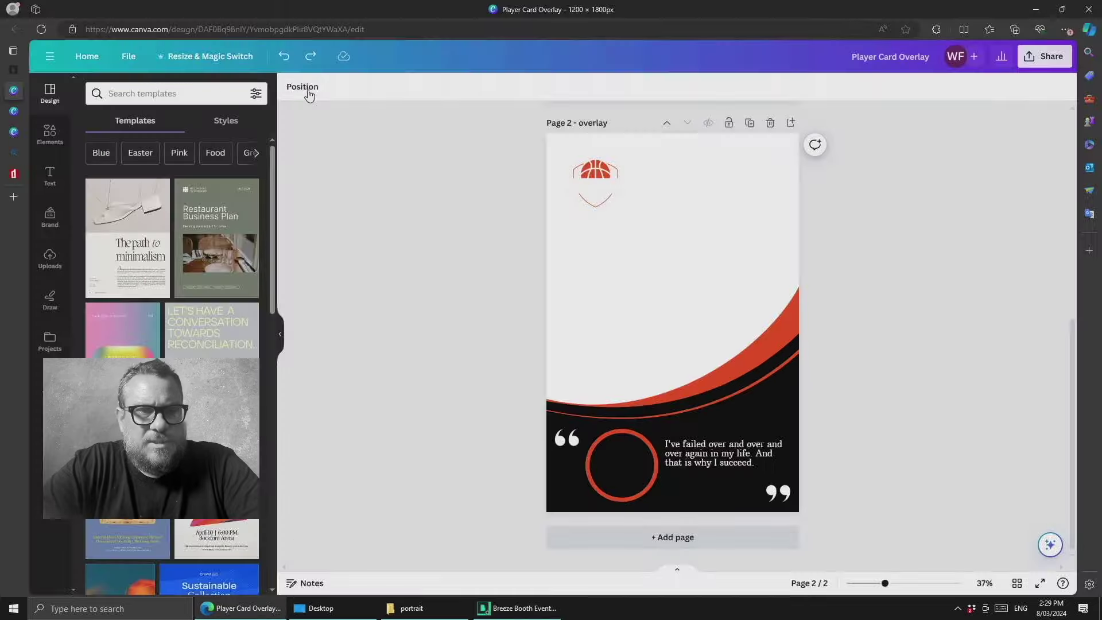
click(14, 175)
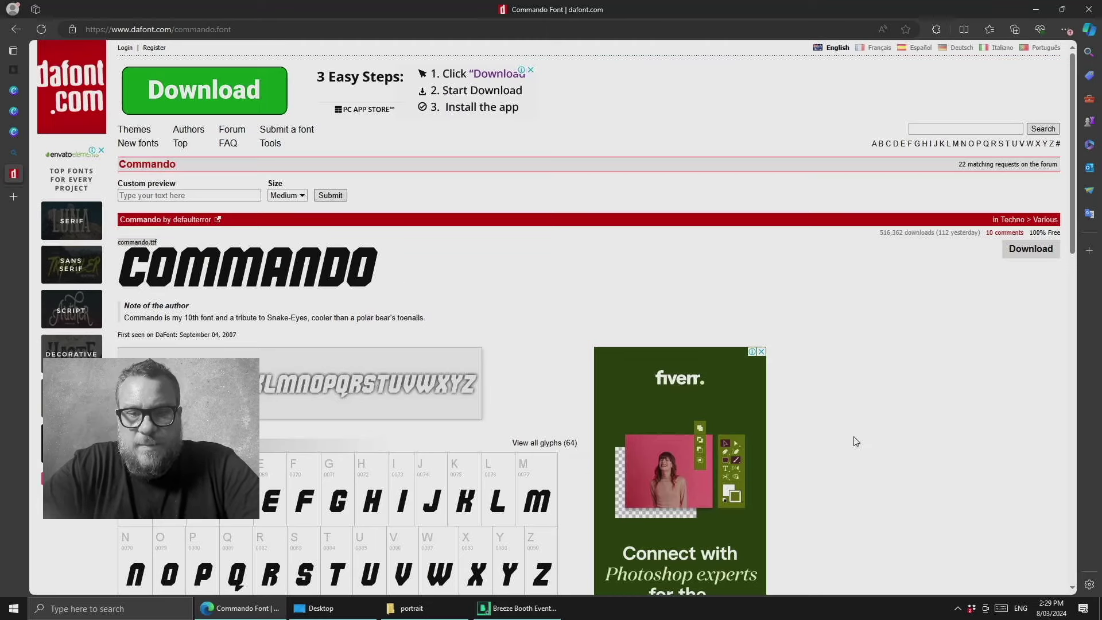
click(516, 608)
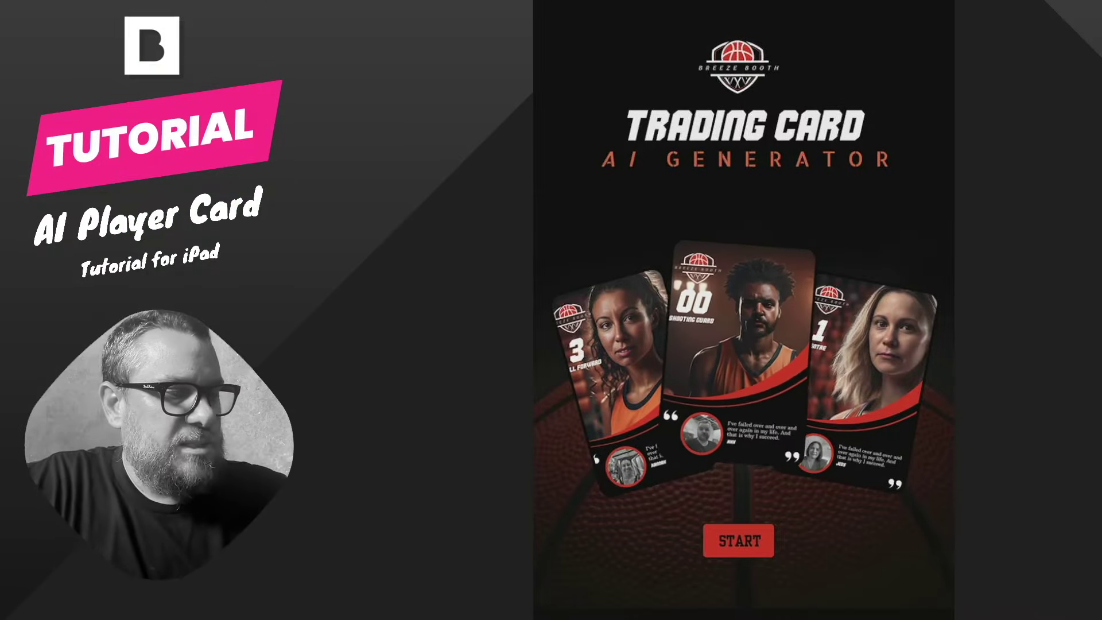
- Leave the trading card start screen on the iPad and open the Dafont website in iFont
key(super+h)
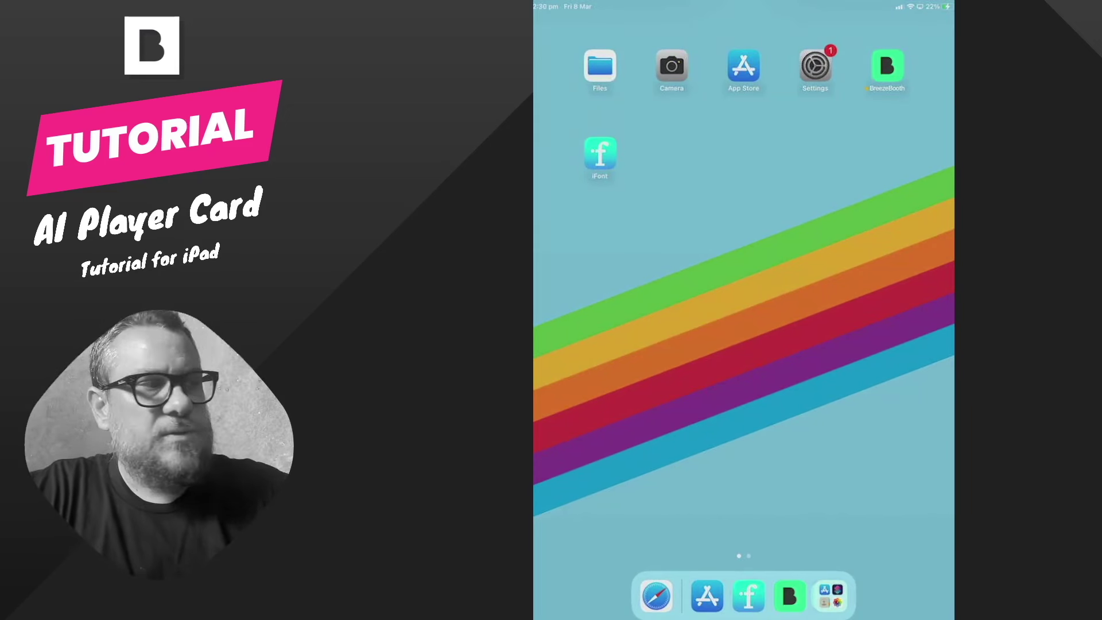
click(599, 153)
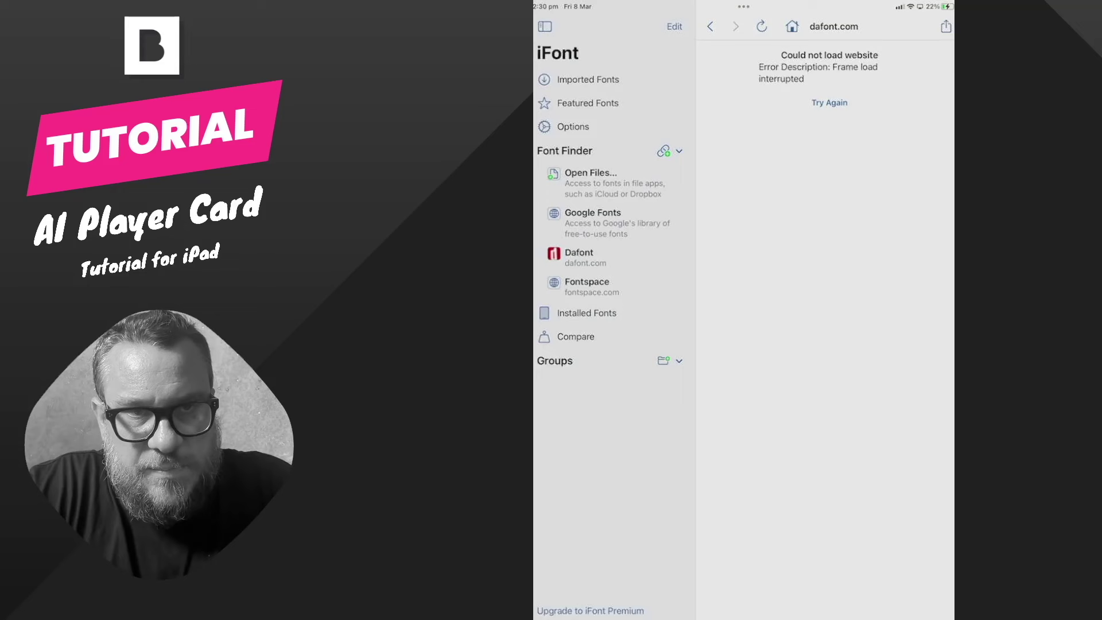
click(579, 257)
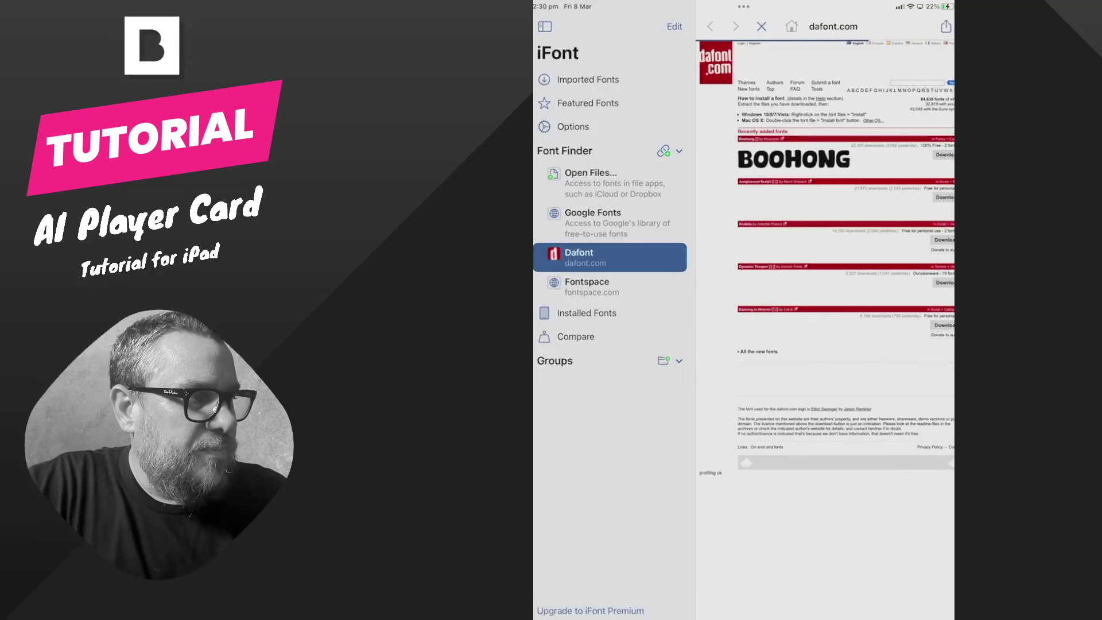
- Search Dafont for "Commando" and download the Commando font archive
click(917, 82)
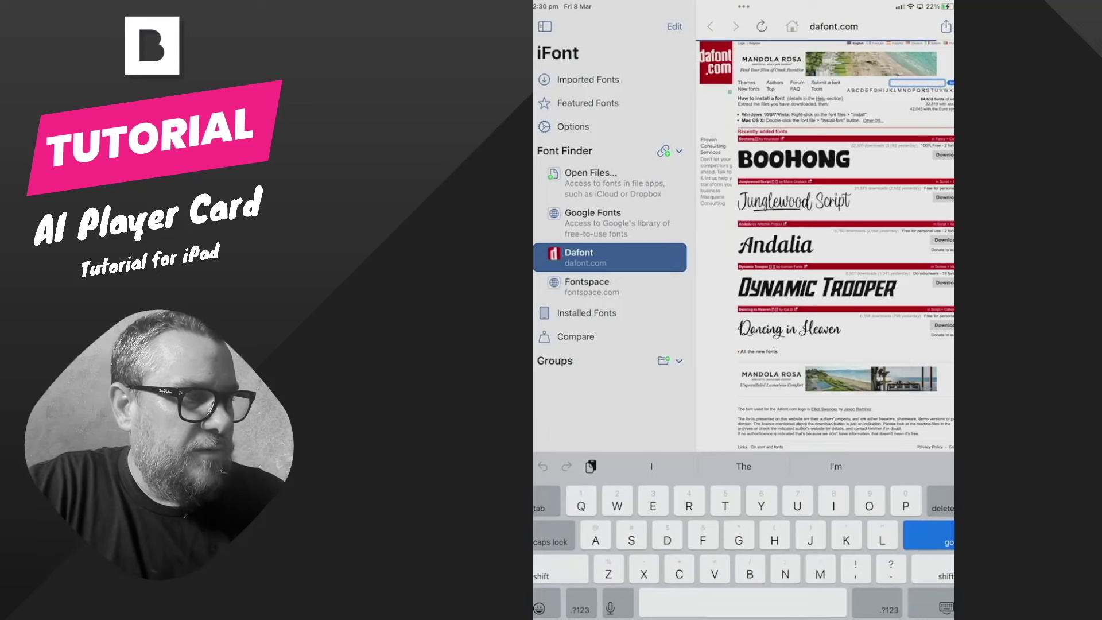
text(Comm)
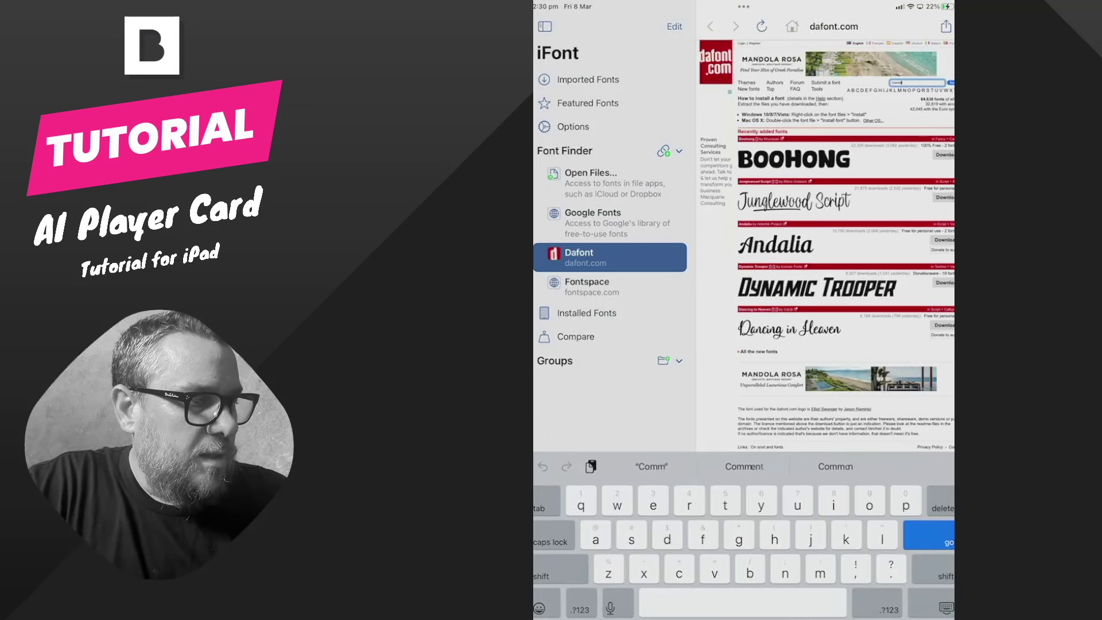
text(ando)
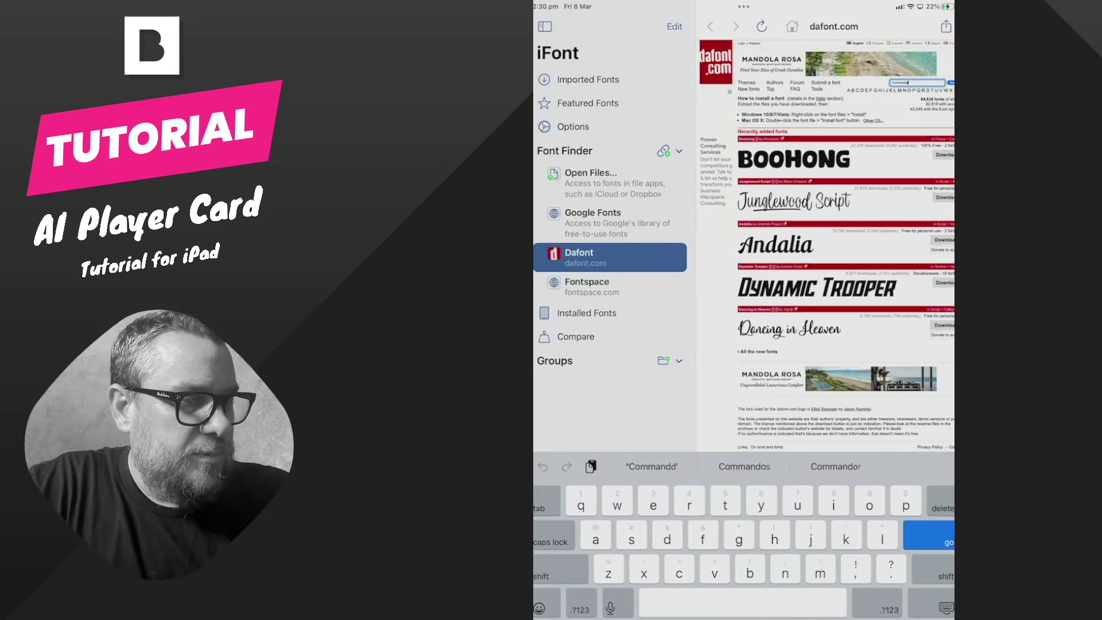
key(Return)
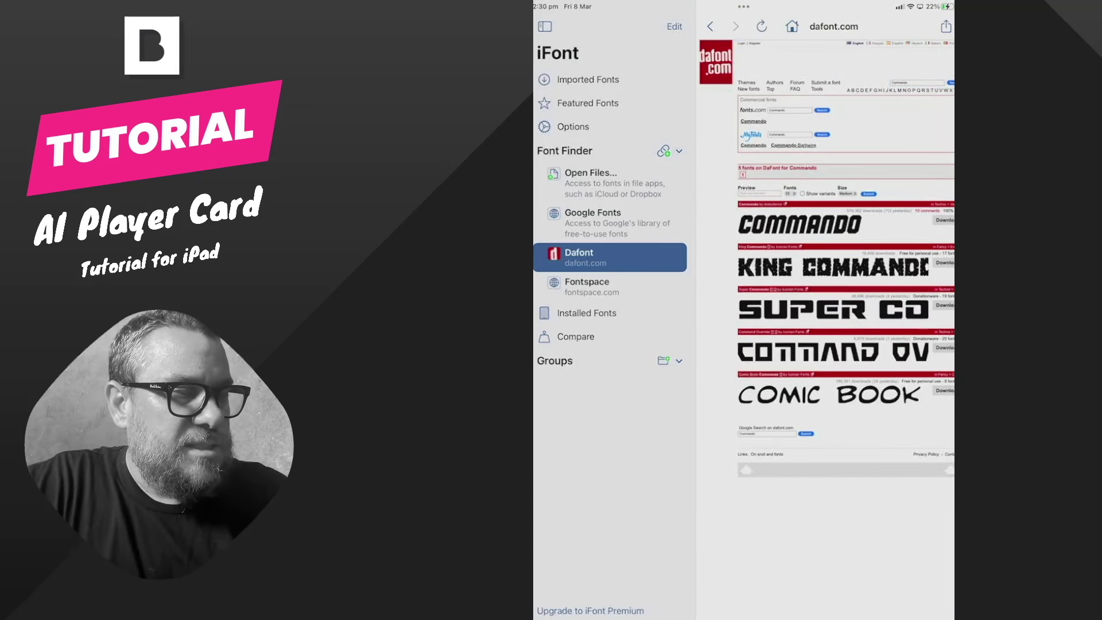
click(943, 219)
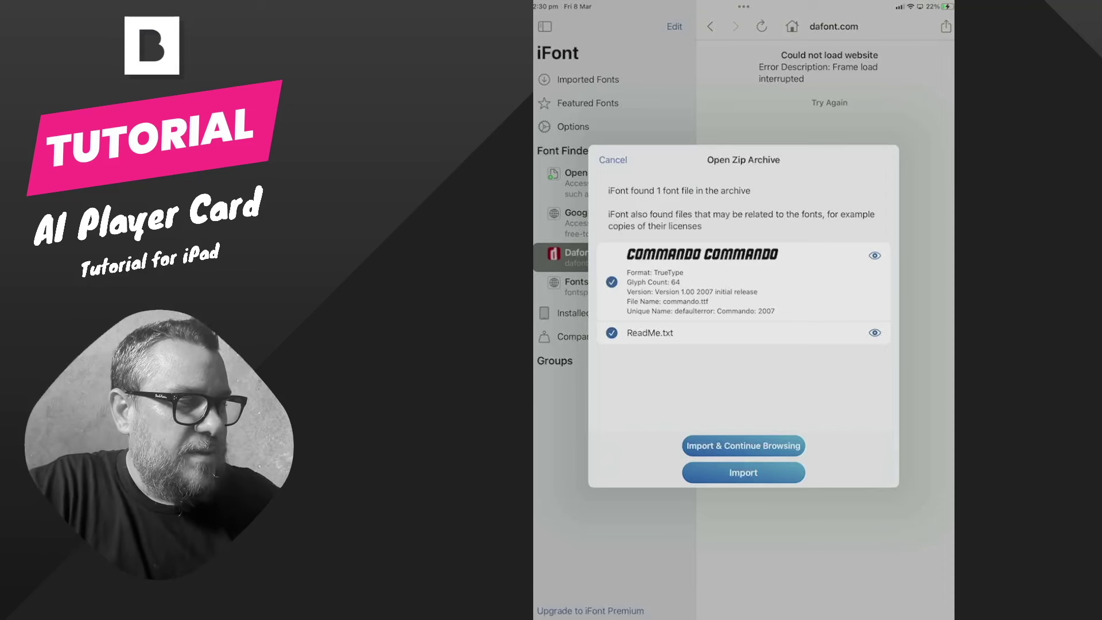
- Import the Commando font from the downloaded archive and start installing the newly imported copy
click(743, 472)
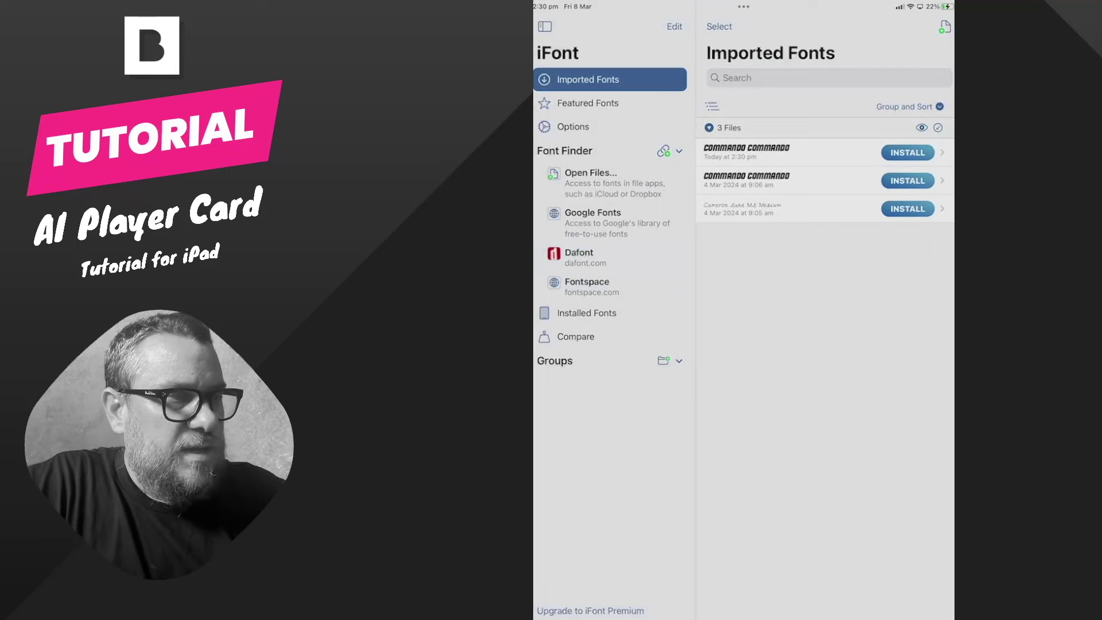
click(907, 152)
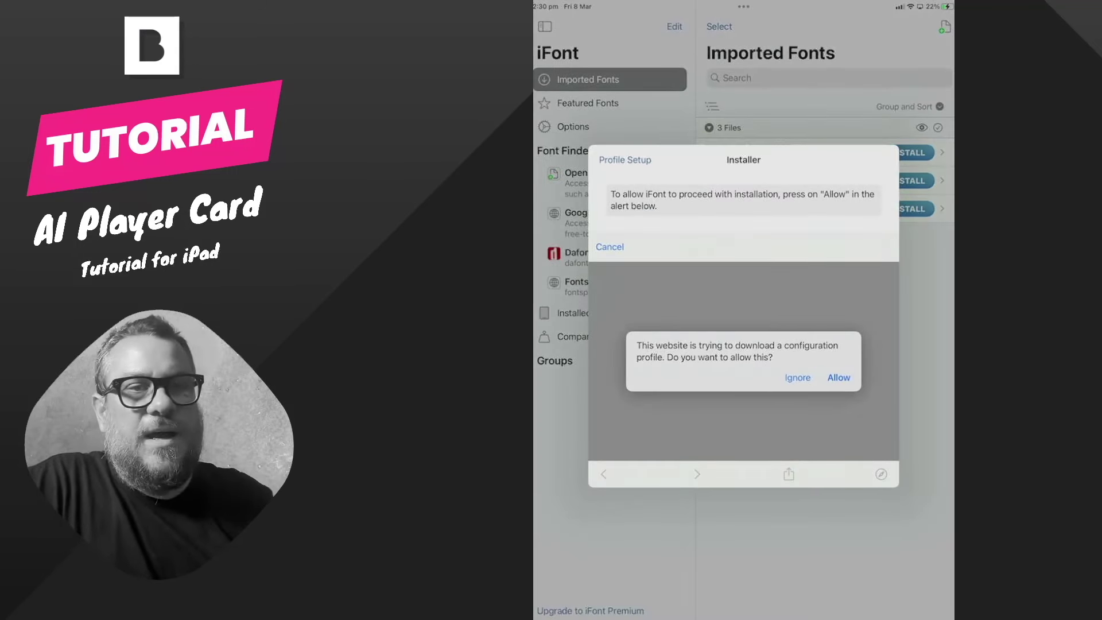
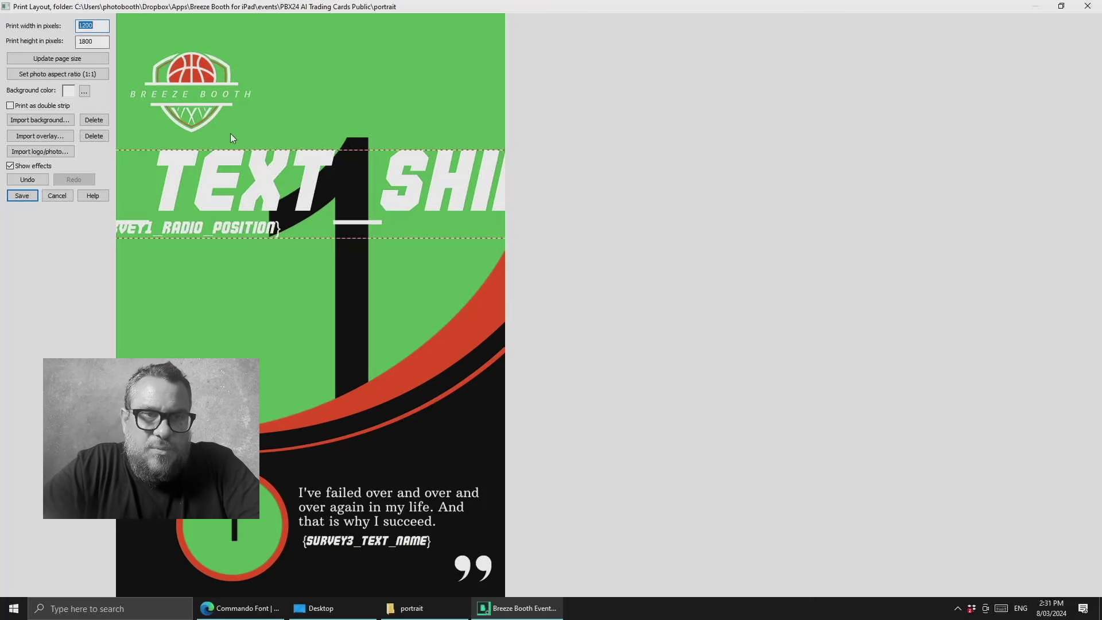
- Try repositioning the main photo in the portrait print layout, shifting it toward the card's right edge
click(217, 338)
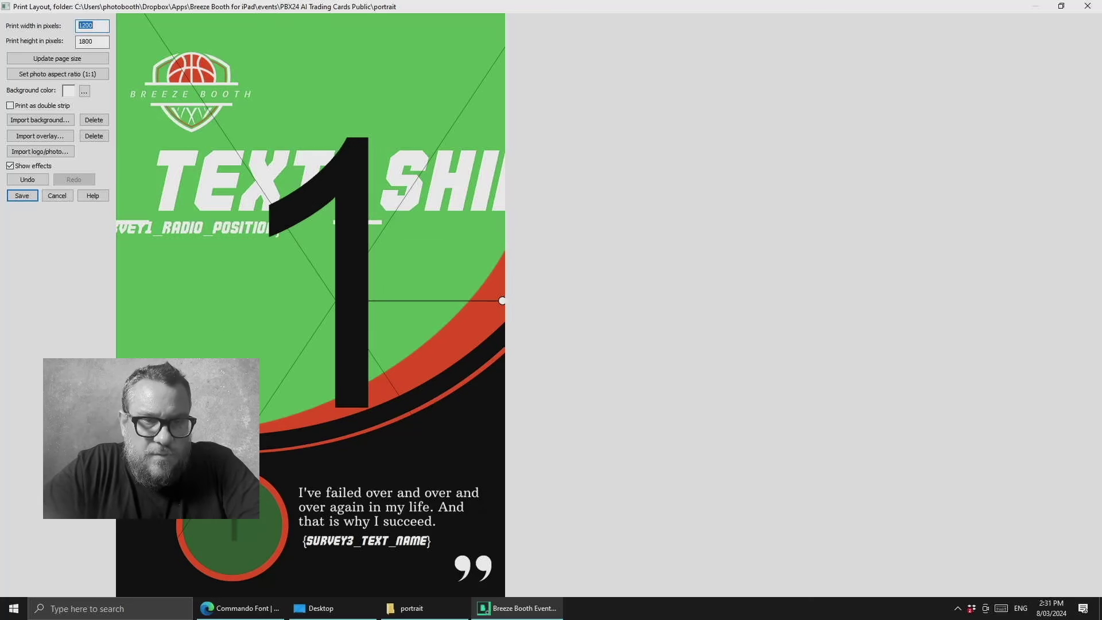
drag(202, 349, 147, 288)
drag(377, 102, 356, 46)
drag(174, 313, 234, 315)
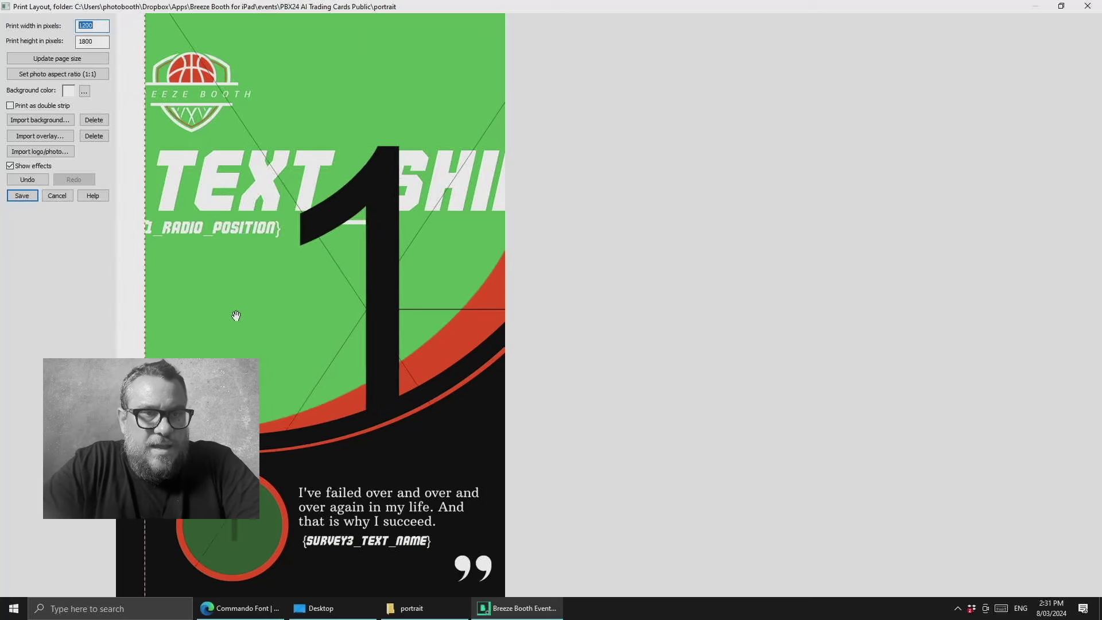
right_click(69, 318)
click(108, 353)
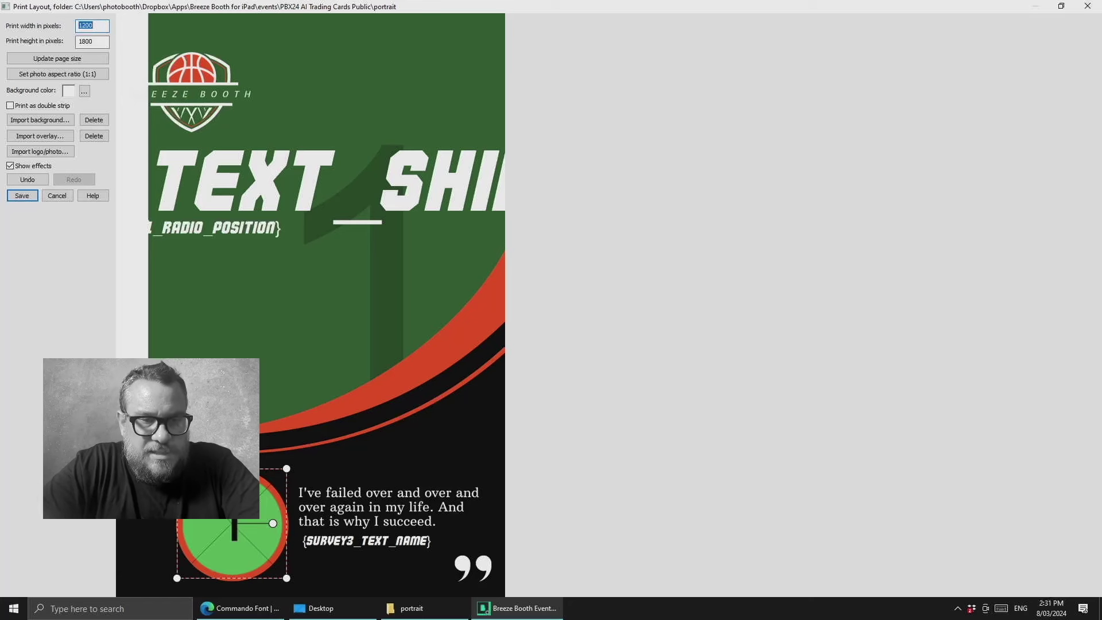
- Check the position and effects settings of the circular photo in the print layout
right_click(207, 534)
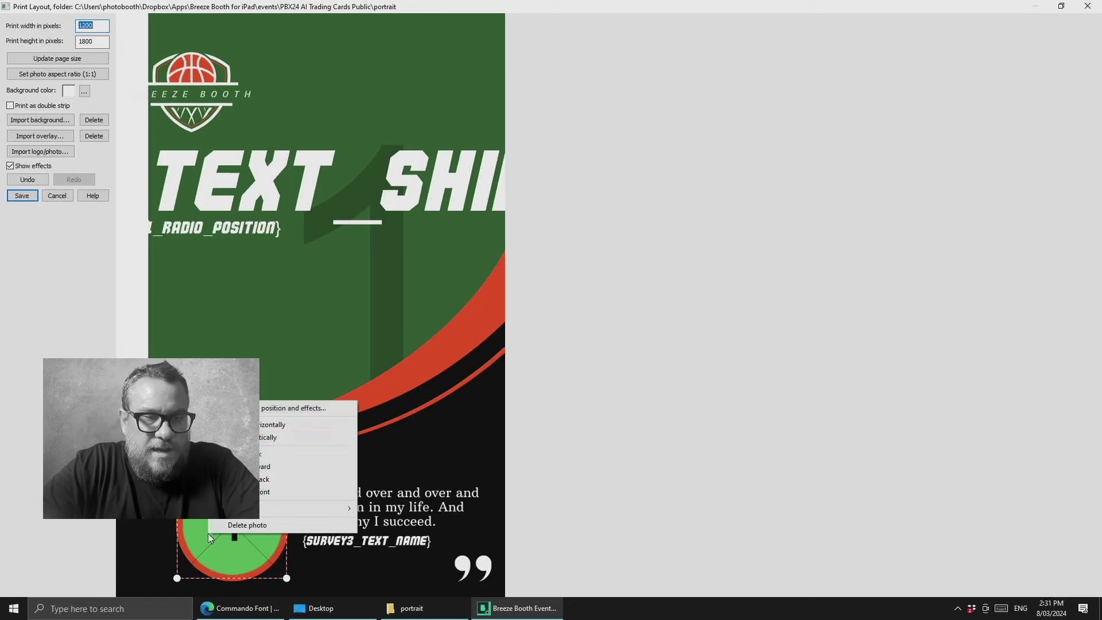
click(275, 406)
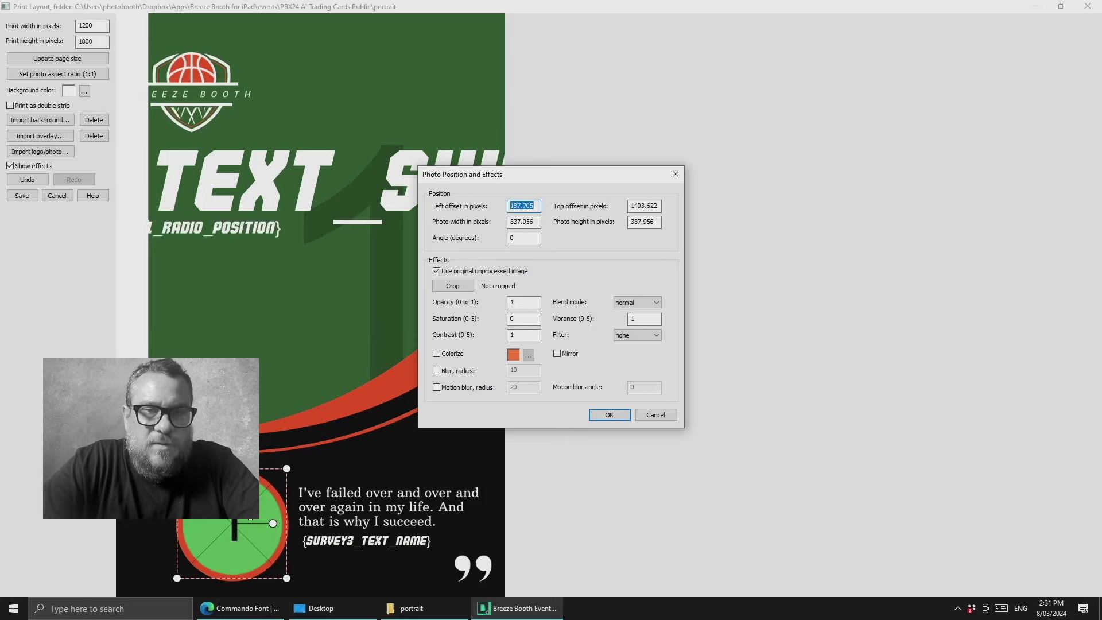
click(602, 418)
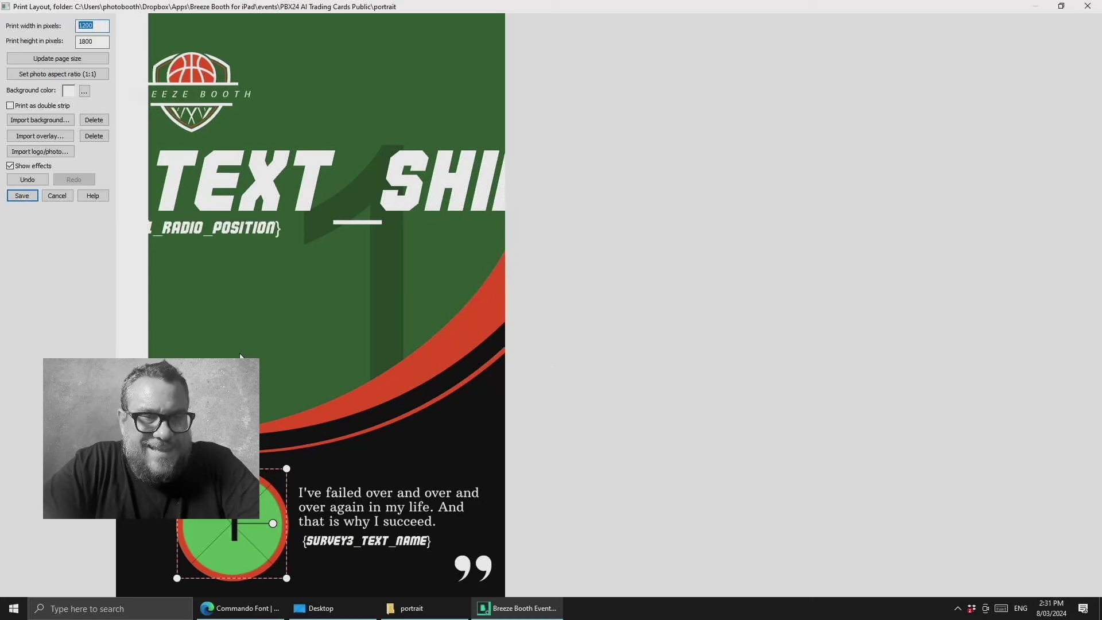
- Move the main photo back over the card's left edge, check the name and shirt captions, and leave the print layout without saving
right_click(47, 334)
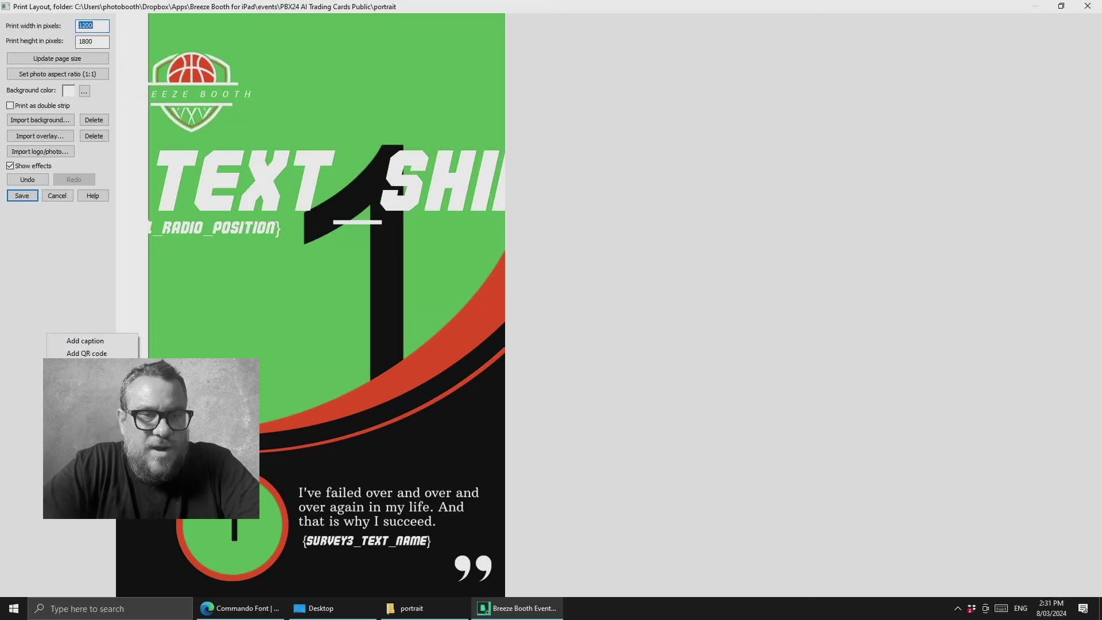
click(271, 363)
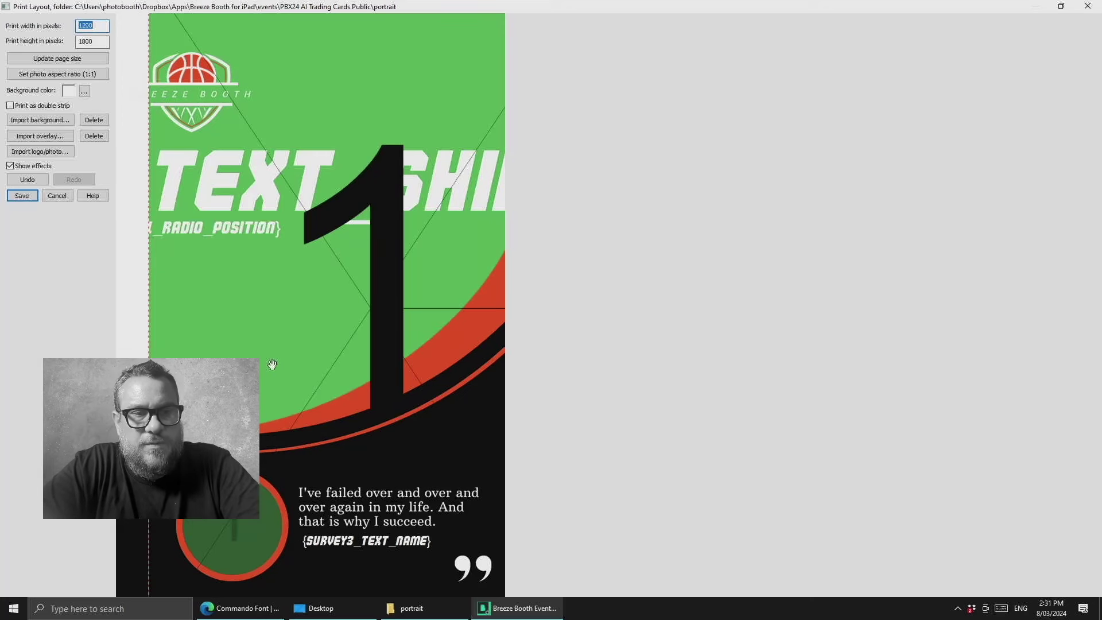
drag(246, 345, 210, 326)
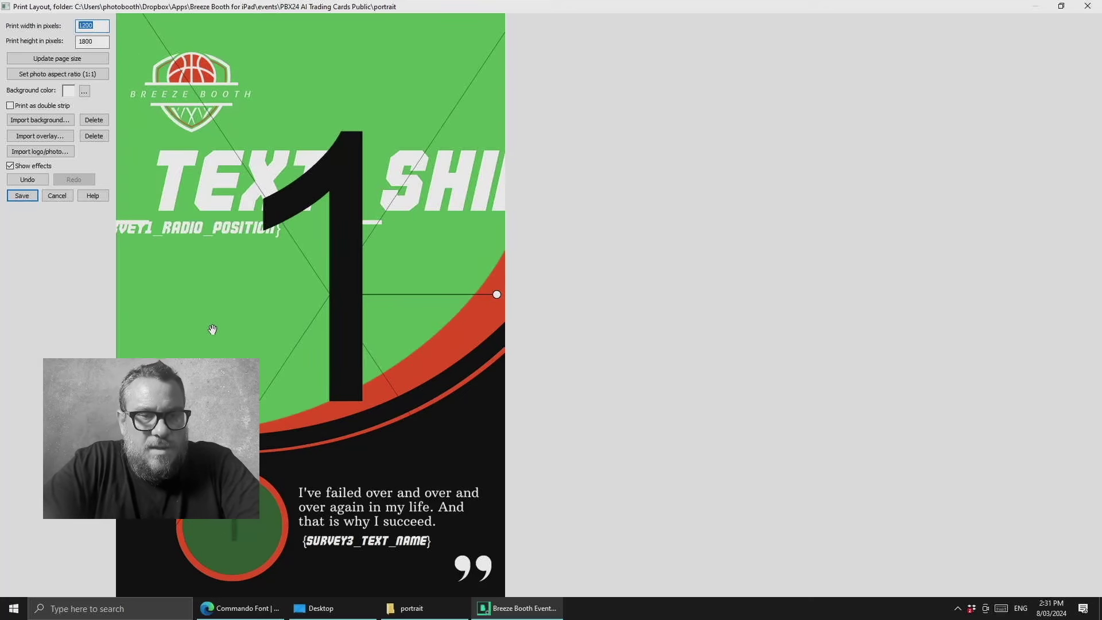
click(325, 543)
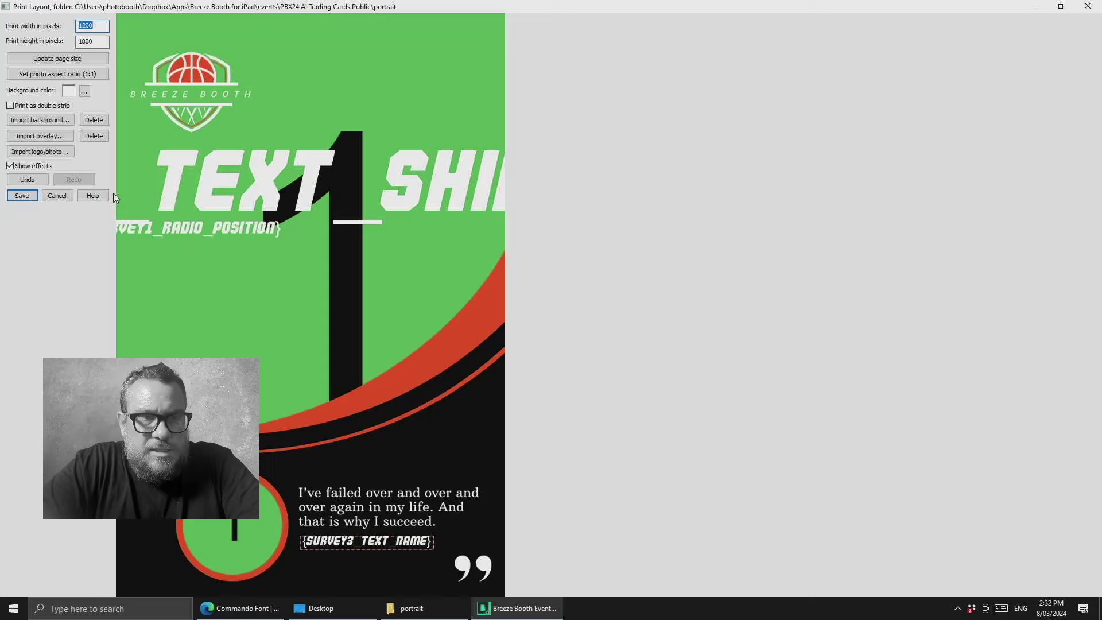
click(314, 184)
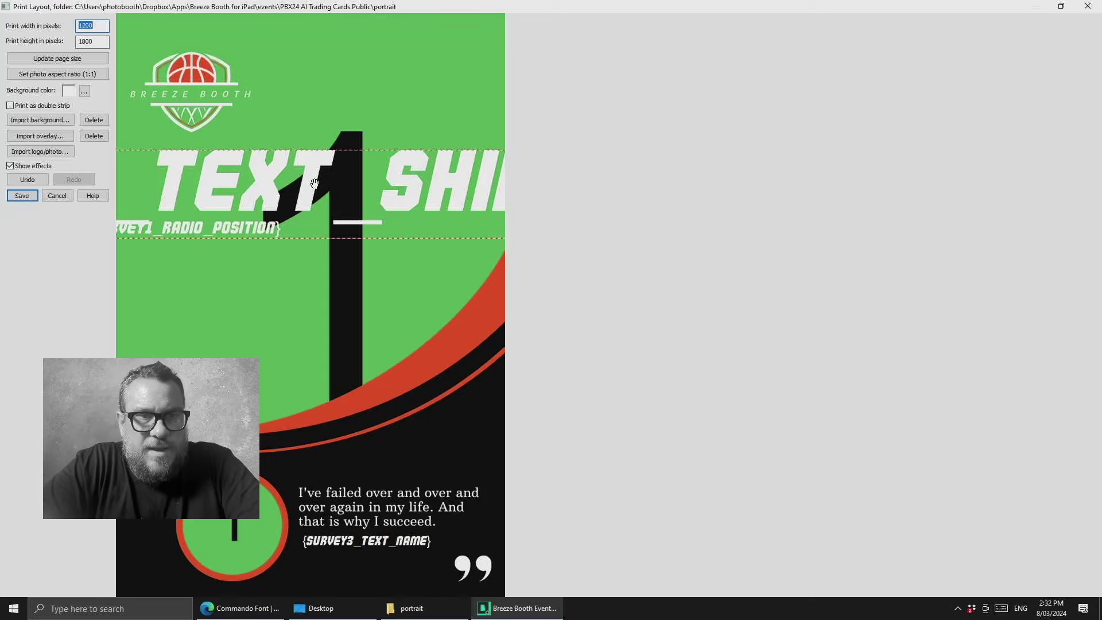
click(58, 196)
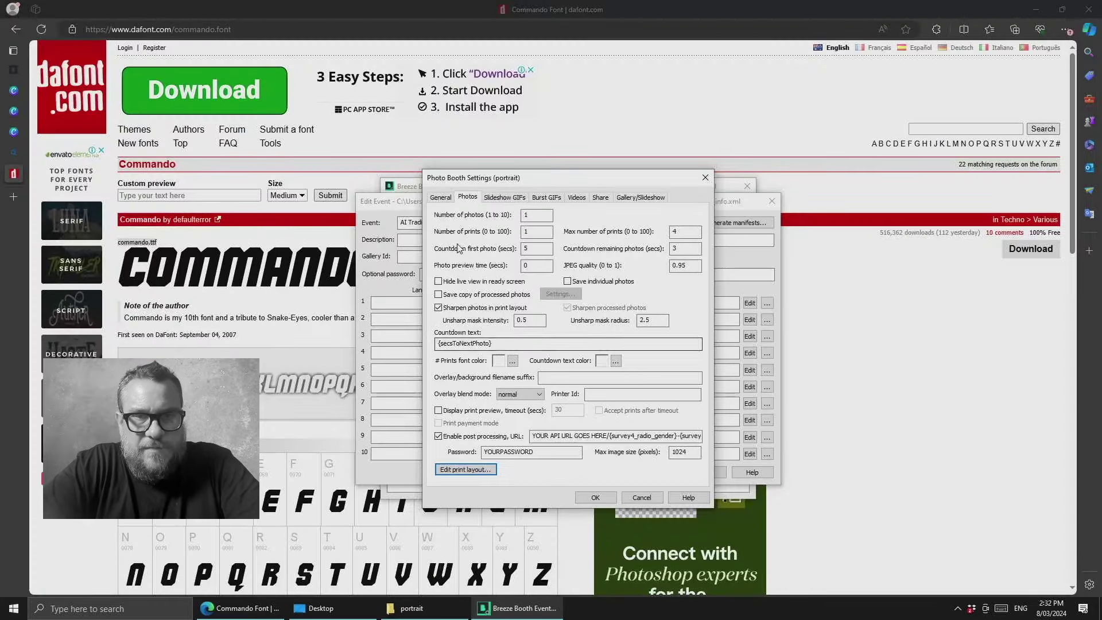
- Review the position, shirt number, name and details survey screens in the touchscreen settings, including the Power Guard button's token
click(440, 198)
click(470, 451)
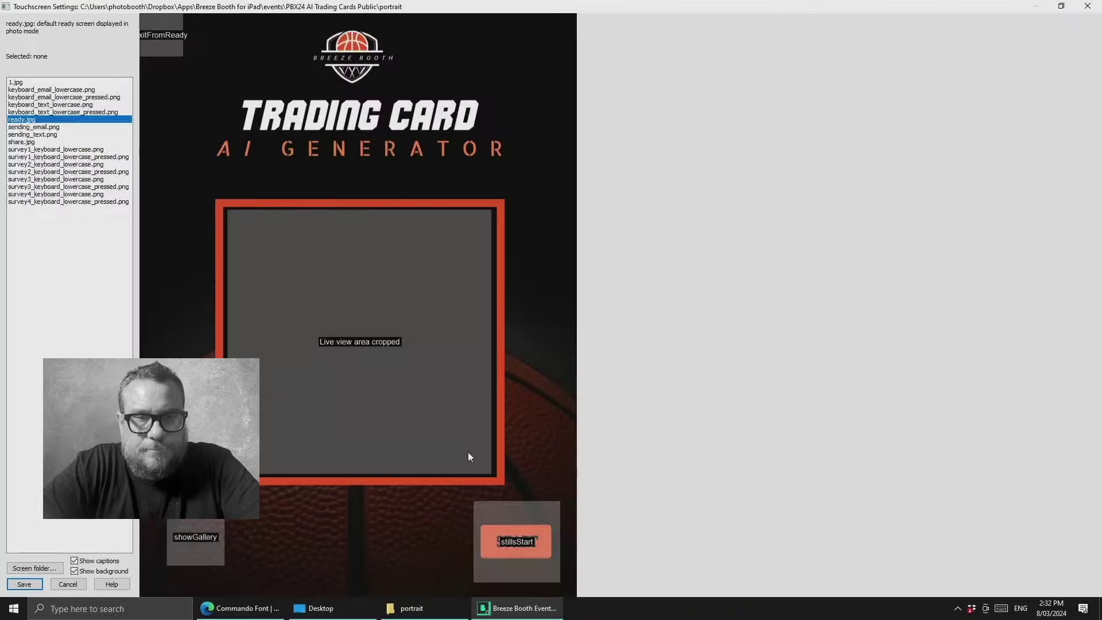
click(60, 149)
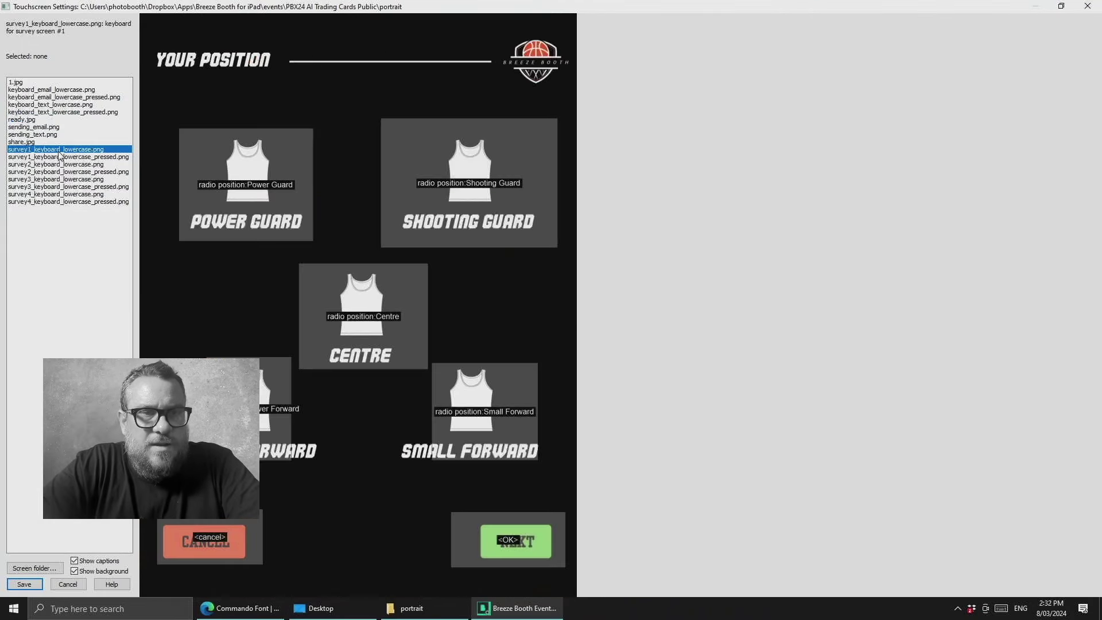
click(242, 195)
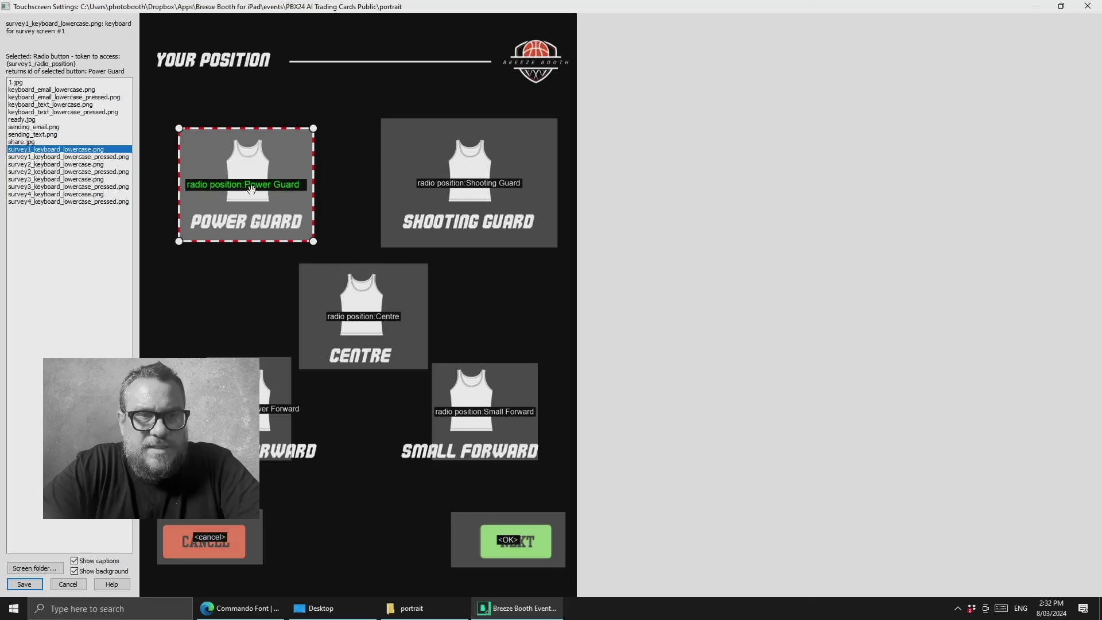
click(86, 171)
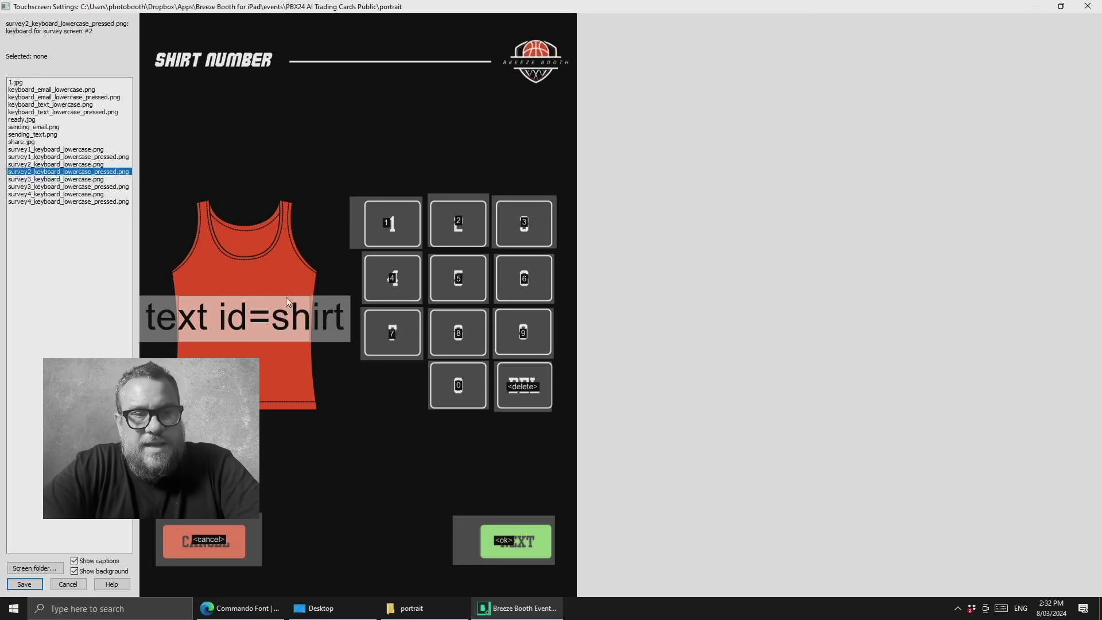
click(66, 188)
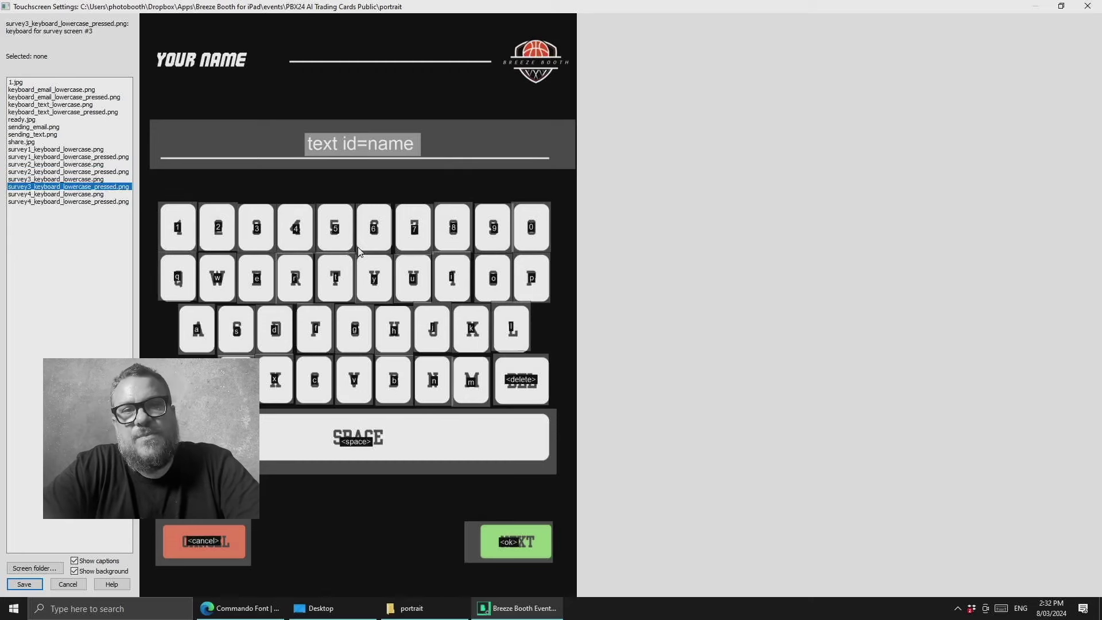
click(69, 195)
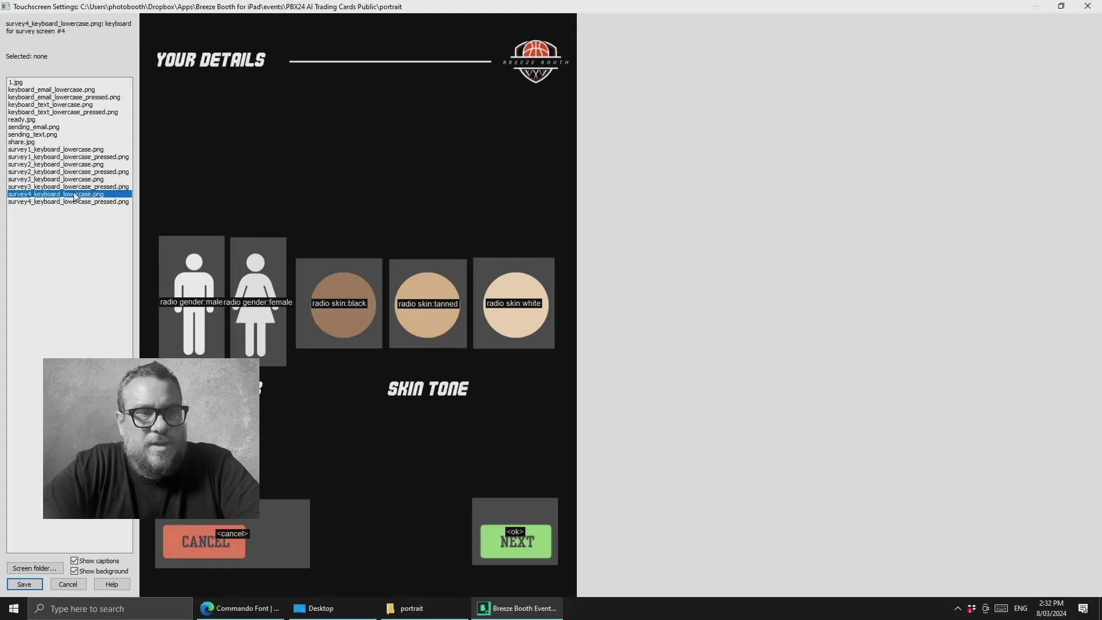
click(64, 171)
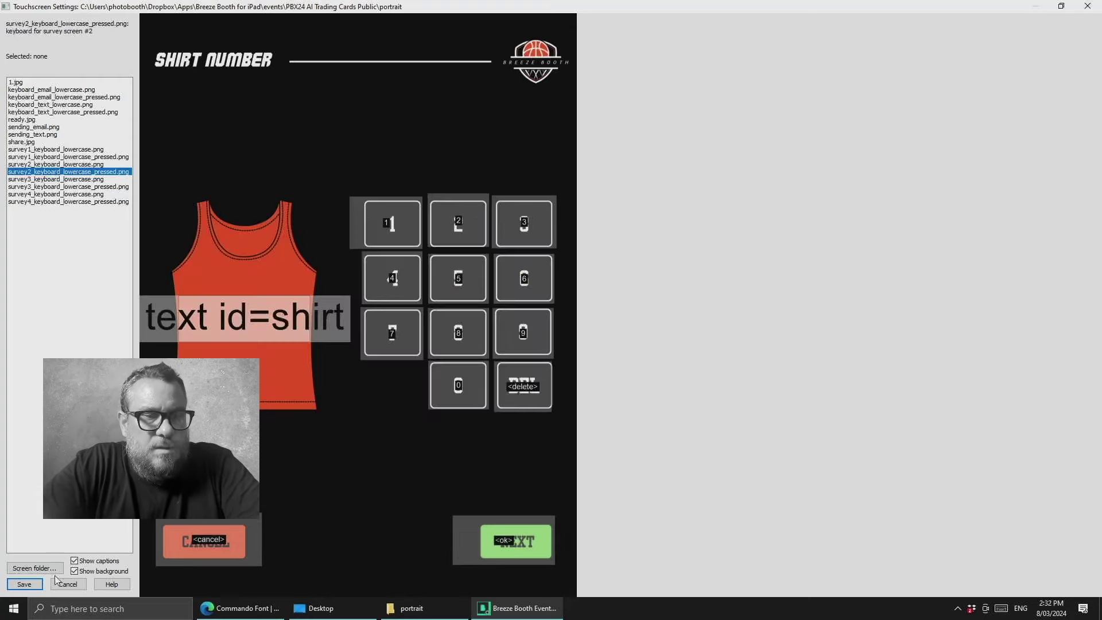
click(57, 583)
- Reopen the portrait print layout and shift the main photo slightly up and to the left on the card
click(467, 197)
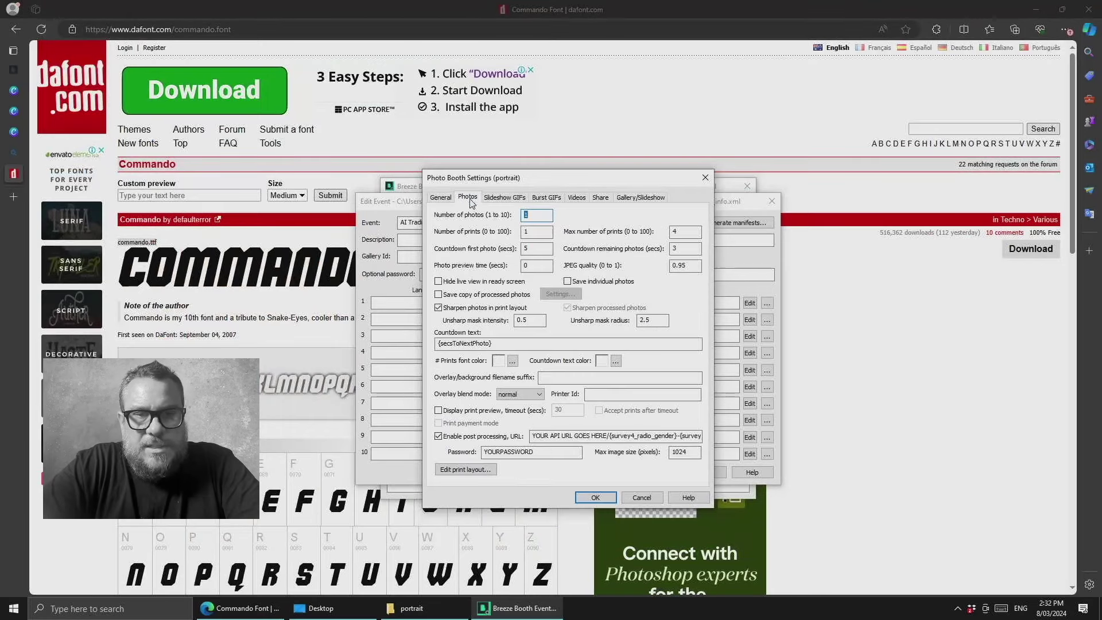
click(466, 469)
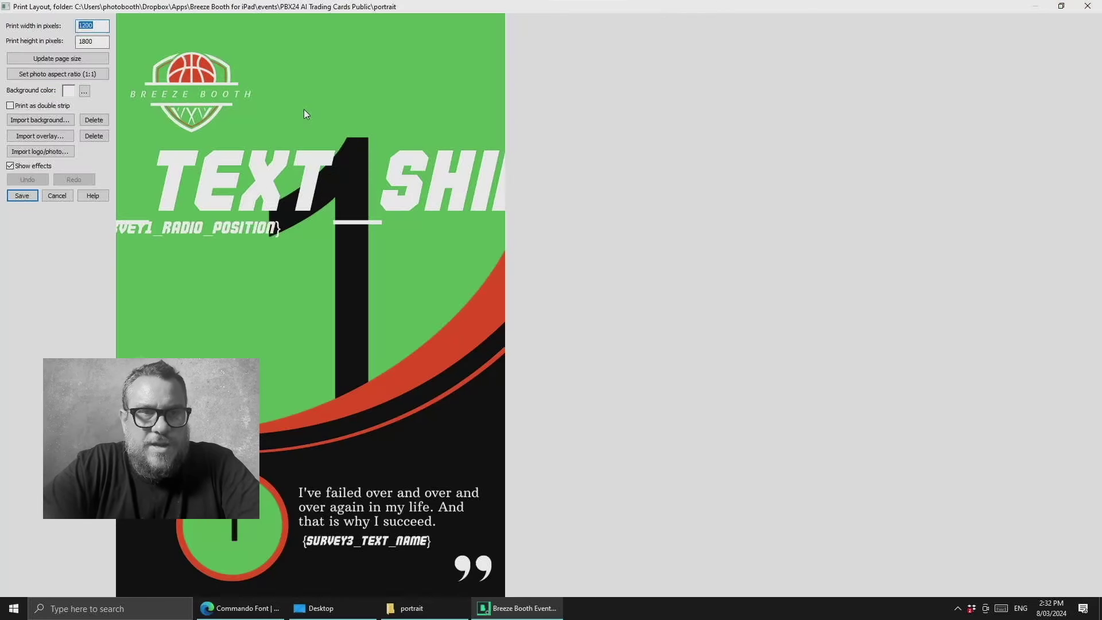
right_click(304, 109)
click(335, 207)
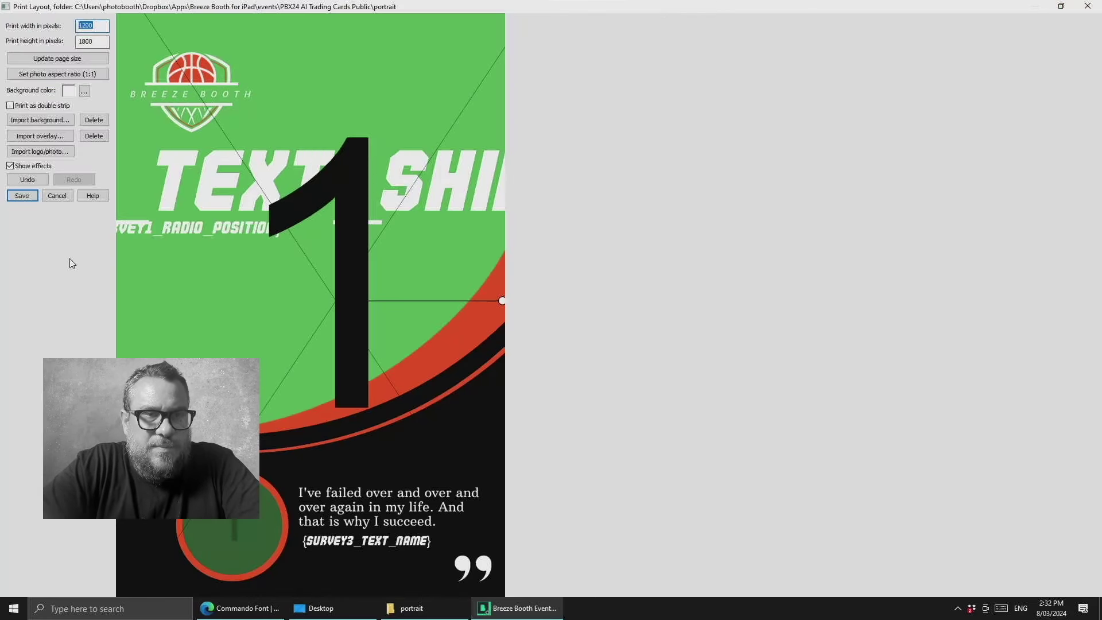
right_click(62, 258)
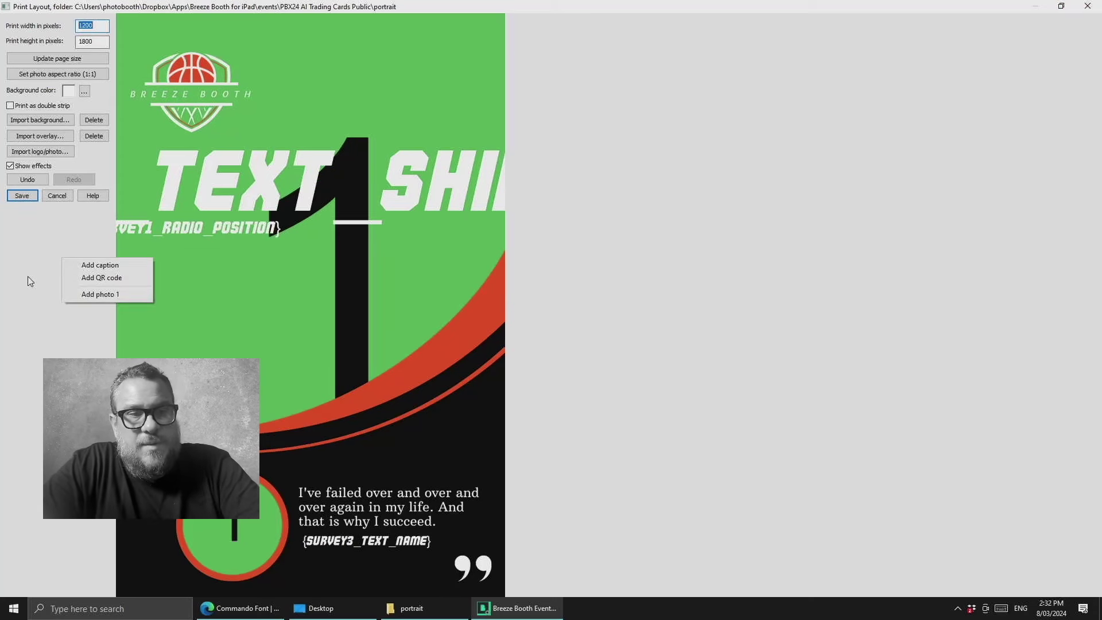
click(102, 266)
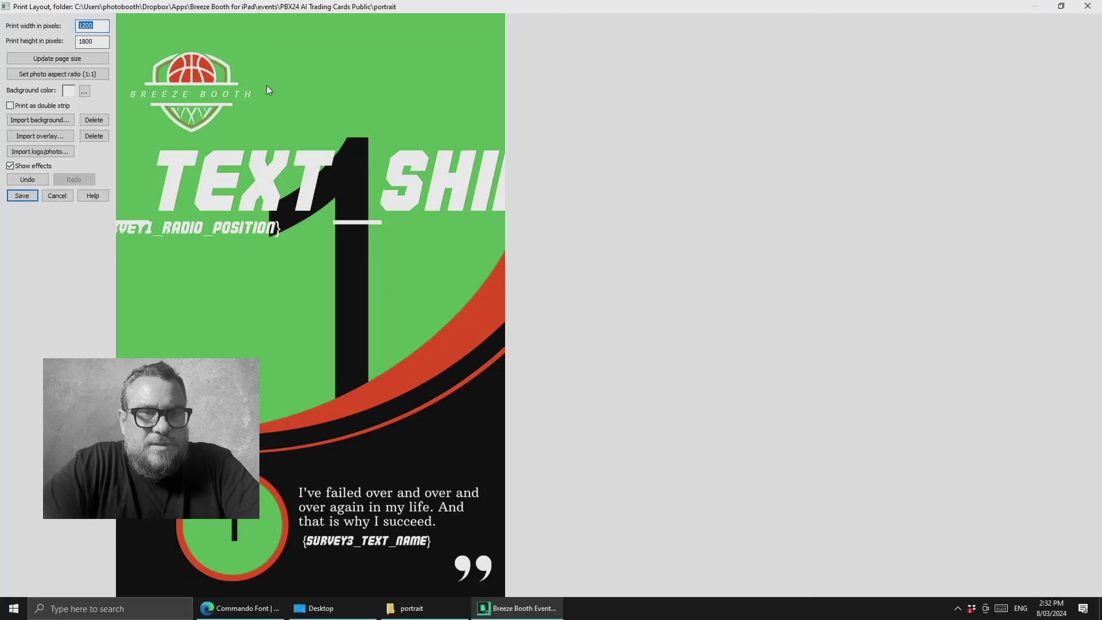
click(335, 67)
drag(335, 67, 267, 50)
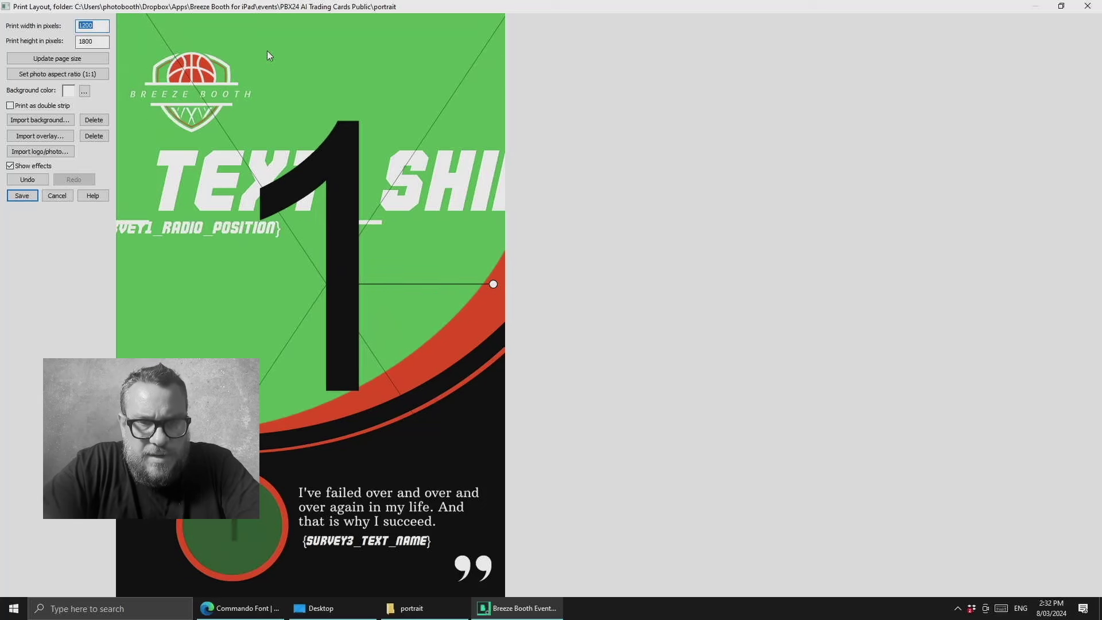
- Copy the {survey2_text_shirt} token from the shirt number caption and replace the caption text with 10
click(237, 214)
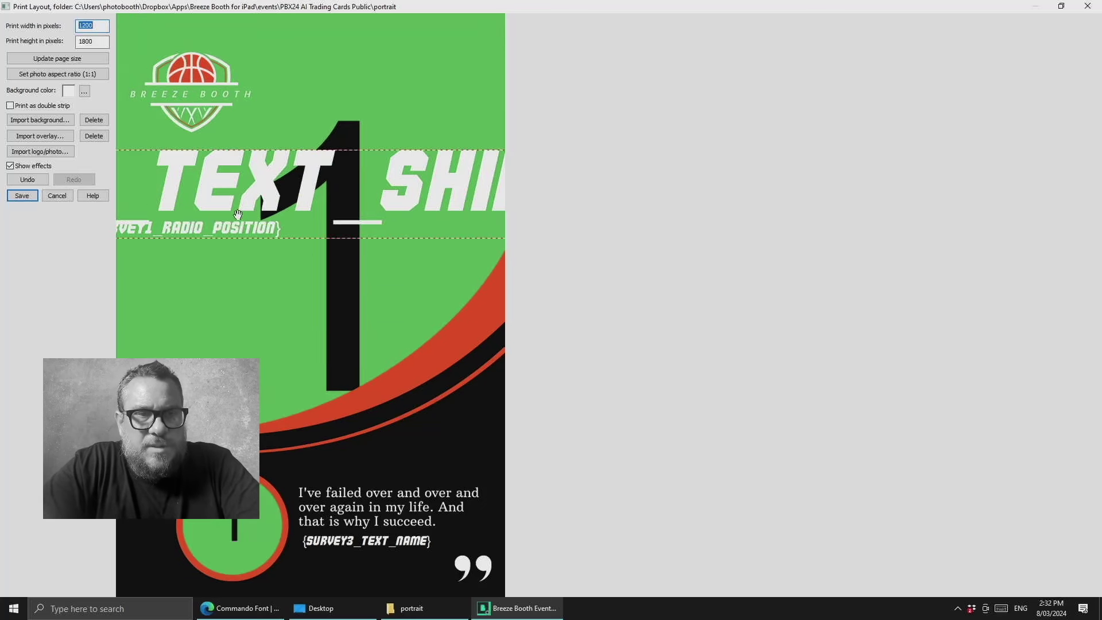
right_click(255, 181)
click(280, 189)
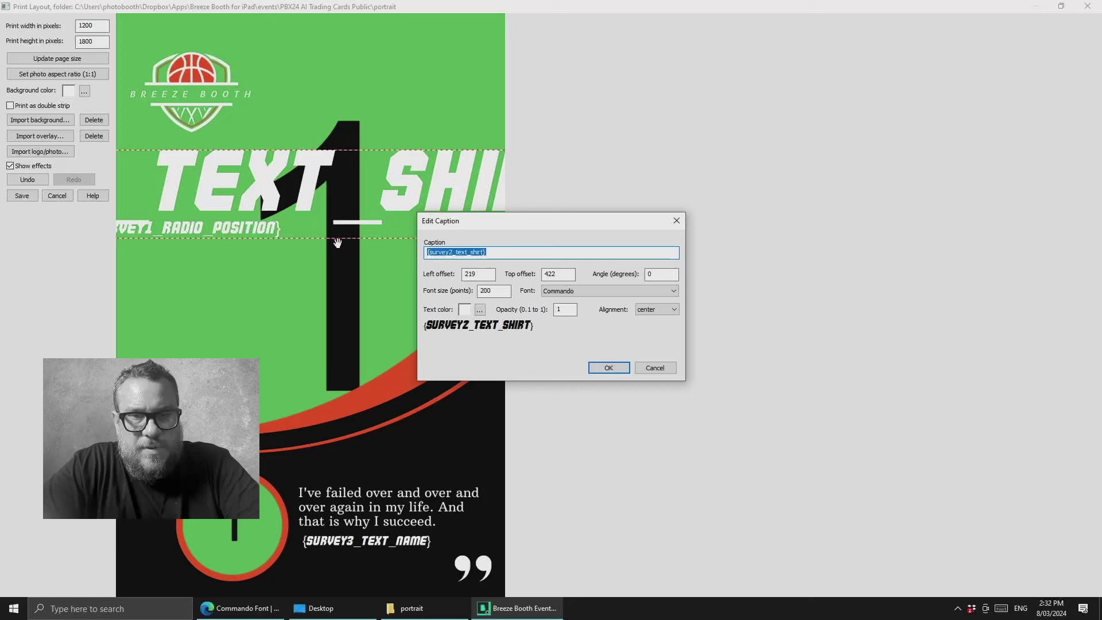
key(BackSpace)
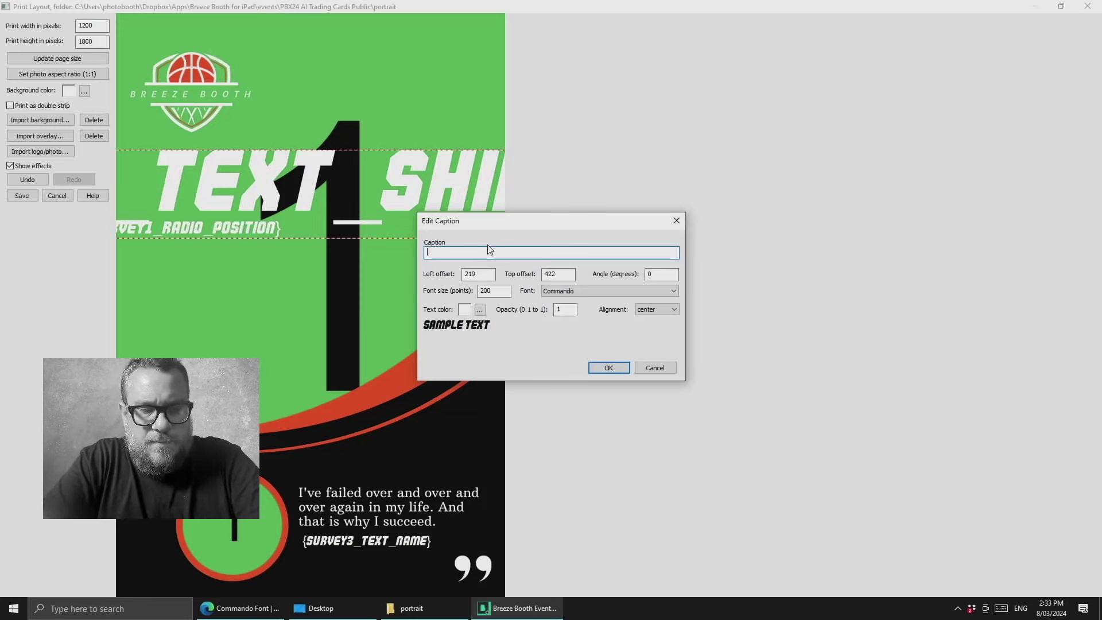
key(ctrl+z)
key(ctrl+c)
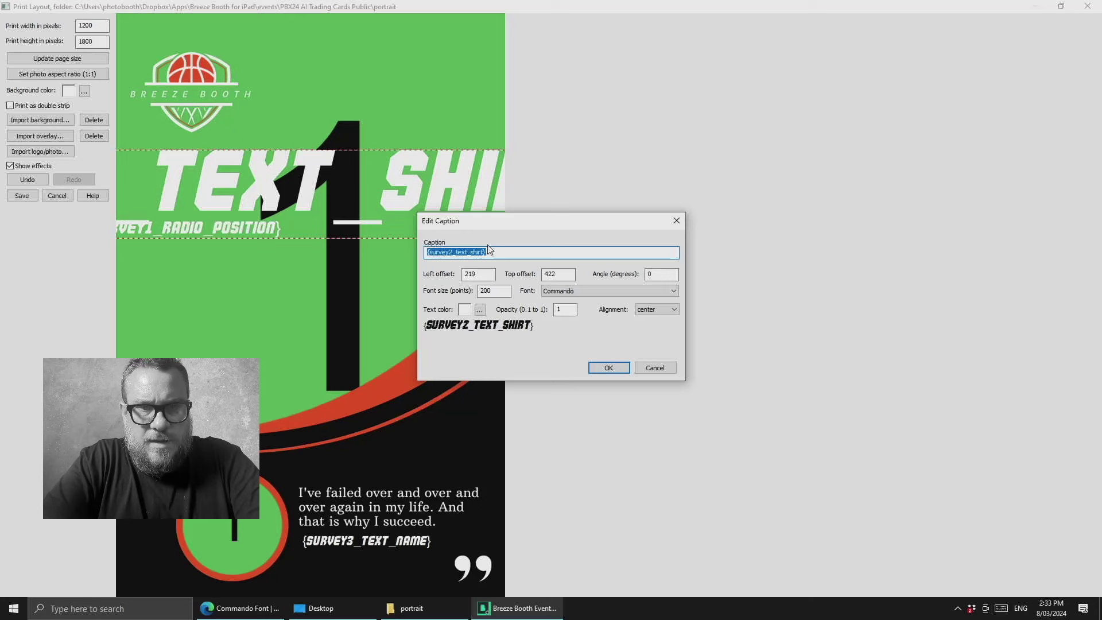
key(BackSpace)
text(10)
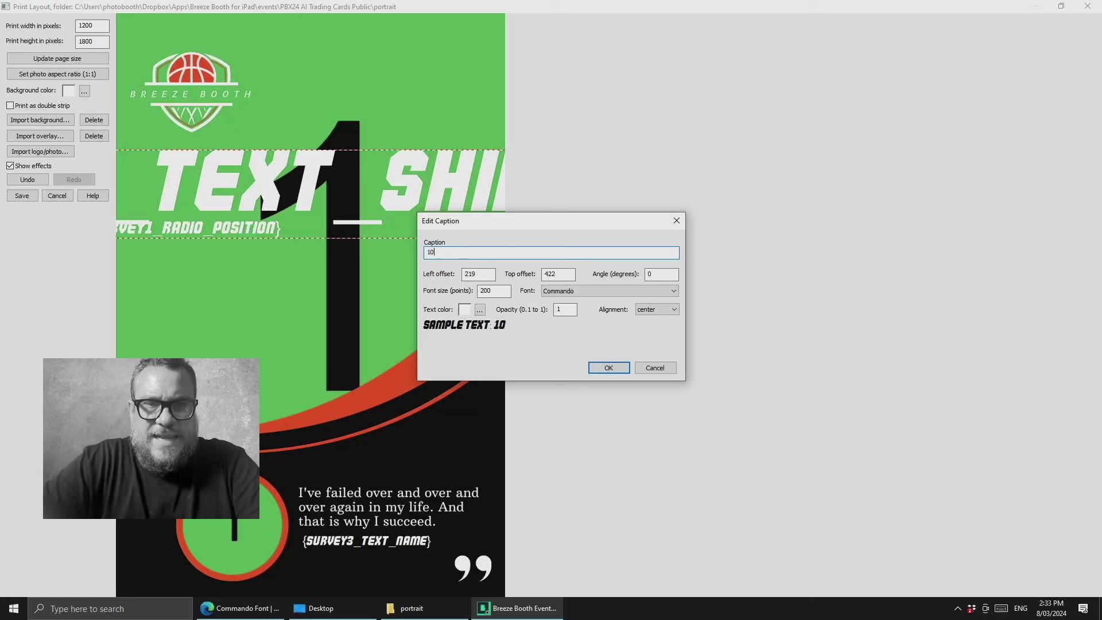
click(603, 369)
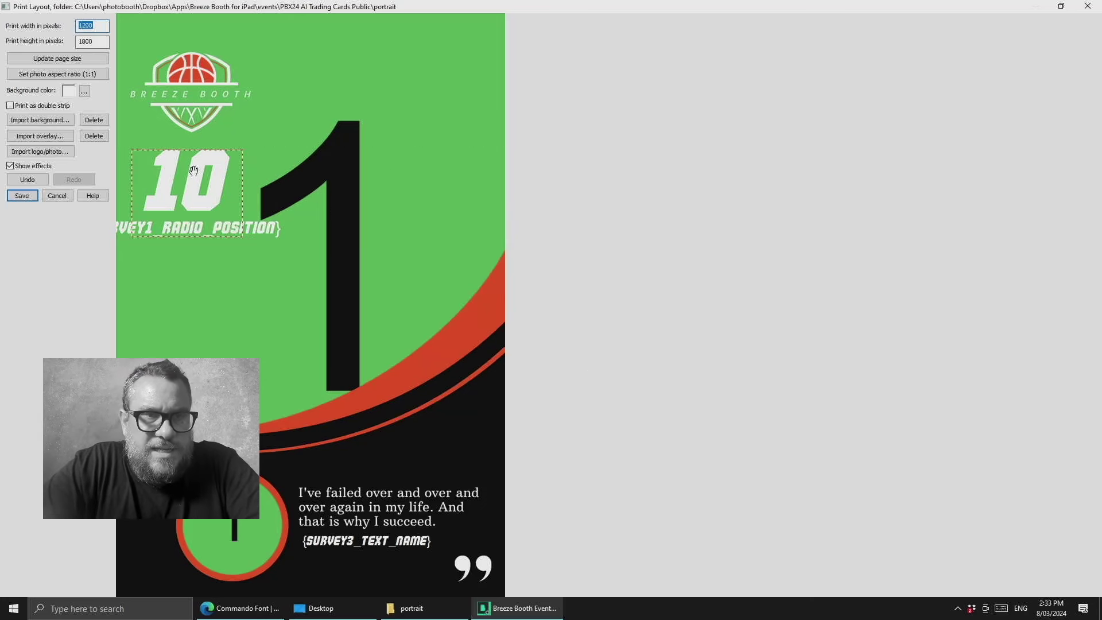
- Move the shirt number caption slightly upward, away from the position caption below it
key(Up)
key(Up)
key(Up)
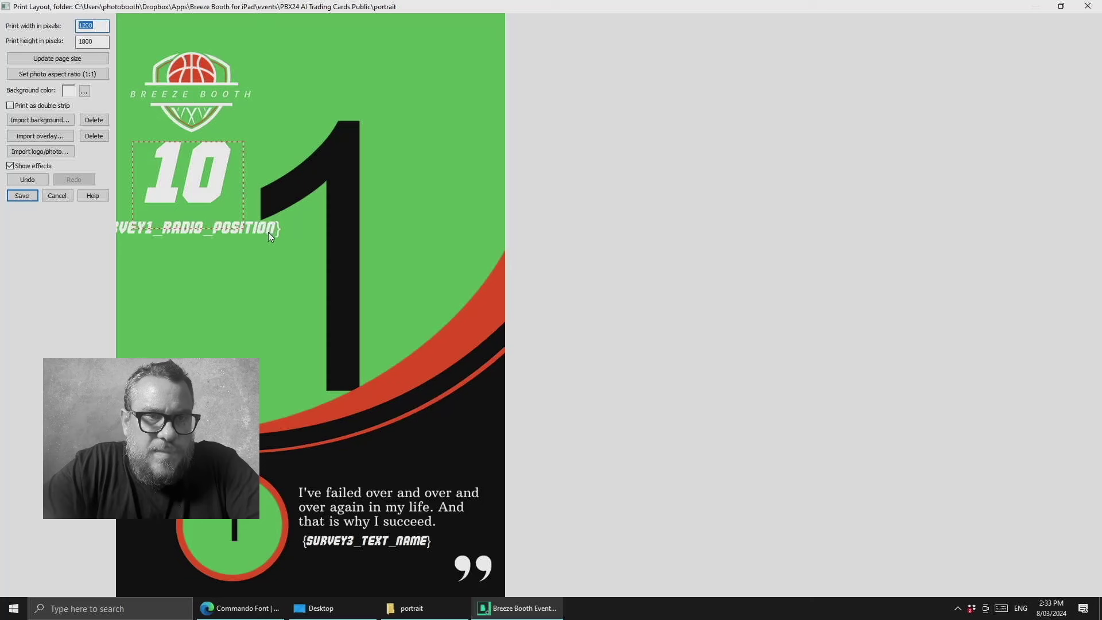
- Nudge the shirt number caption slightly and set its font size to 300 points
drag(211, 181, 208, 184)
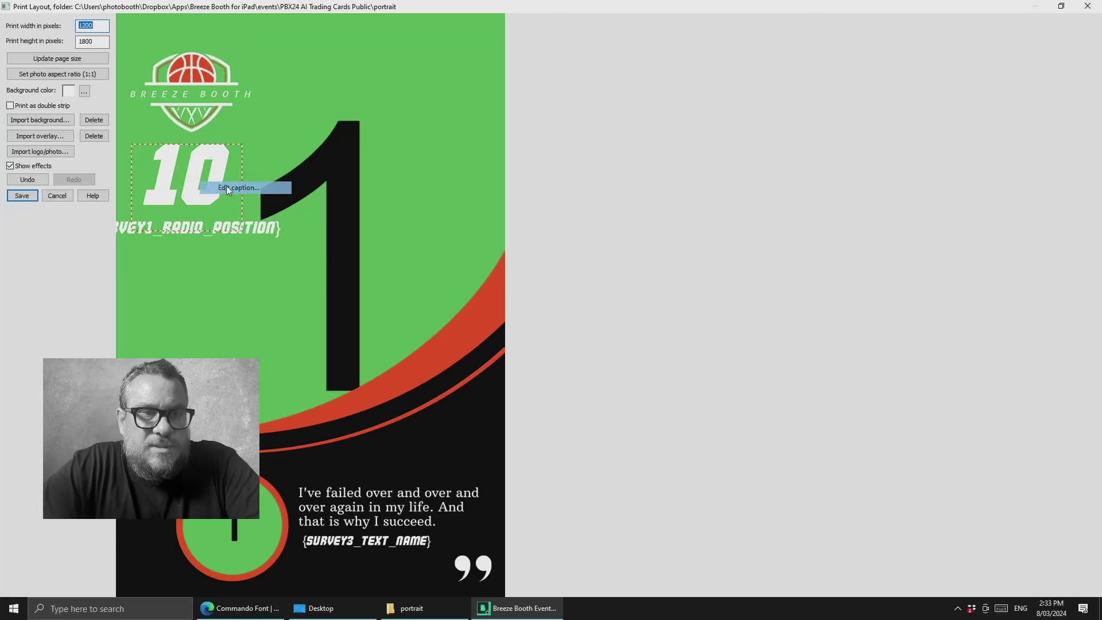
double_click(198, 181)
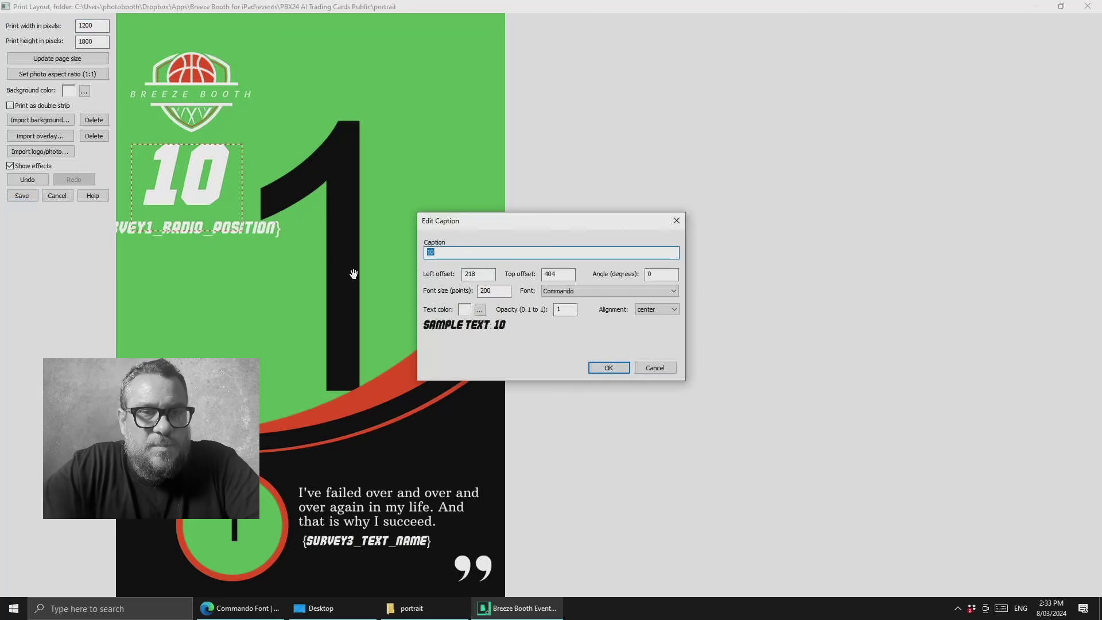
double_click(487, 290)
text(300)
key(Return)
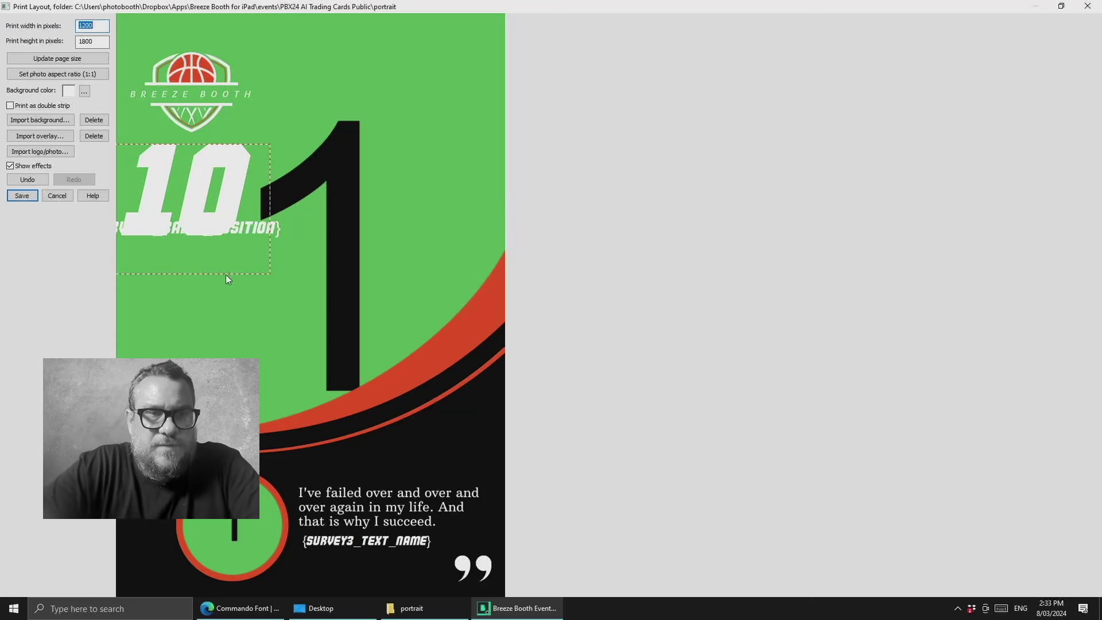
- Move the shirt number caption slightly upward and set its font size back to 200 points
mouse_move(191, 198)
mouse_down()
mouse_move(438, 83)
mouse_move(189, 198)
mouse_move(172, 195)
mouse_move(188, 192)
mouse_up()
right_click(190, 193)
click(220, 197)
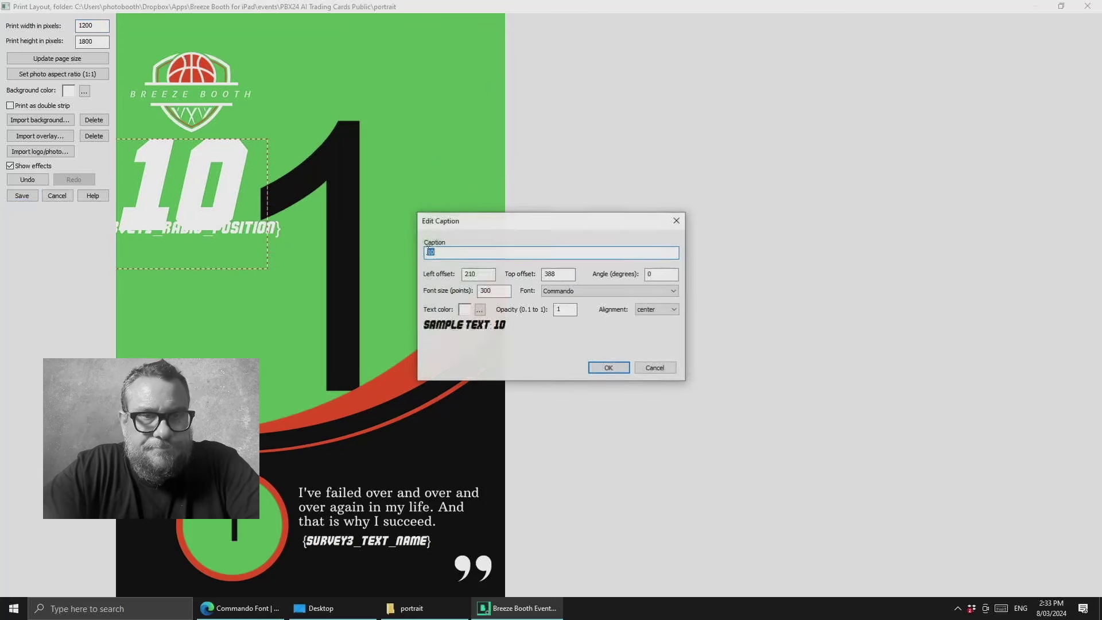
double_click(485, 290)
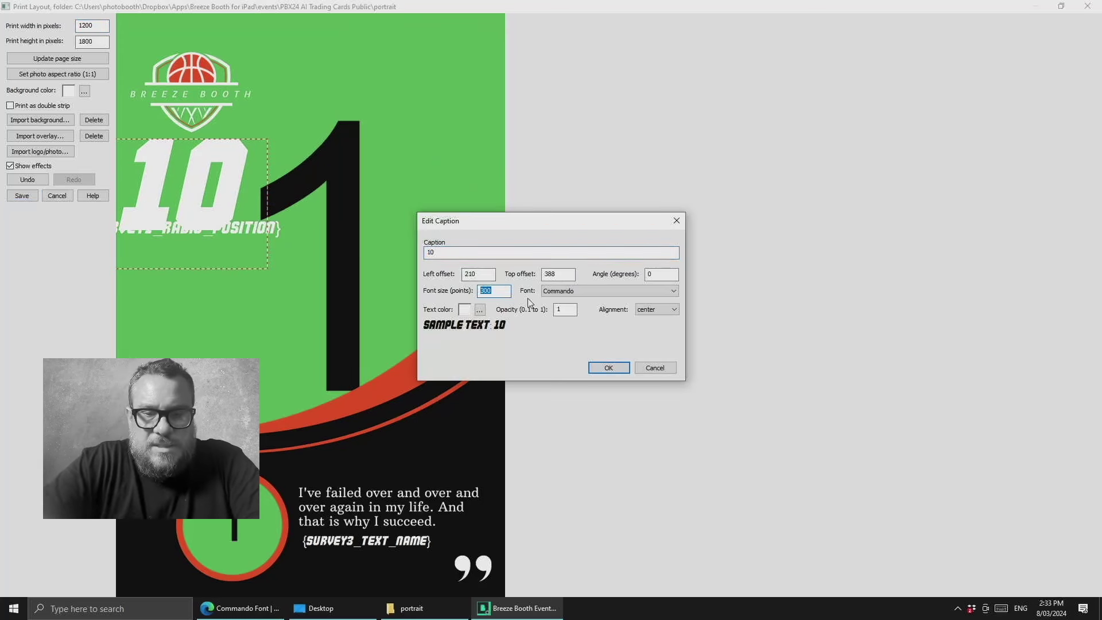
text(200)
key(Return)
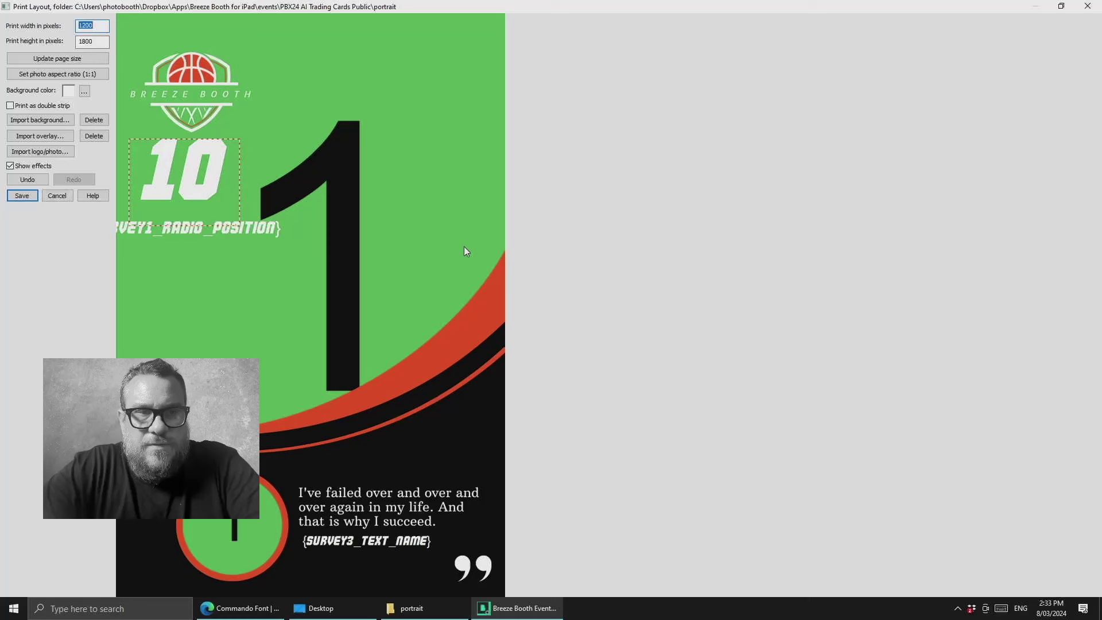
- Replace the shirt number caption's text 10 with the copied {survey2_text_shirt} token
right_click(190, 183)
click(218, 189)
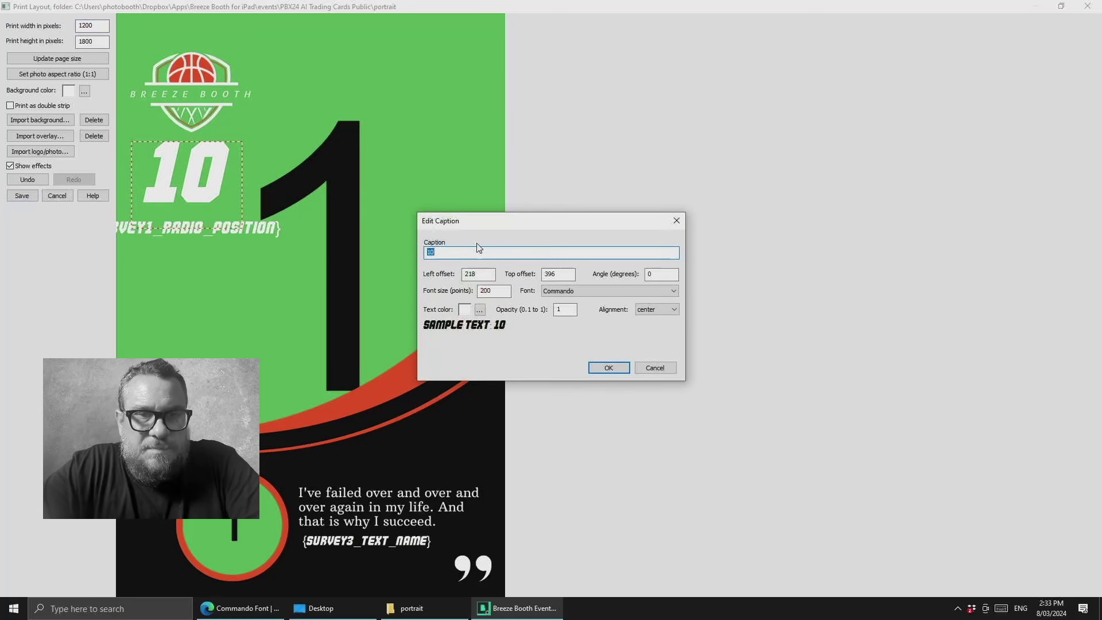
key(ctrl+v)
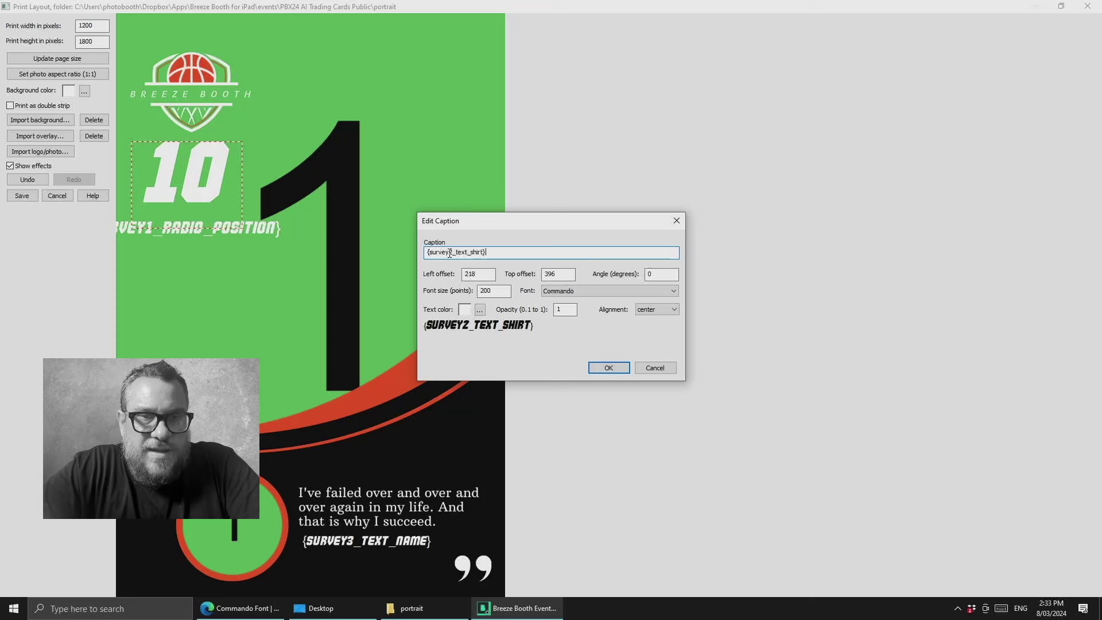
click(426, 252)
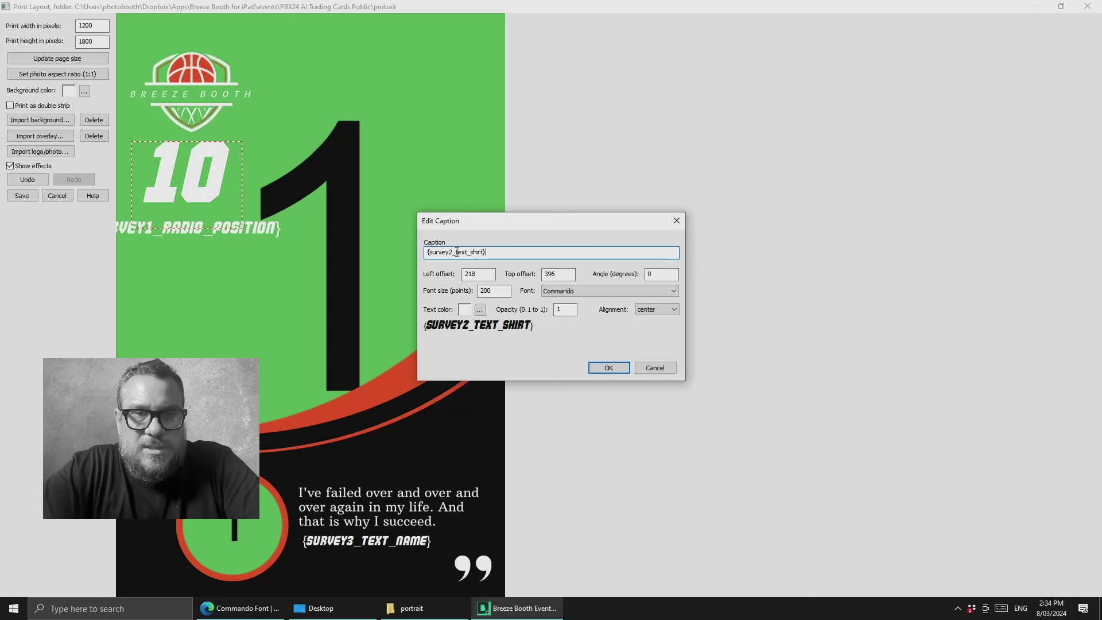
drag(487, 253, 399, 248)
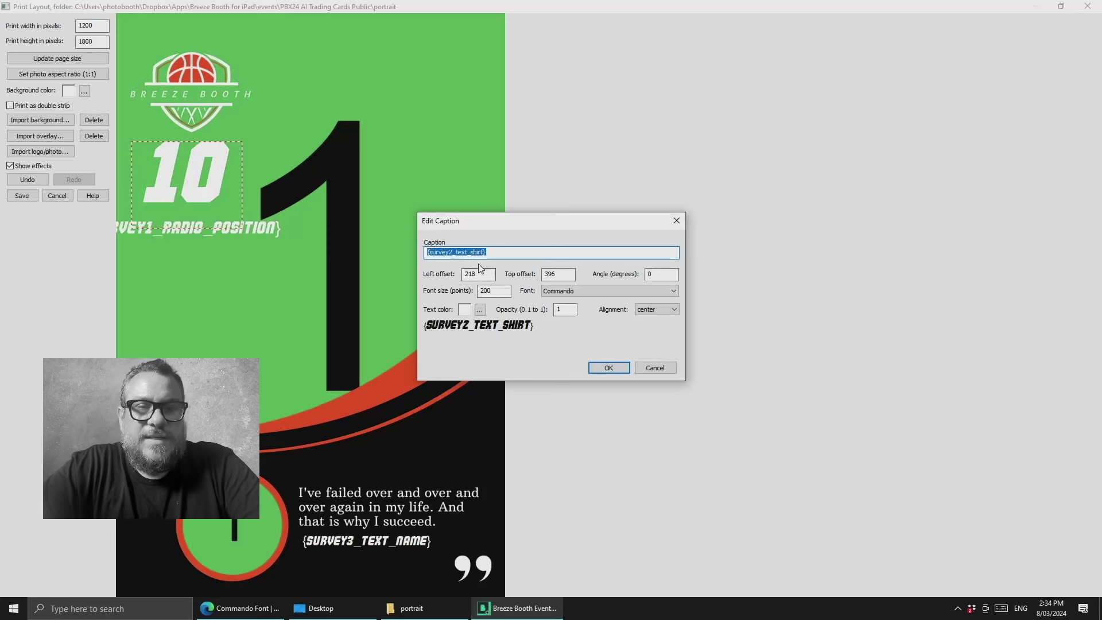
click(608, 367)
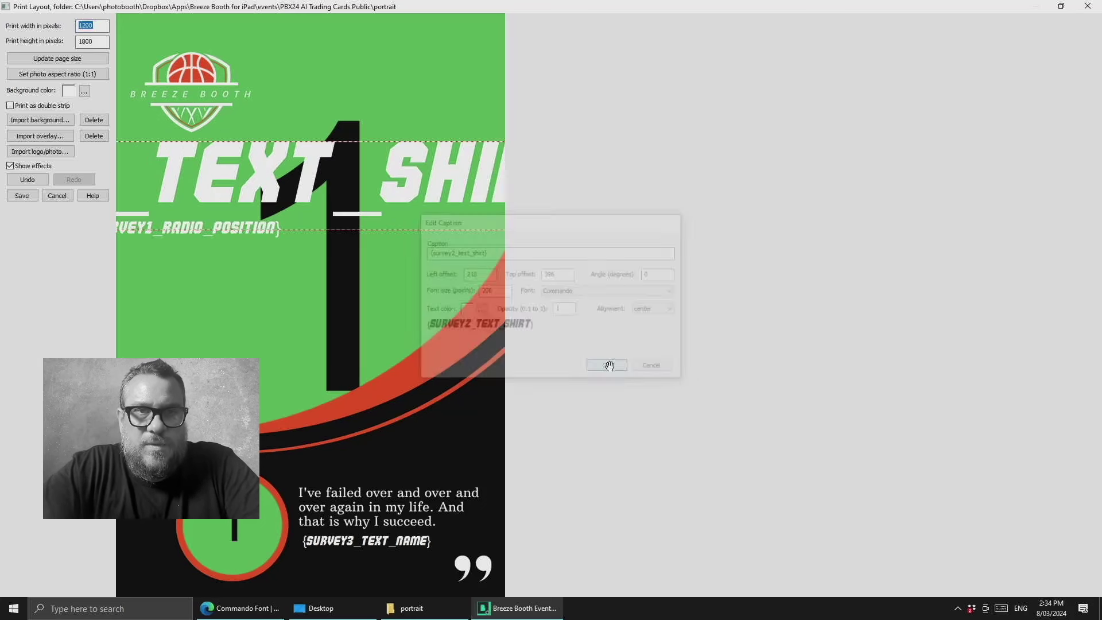
- Review the position caption's token, font size, font, opacity and alignment settings, leaving them as they are
right_click(224, 235)
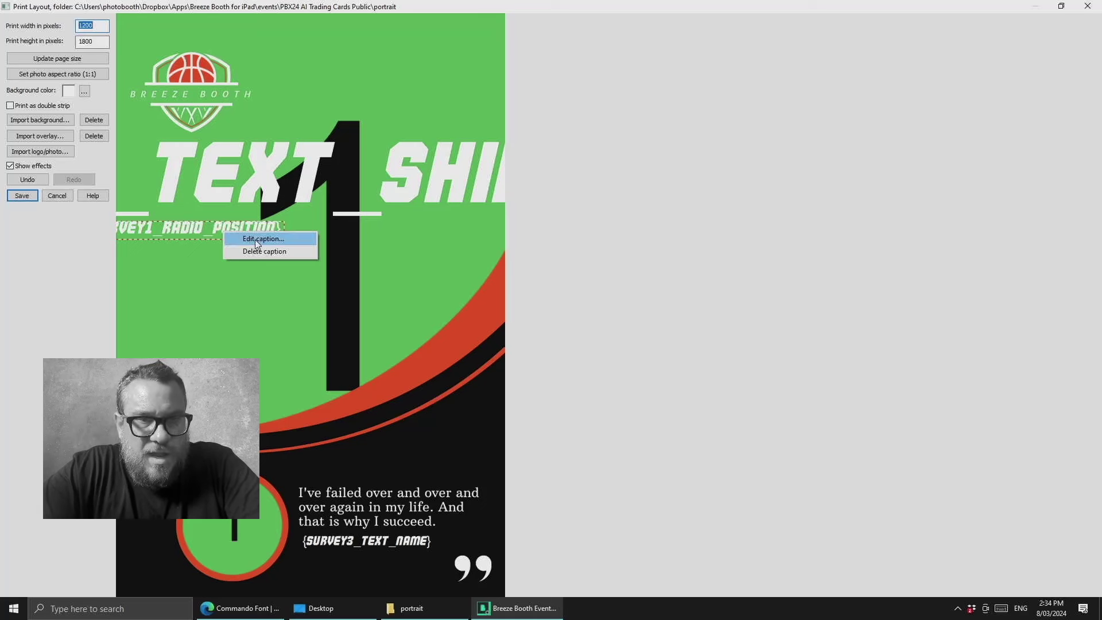
click(170, 165)
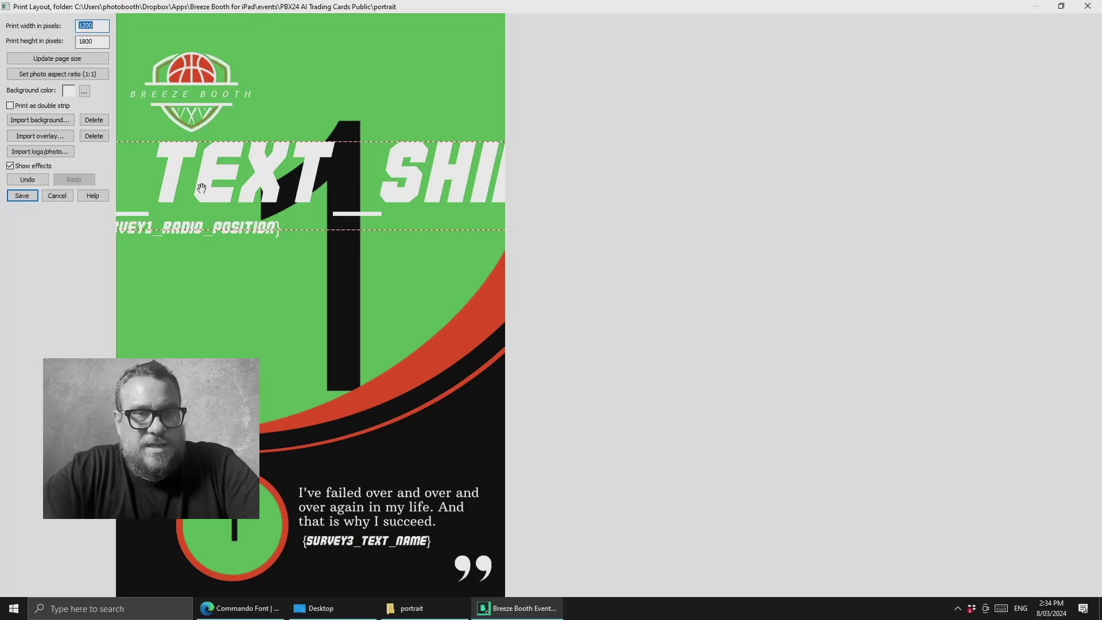
click(186, 233)
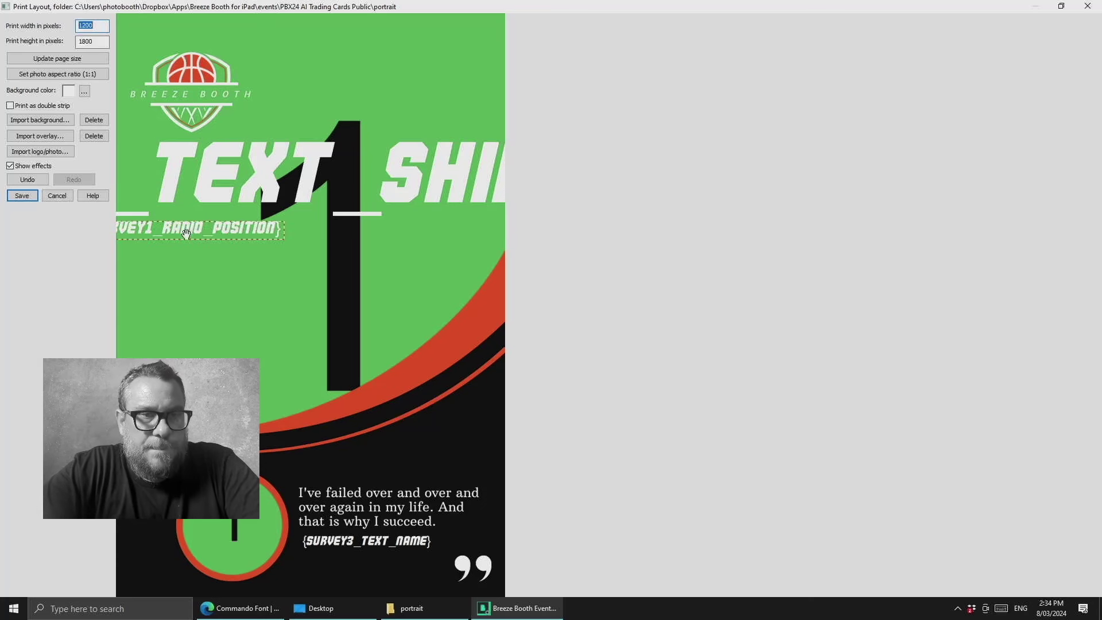
right_click(186, 232)
click(223, 241)
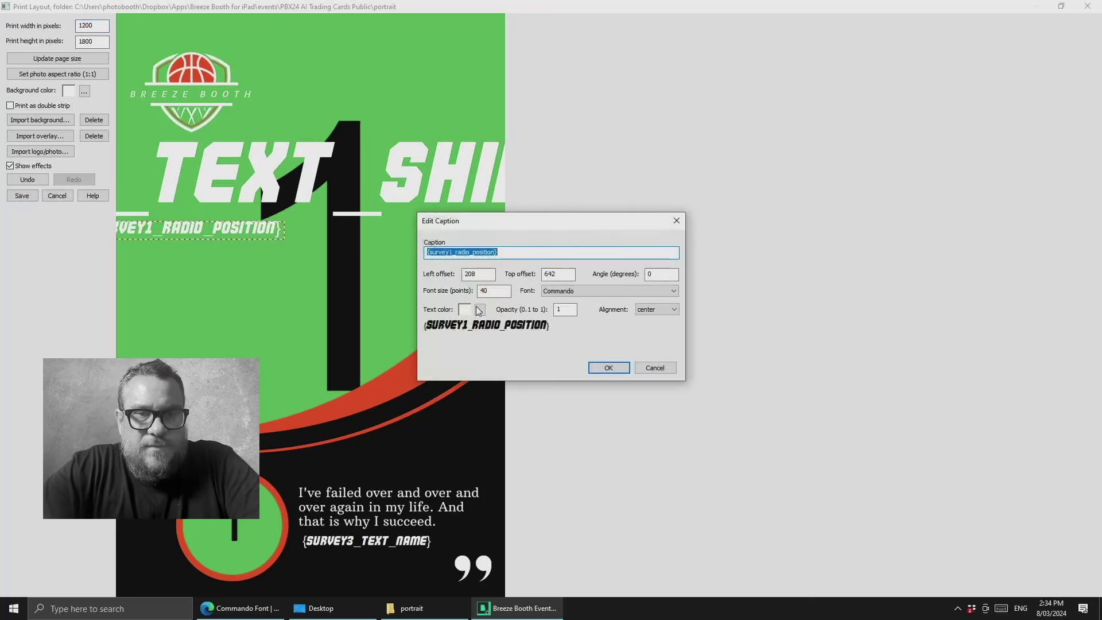
click(479, 252)
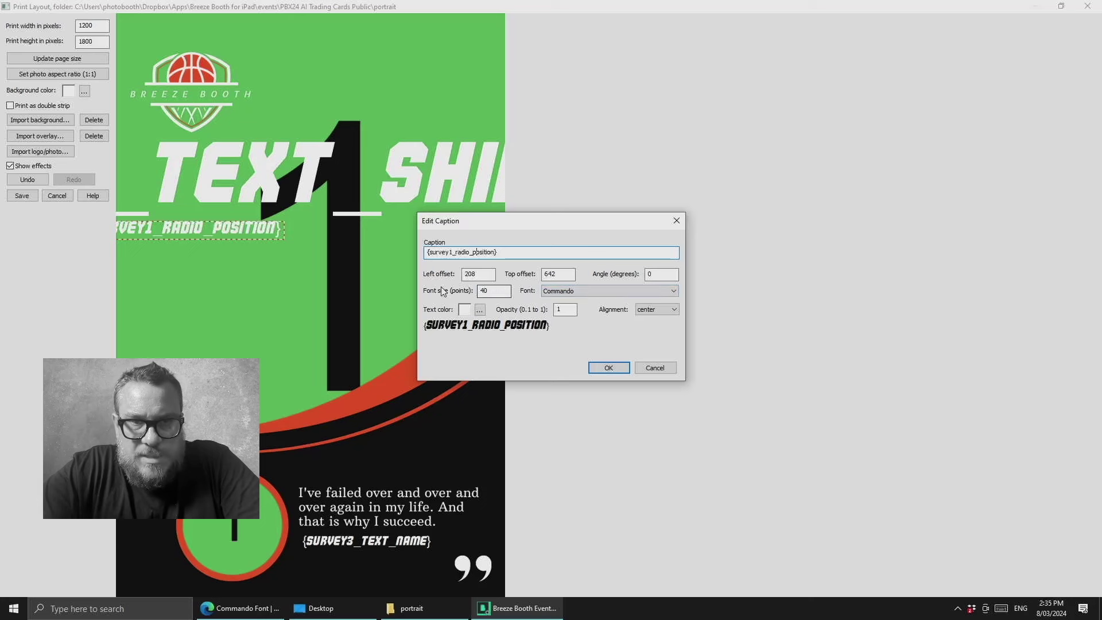
double_click(562, 310)
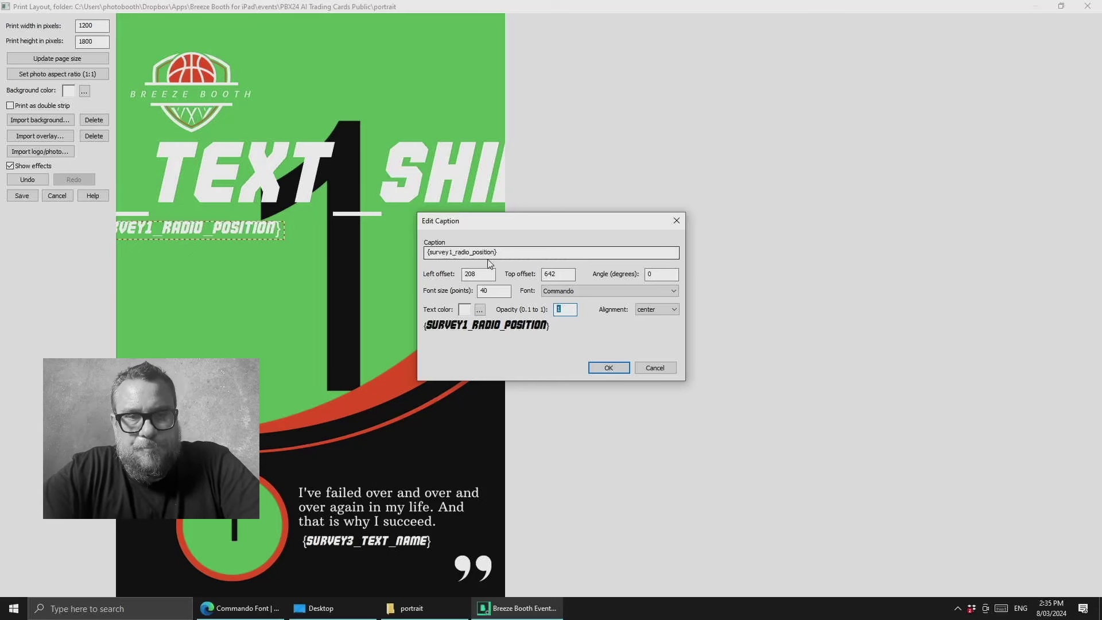
click(608, 368)
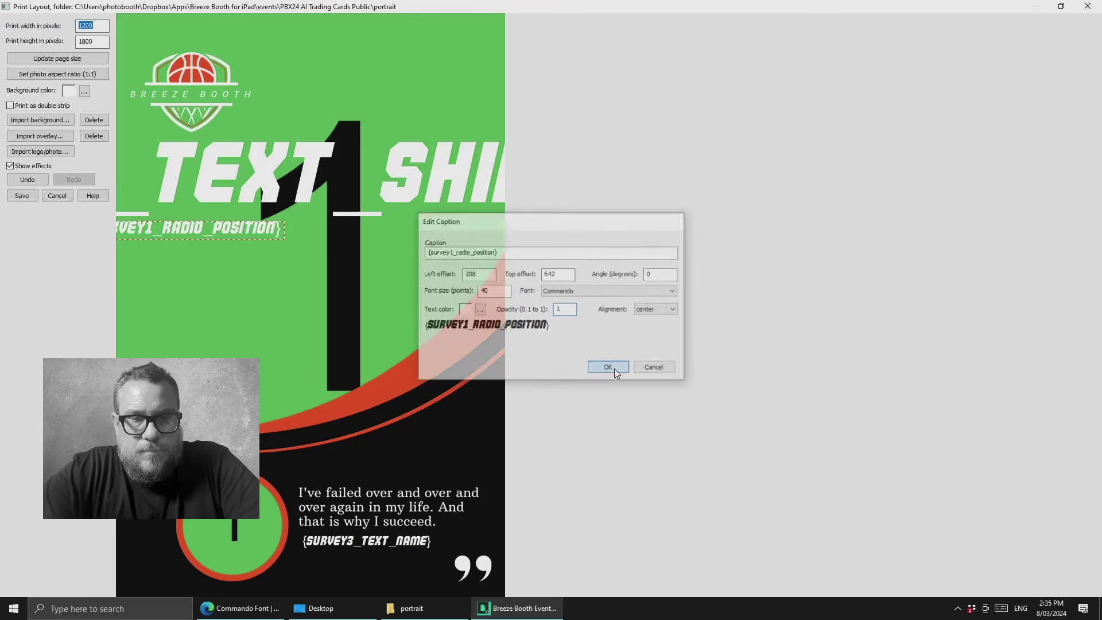
- Move the main photo aside to review the small circular photo's position and effects settings, and close the print layout without saving
click(340, 542)
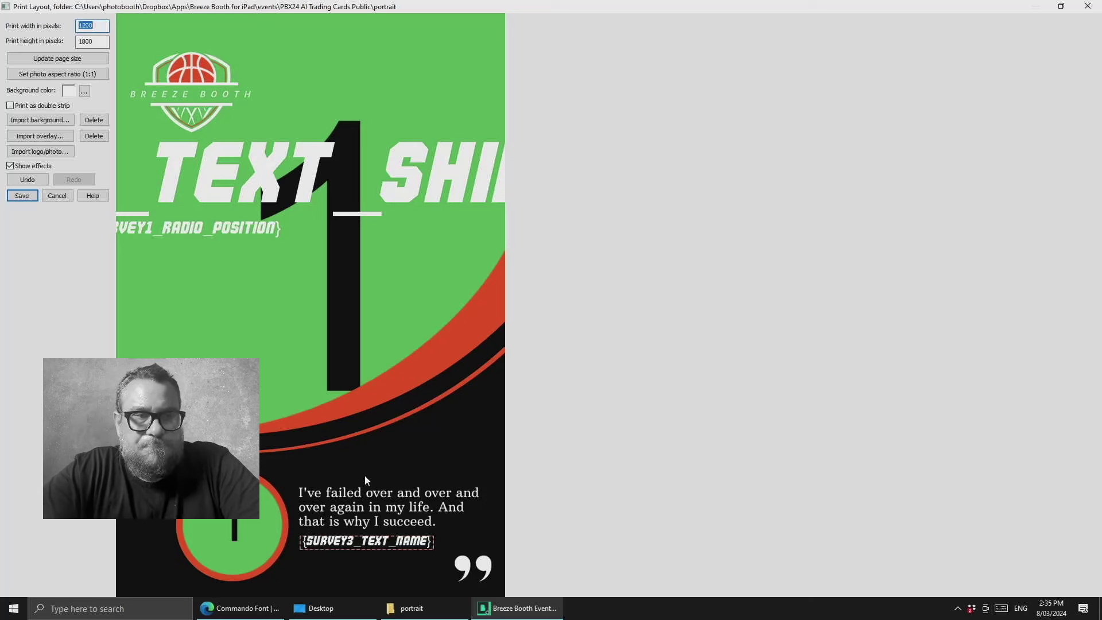
click(362, 58)
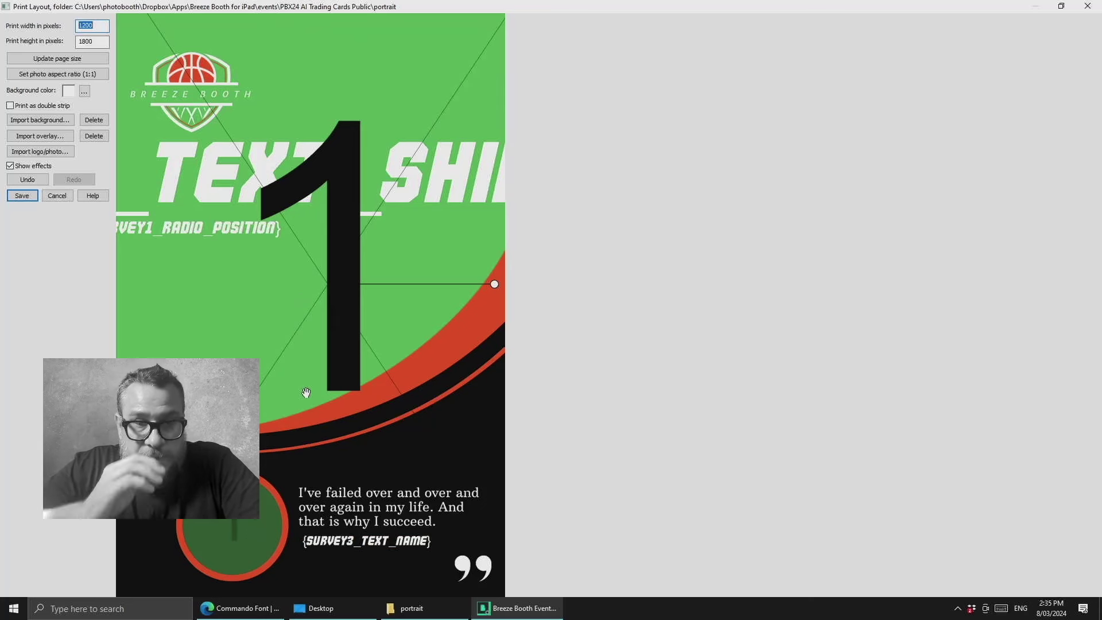
drag(245, 346, 323, 334)
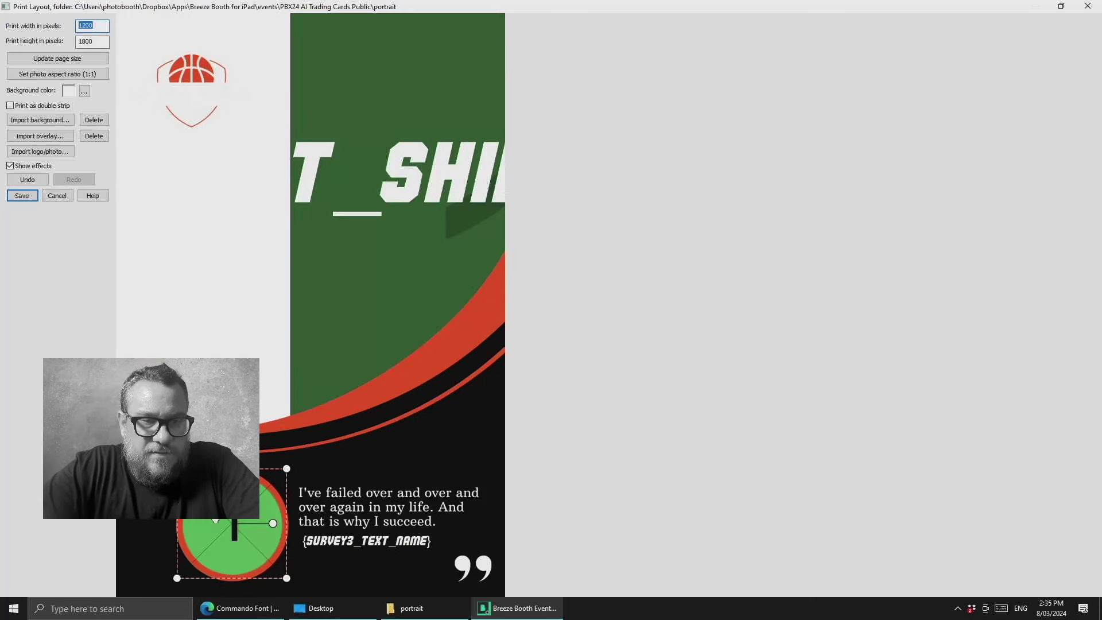
right_click(258, 401)
click(277, 409)
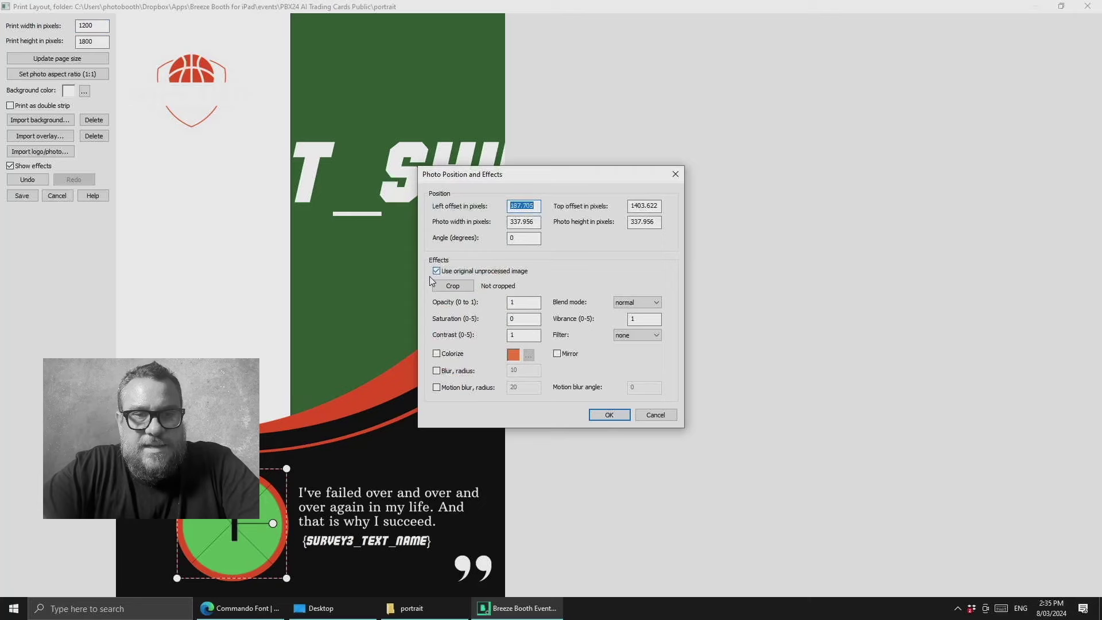
click(608, 414)
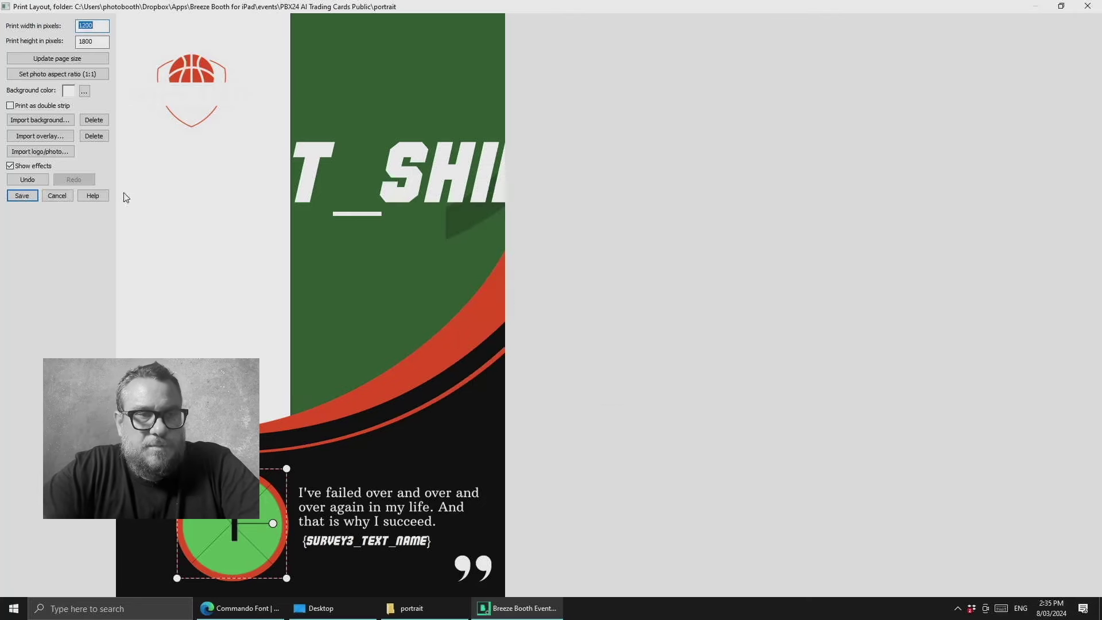
click(58, 197)
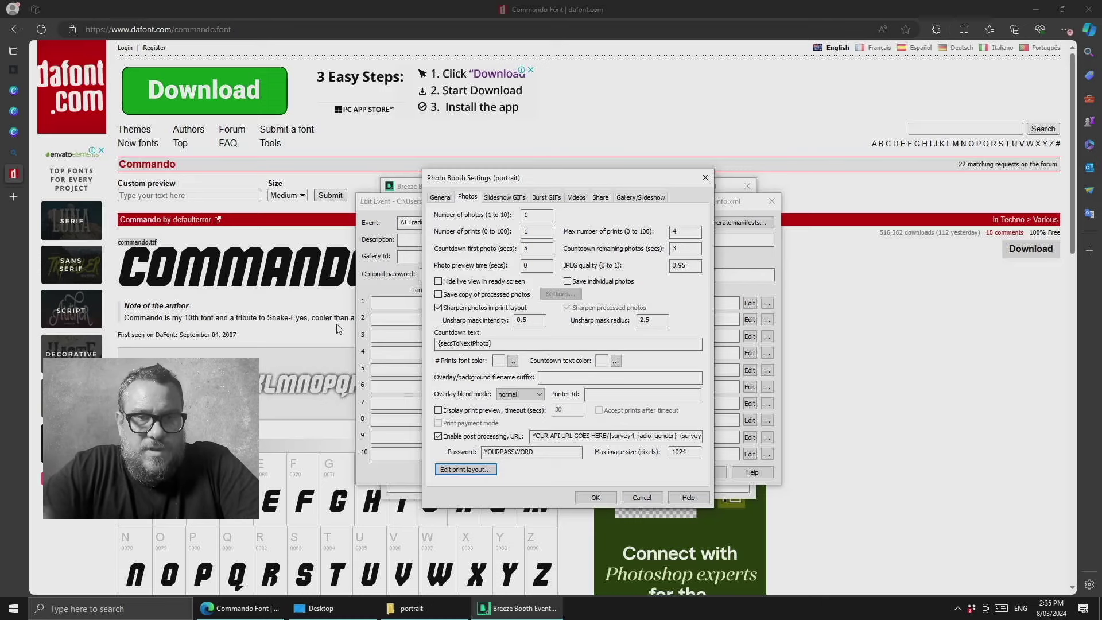
- Switch to File Explorer and examine the images in the PBX24 AI Trading Cards Public event's Face Swap Images for FX folder
click(412, 608)
click(580, 165)
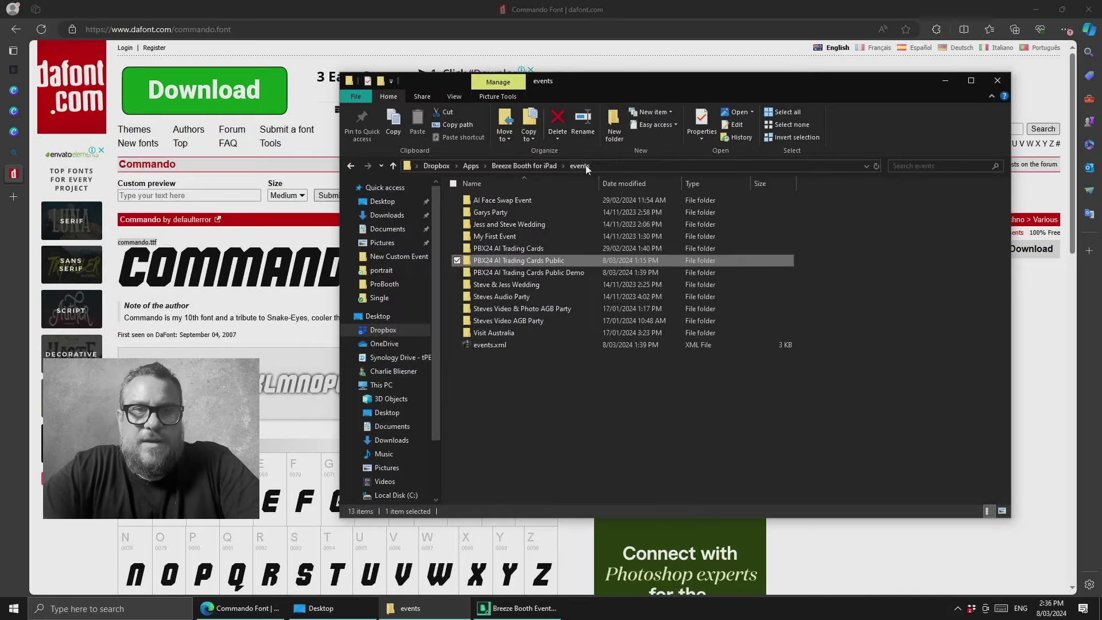
double_click(506, 248)
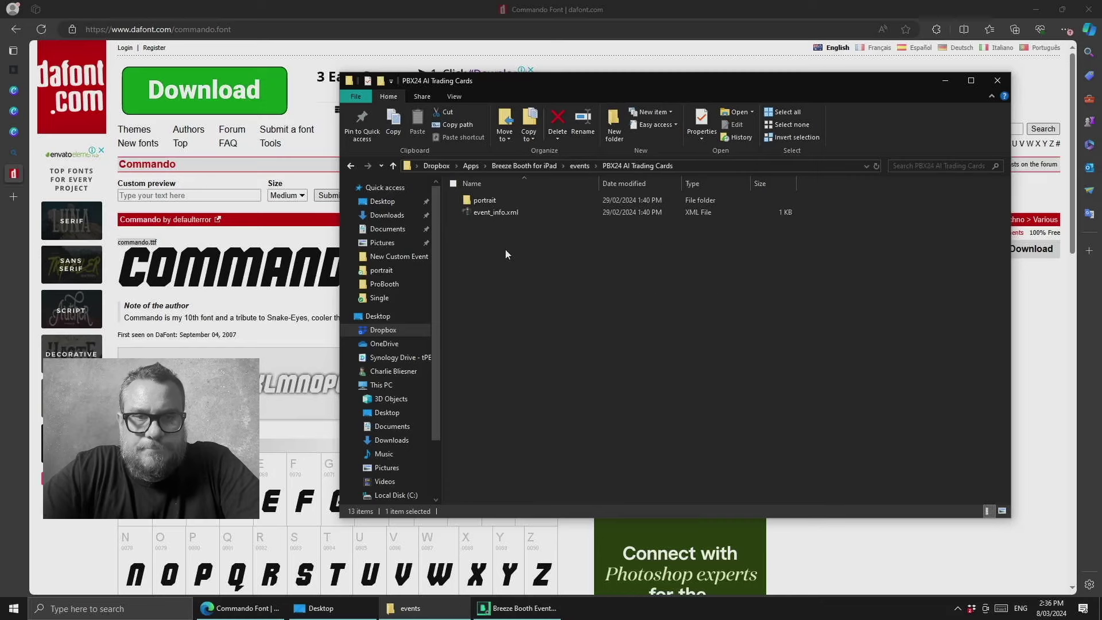
click(579, 165)
double_click(533, 261)
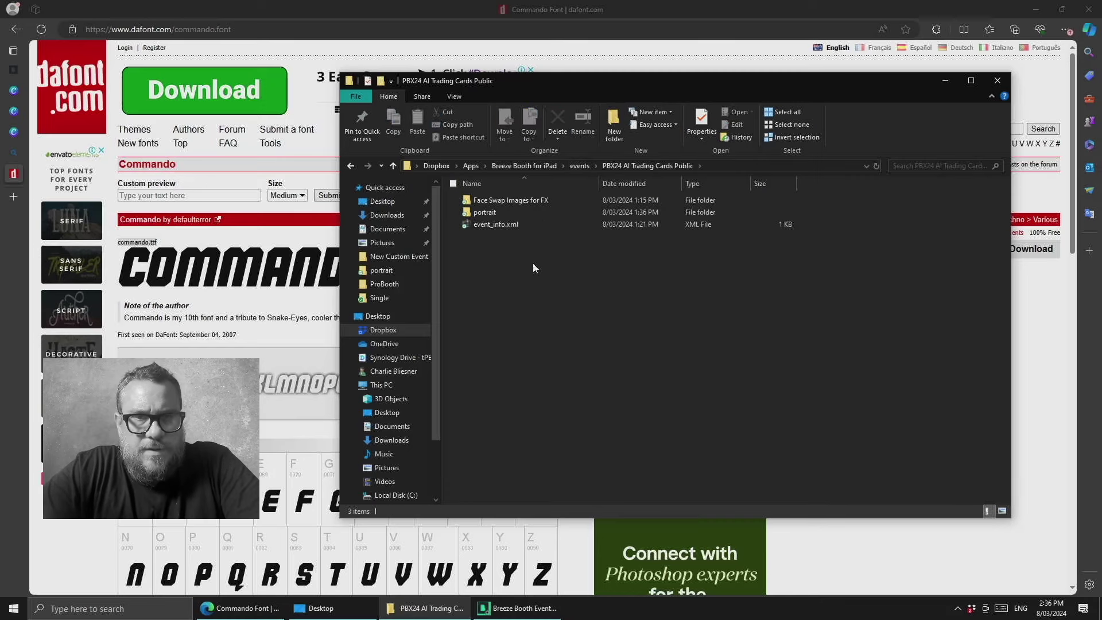
double_click(524, 198)
click(485, 205)
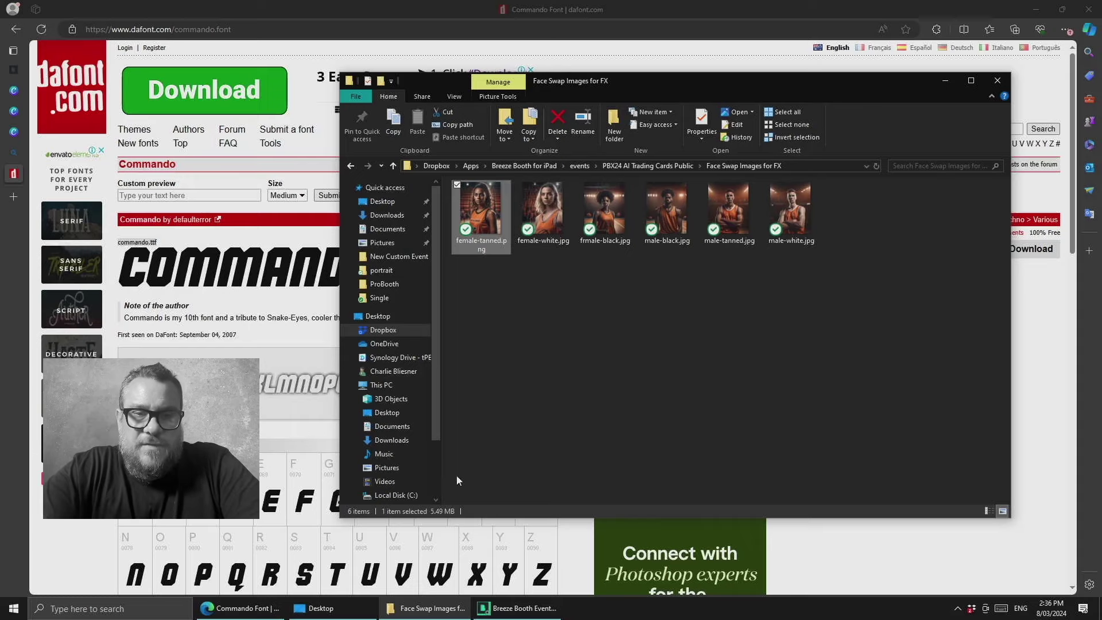
- Return to Breeze Booth's touchscreen settings and check the male gender button's token on the survey4_keyboard_lowercase.png screen
click(506, 612)
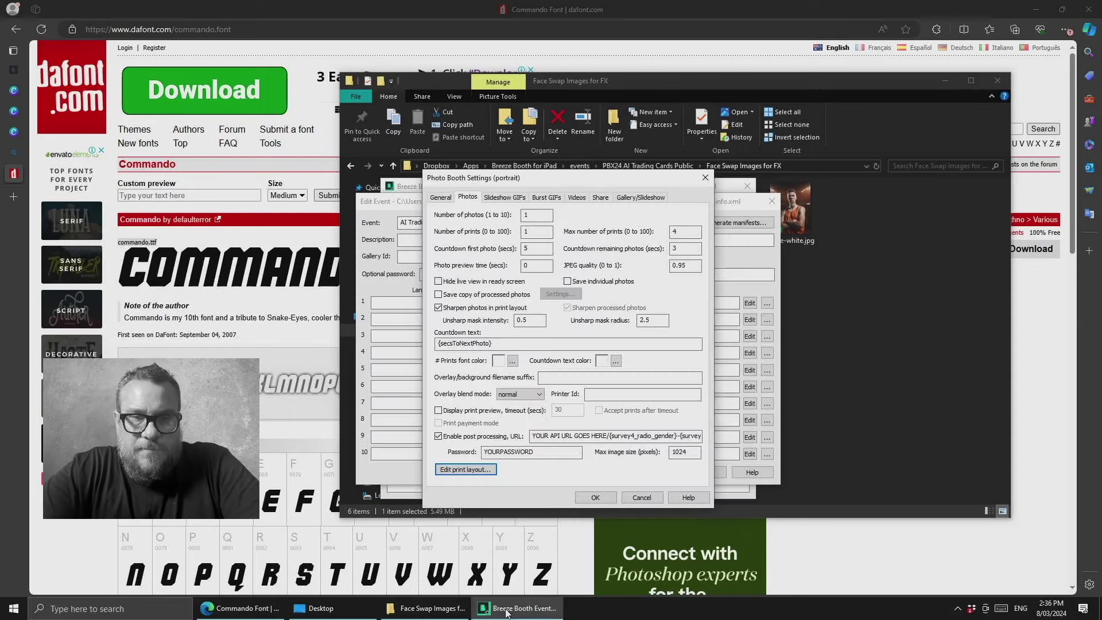
click(441, 197)
click(456, 449)
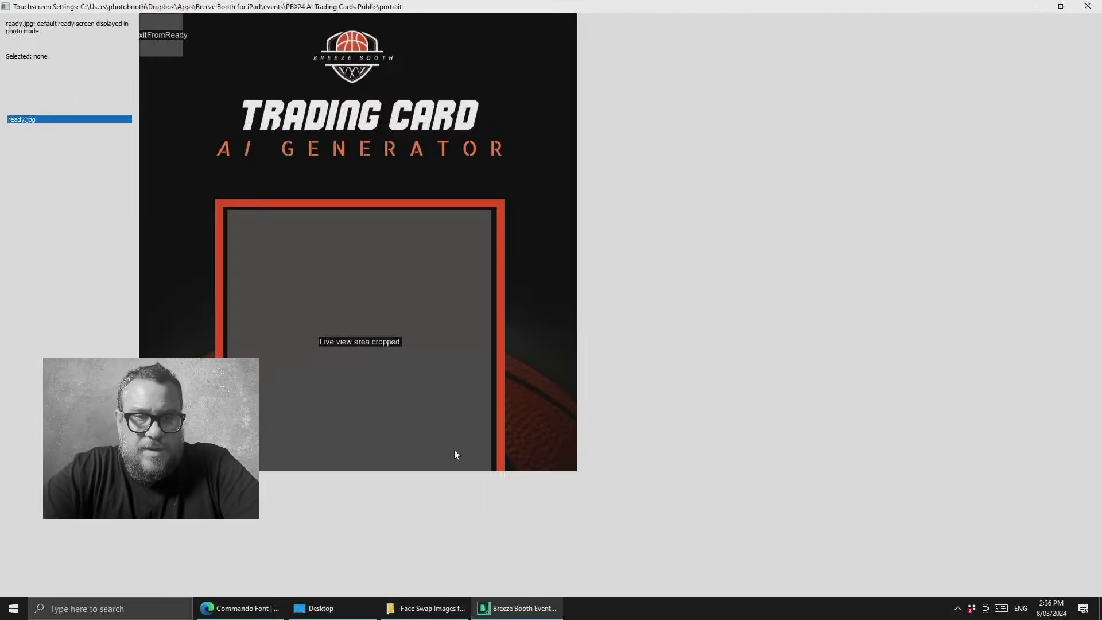
click(49, 195)
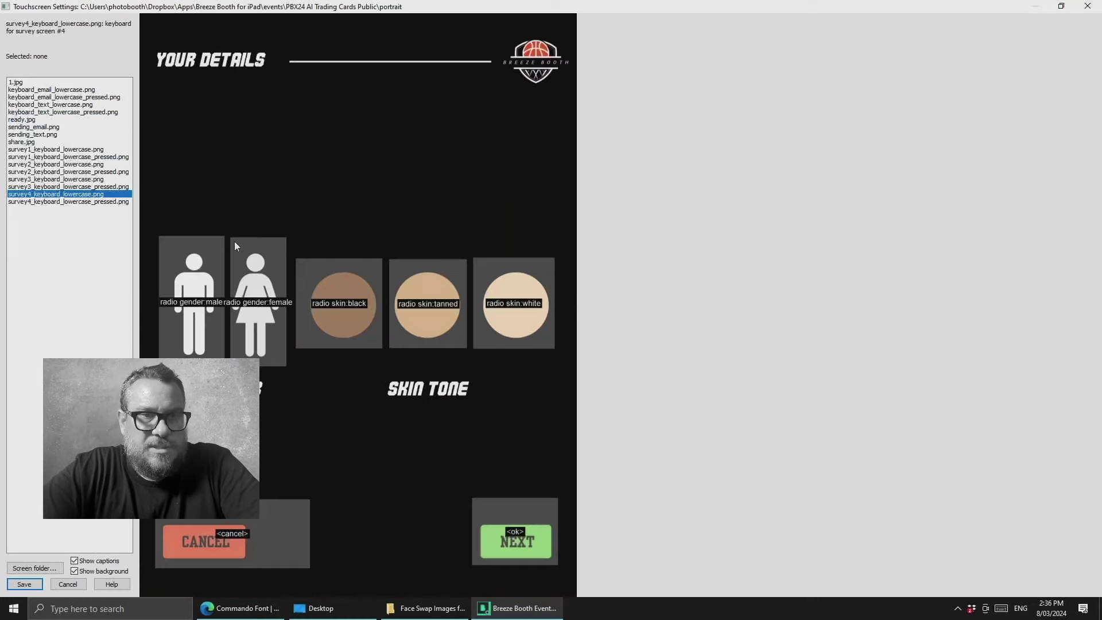
click(174, 318)
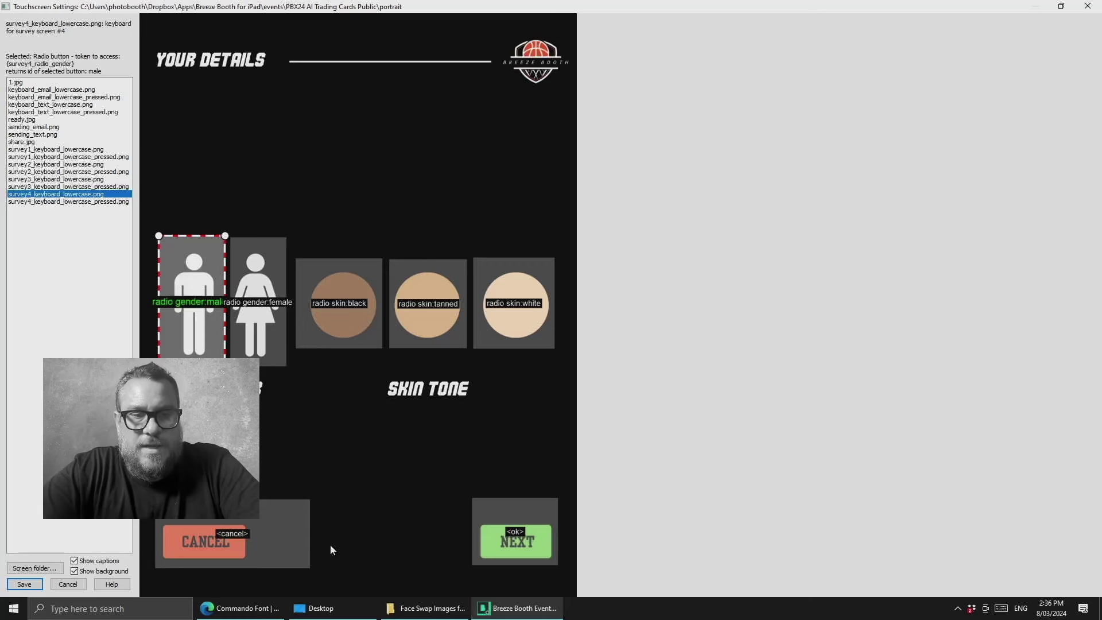
- Switch to File Explorer and rename the misspelled black female player image in Face Swap Images for FX as female-black.jpg
click(409, 608)
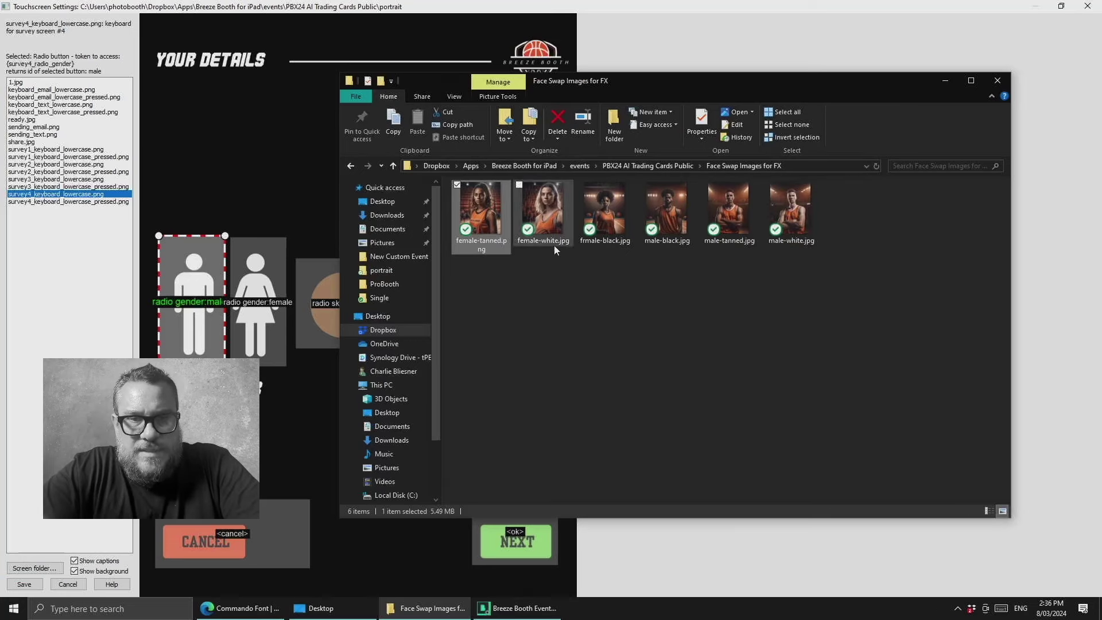
click(610, 233)
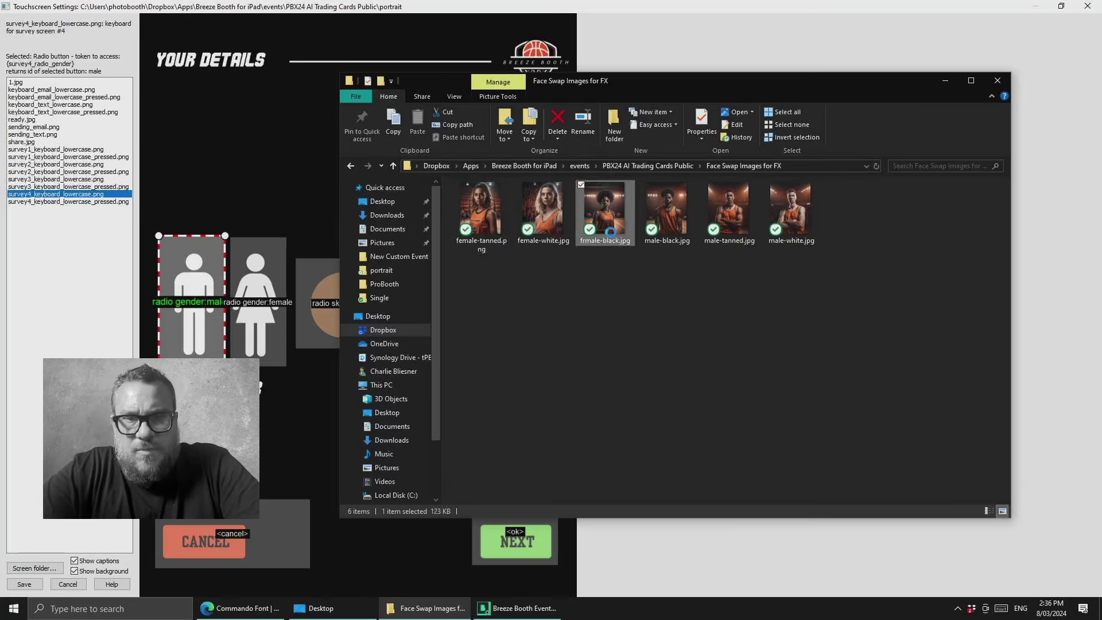
click(590, 133)
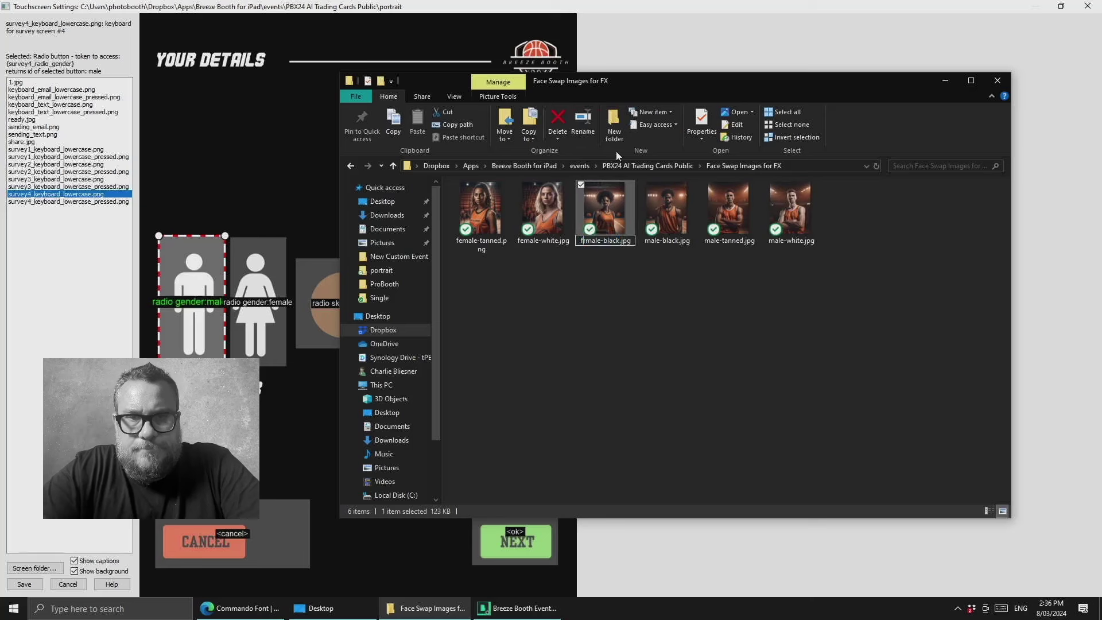
key(Home)
key(Right)
key(Delete)
text(e)
key(Return)
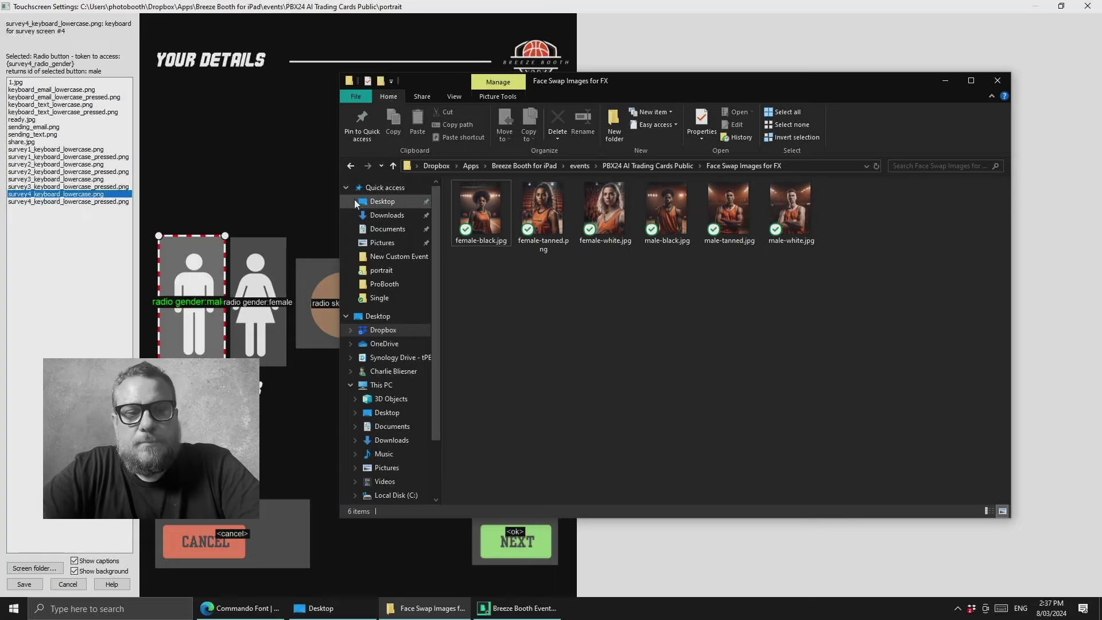
- Switch to Breeze FX's FX Configurations in the browser and delete the female-tan, female-white and female-black face swap configurations
click(236, 609)
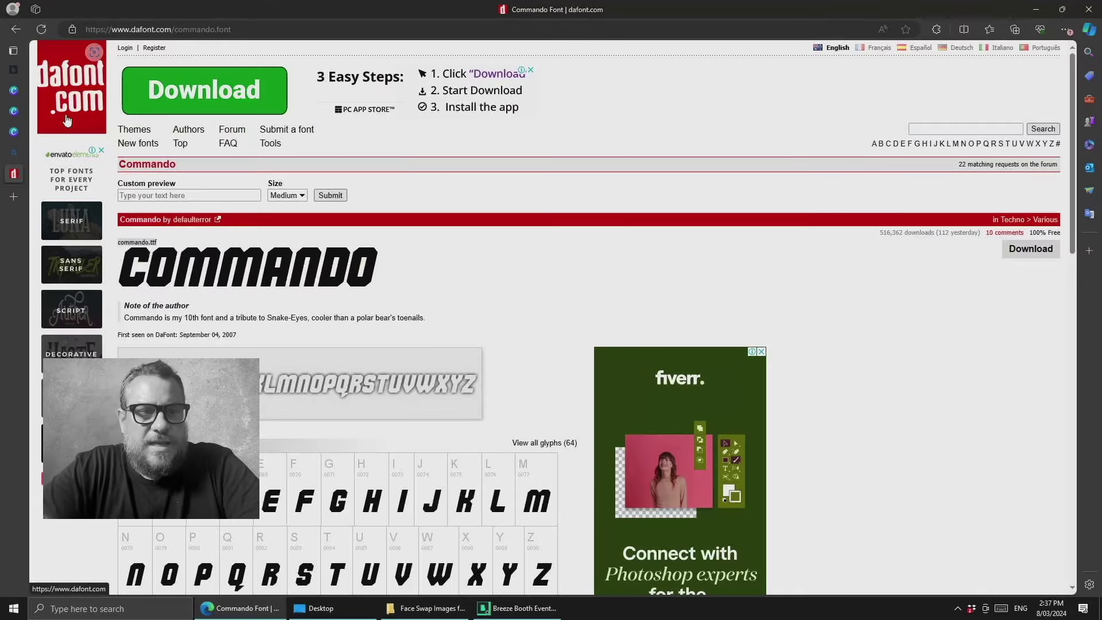
key(ctrl+1)
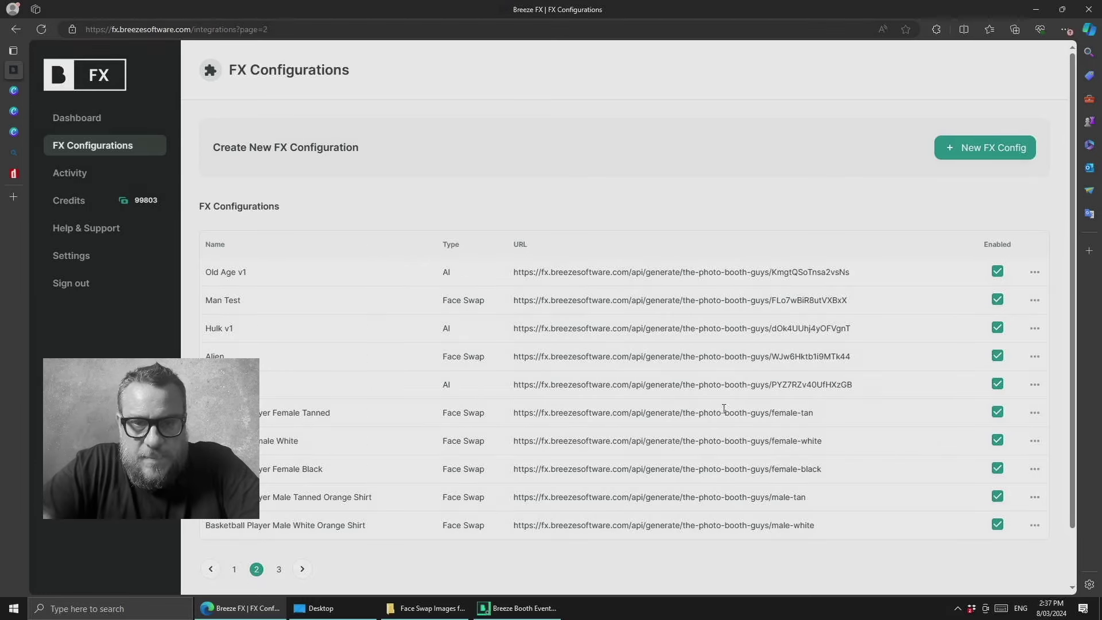
click(1034, 413)
click(937, 542)
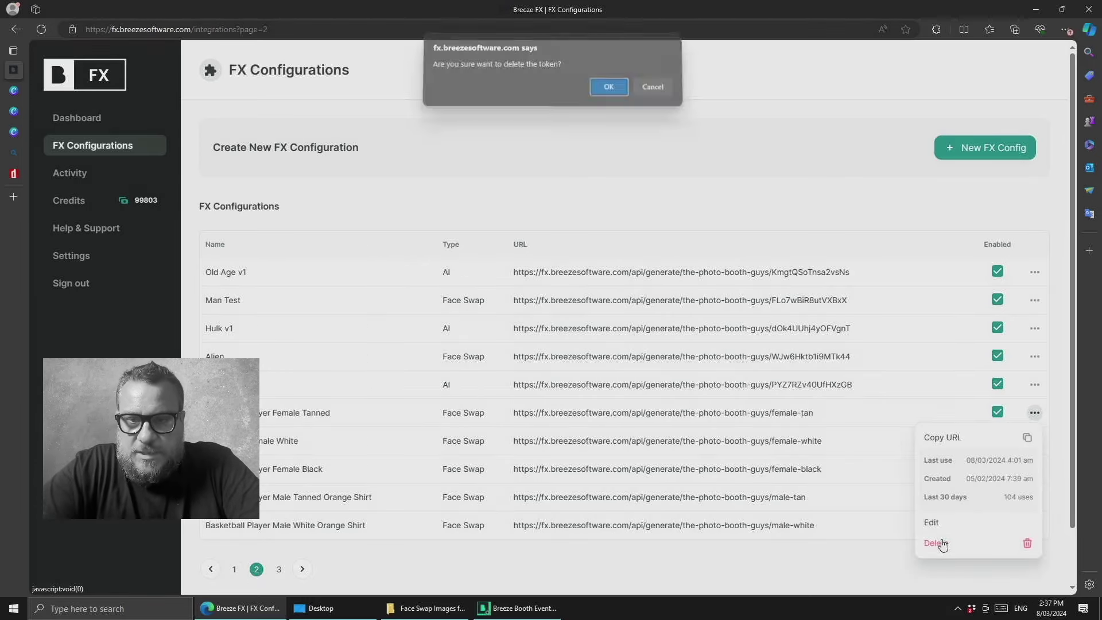
click(608, 92)
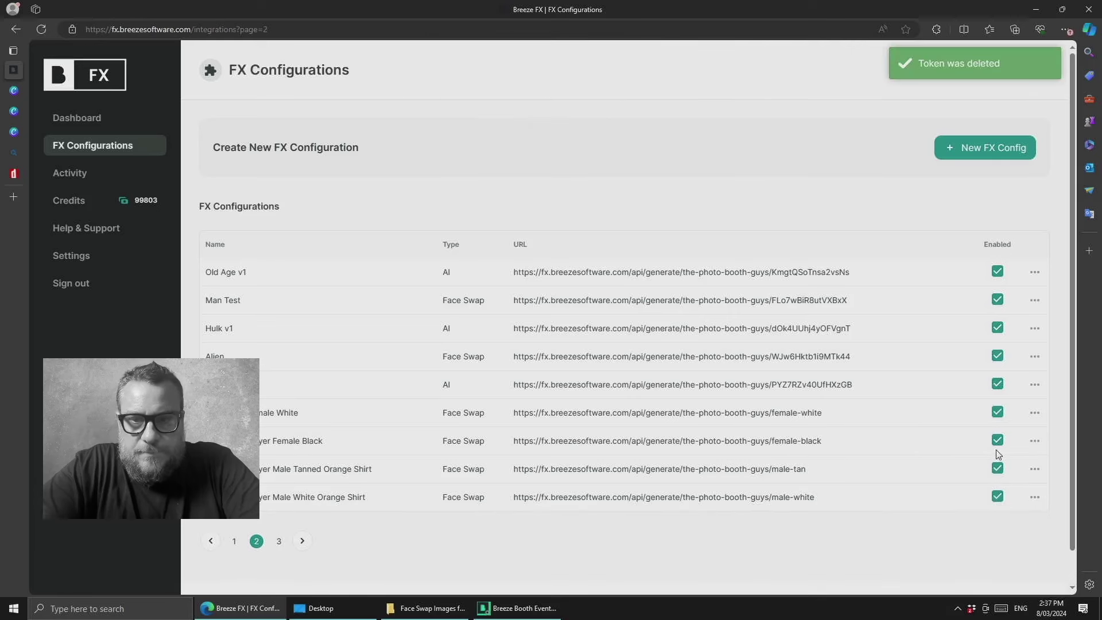
click(1035, 414)
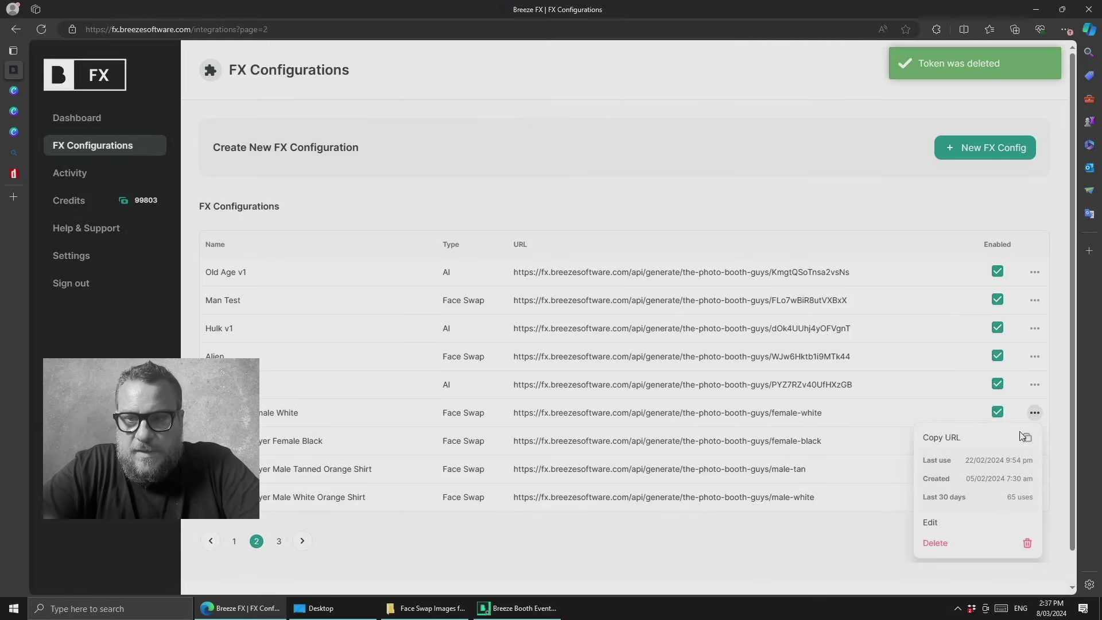
click(957, 542)
click(608, 91)
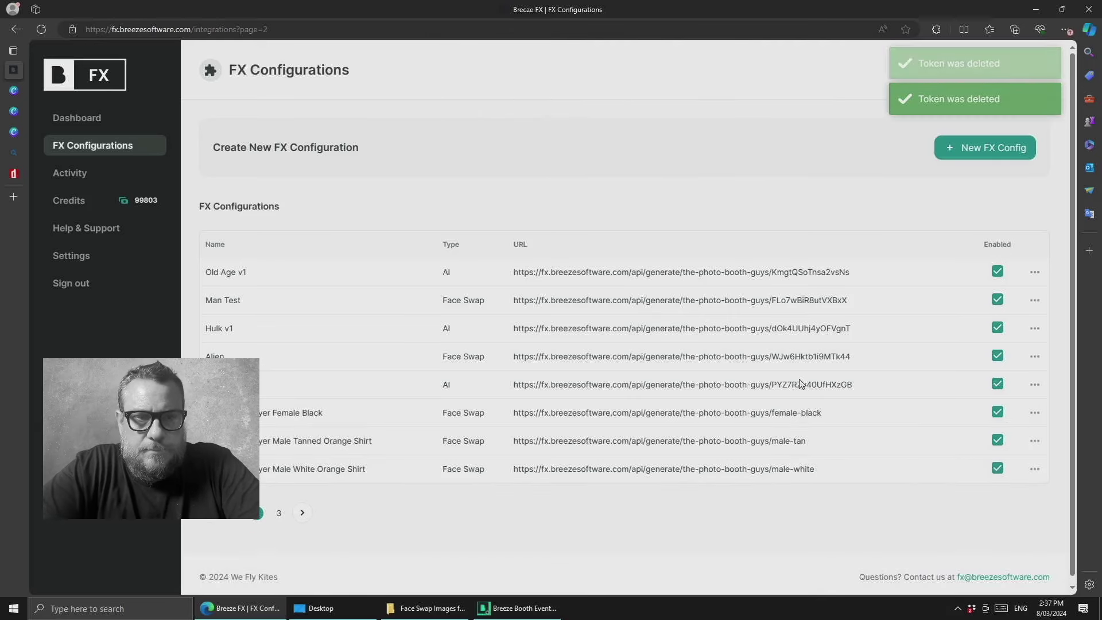
click(1034, 414)
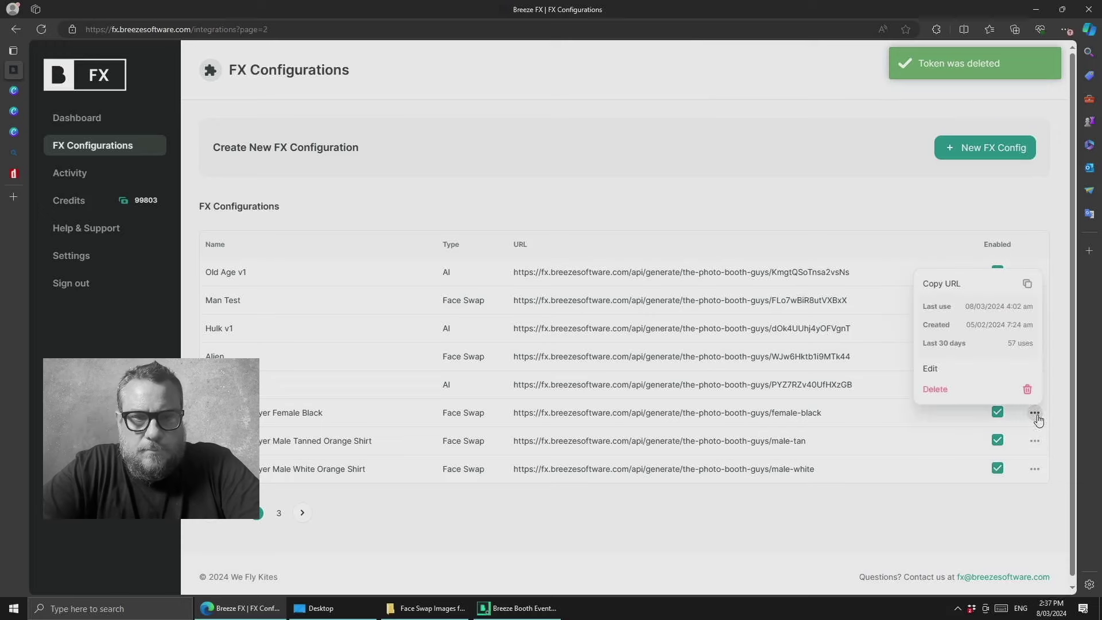
click(985, 391)
click(608, 92)
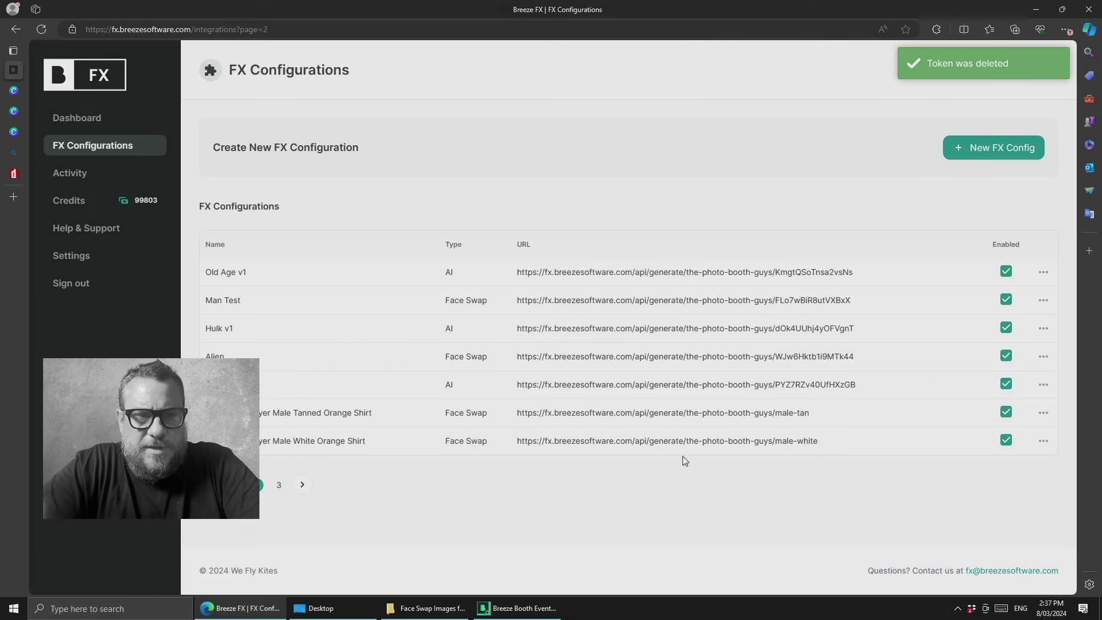
- Delete the male-tan and male-white basketball player face swap configurations
click(1045, 413)
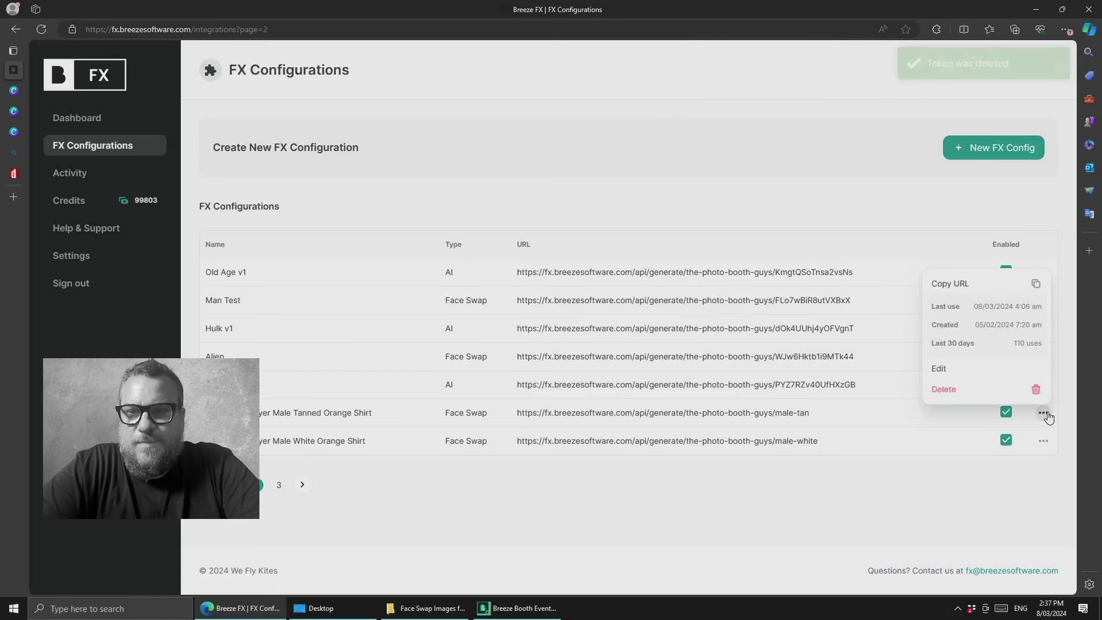
click(995, 390)
click(618, 93)
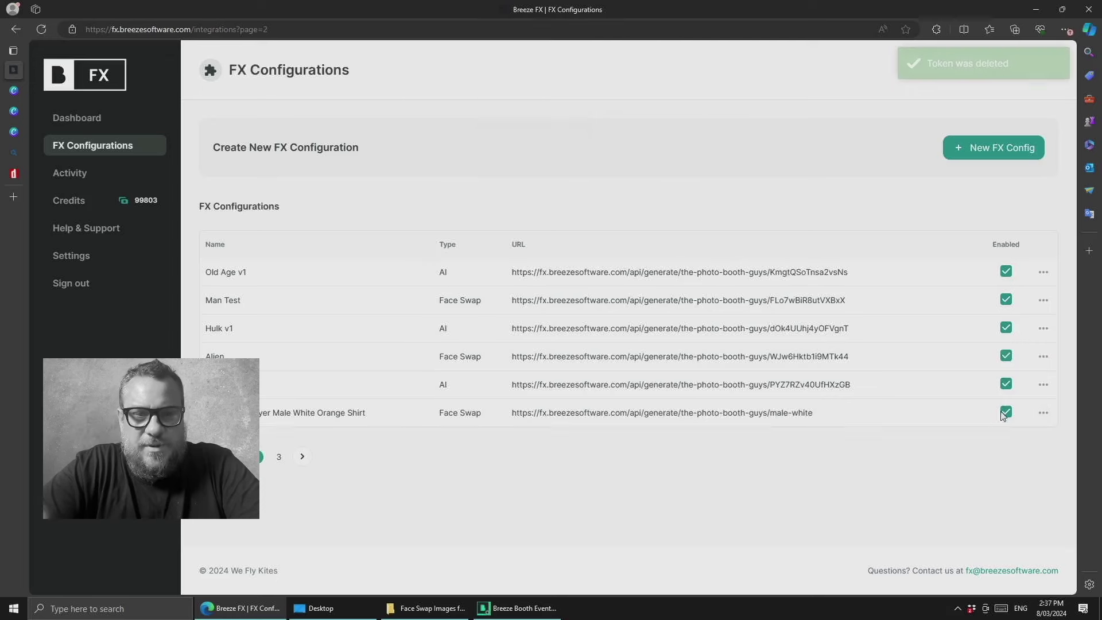
click(1043, 413)
click(961, 391)
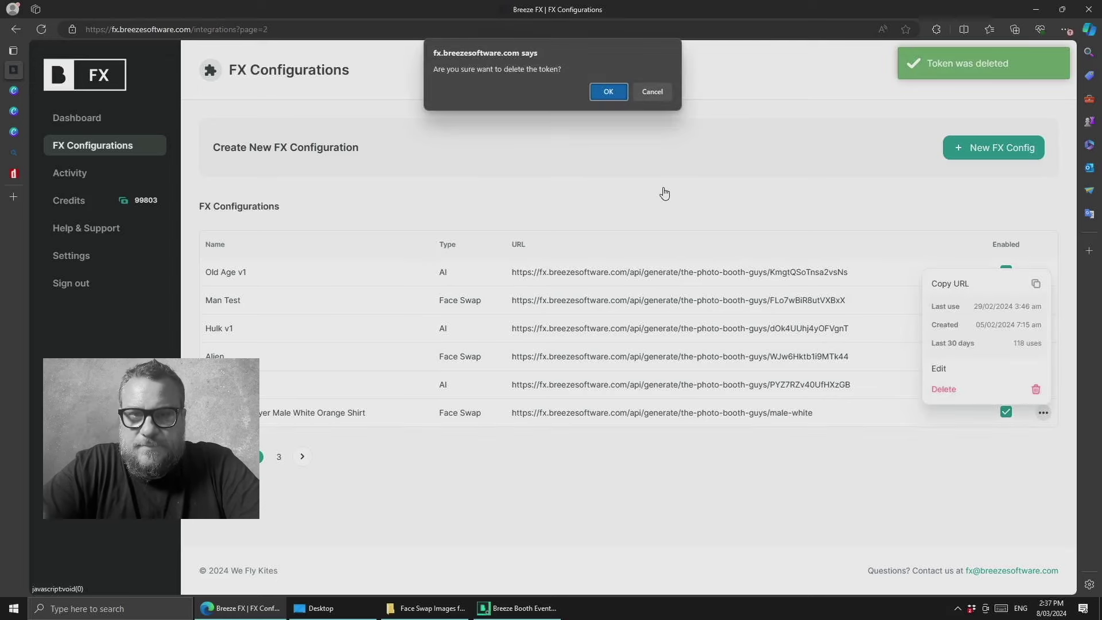
click(603, 91)
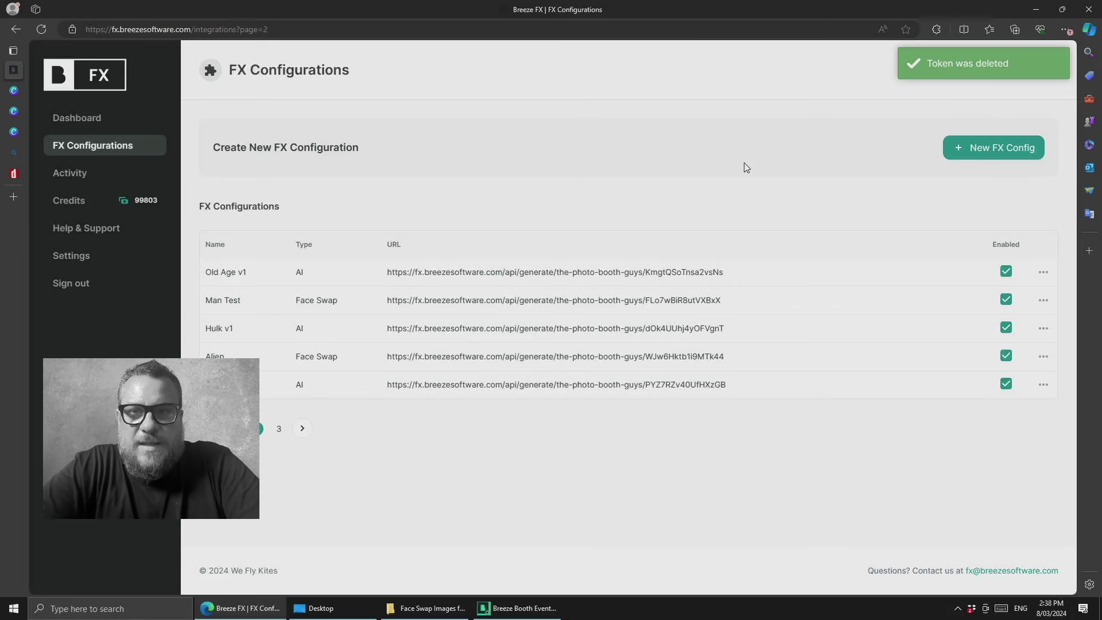
- Start a new FX configuration and name it Female Black
click(1019, 150)
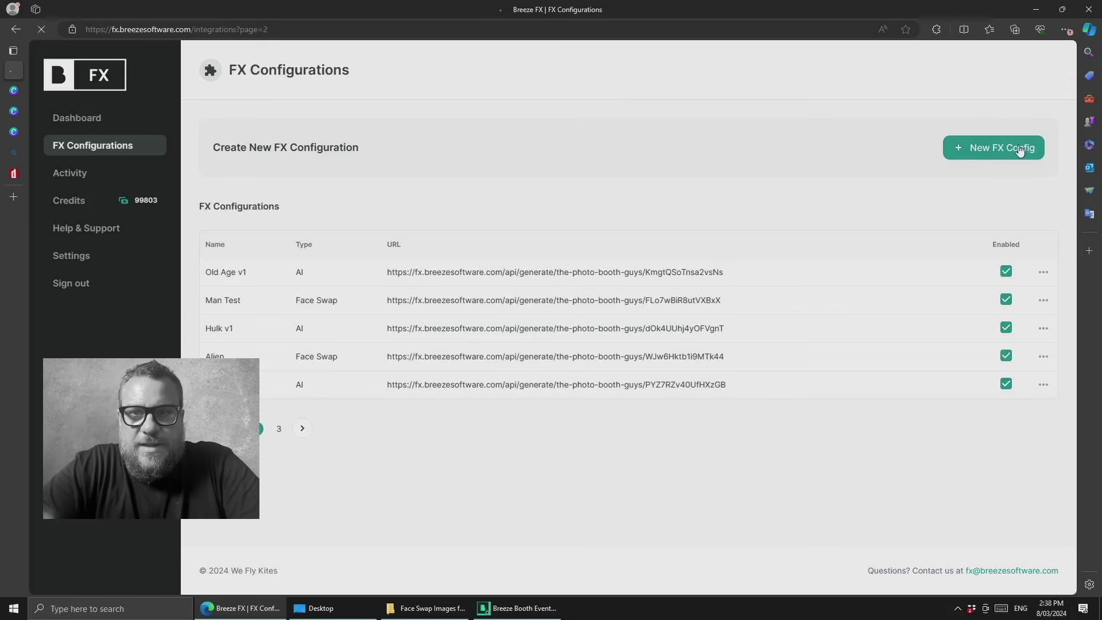
click(264, 172)
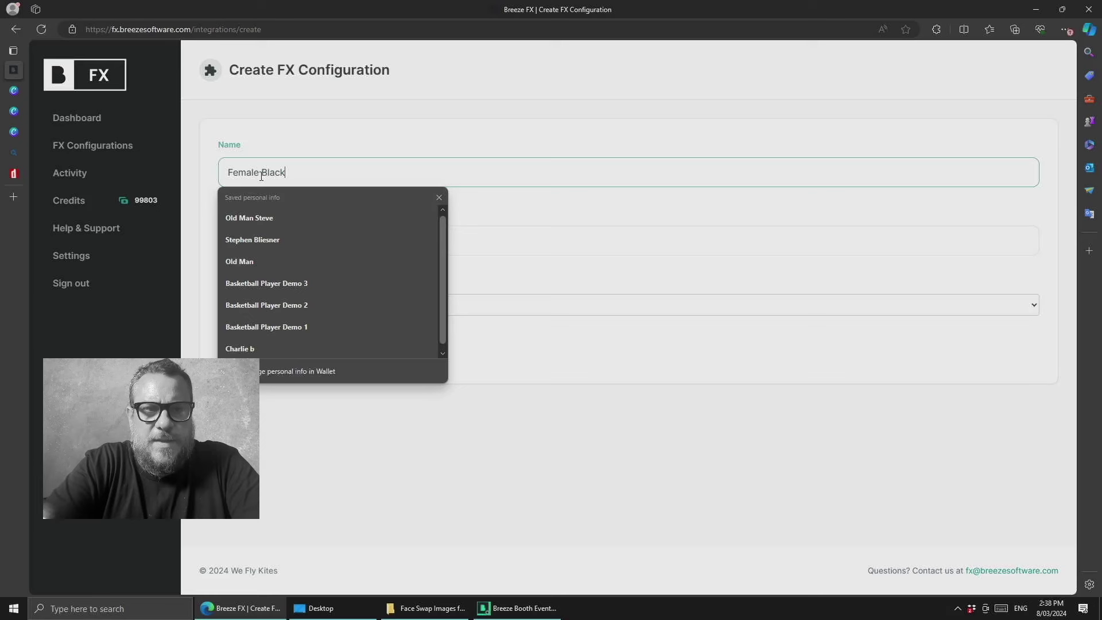
click(316, 139)
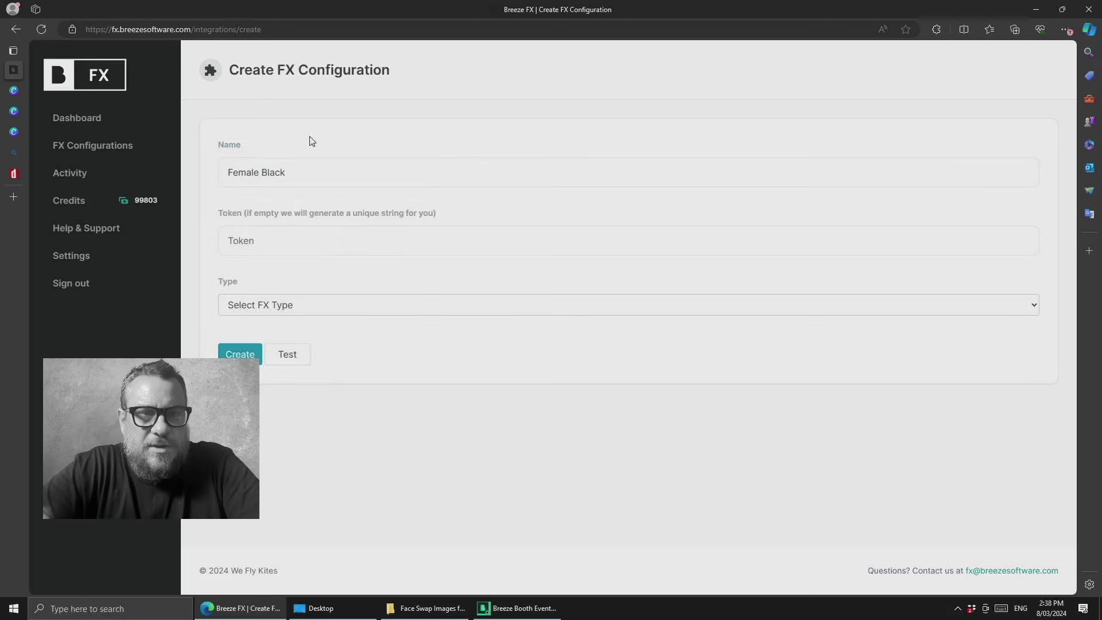
- Following the image names and survey button ids, set the configuration's token to female-black and its type to Face Swap
click(269, 240)
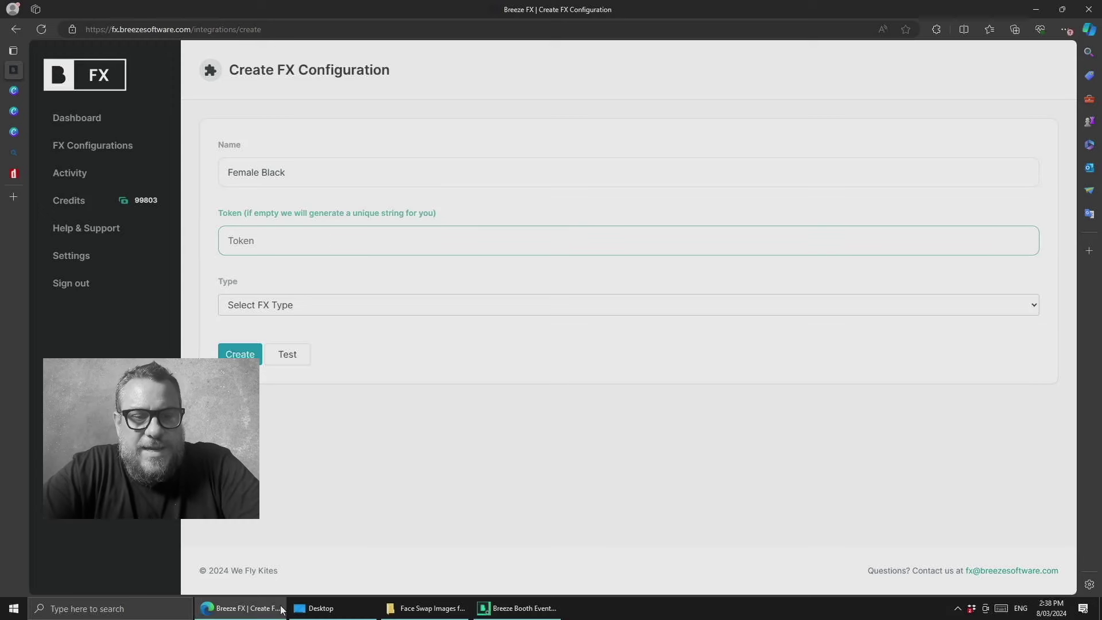
click(425, 607)
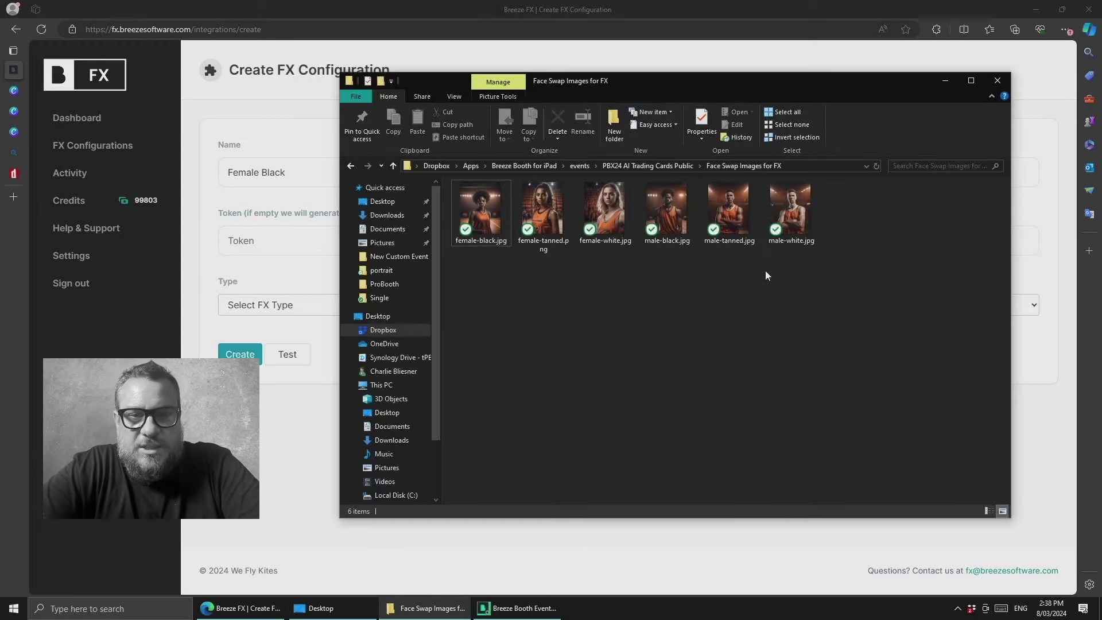
click(520, 607)
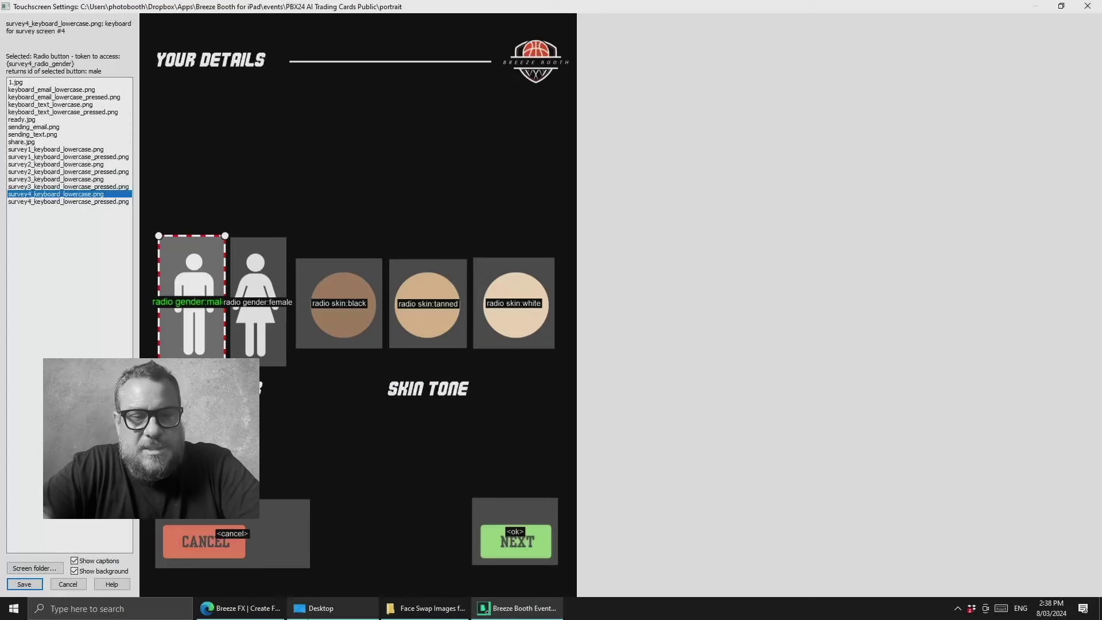
click(244, 608)
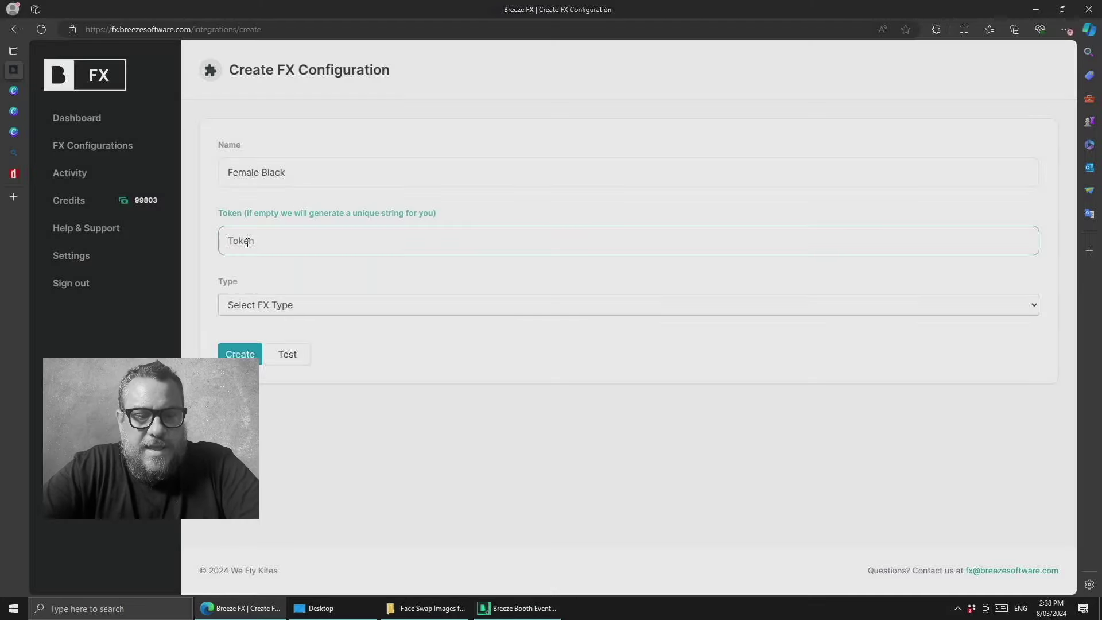
text(female-)
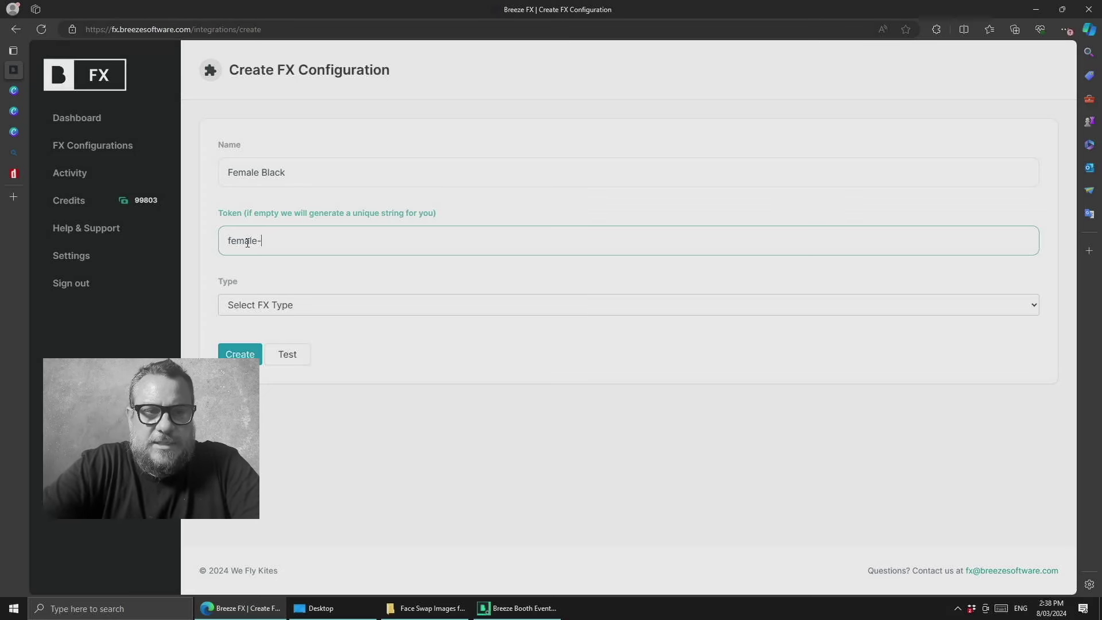
text(black)
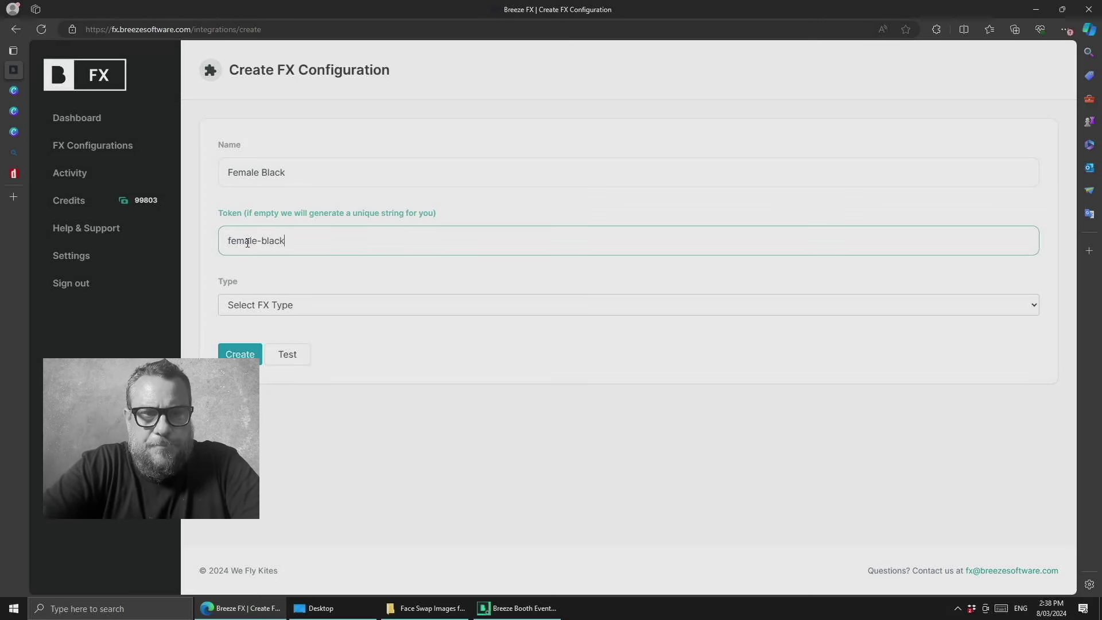
click(257, 304)
click(258, 335)
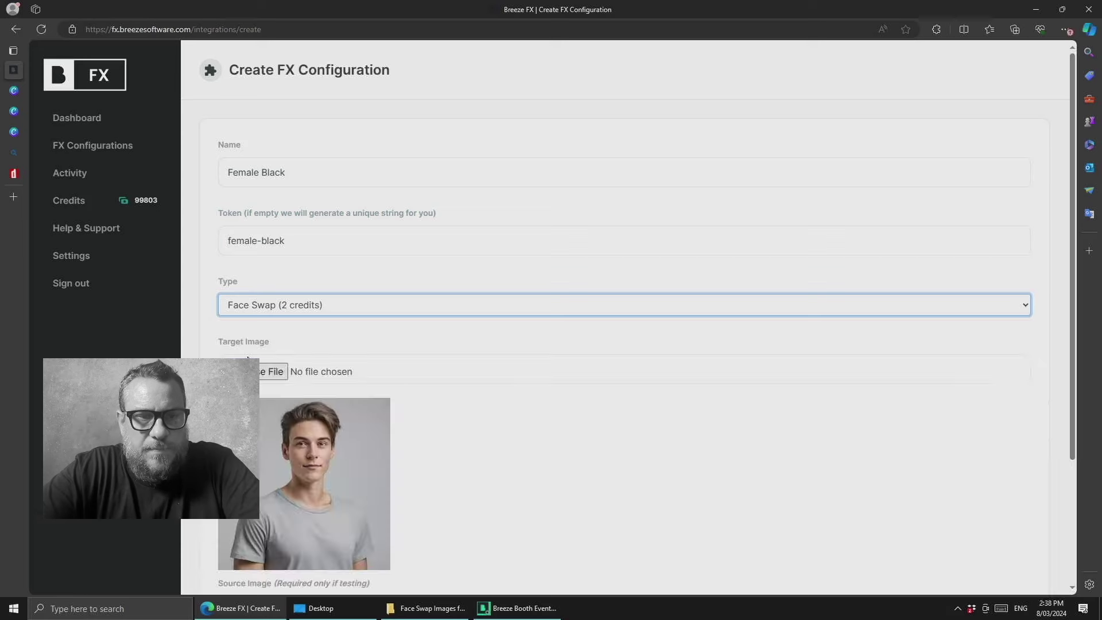
- Choose female-black.jpg from the PBX24 AI Trading Cards Public event's Face Swap Images for FX folder as target image, and create the configuration
click(272, 373)
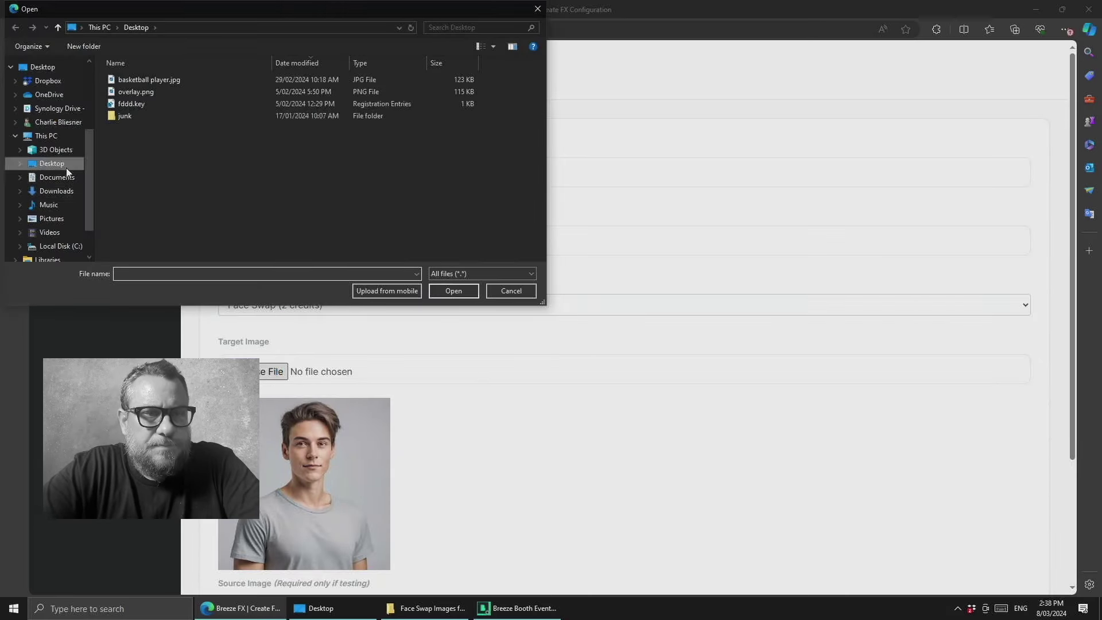
click(43, 81)
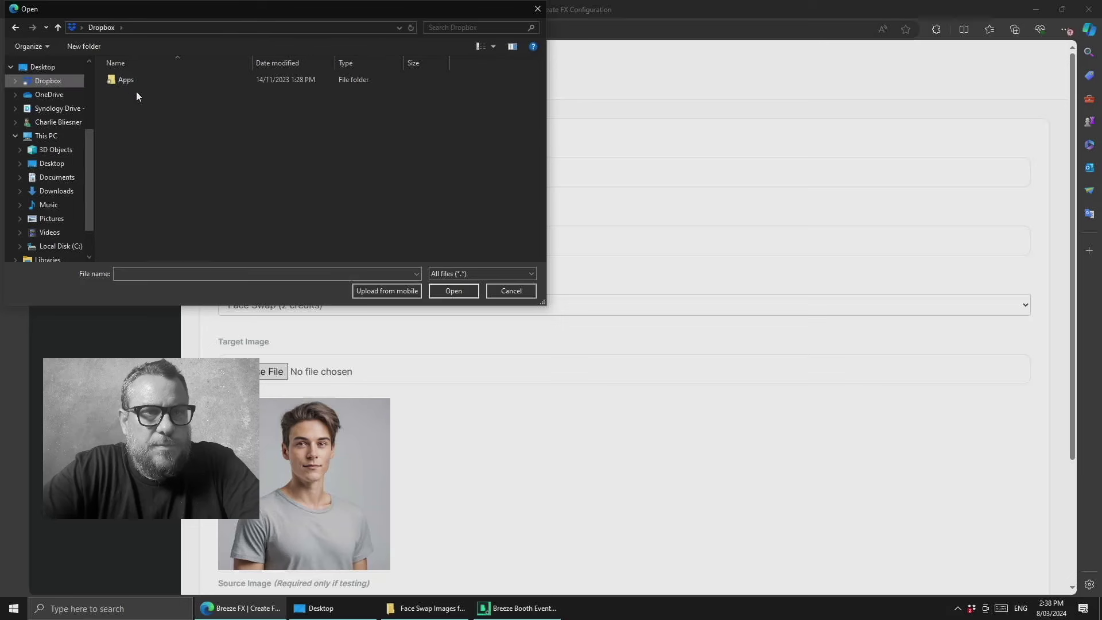
double_click(131, 78)
double_click(131, 78)
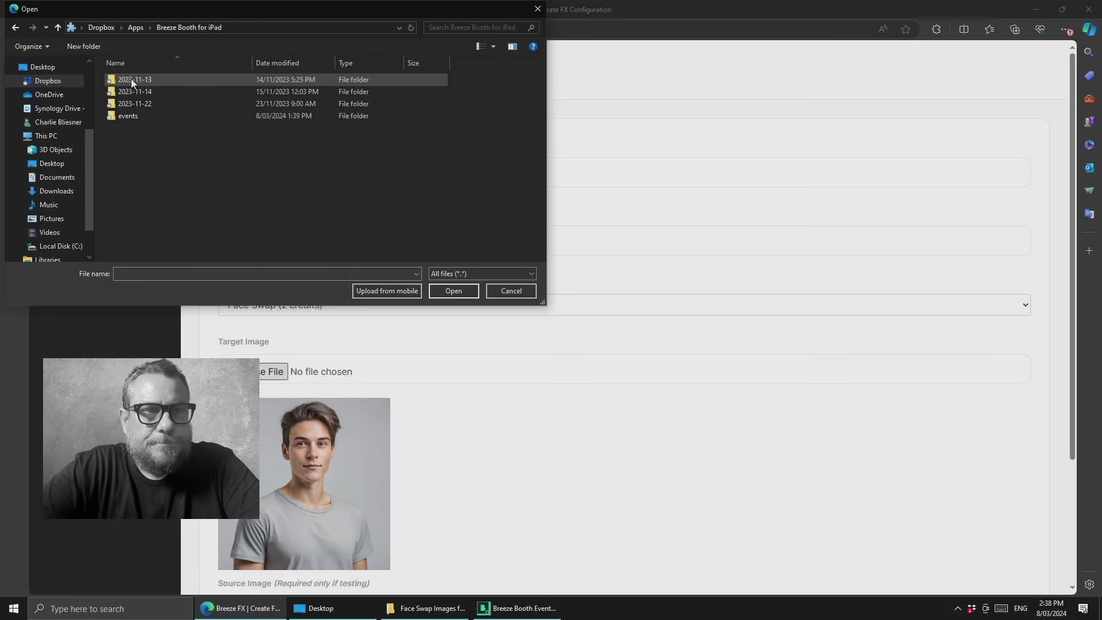
double_click(131, 116)
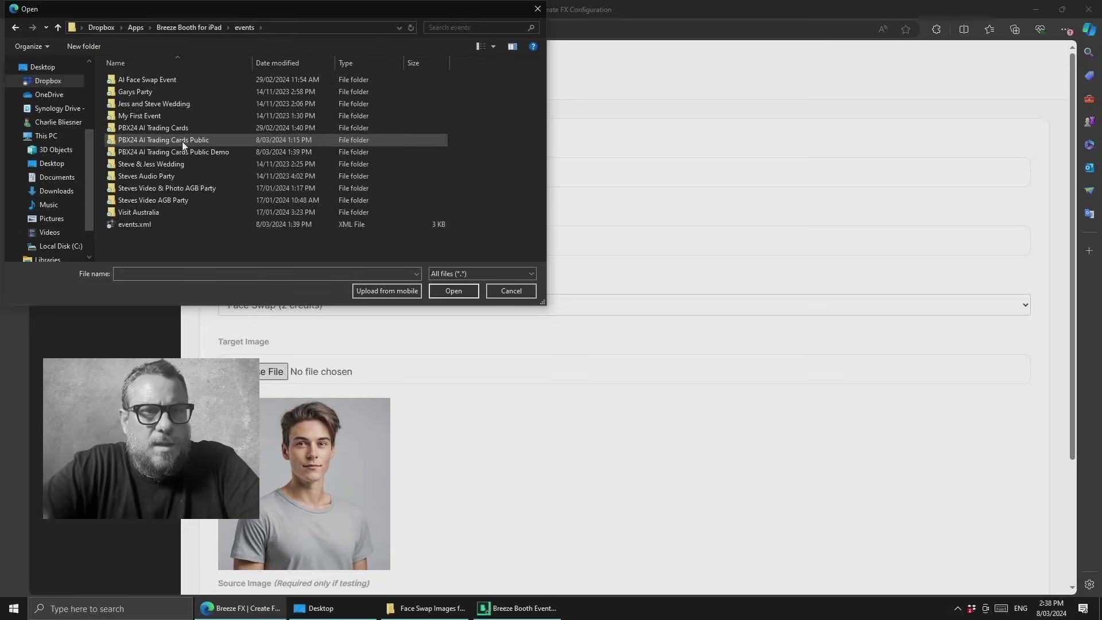
double_click(182, 141)
double_click(155, 79)
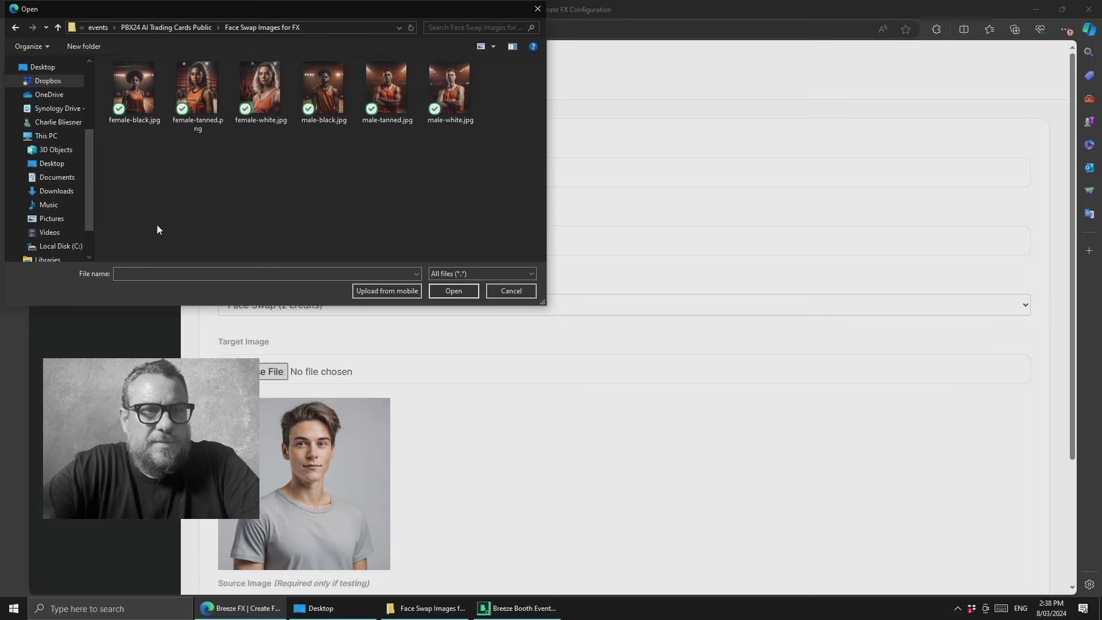
click(143, 106)
click(451, 290)
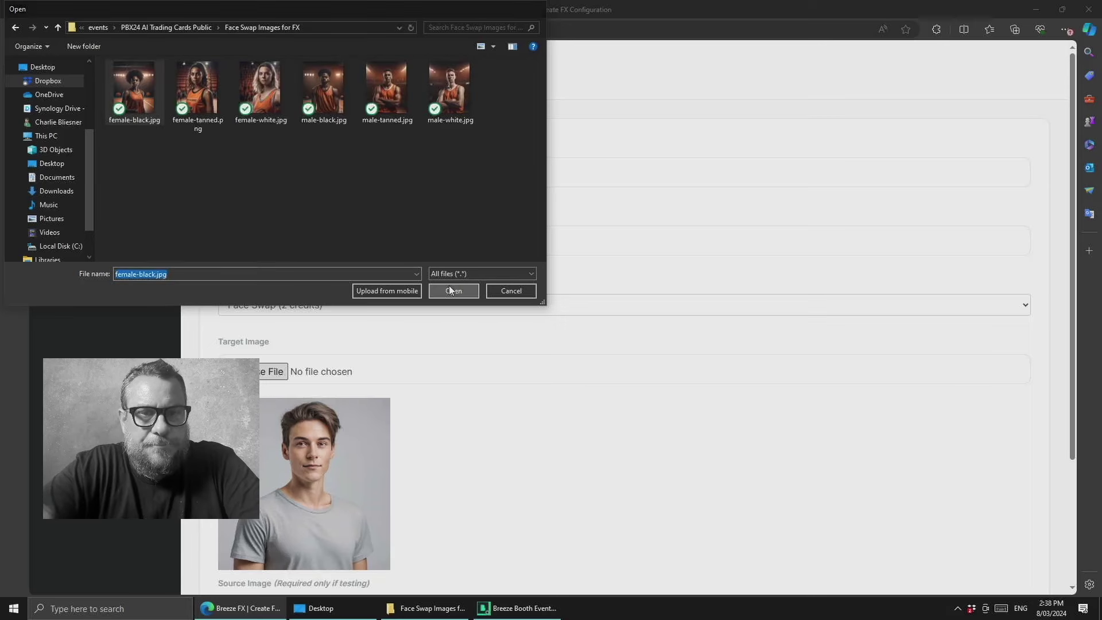
scroll(482, 408, down, 3)
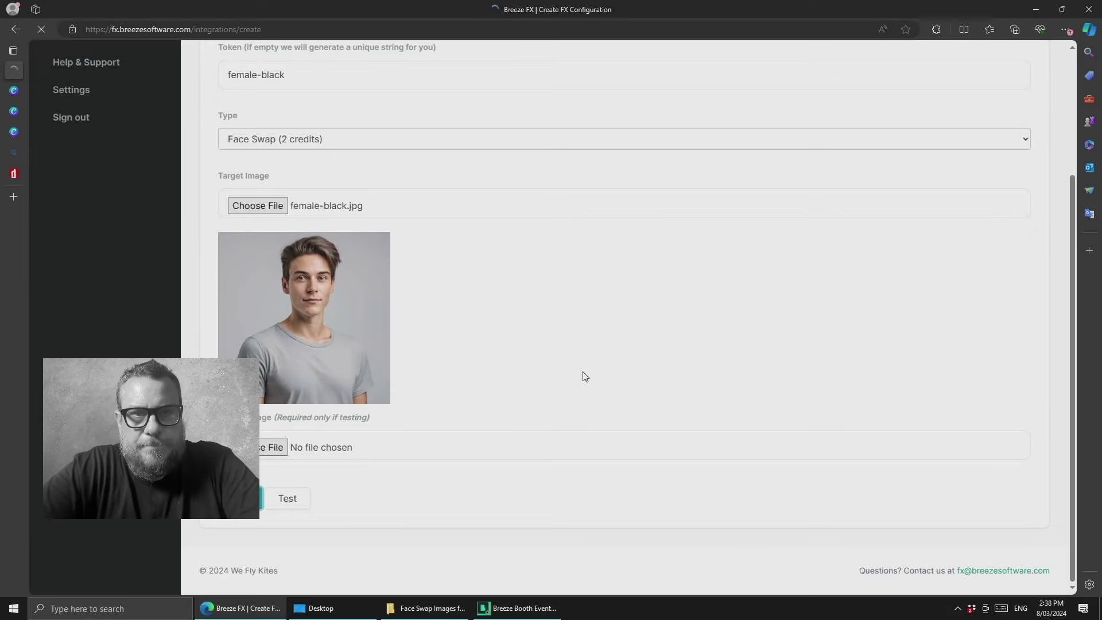
- Start a new FX configuration named Female Tanned with the token female-tanned and the type Face Swap
click(967, 147)
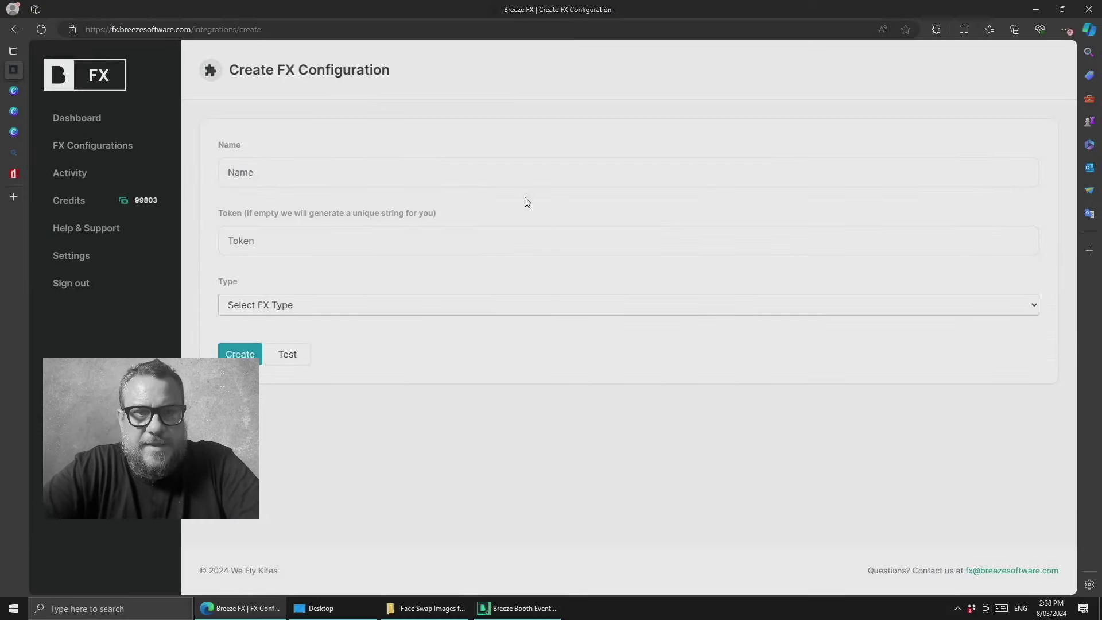
click(301, 172)
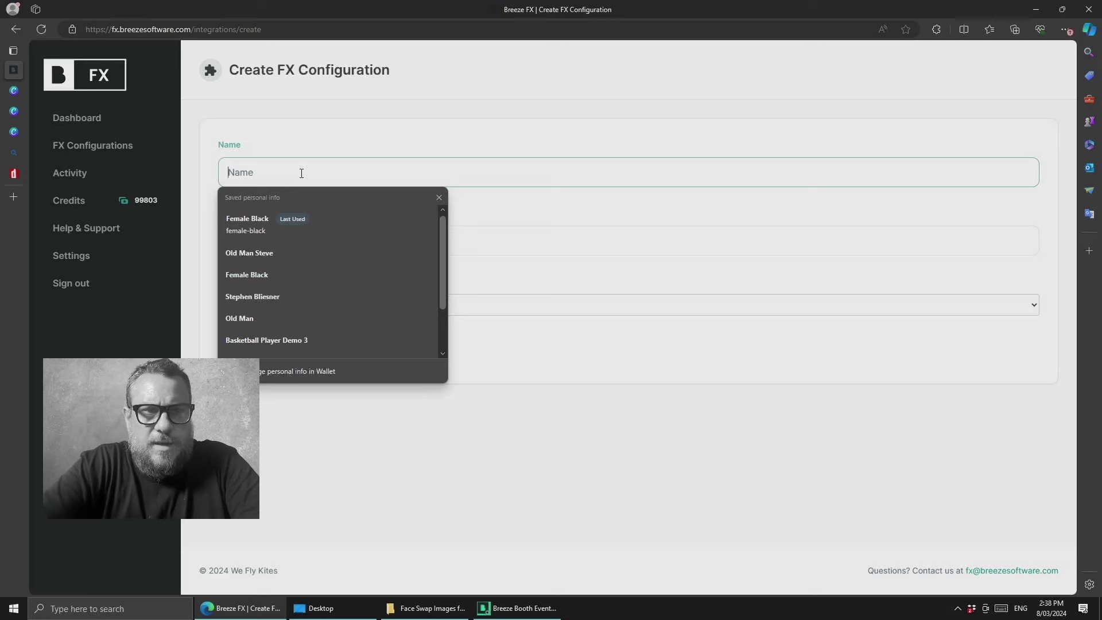
text(Female Tanned)
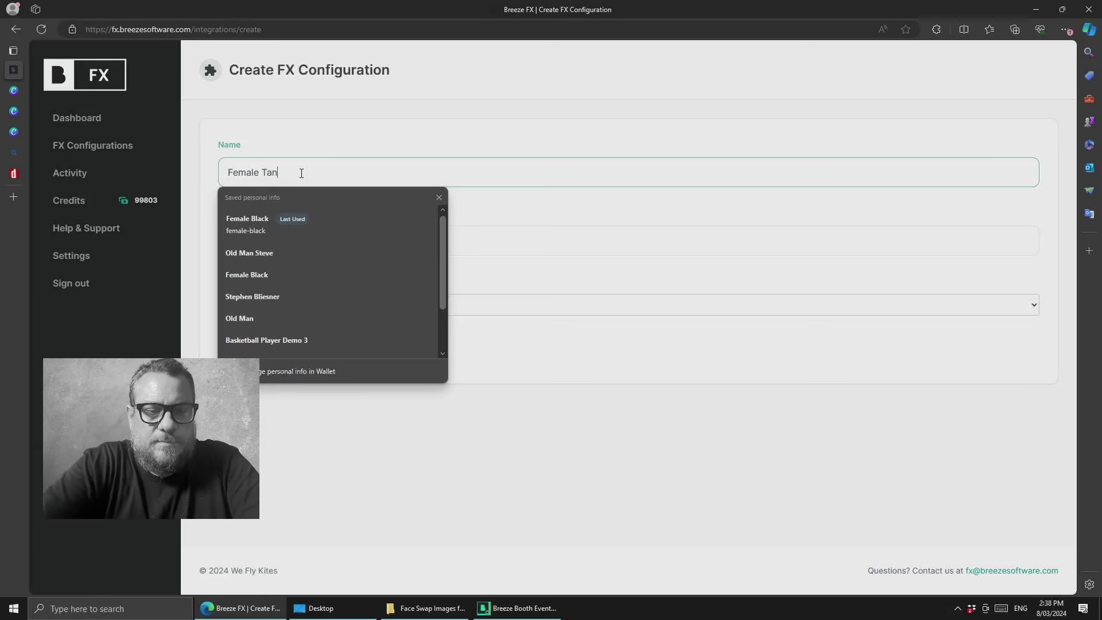
click(254, 238)
text(fe)
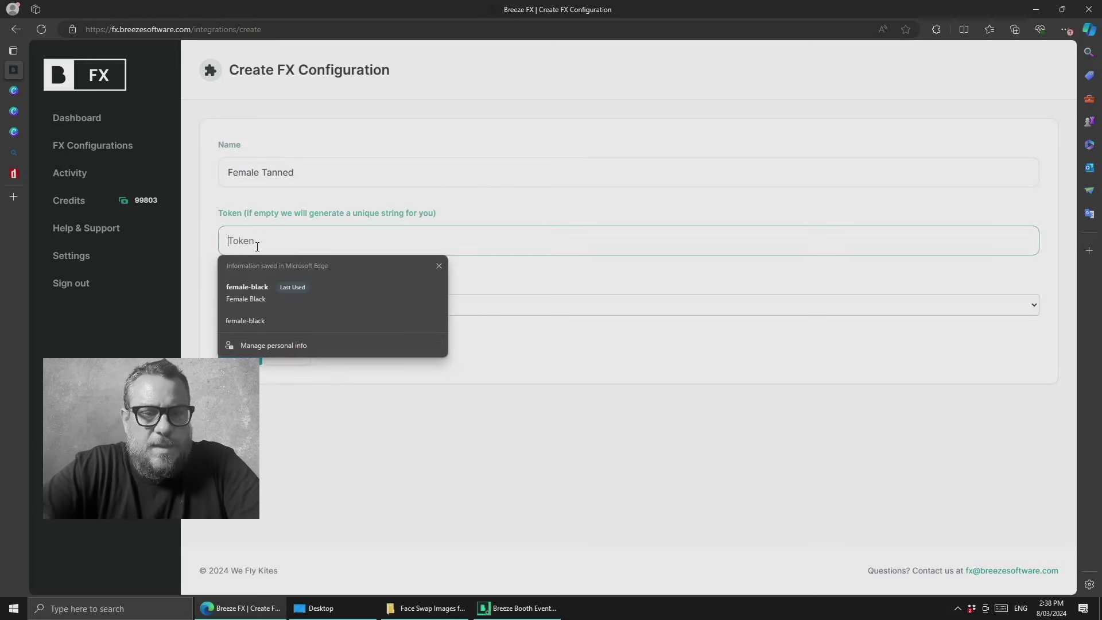
text(male-tanned)
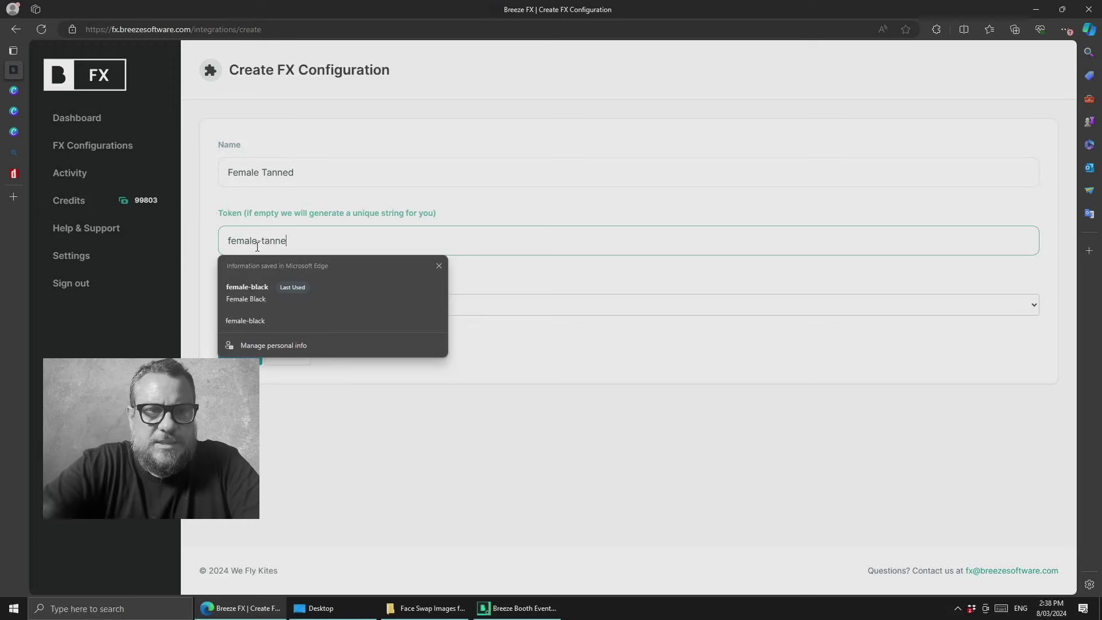
click(332, 191)
click(274, 302)
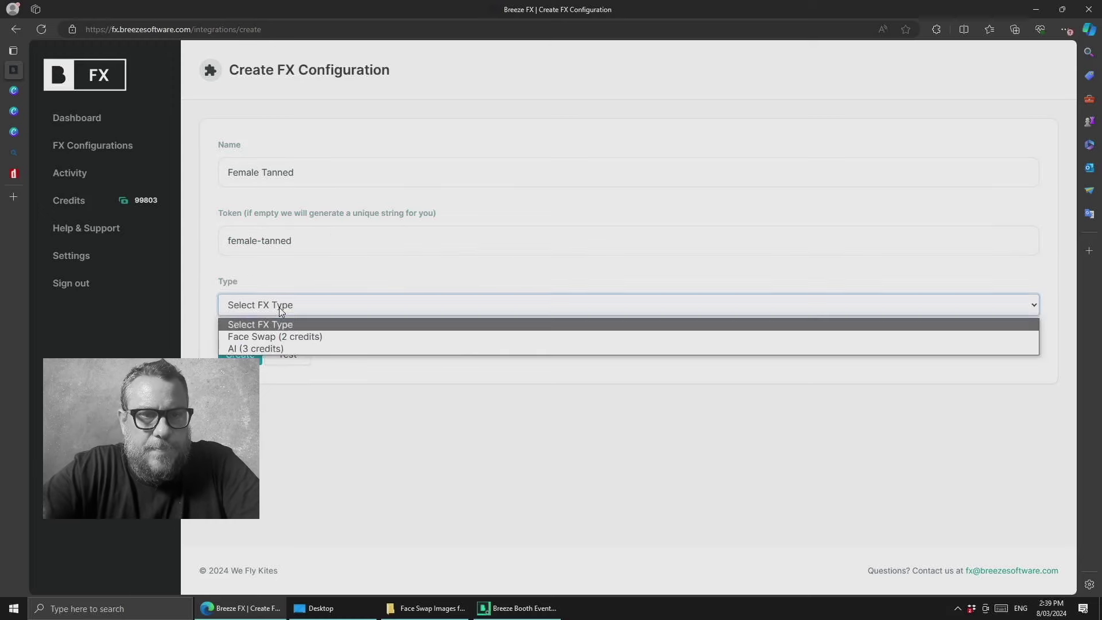
click(270, 337)
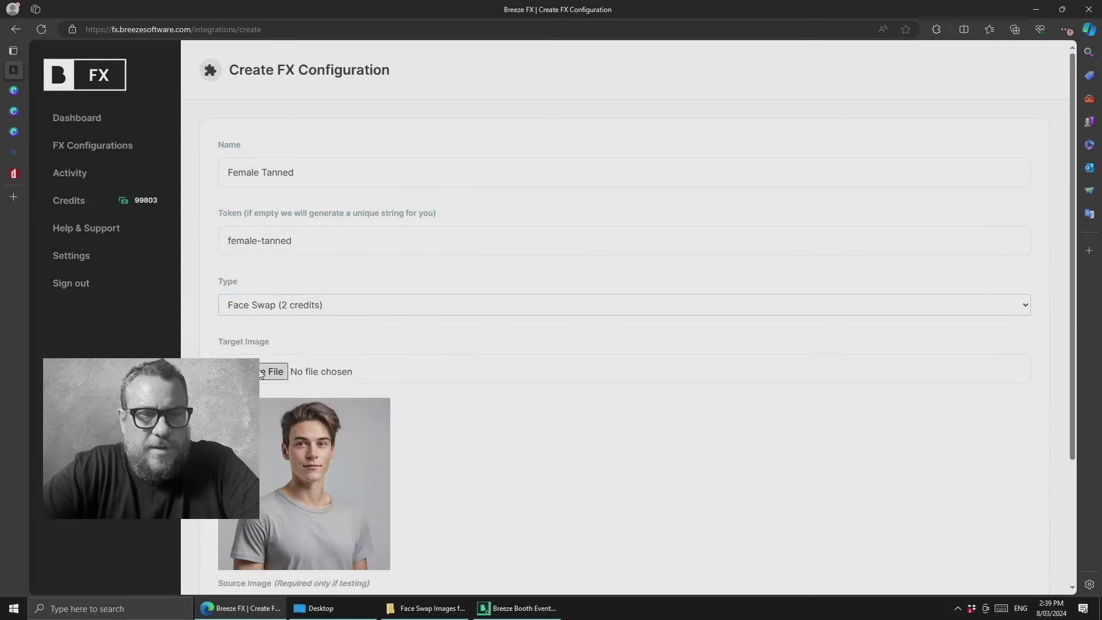
- Choose female-tanned.png from the Face Swap Images for FX folder as target image, and create the configuration
click(195, 91)
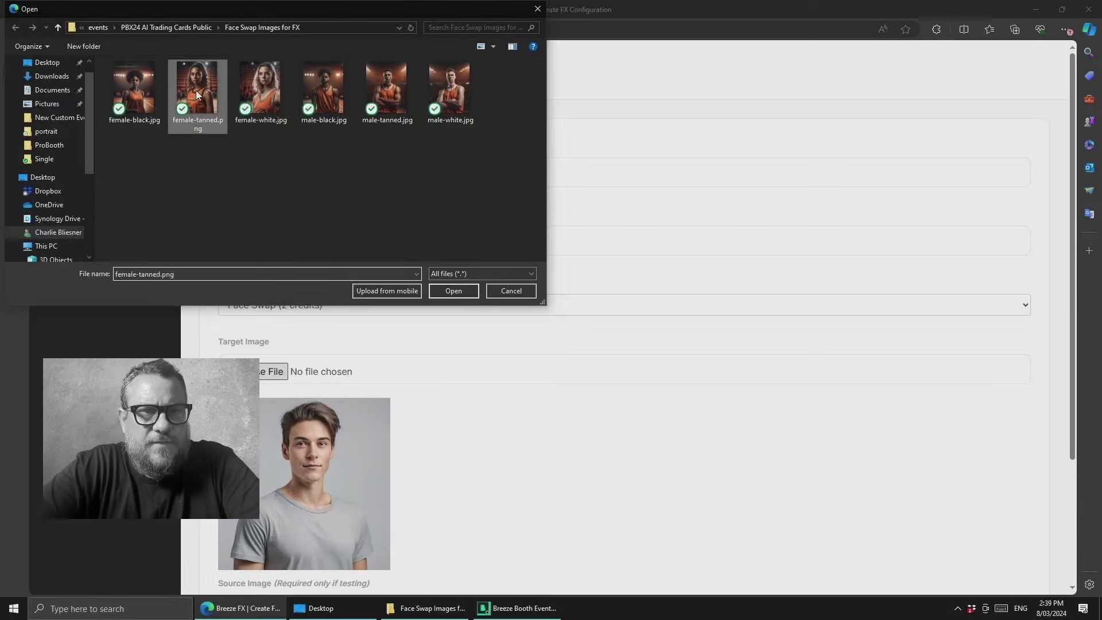
click(459, 290)
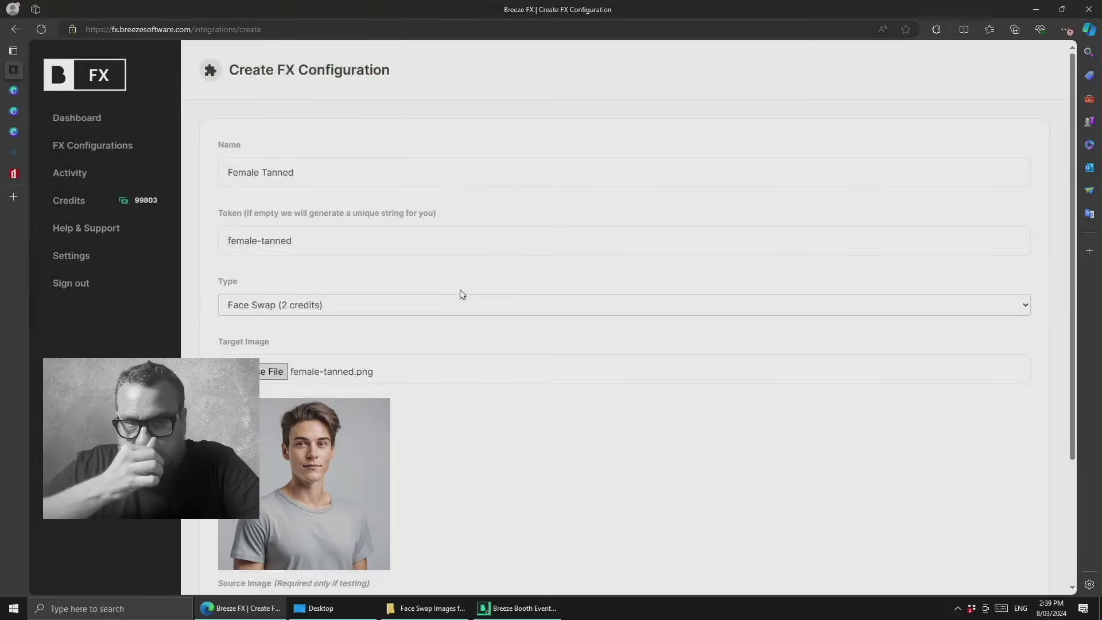
scroll(459, 297, down, 3)
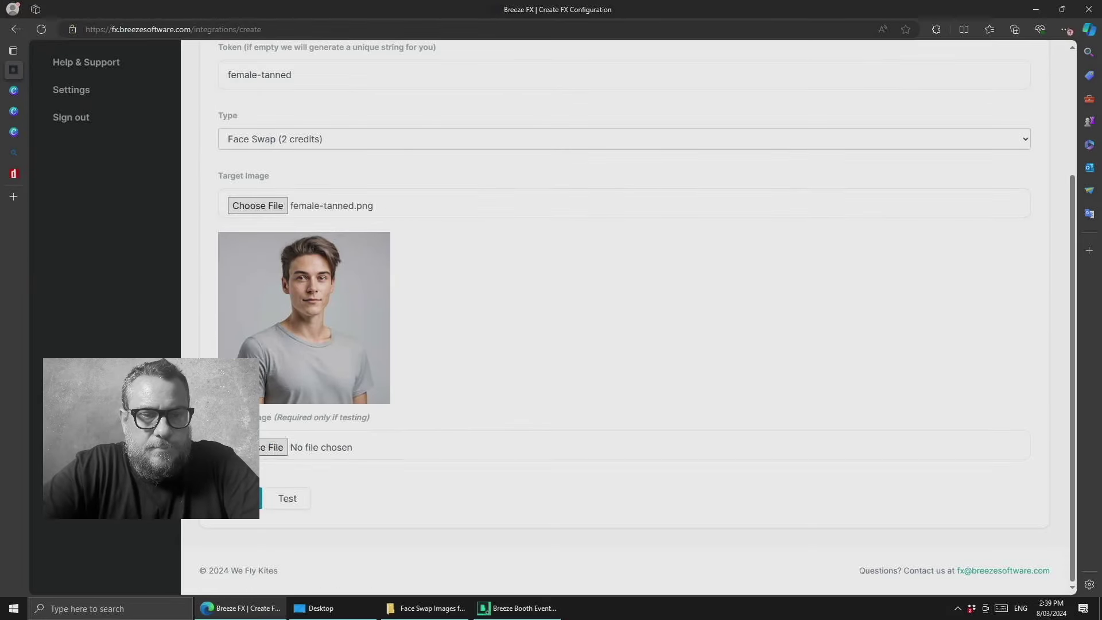
click(241, 498)
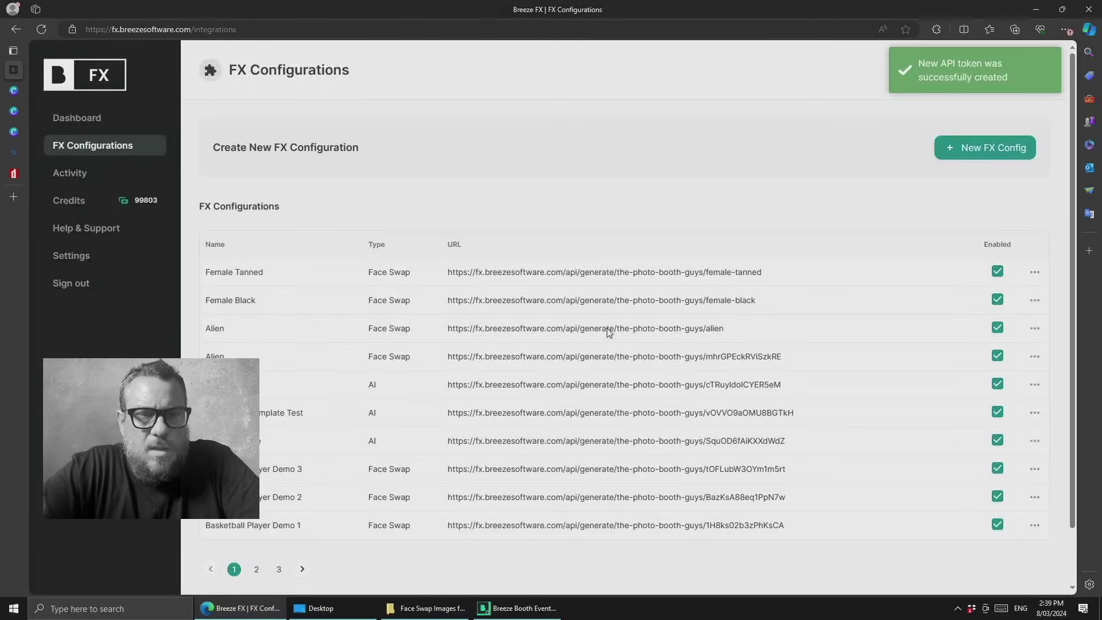
- Start a new FX configuration named Female WHite with the token female-white and the type Face Swap
click(949, 147)
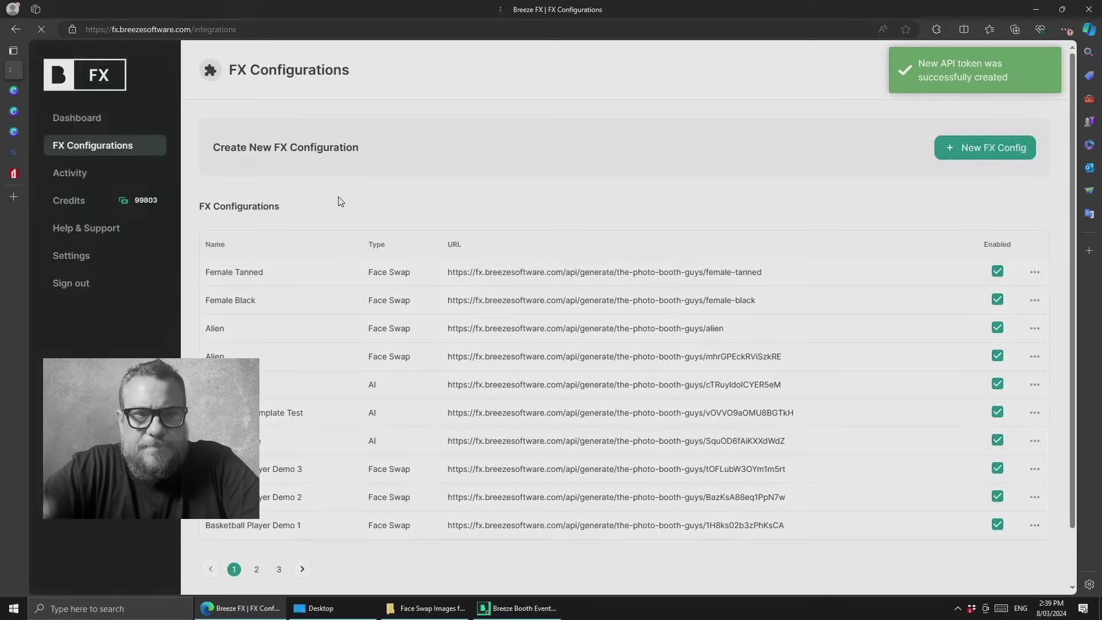
click(254, 175)
text(Fe)
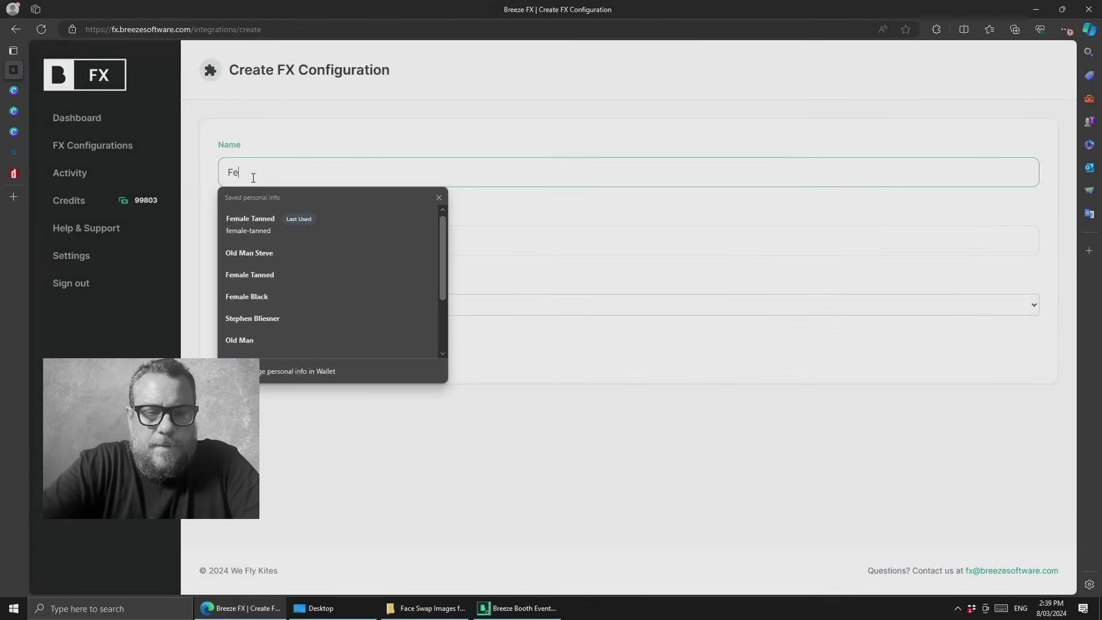
text(male WHite)
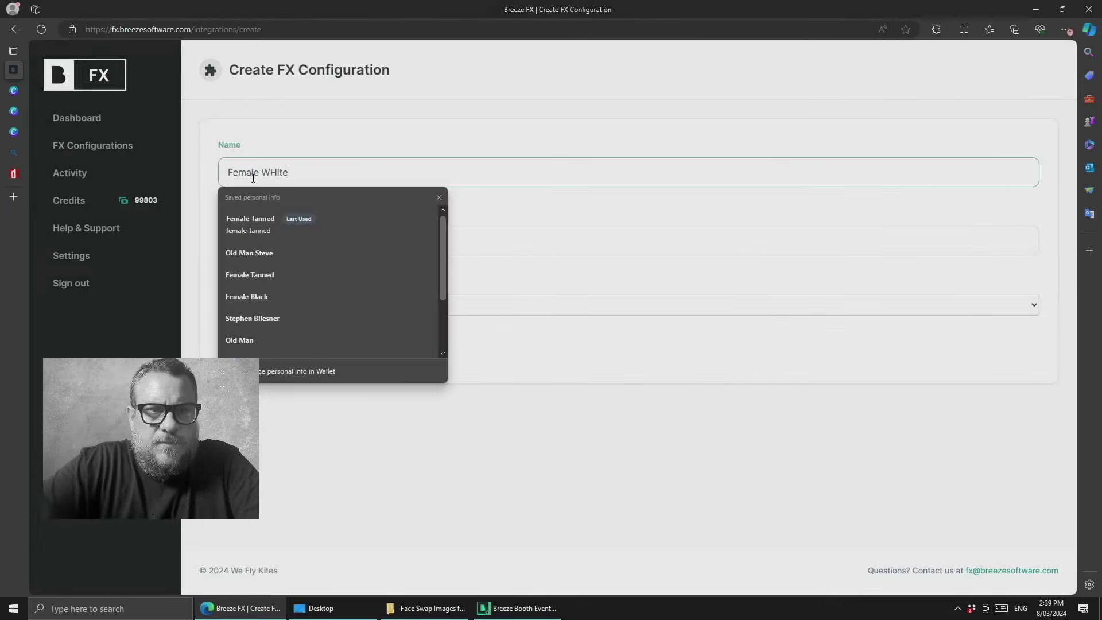
click(304, 157)
click(248, 241)
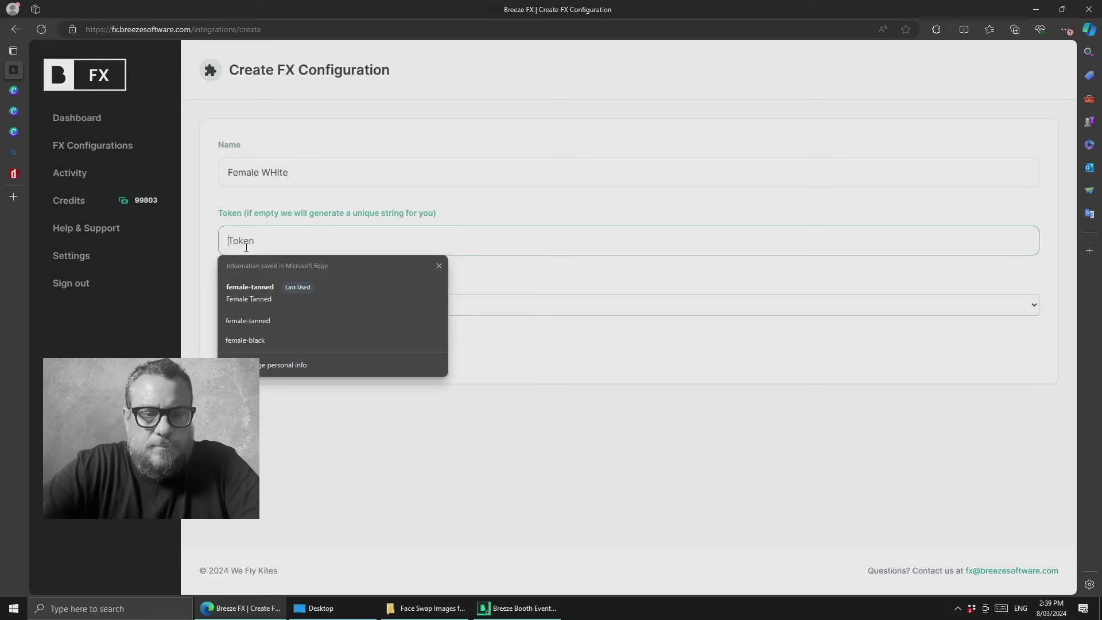
text(female-white)
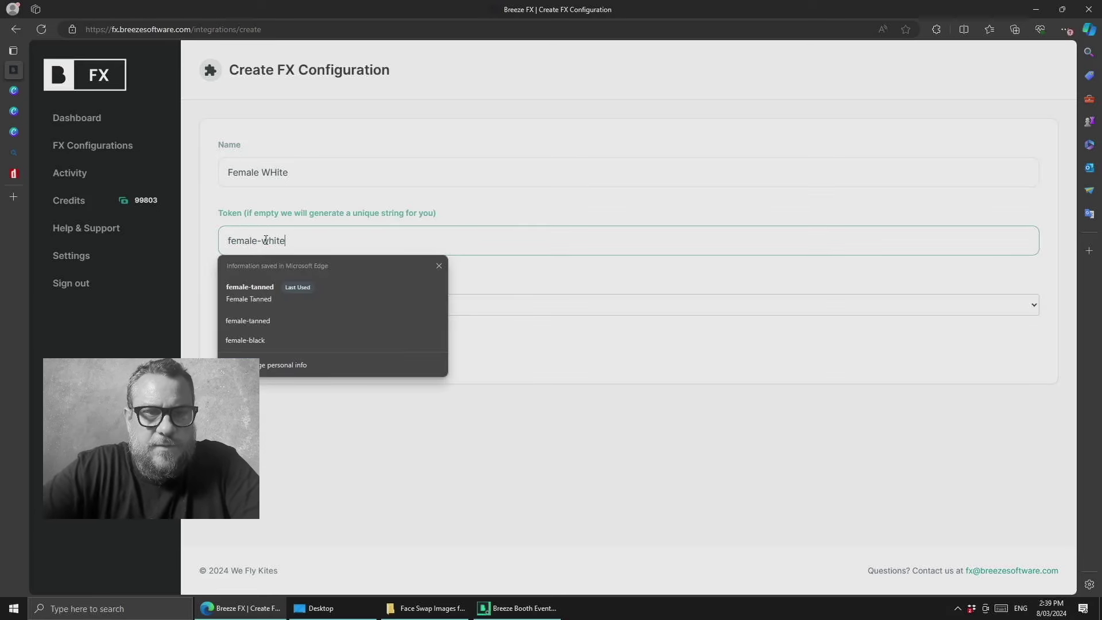
click(483, 212)
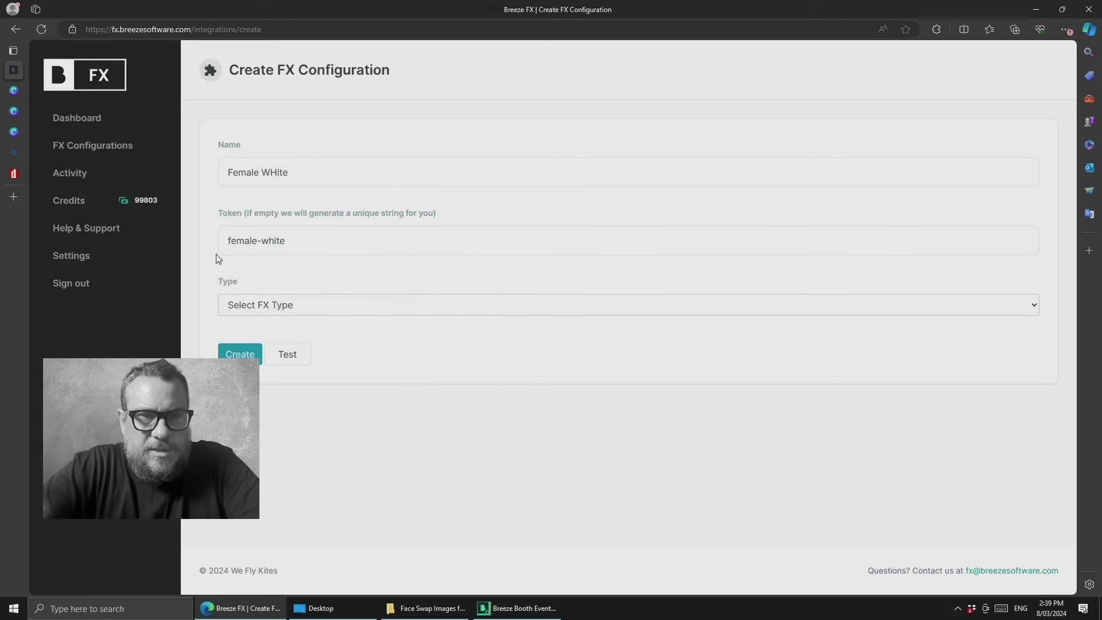
click(264, 305)
click(275, 338)
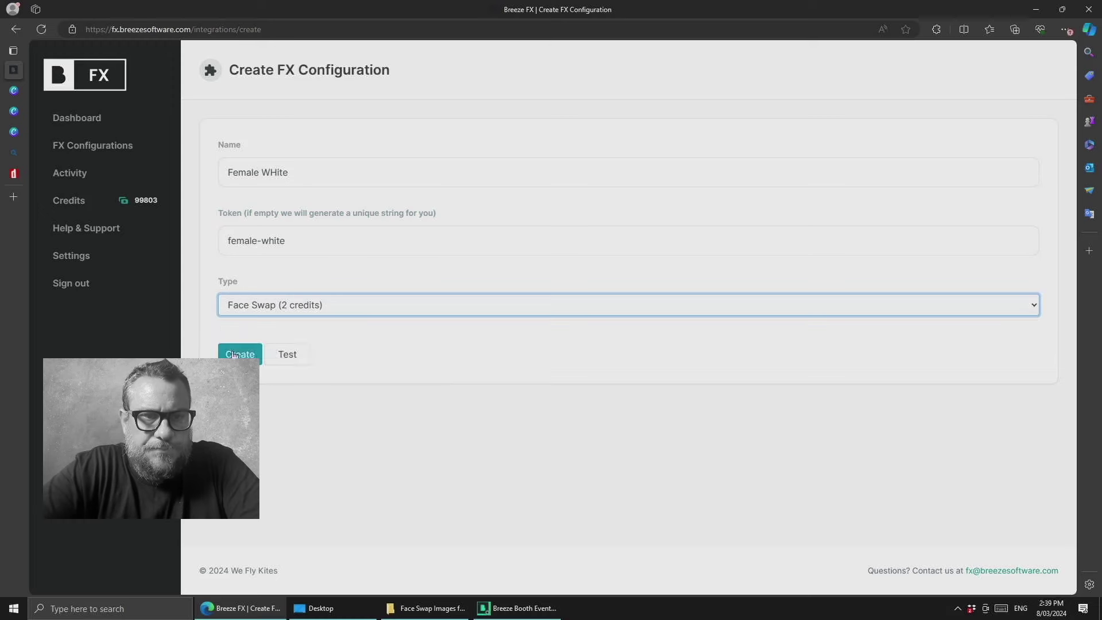
click(252, 371)
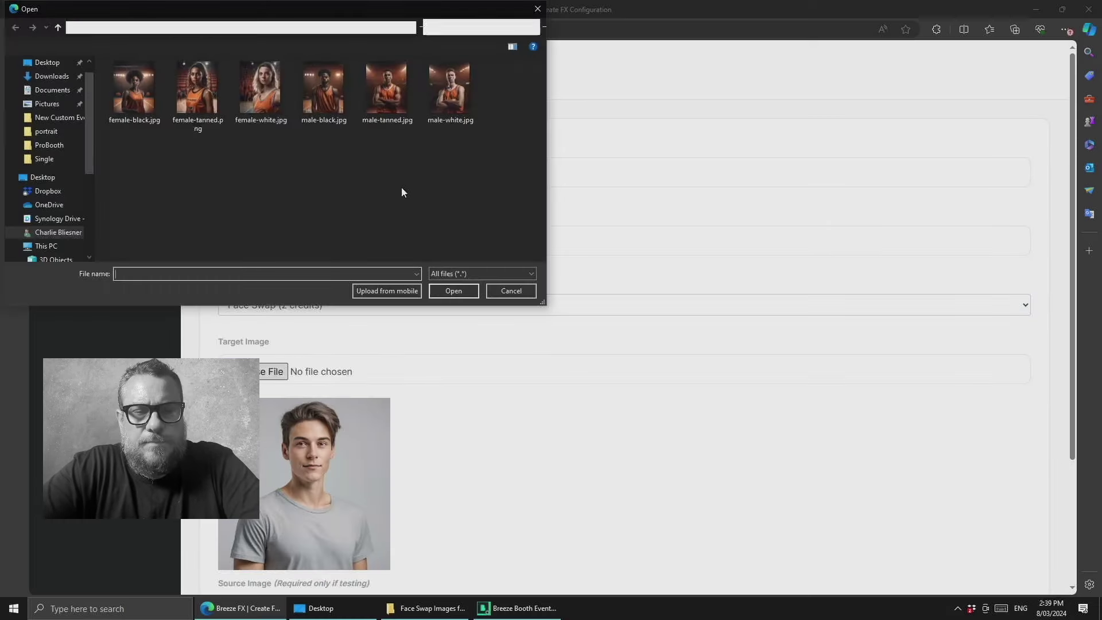
click(253, 83)
click(387, 290)
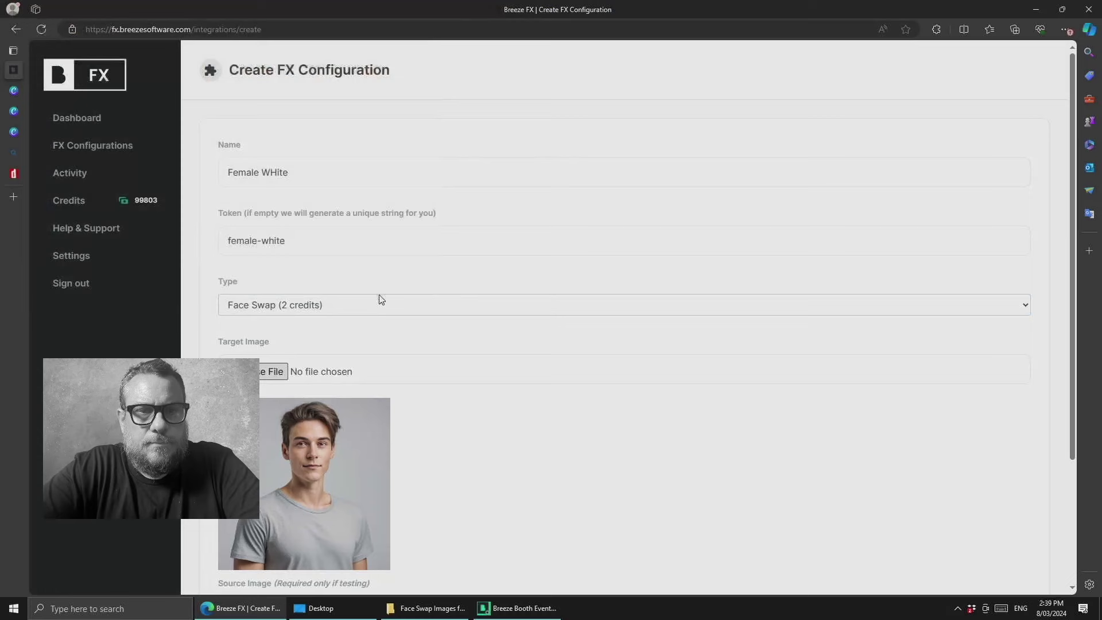
click(617, 47)
- Choose female-white.jpg from the Face Swap Images for FX folder as target image, and create the configuration
click(269, 370)
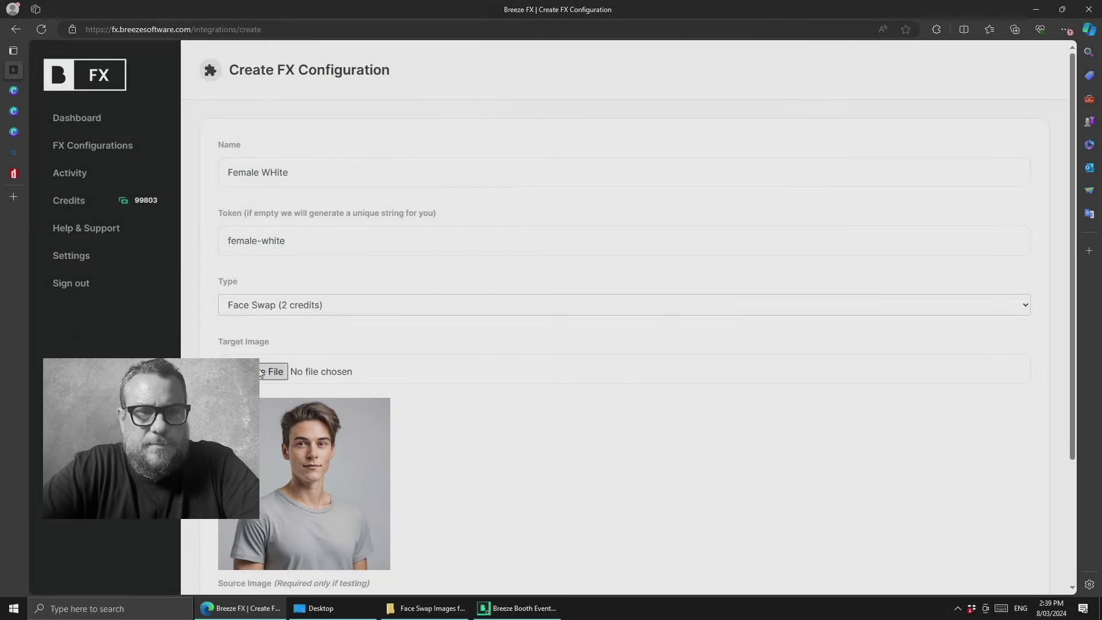
click(261, 89)
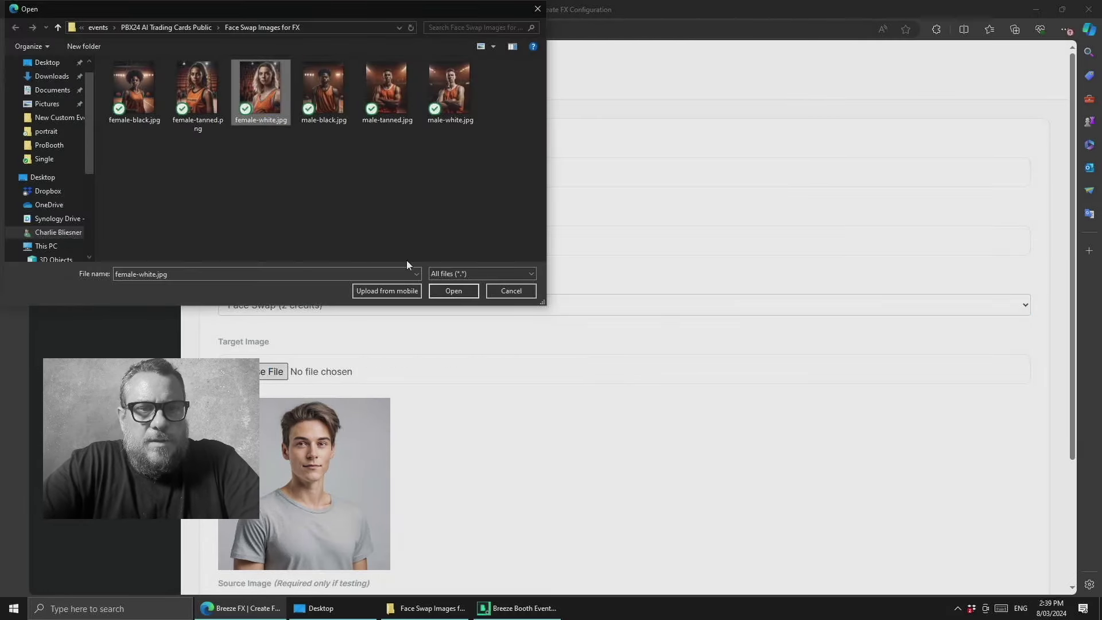
click(439, 291)
scroll(512, 420, down, 3)
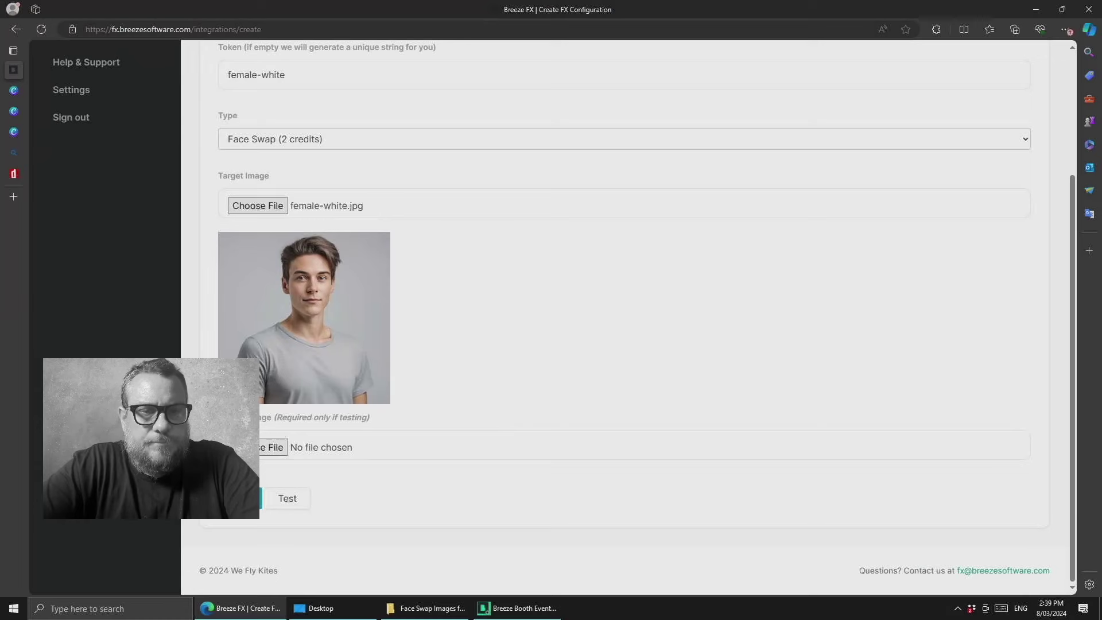
click(240, 498)
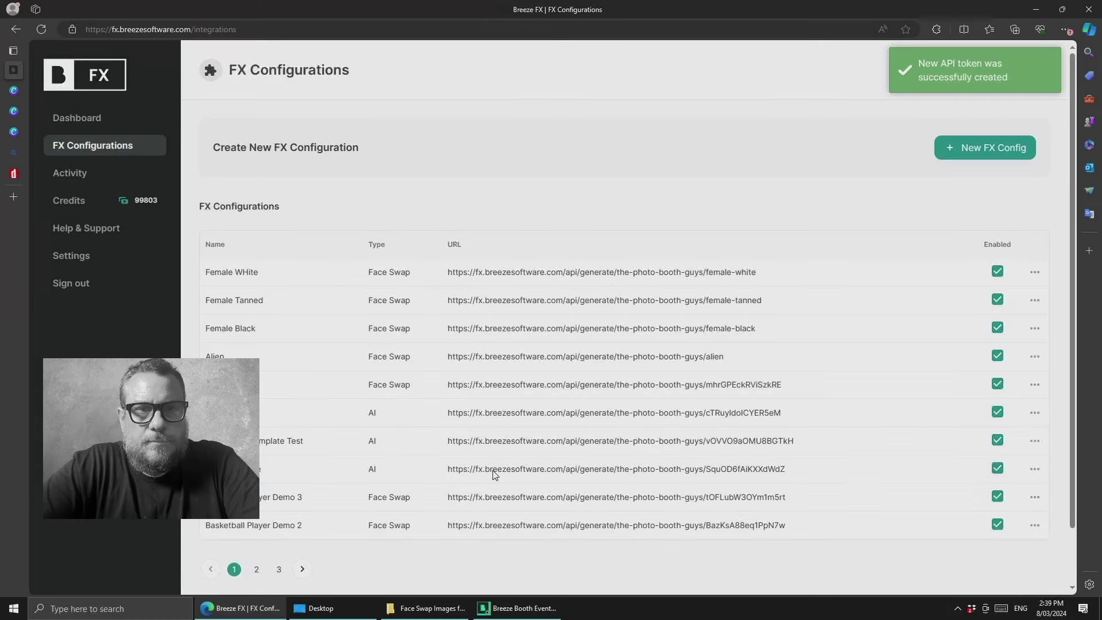
- Start a new FX configuration named Male Black with the token male-black and the type Face Swap
click(82, 150)
click(1003, 147)
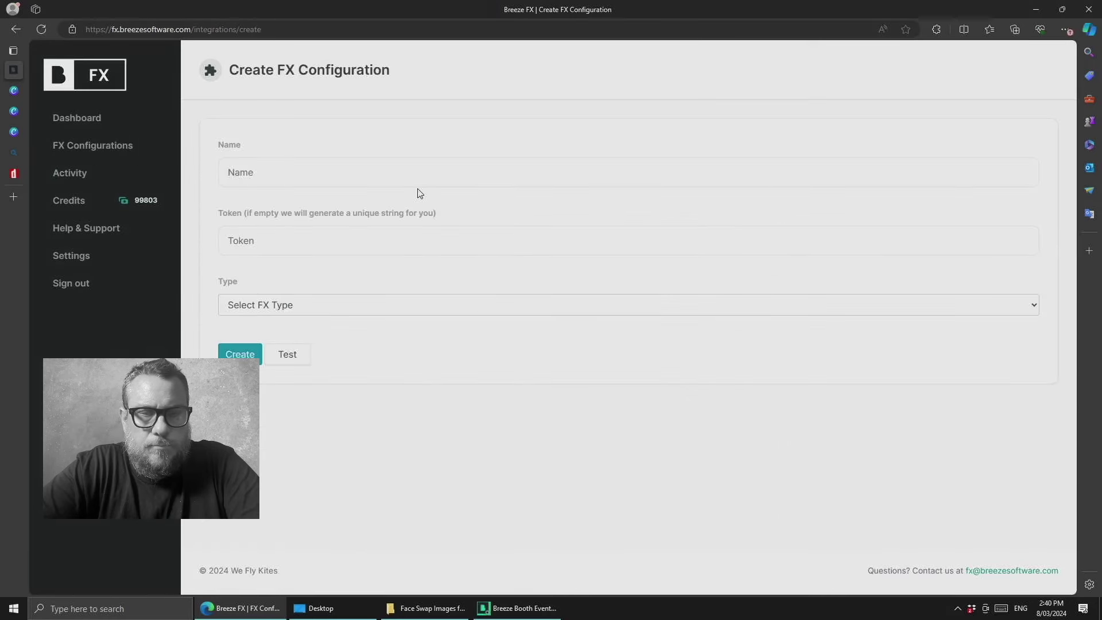
click(279, 167)
text(Male N)
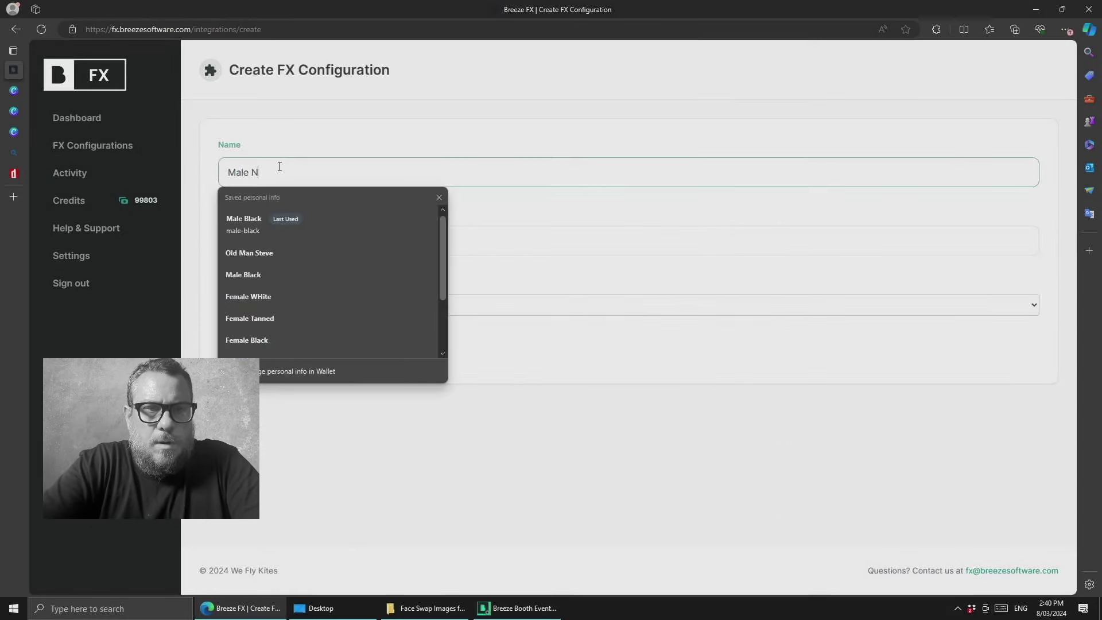
text(lalack)
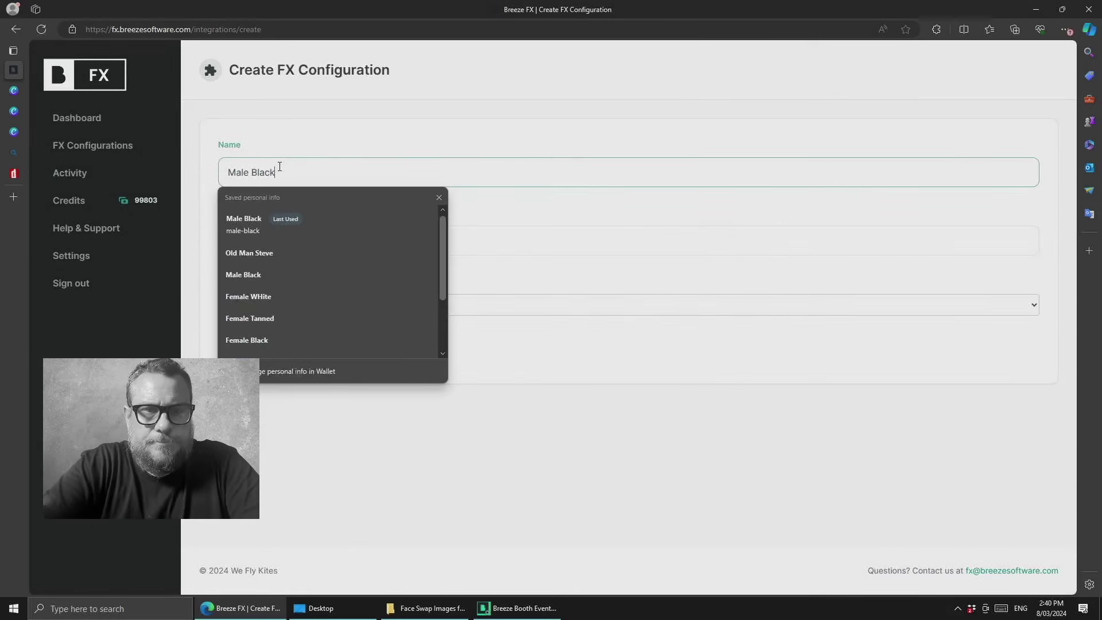
click(292, 226)
text(mal)
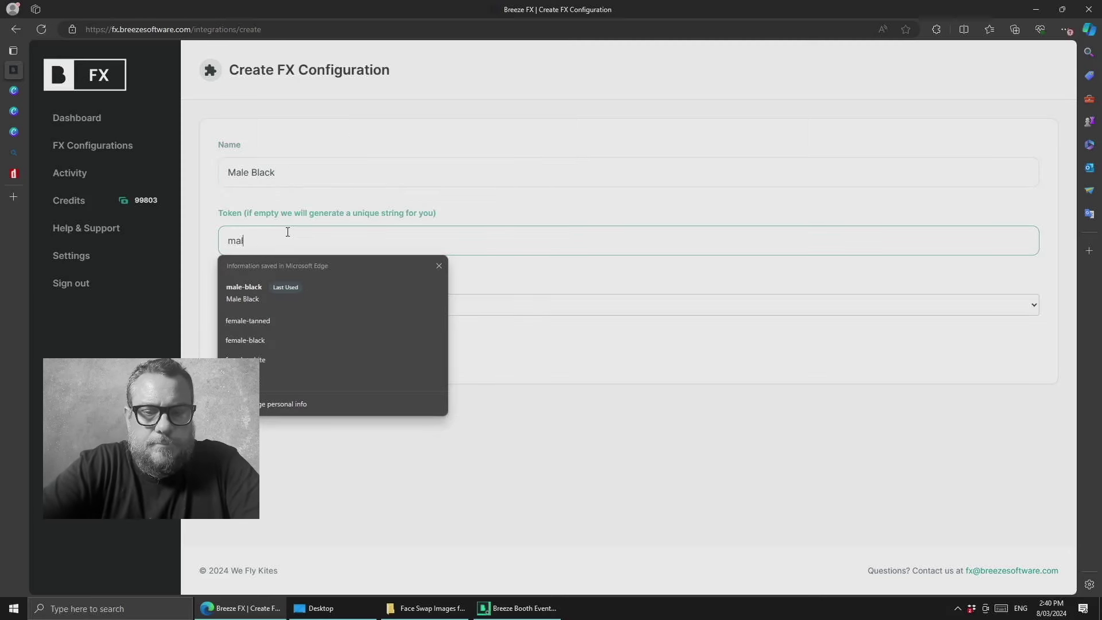
text(e-black)
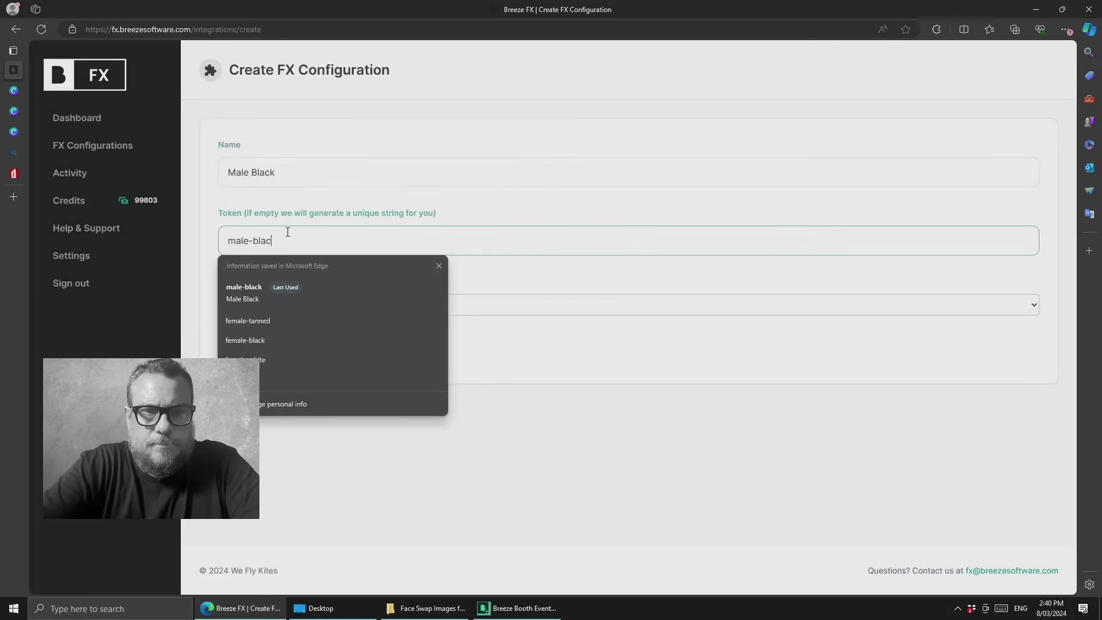
click(318, 201)
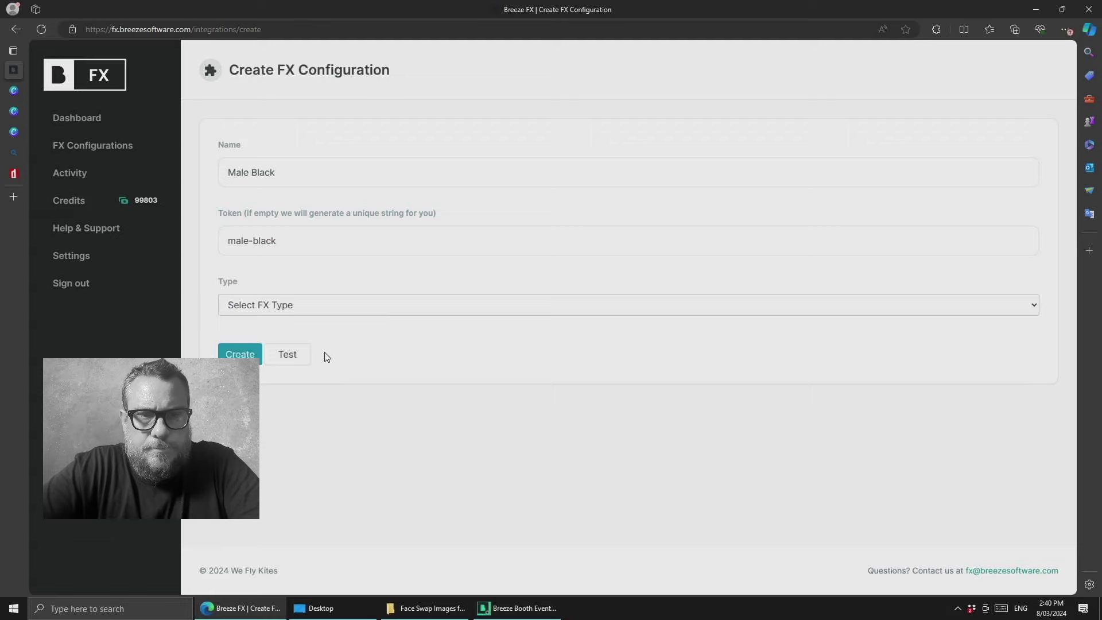
click(255, 305)
click(252, 336)
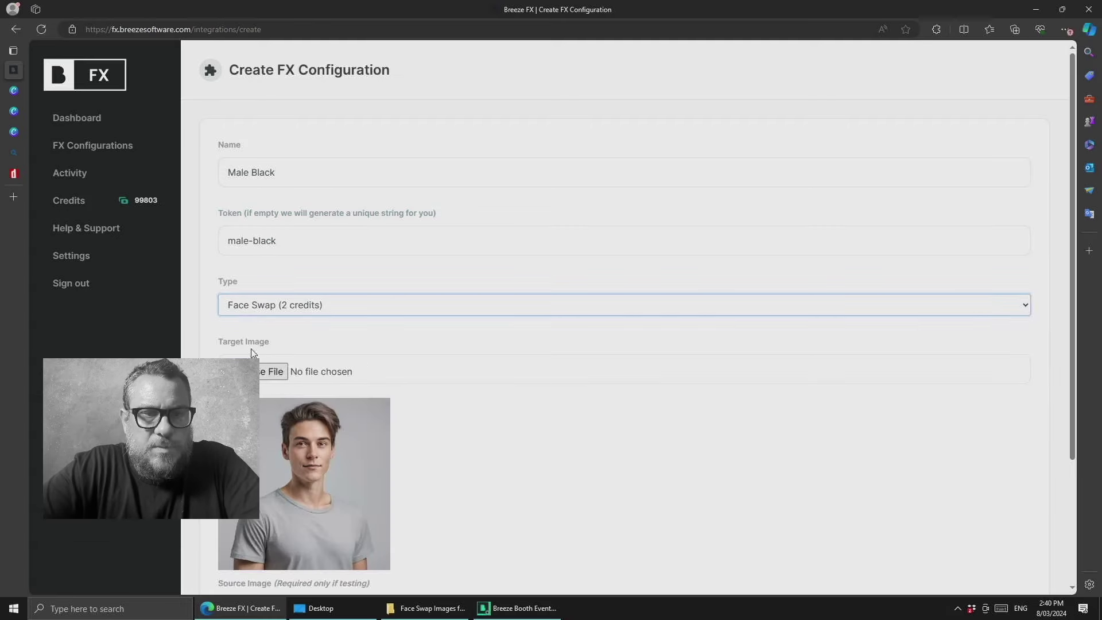
- Choose male-black.jpg from the Face Swap Images for FX folder as target image, and create the configuration
click(281, 380)
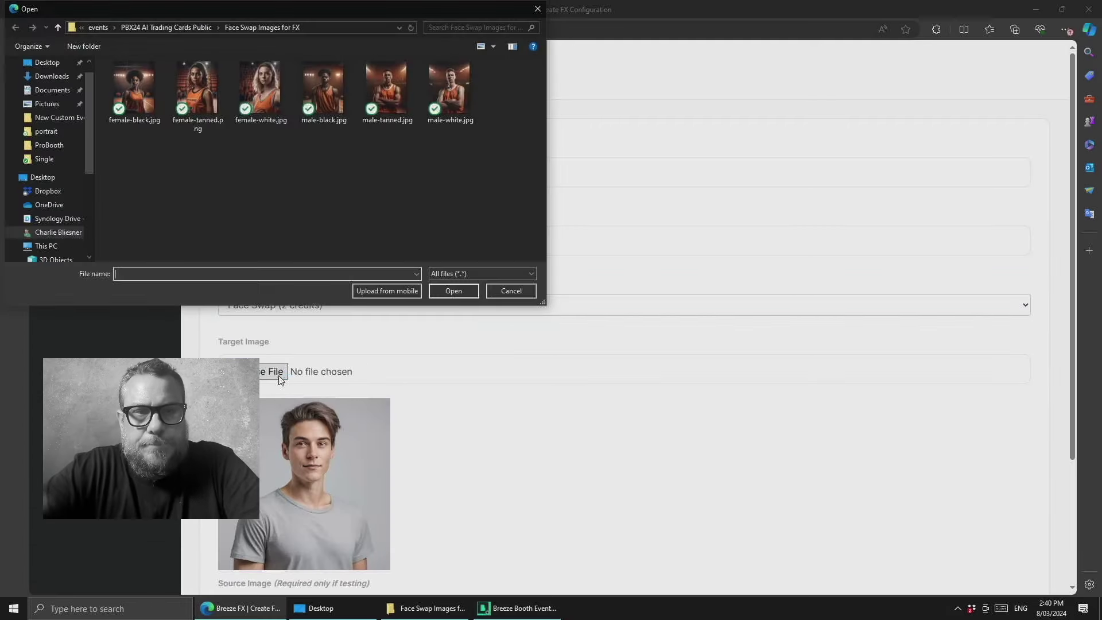
click(324, 91)
double_click(325, 90)
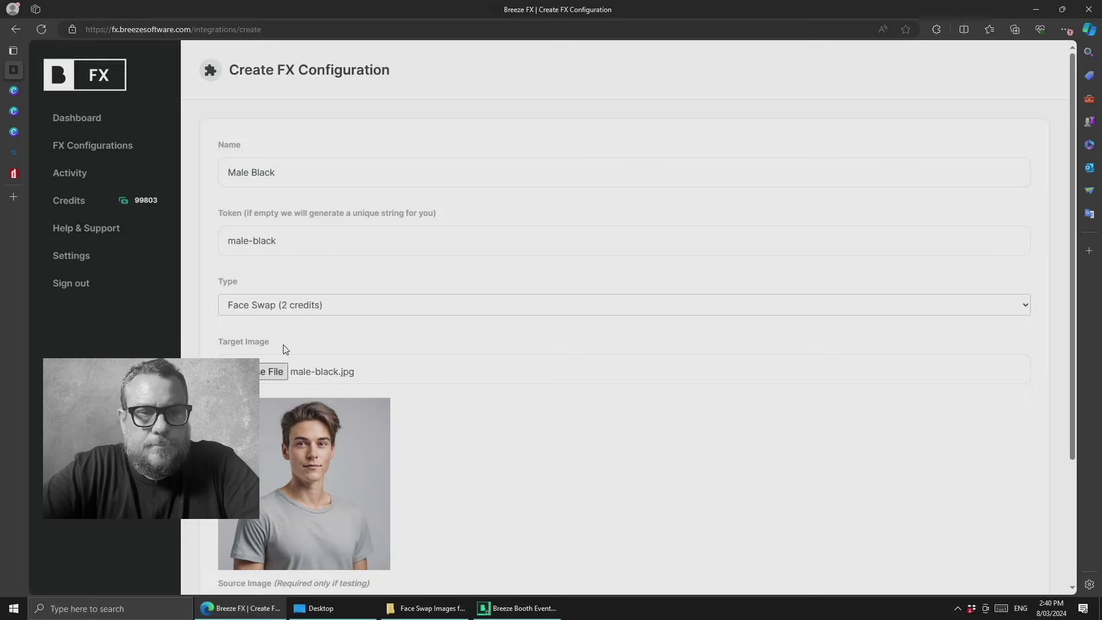
scroll(285, 349, down, 3)
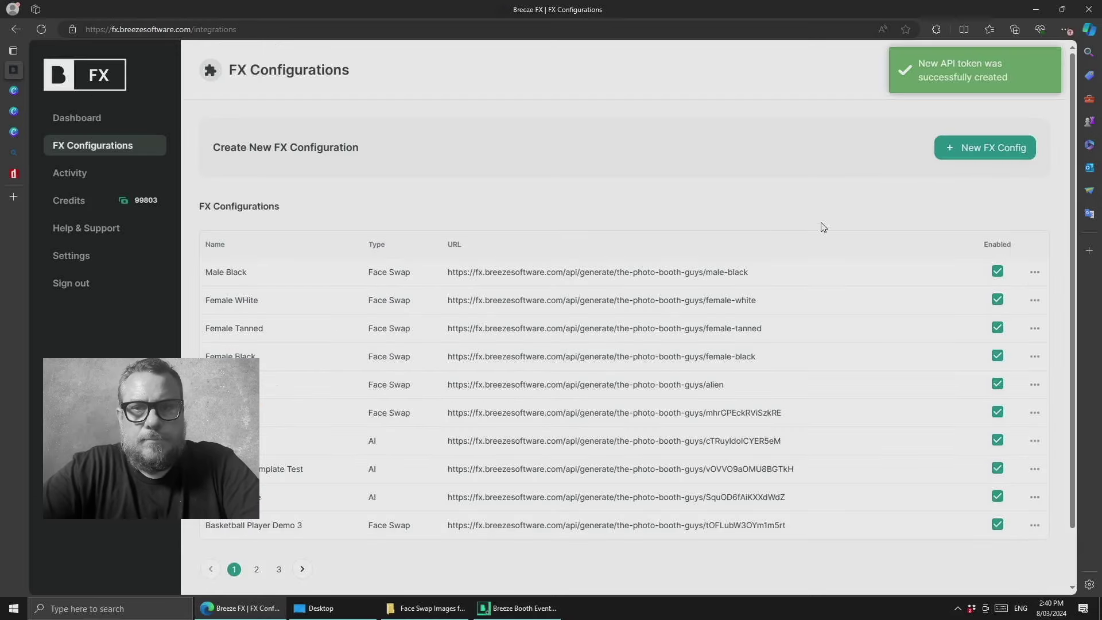
- Start a new FX configuration named Male Tanned with the token male-tanned and the type Face Swap
click(319, 145)
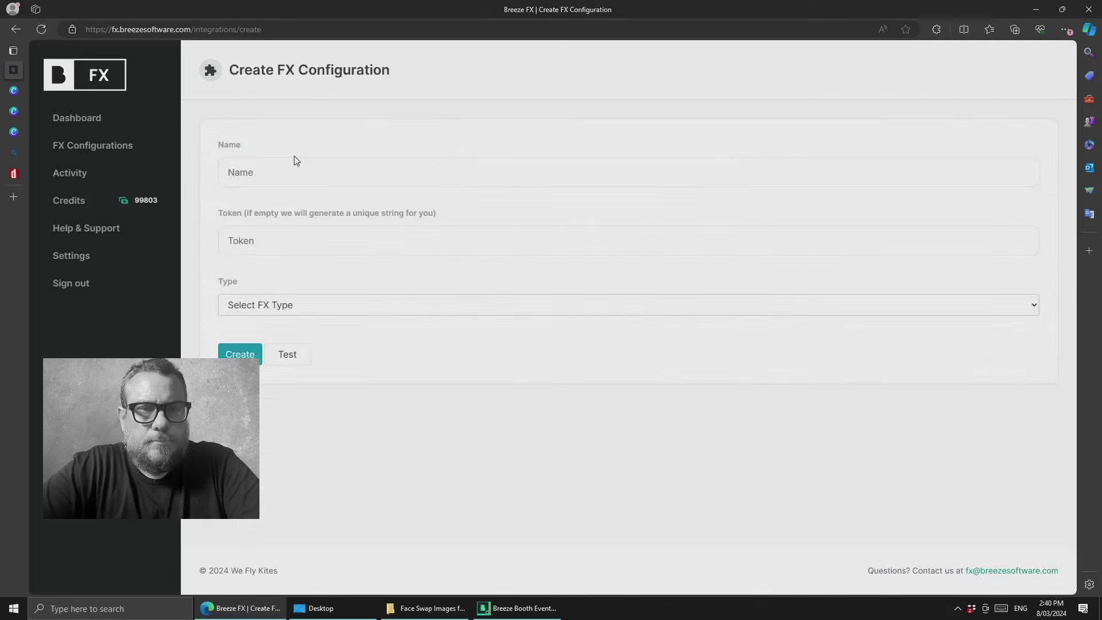
click(281, 171)
text(Male)
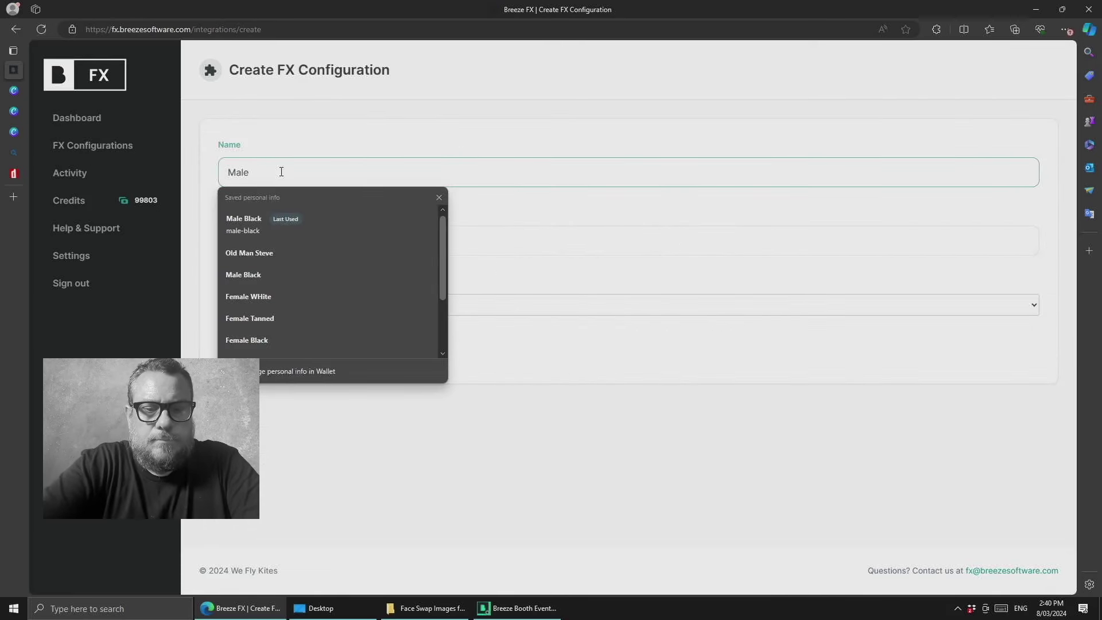
text( Tanned)
click(332, 137)
click(255, 243)
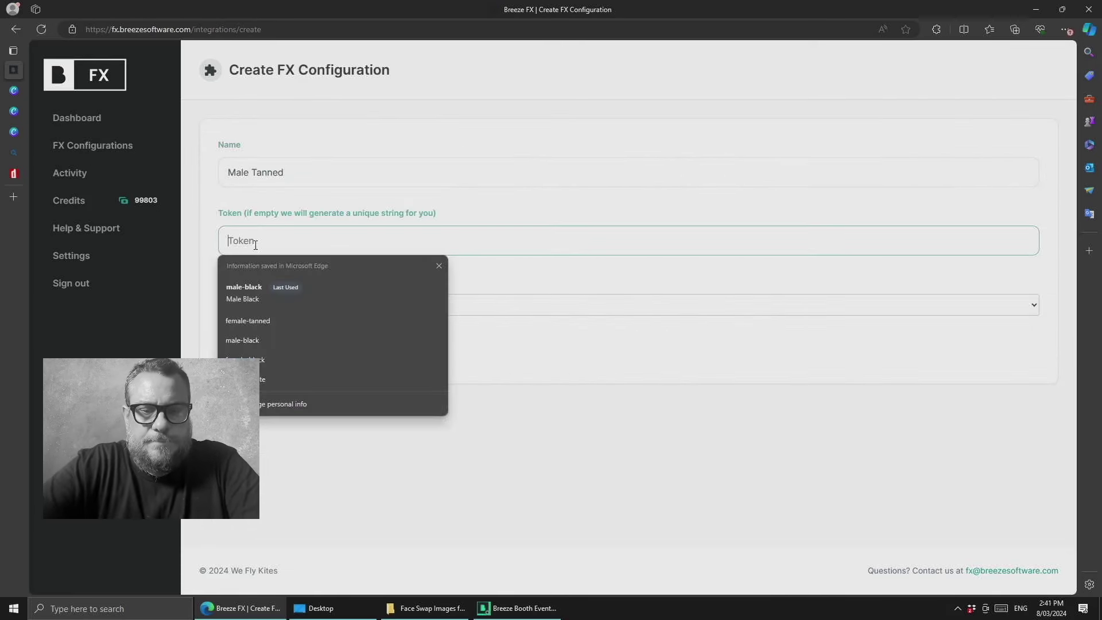
text(male-tanned)
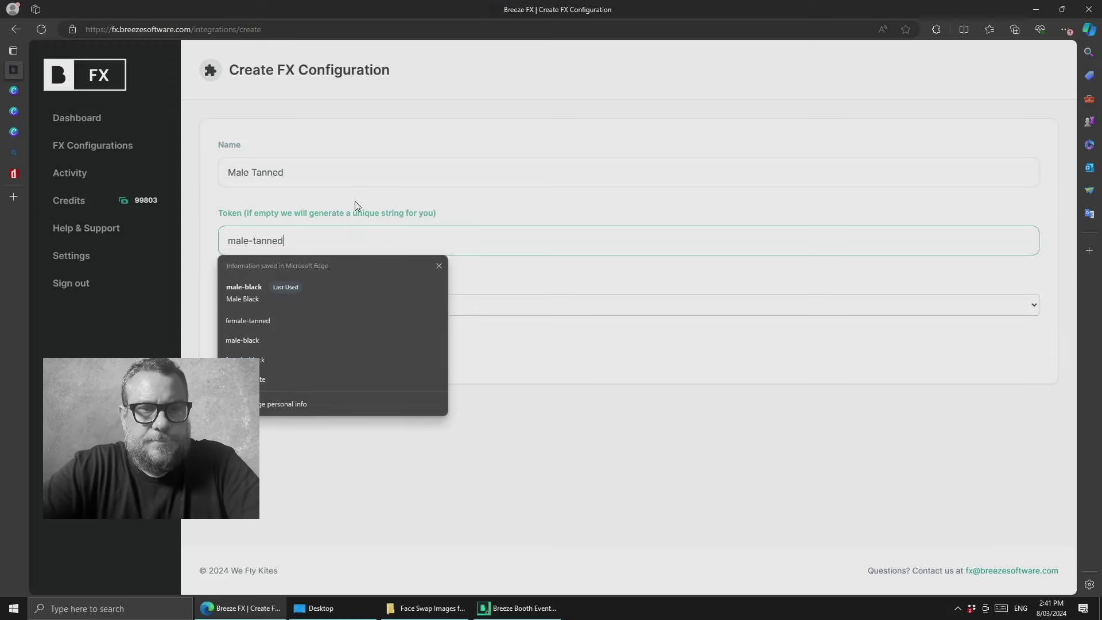
click(358, 201)
click(255, 315)
click(263, 336)
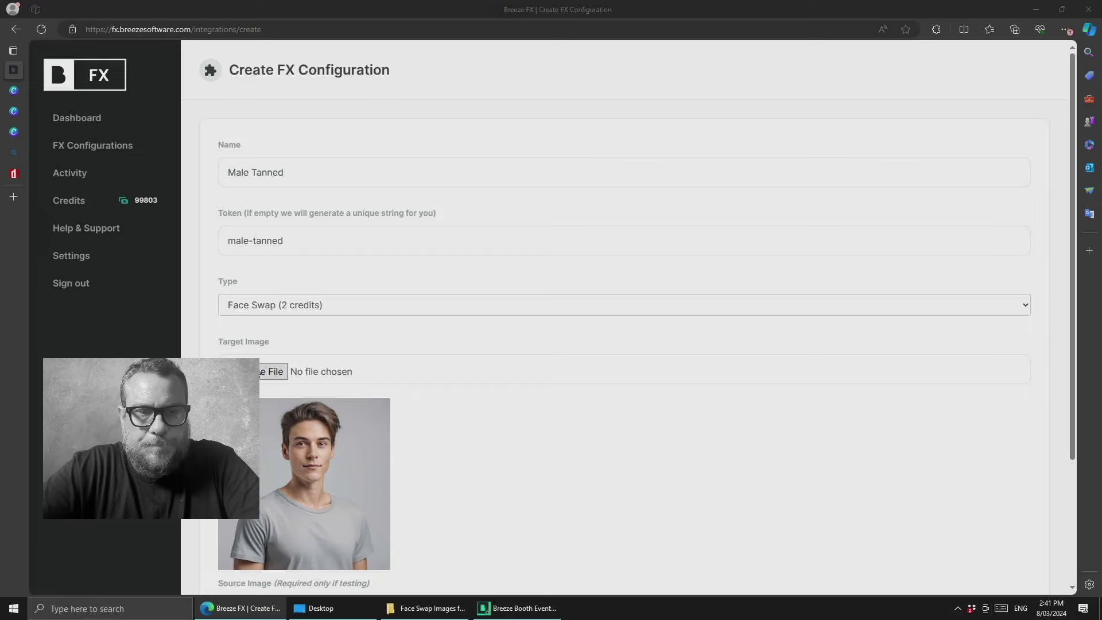
- Choose male-tanned.jpg from the Face Swap Images for FX folder as target image, and create the configuration
click(244, 371)
double_click(389, 105)
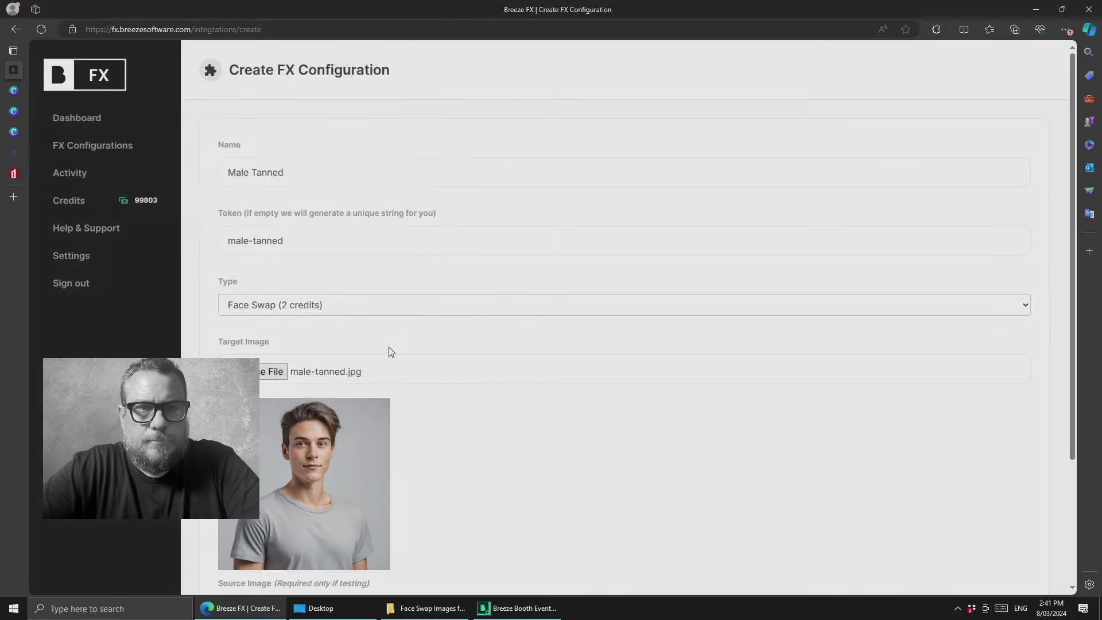
scroll(389, 391, down, 3)
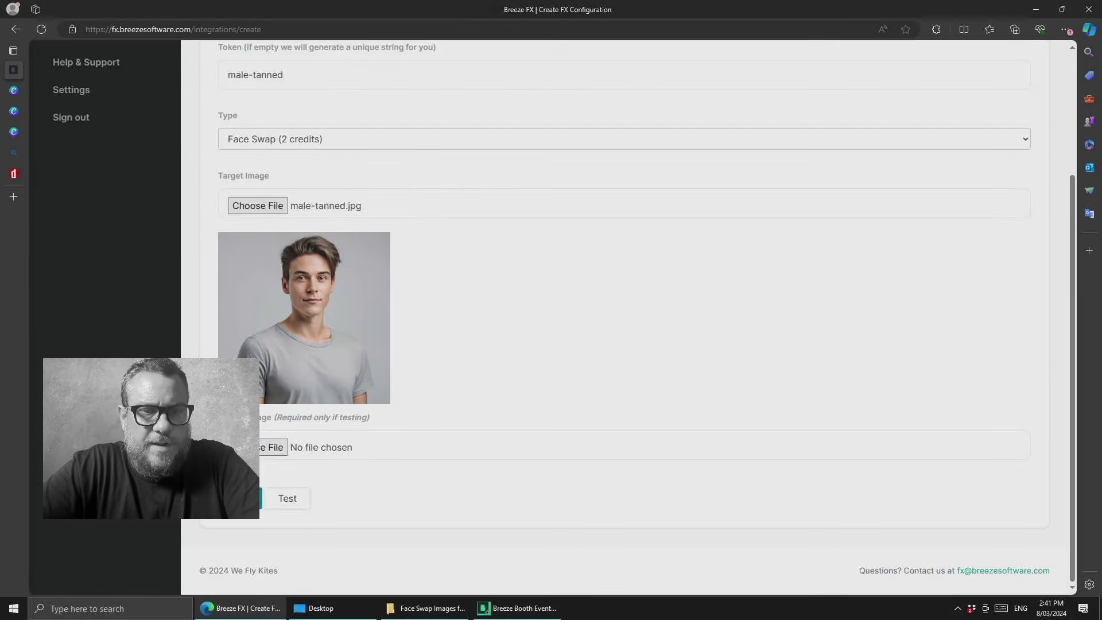
click(256, 498)
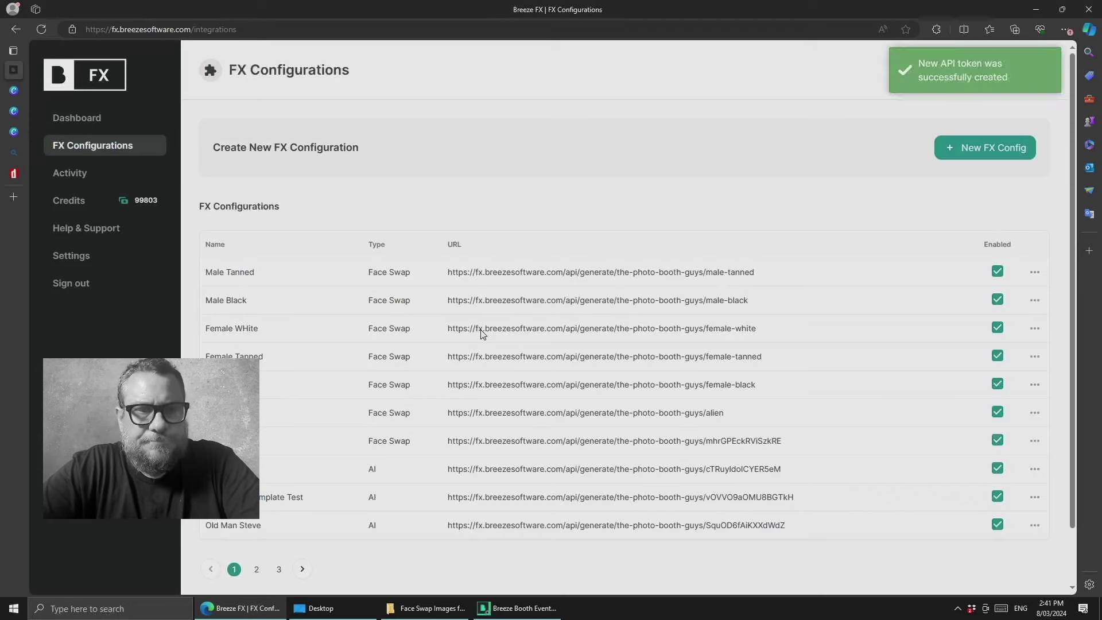
- Start a new FX configuration named Male White with the token male-white and the type Face Swap
click(977, 148)
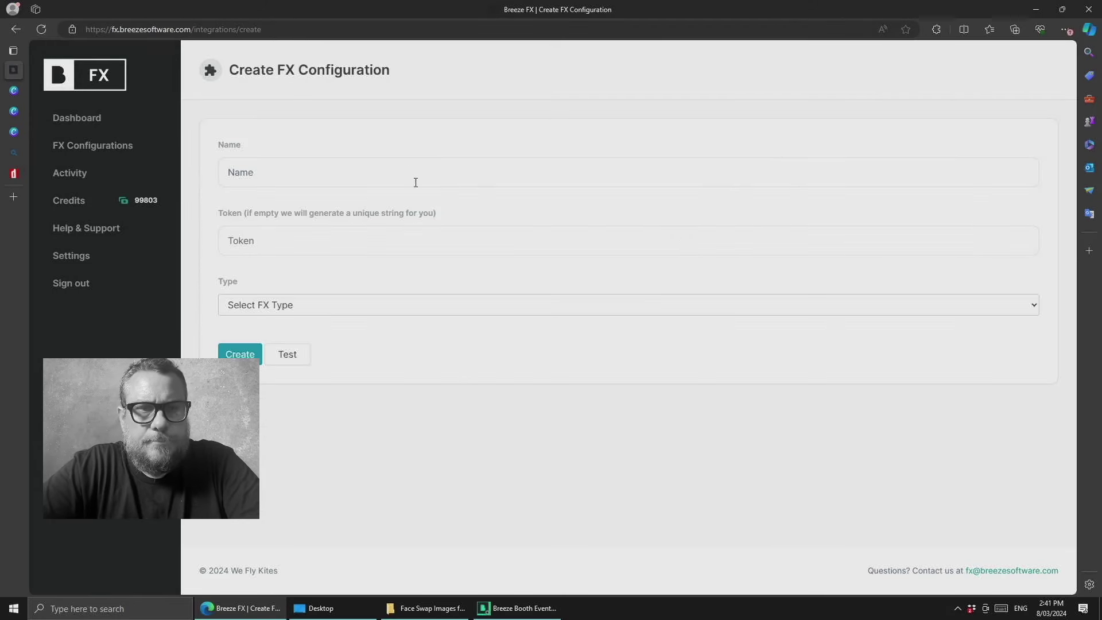
click(264, 169)
text(Male White)
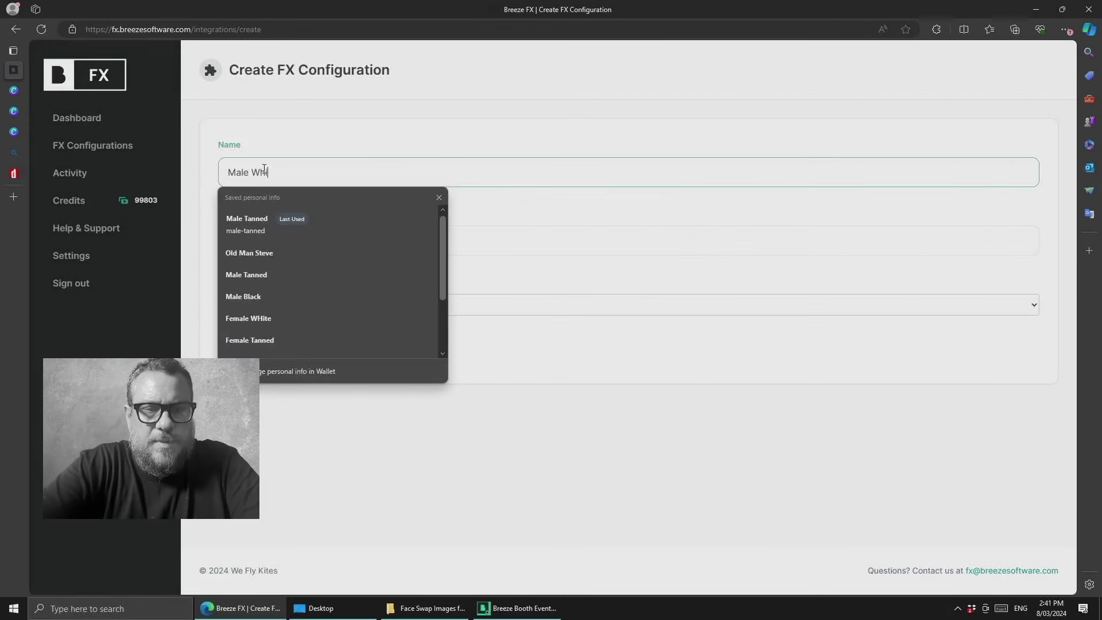
click(285, 213)
text(male-=)
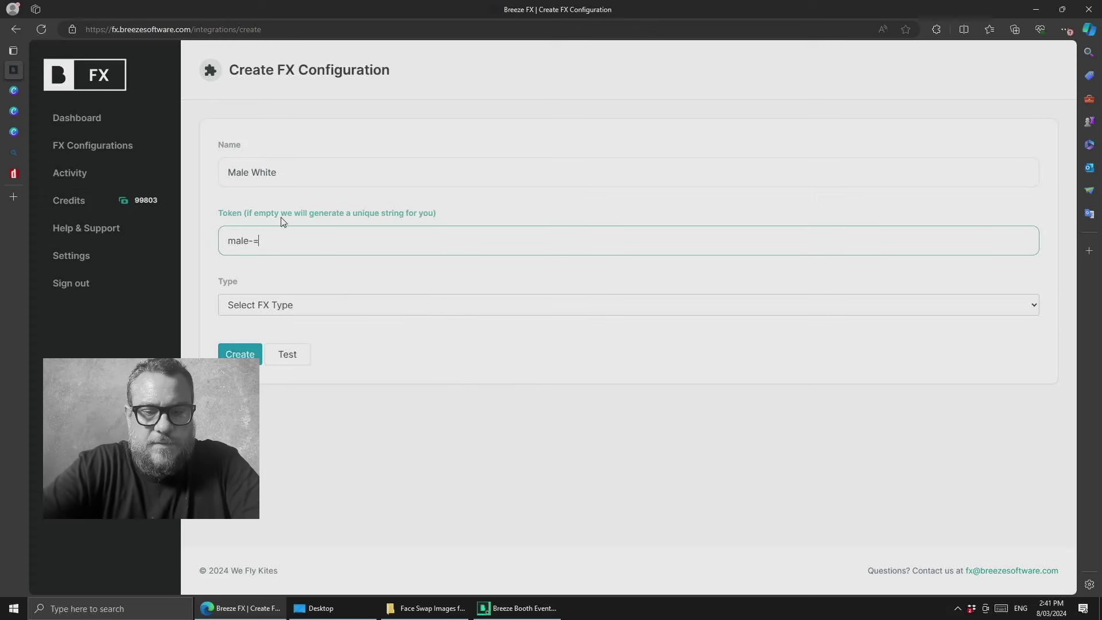
key(BackSpace)
text(white)
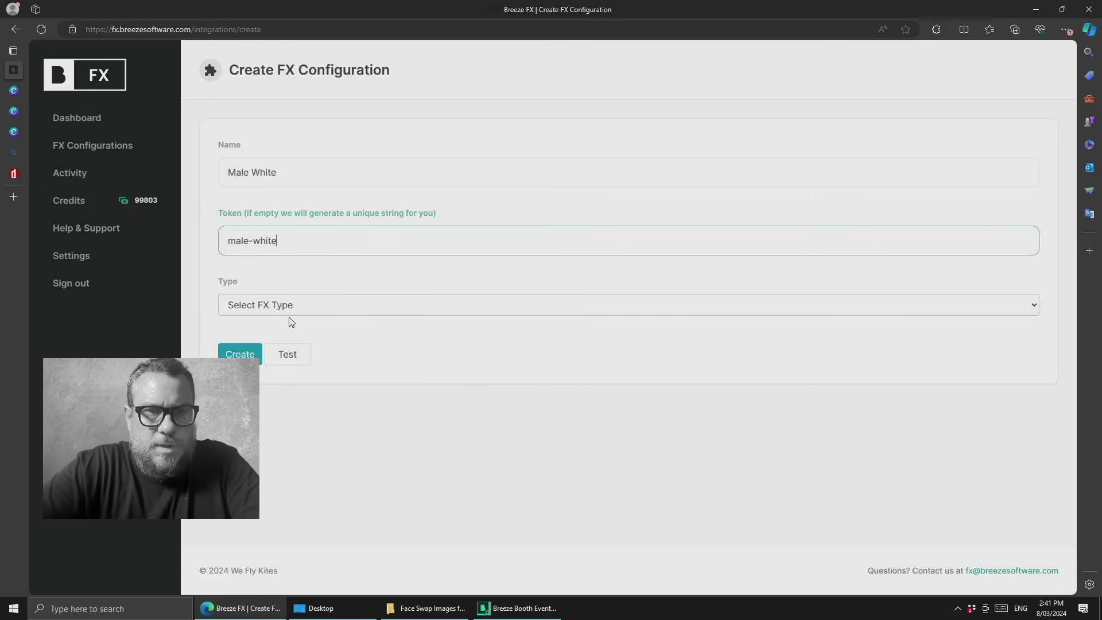
click(287, 305)
click(277, 337)
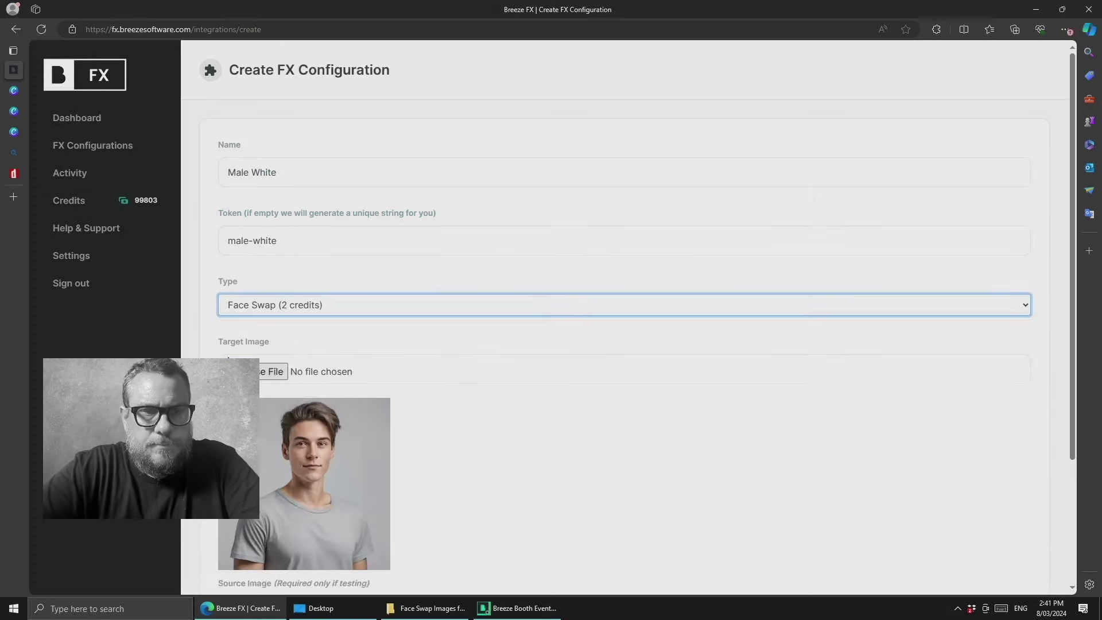
- Choose male-white.jpg from the Face Swap Images for FX folder as target image, and create the configuration
click(274, 371)
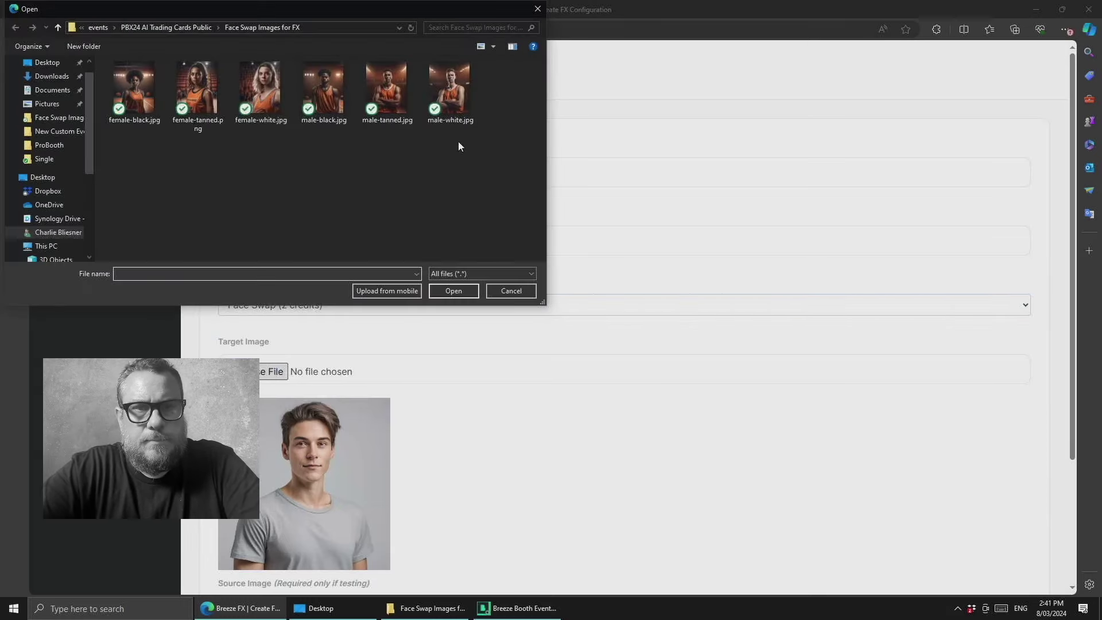
click(455, 117)
click(470, 292)
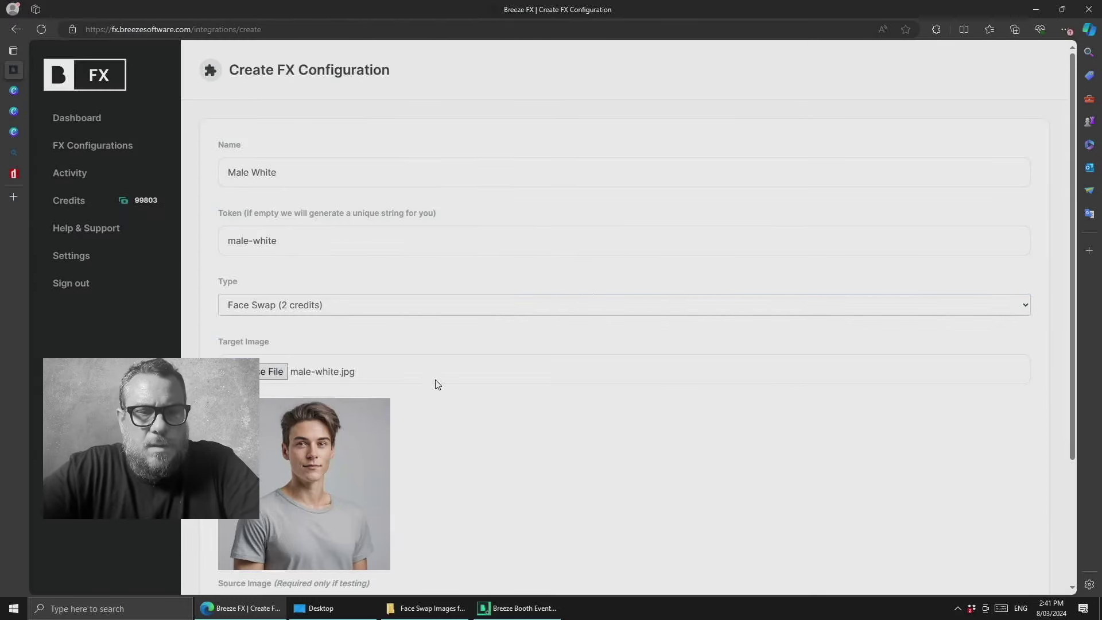
scroll(436, 383, down, 3)
click(247, 498)
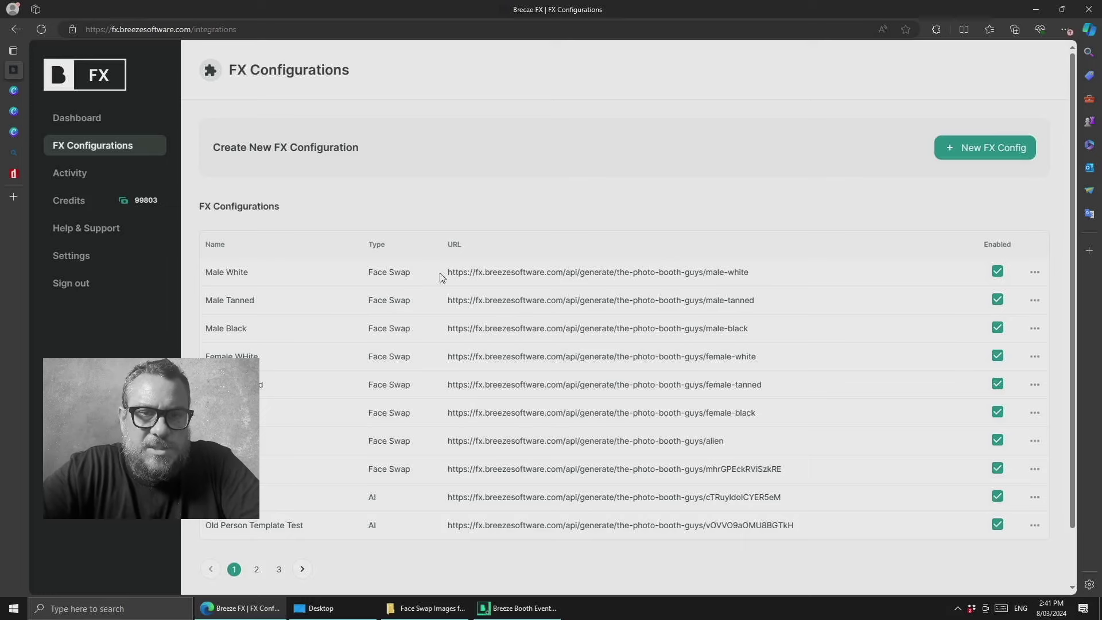
- Switch to Breeze Booth Event Editor, cancel the touchscreen settings, and open the portrait profile's photo settings at the post-processing URL
click(505, 607)
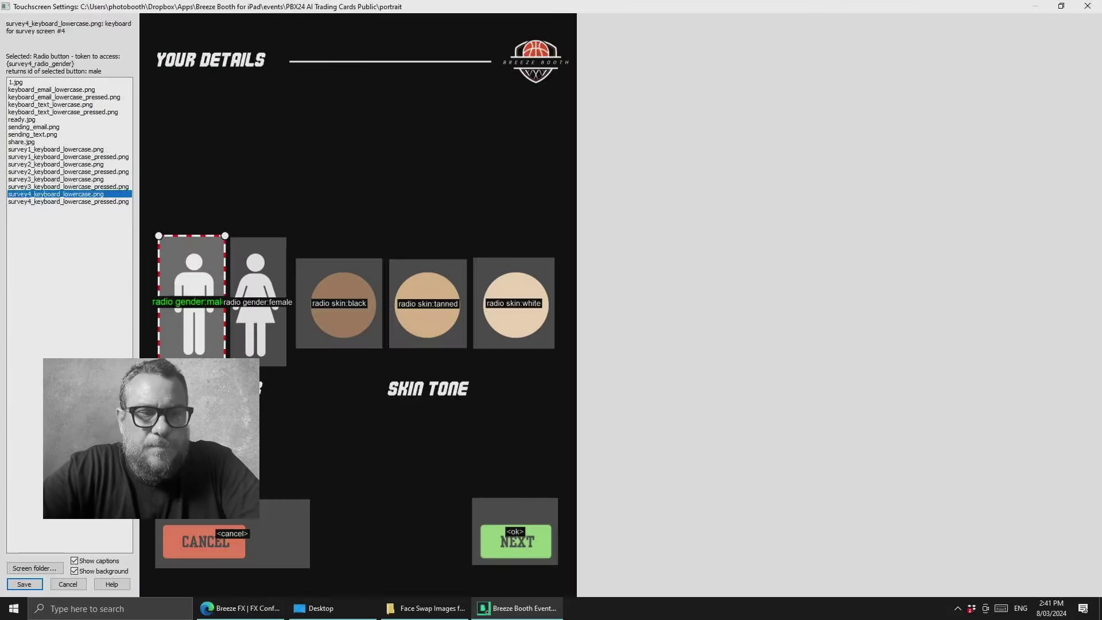
click(68, 583)
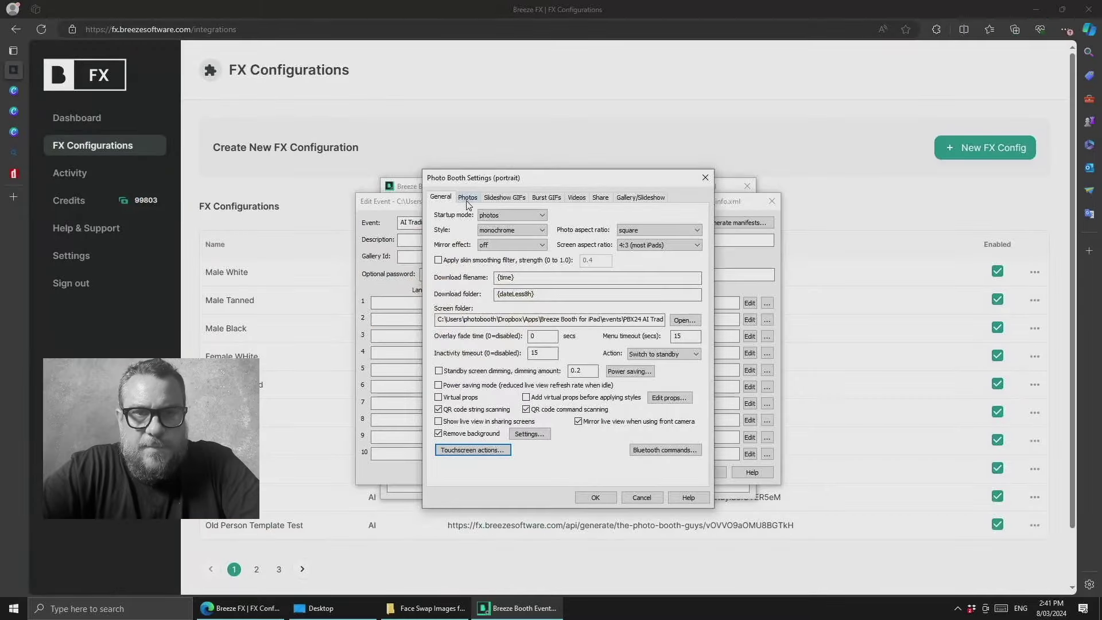
click(467, 198)
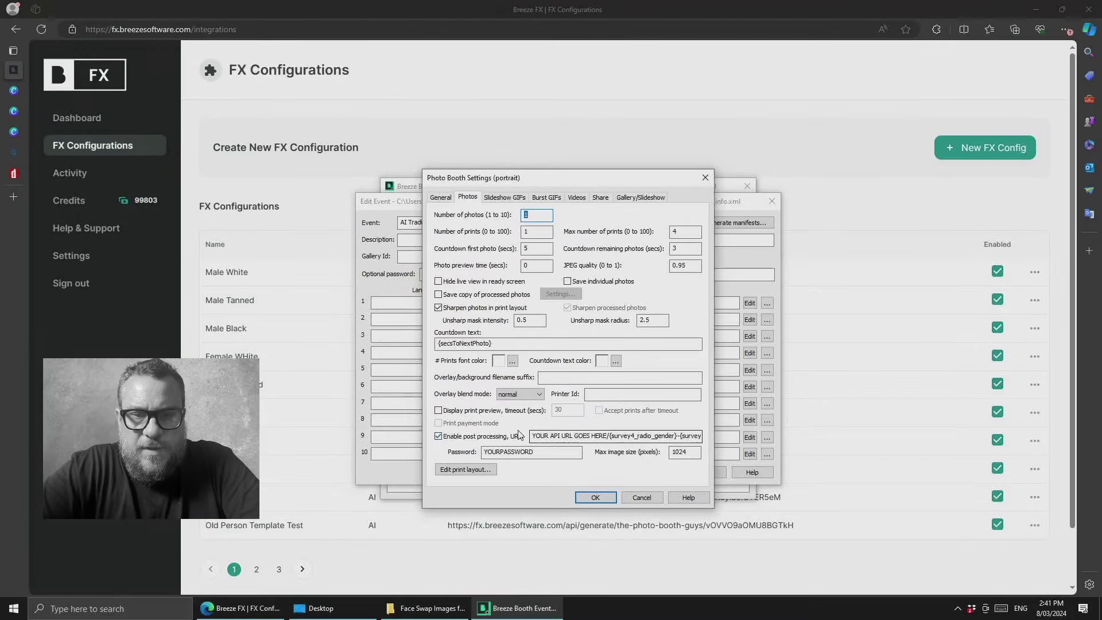
drag(531, 436, 714, 441)
click(400, 136)
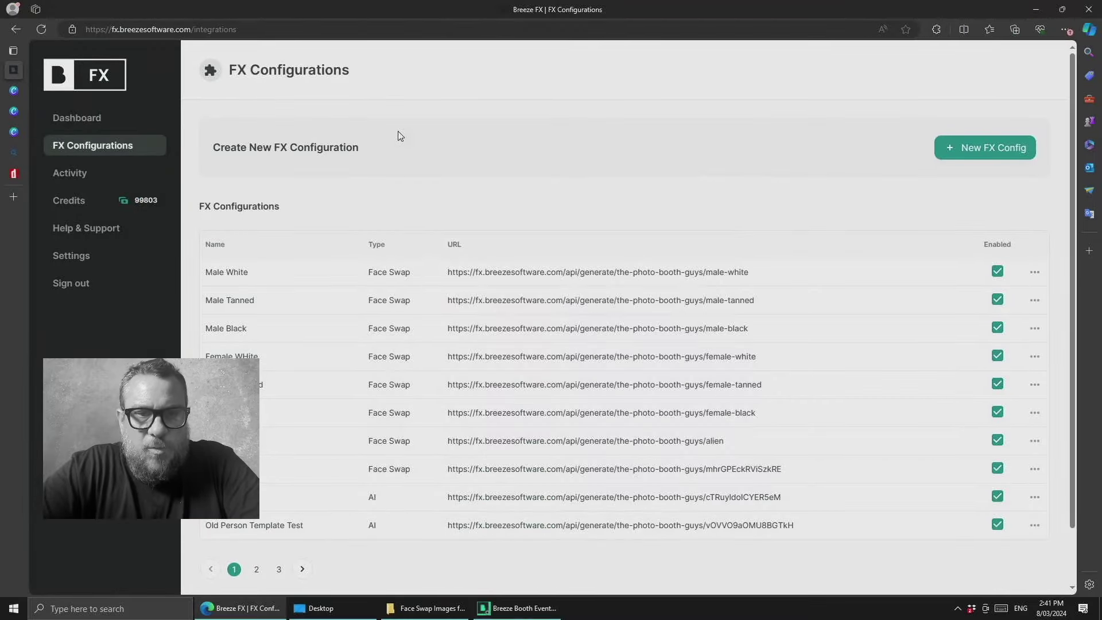
drag(447, 276, 759, 272)
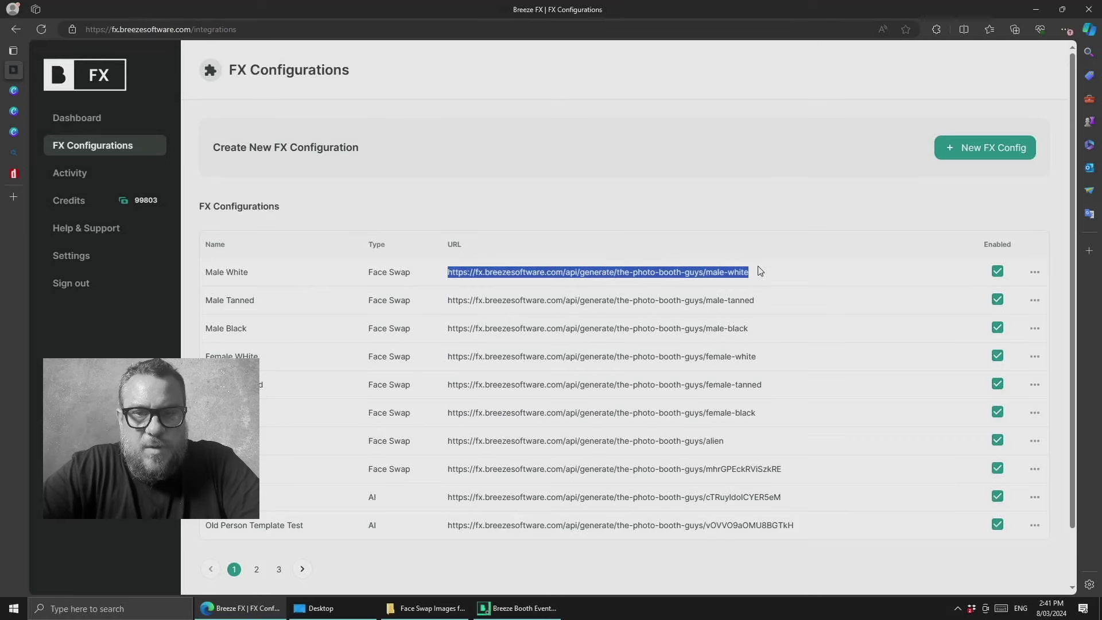
key(ctrl+c)
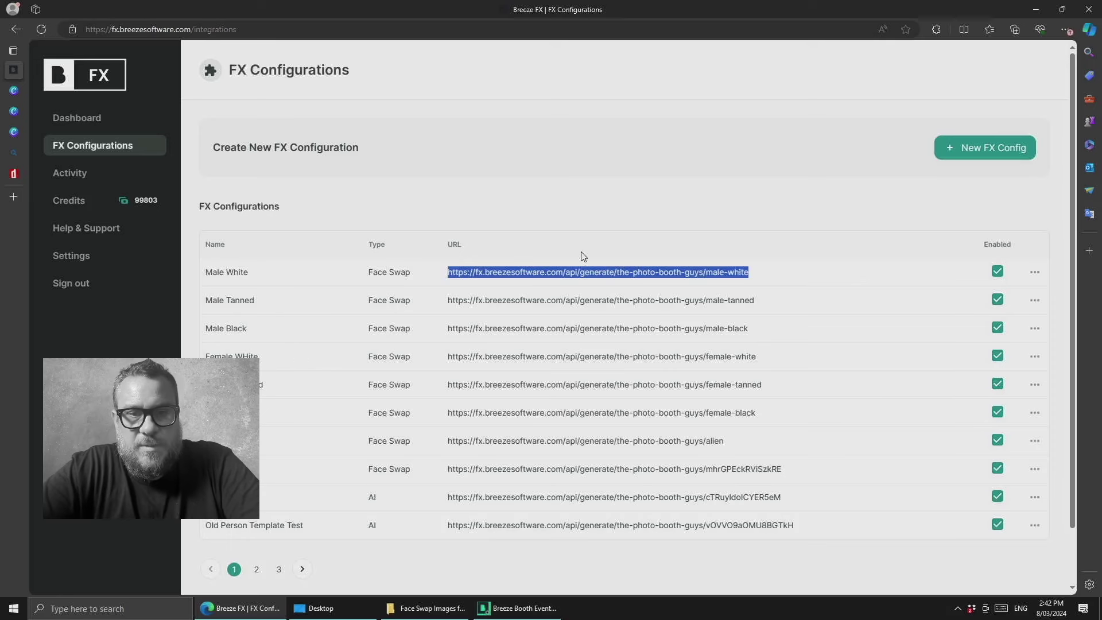
click(631, 215)
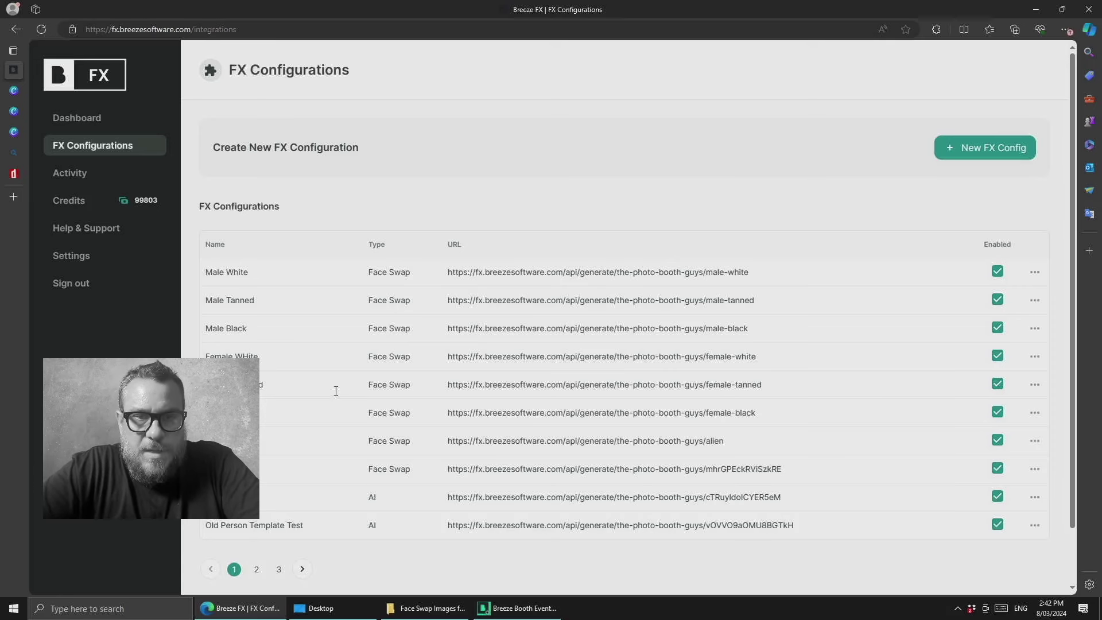
drag(449, 276, 702, 269)
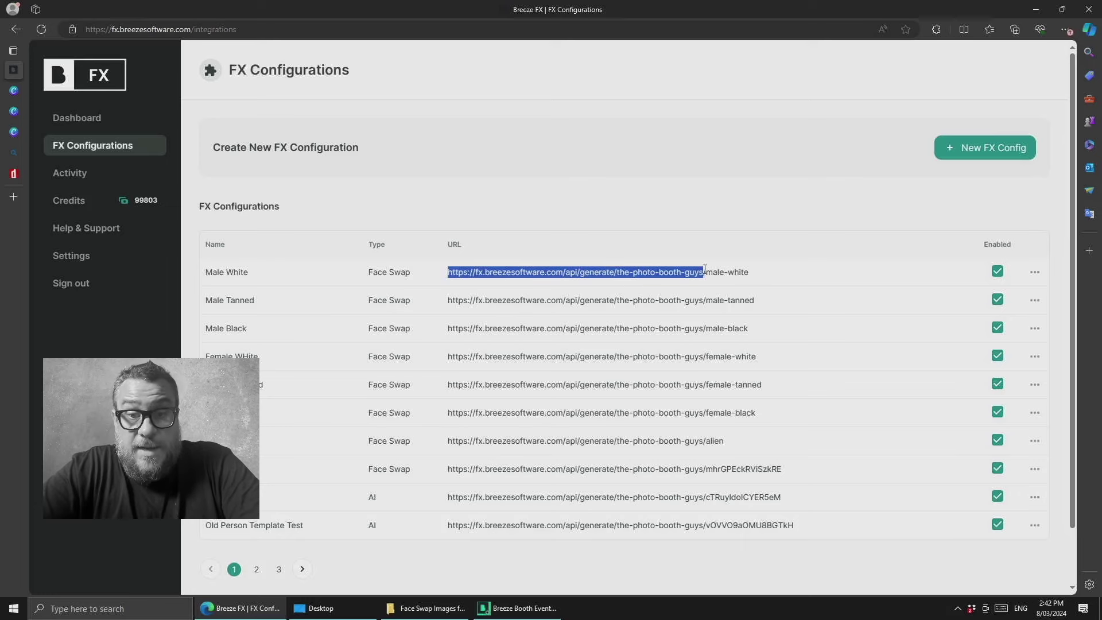
- In Breeze Booth Event Editor, replace YOUR API URL GOES HERE in the post-processing URL with the copied address
click(510, 609)
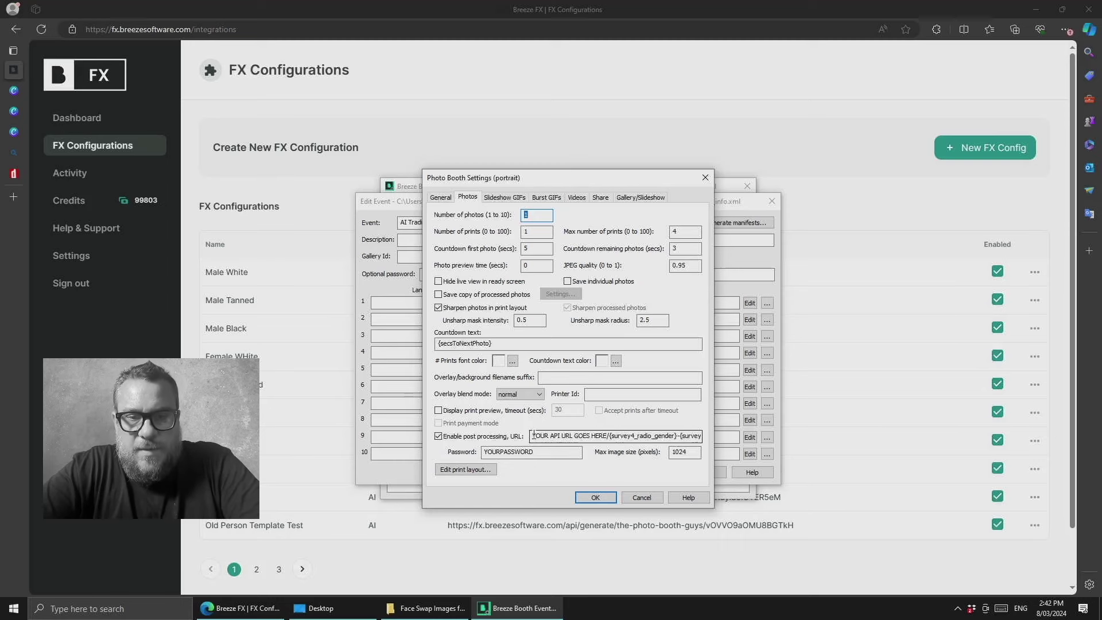
drag(533, 435, 605, 436)
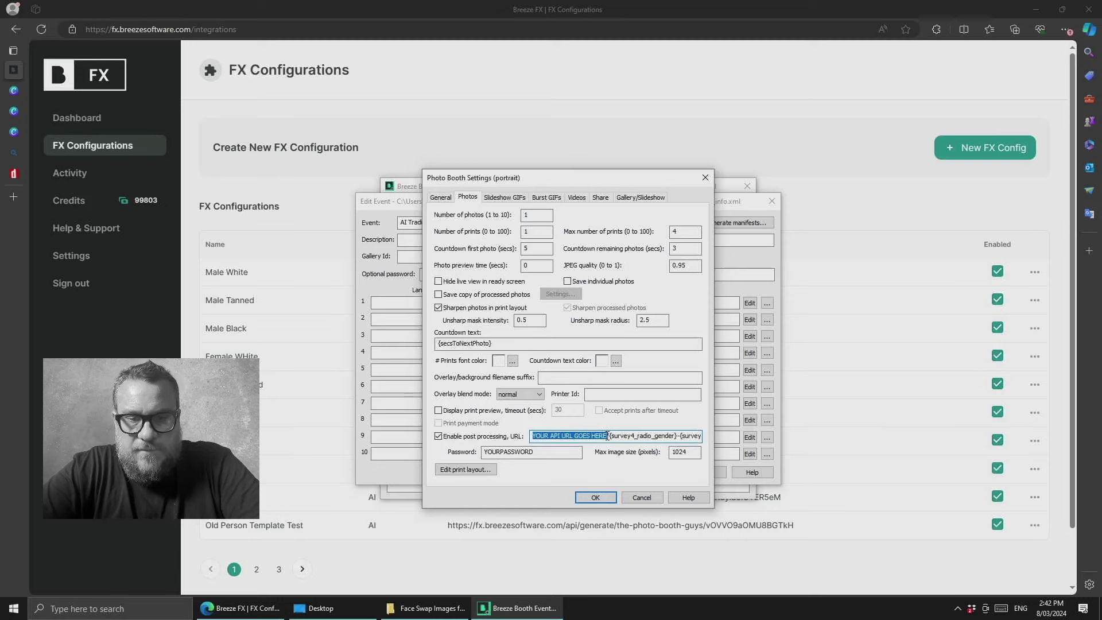
key(ctrl+v)
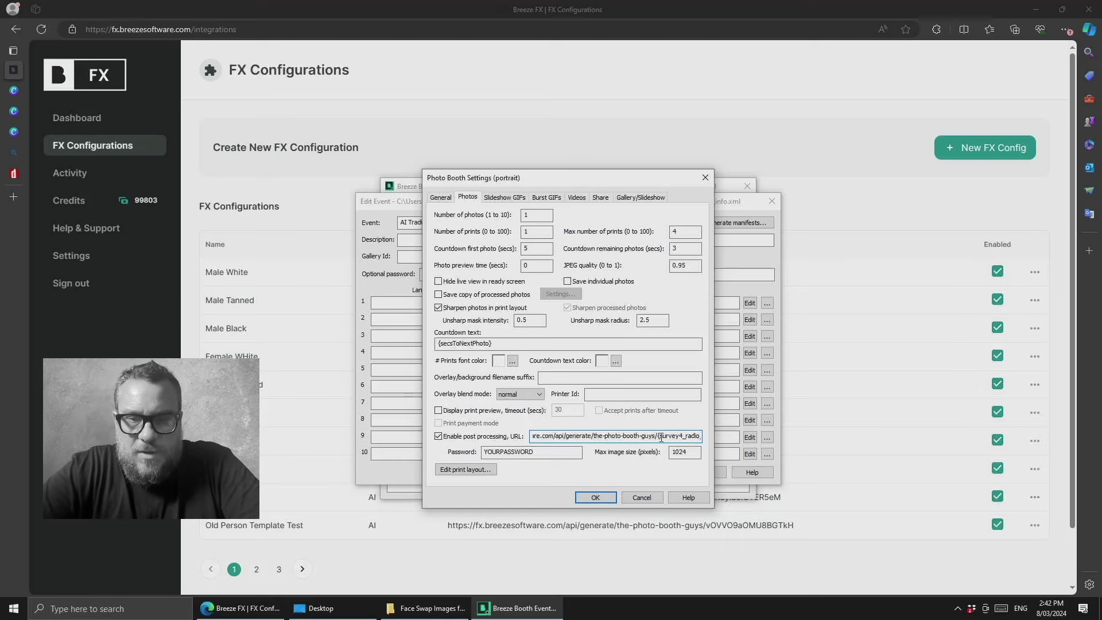
- Compare the {survey4_radio_gender}-{survey4_radio_skin} ending of the post-processing URL with the configuration URLs in Breeze FX
drag(659, 437, 728, 441)
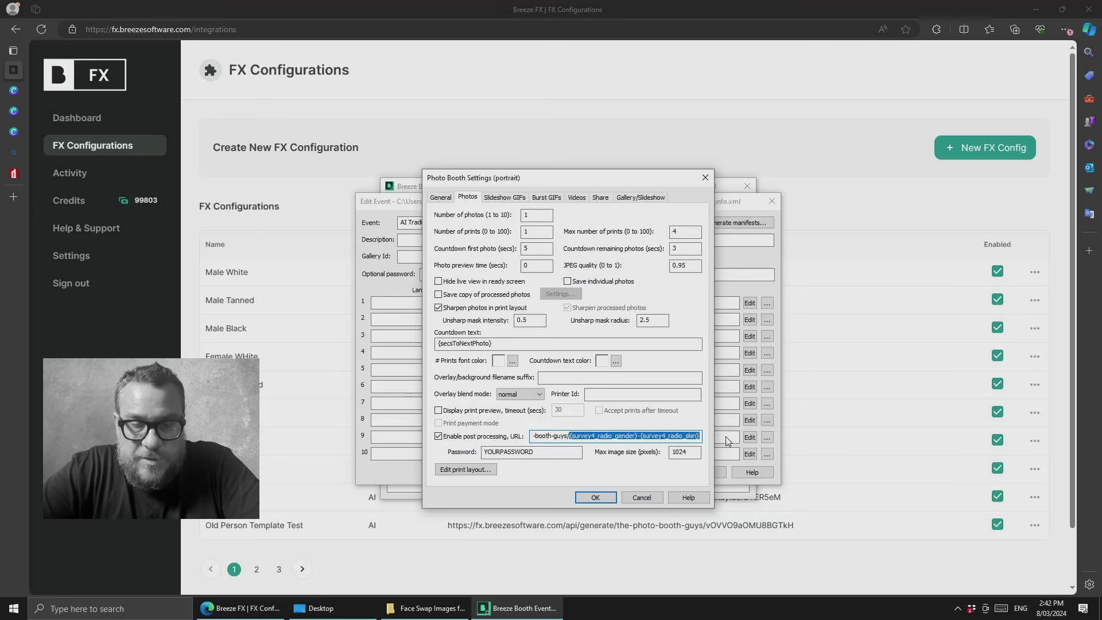
click(552, 435)
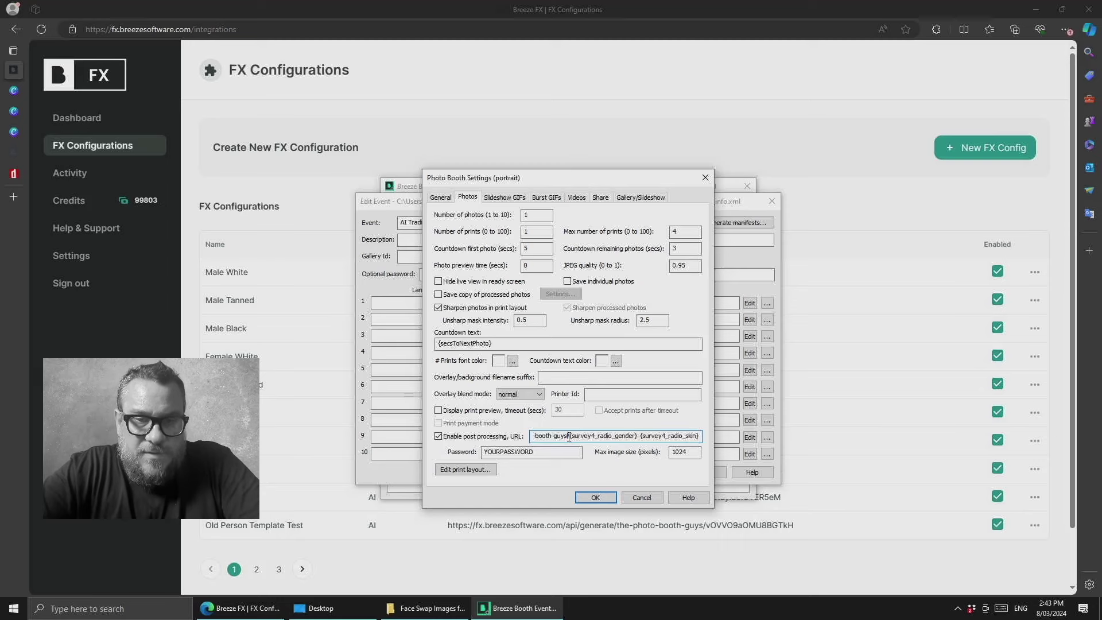
drag(568, 436, 709, 436)
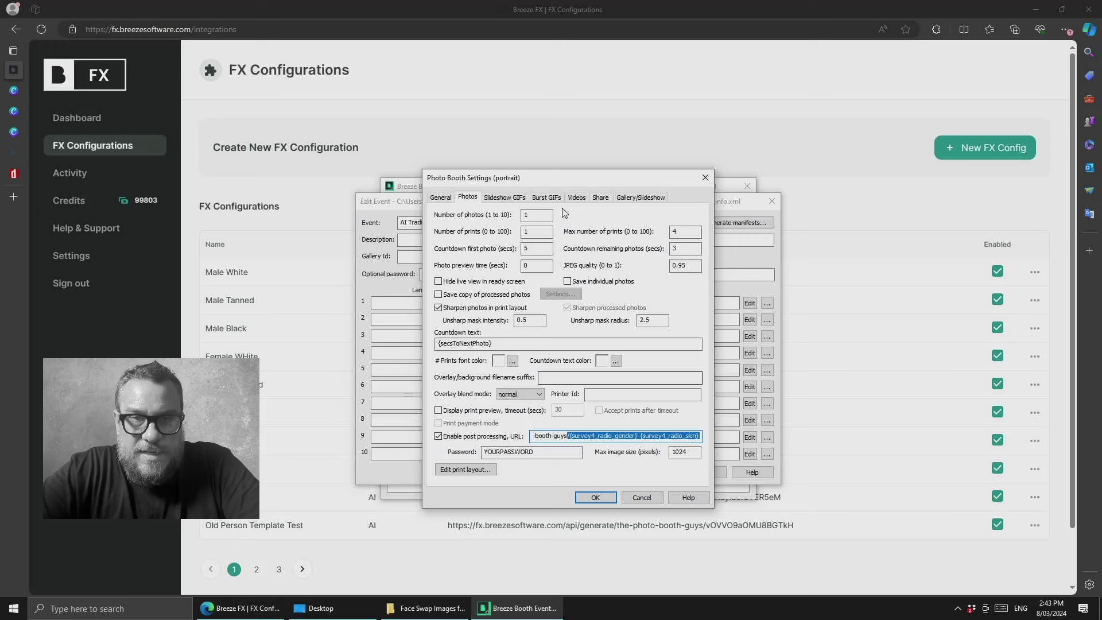
click(546, 145)
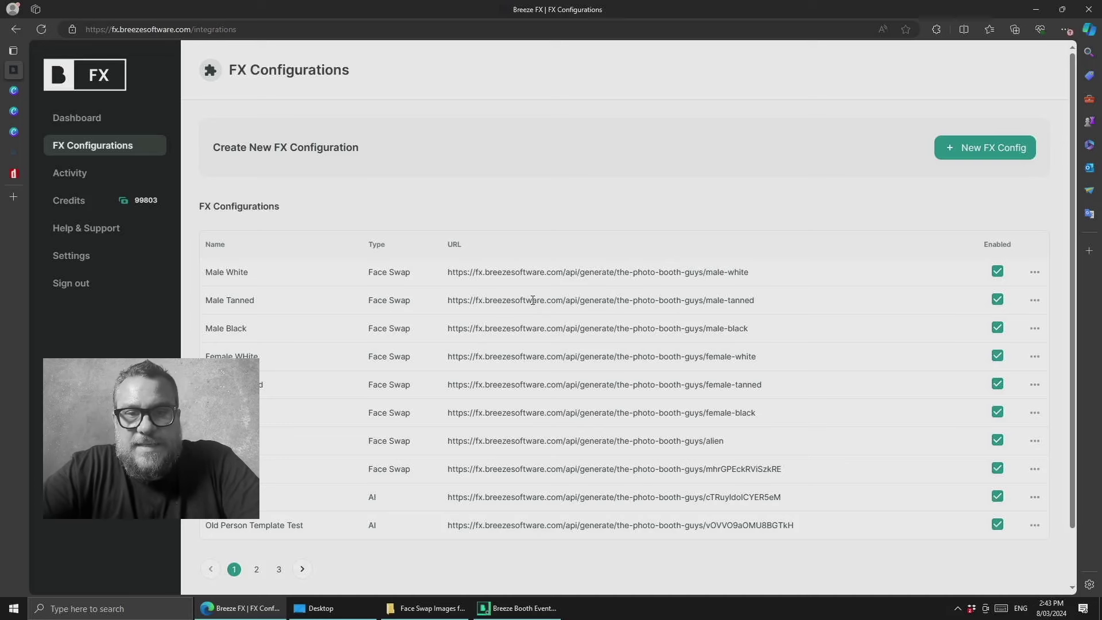
click(519, 608)
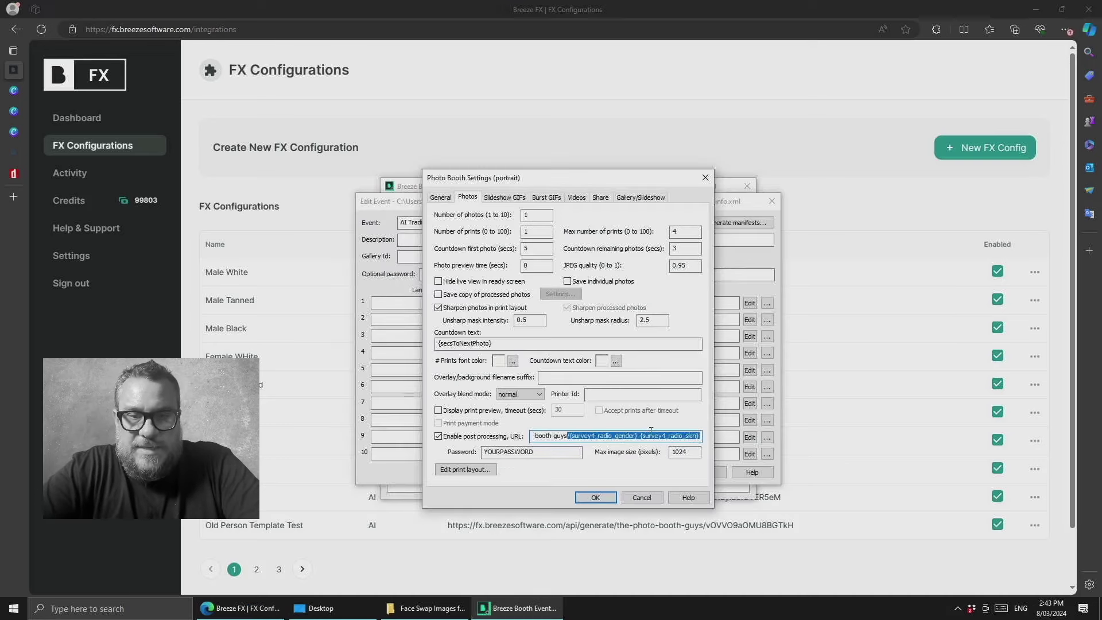
click(711, 166)
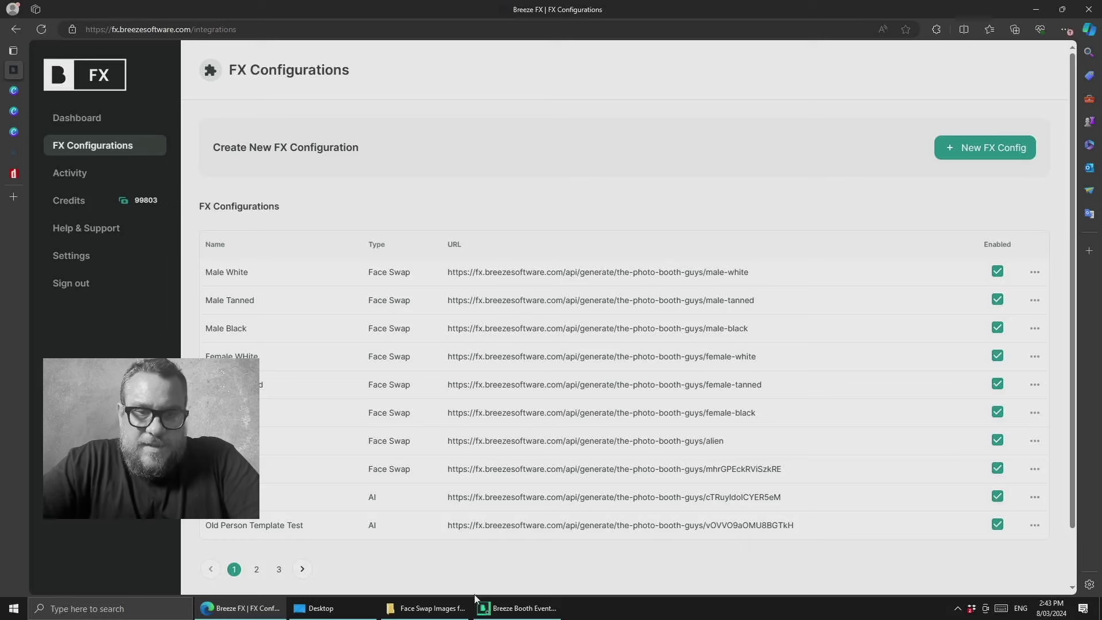
- Back in Breeze Booth Event Editor, accept and save the portrait settings, and confirm the AI Trading Cards Demo event
click(516, 608)
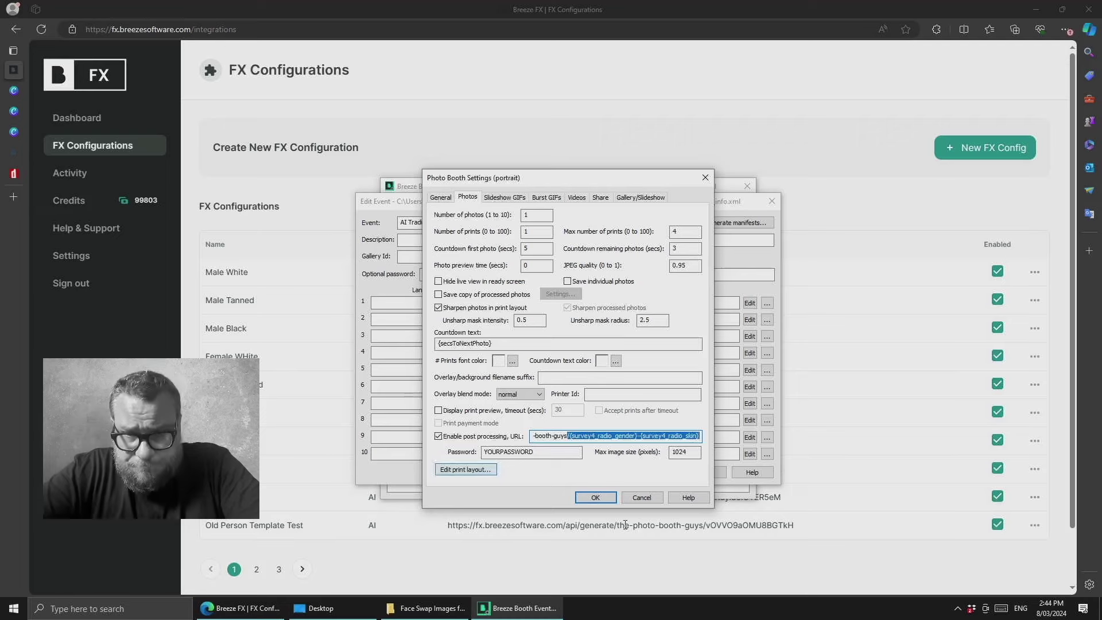
click(602, 498)
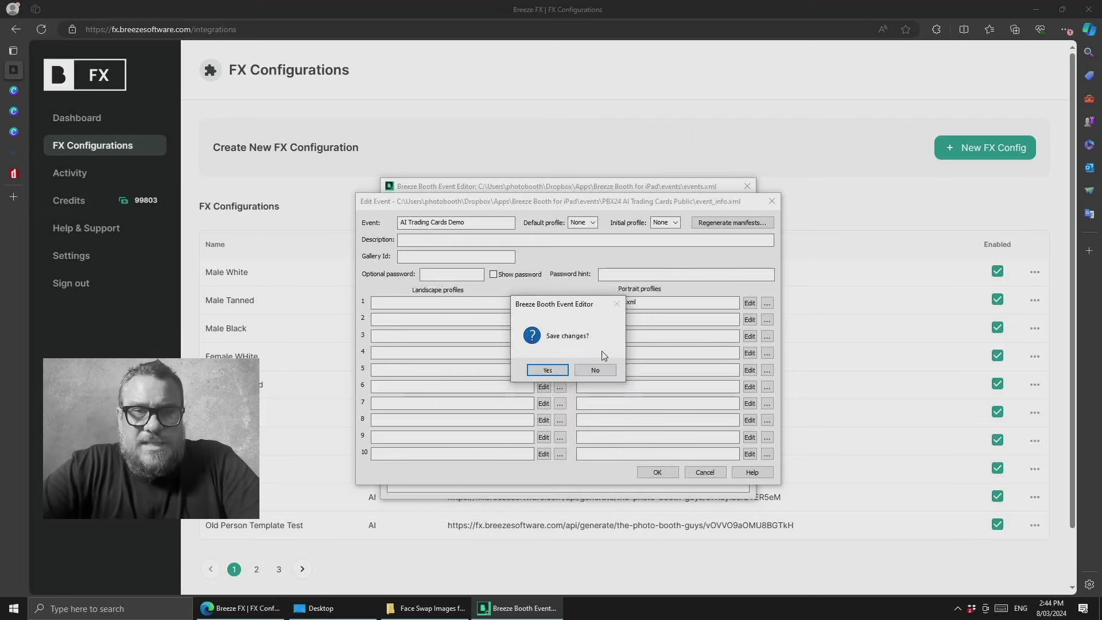
click(550, 367)
click(665, 474)
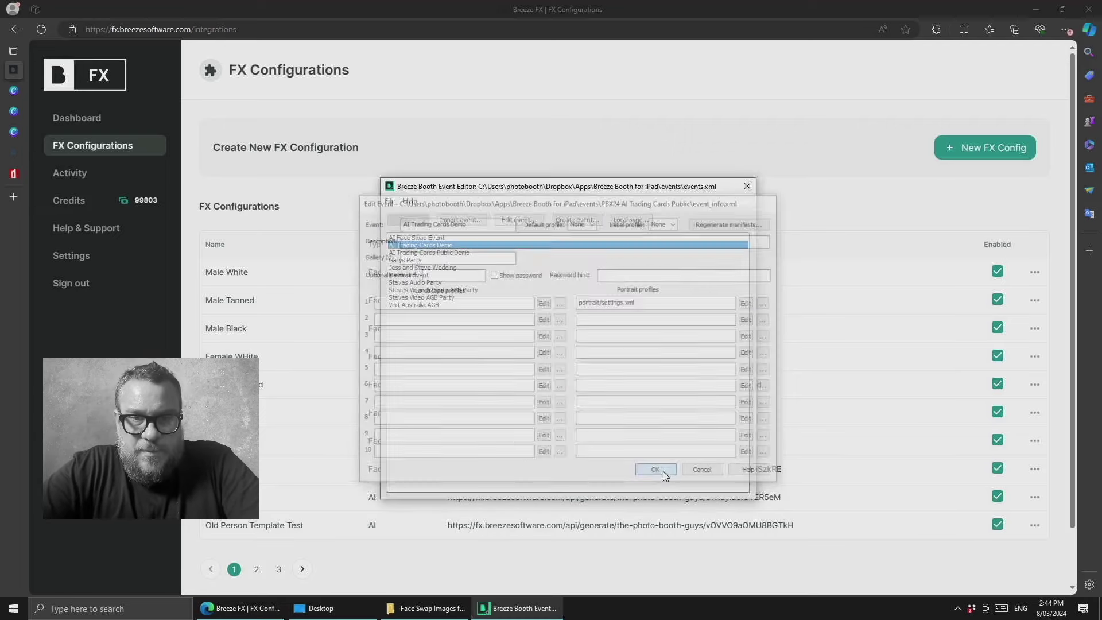